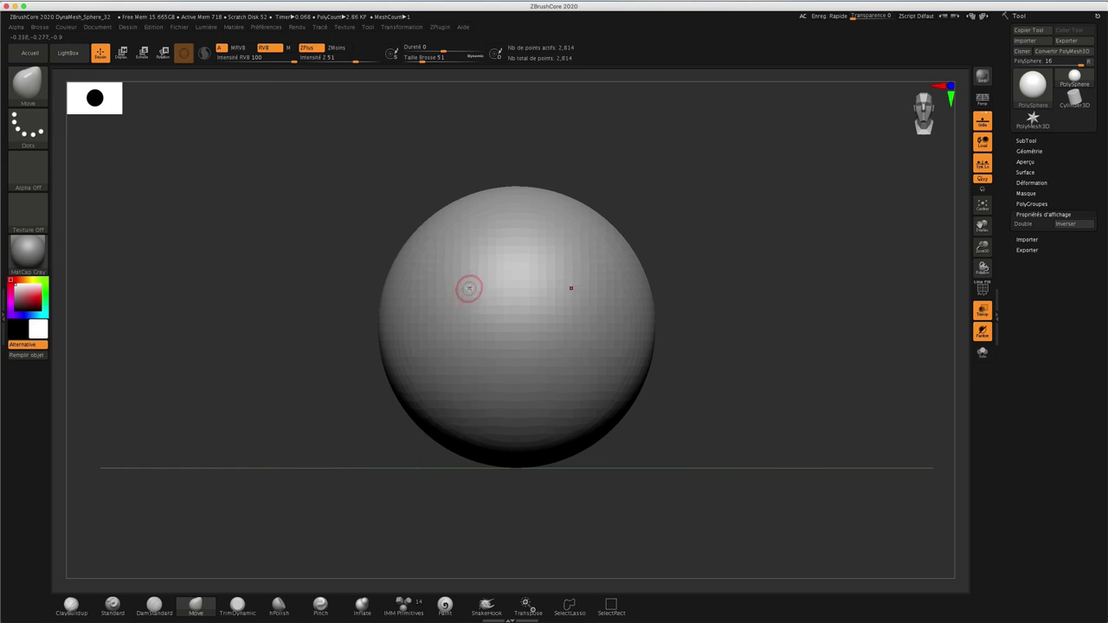
Choose the IMM Primitives brush from the Brush picker in the left shelf.
{"action": "key", "text": "comma"}
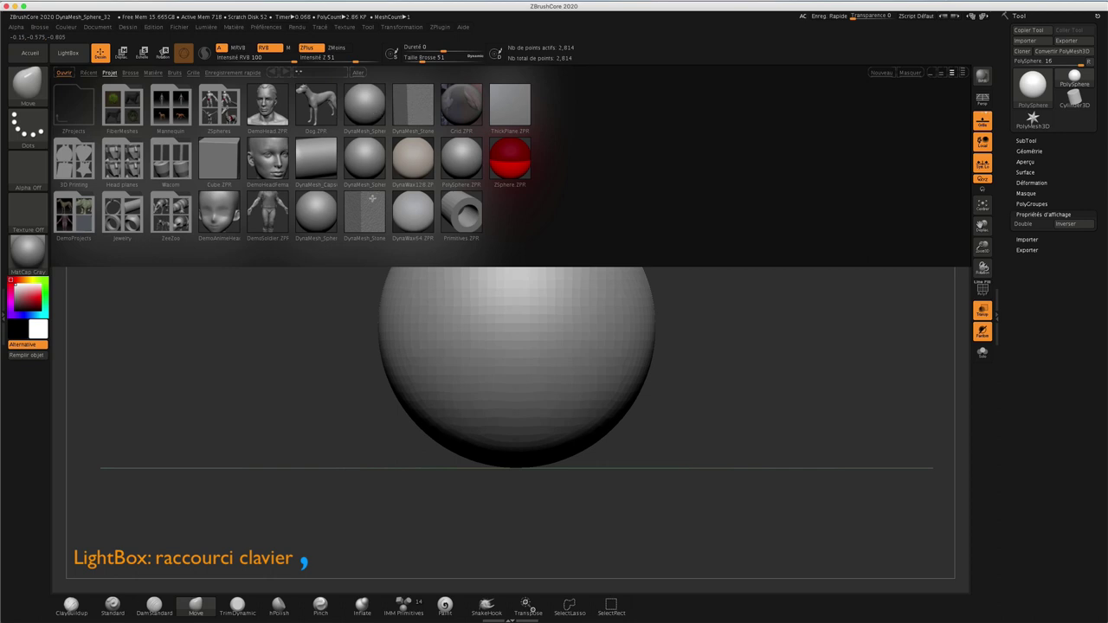
{"action": "key", "text": "comma"}
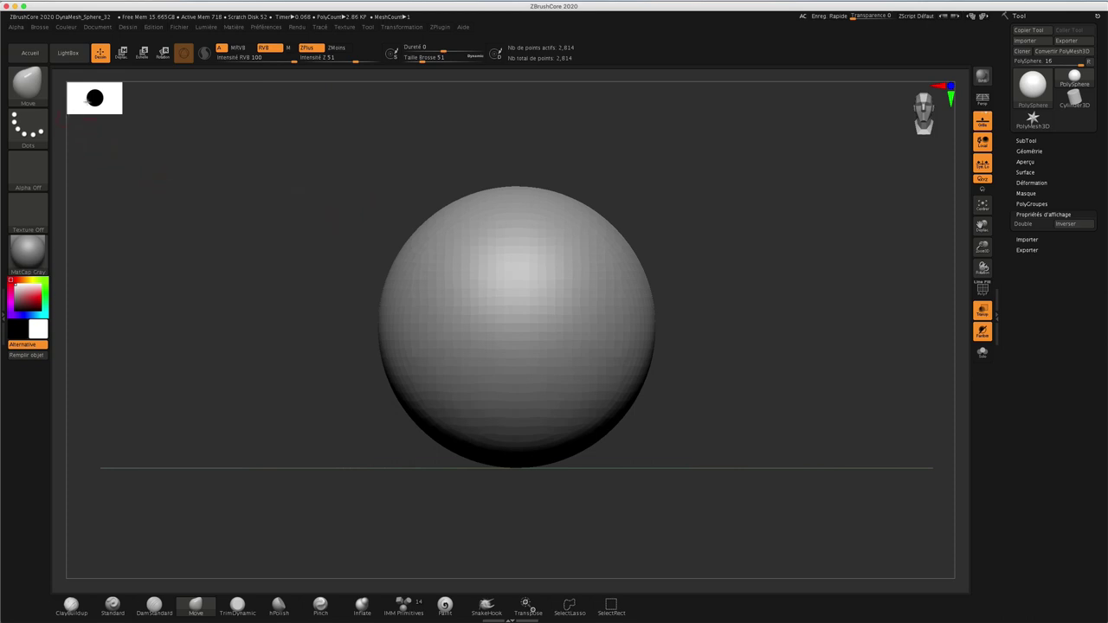
{"action": "left_click", "coordinate": [28, 84]}
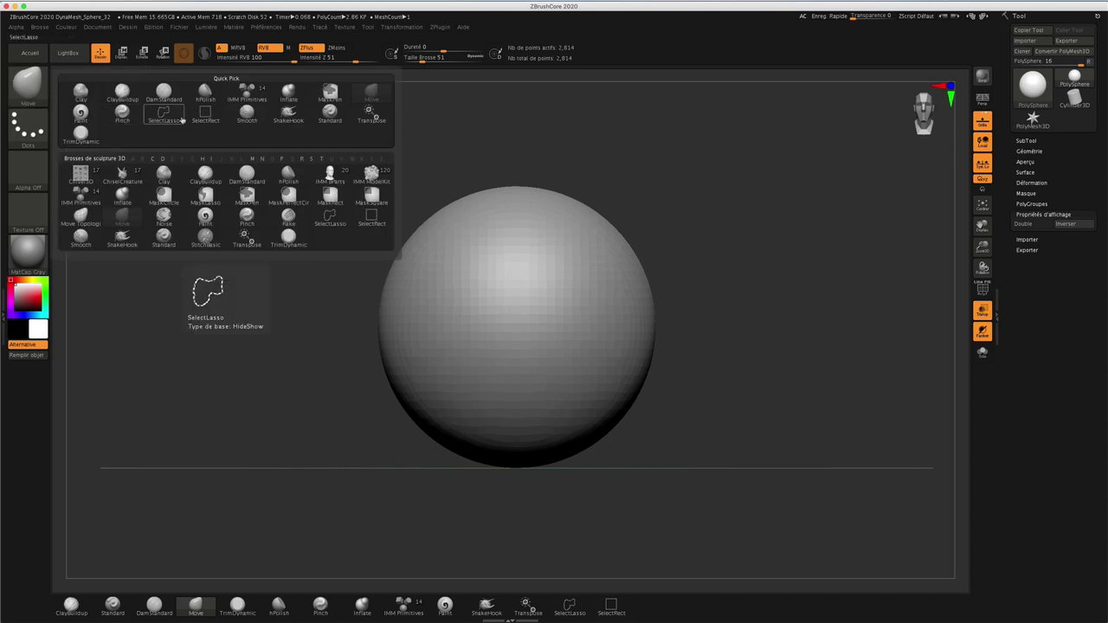
{"action": "left_click", "coordinate": [205, 112]}
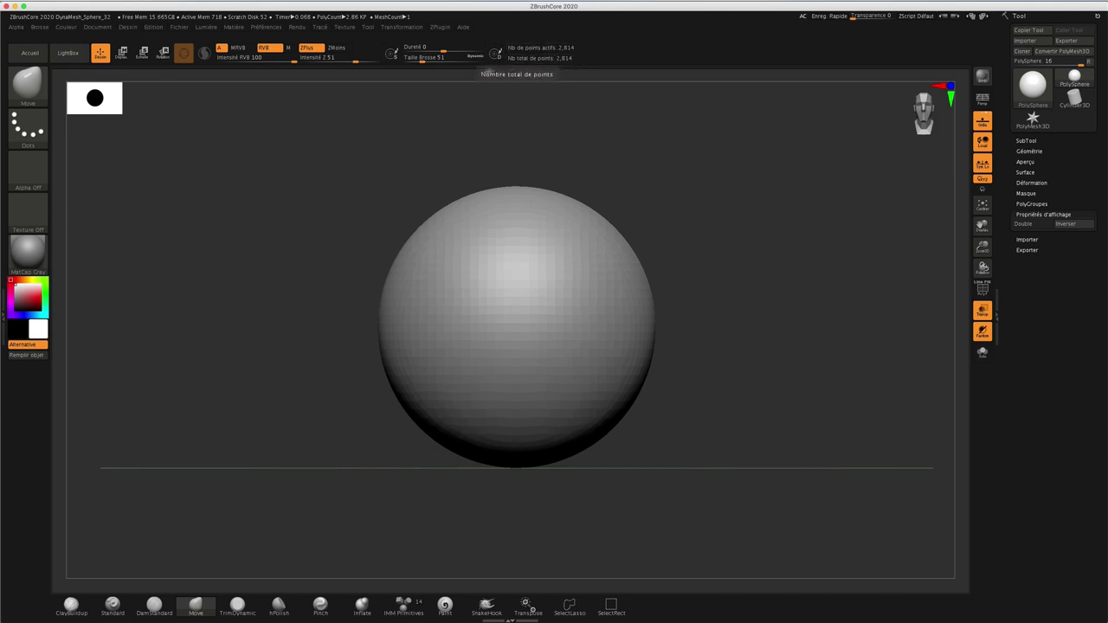
{"action": "left_click", "coordinate": [27, 84]}
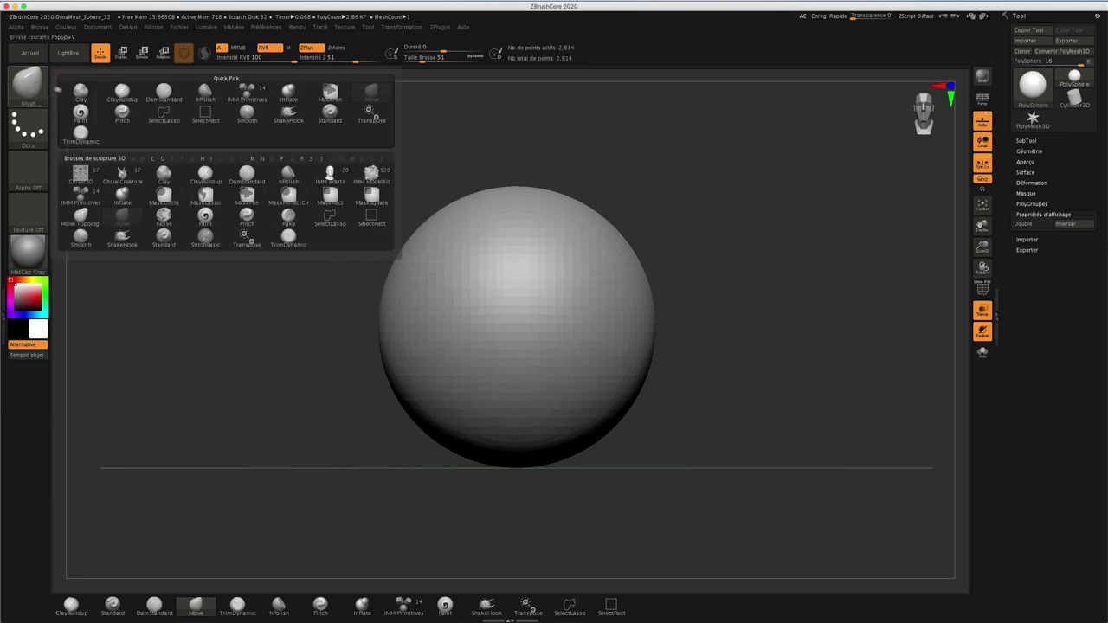
{"action": "left_click", "coordinate": [80, 194]}
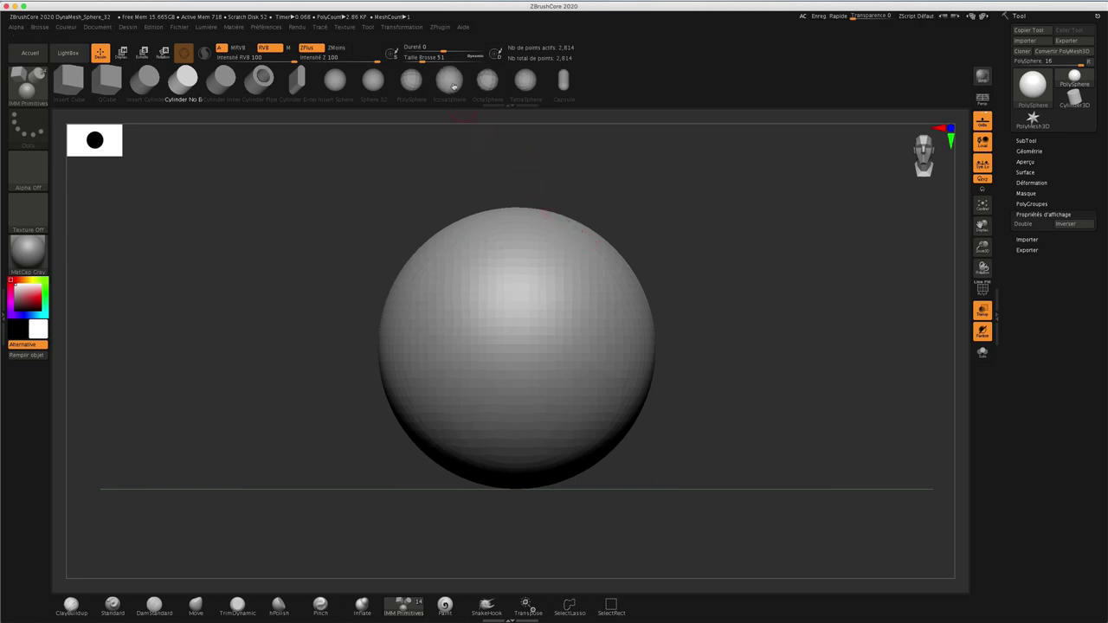
Pick Sphere 32 and drag a mirrored pair of small spheres onto the top of the main sphere.
{"action": "left_click", "coordinate": [373, 83]}
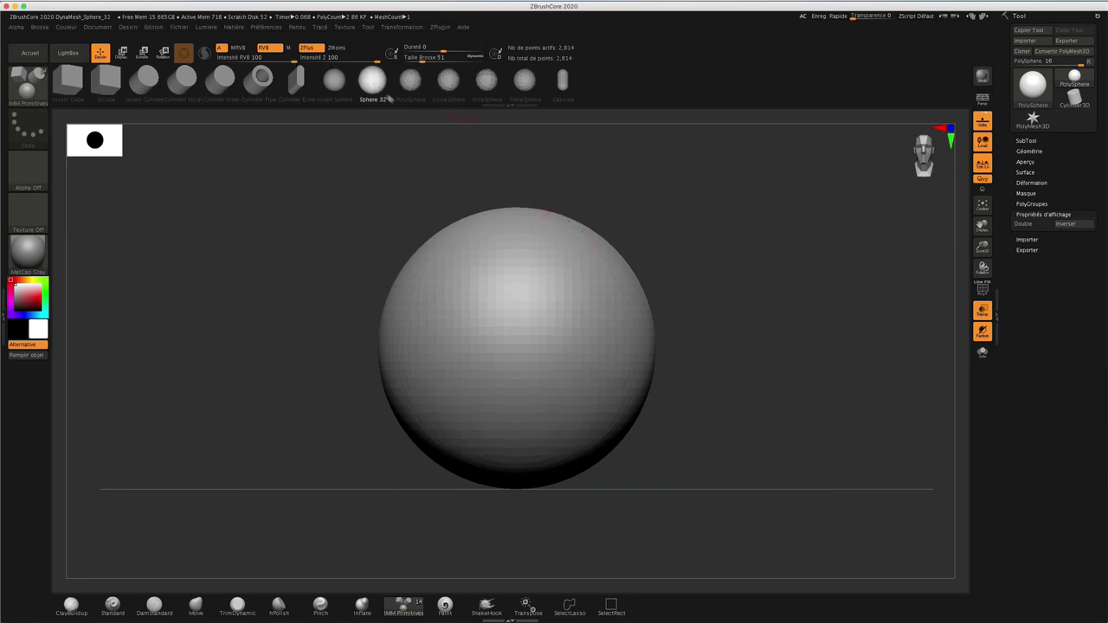
{"action": "left_click", "coordinate": [586, 261]}
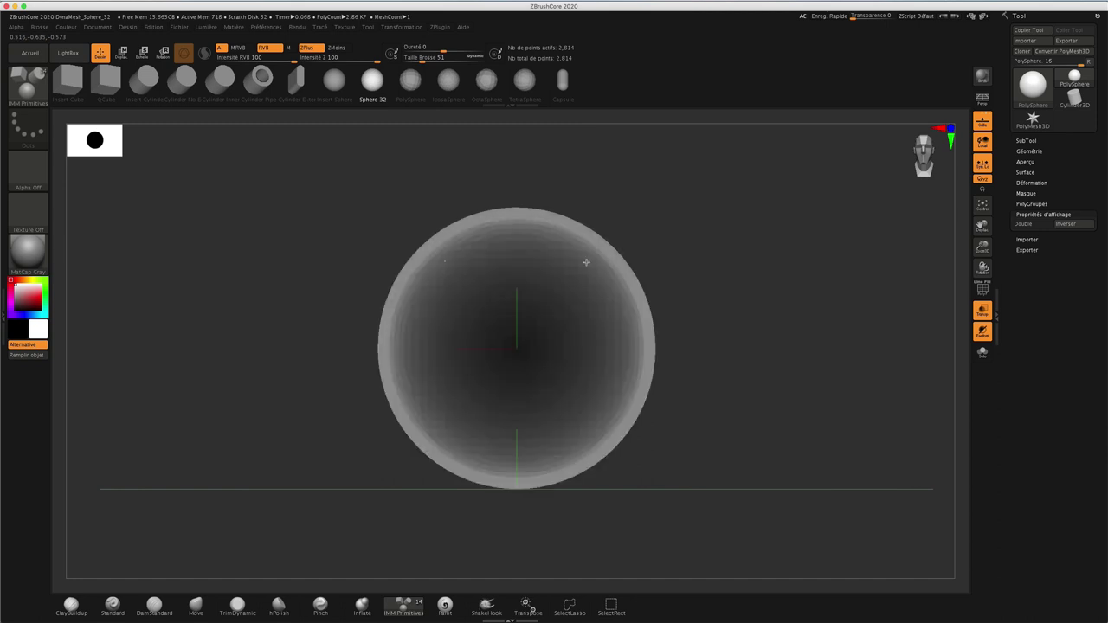
{"action": "left_click_drag", "start_coordinate": [586, 261], "coordinate": [634, 255]}
{"action": "mouse_move", "coordinate": [760, 202]}
{"action": "left_mouse_down"}
{"action": "mouse_move", "coordinate": [715, 193]}
{"action": "mouse_move", "coordinate": [753, 197]}
{"action": "left_mouse_up"}
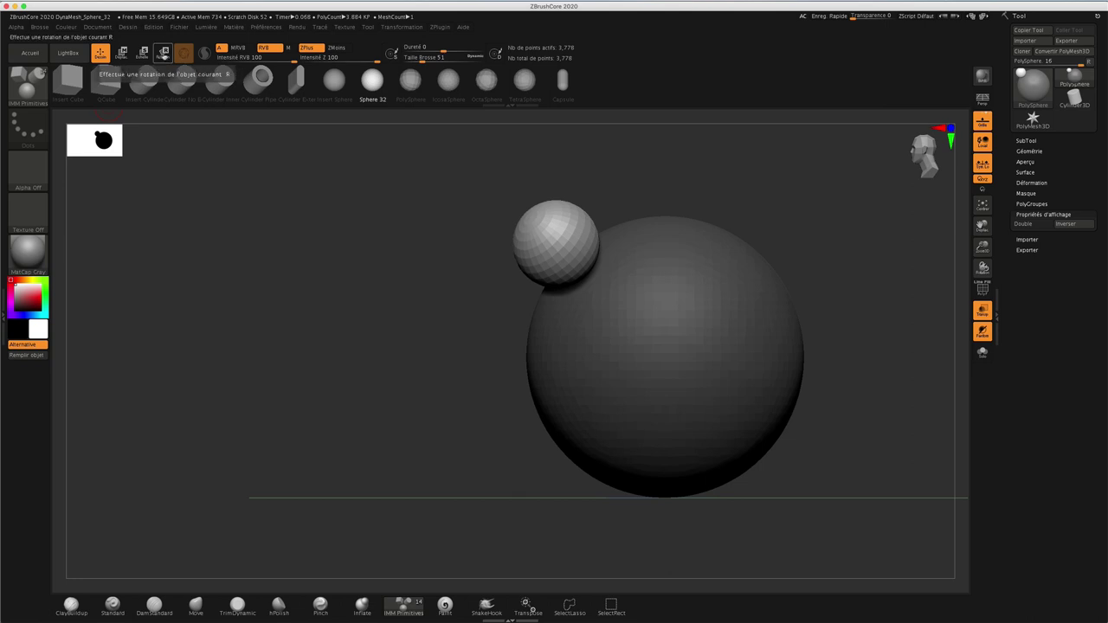
With Move, push the small spheres down into the big sphere and check from the front.
{"action": "left_click", "coordinate": [122, 54]}
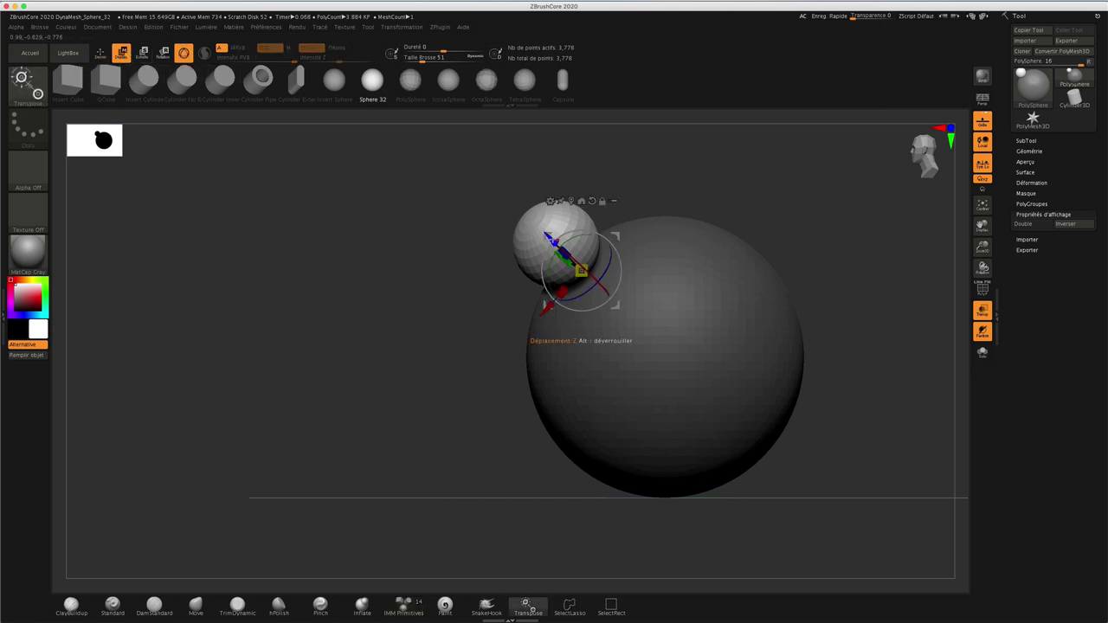
{"action": "left_click_drag", "start_coordinate": [581, 270], "coordinate": [610, 299]}
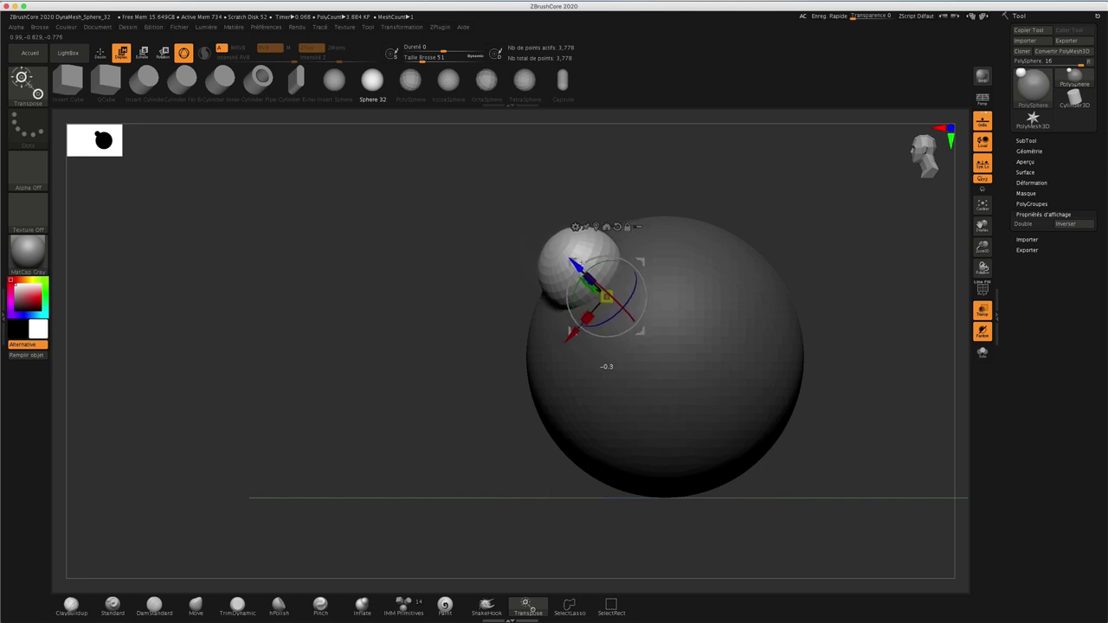
{"action": "left_click_drag", "start_coordinate": [540, 265], "coordinate": [785, 184]}
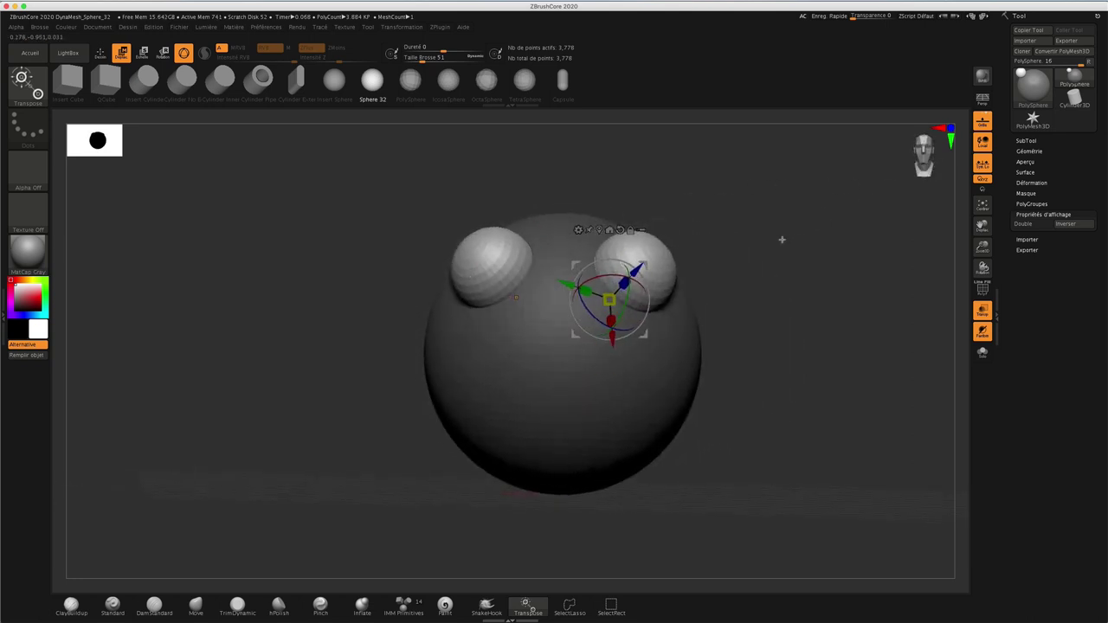
{"action": "left_click_drag", "start_coordinate": [775, 239], "coordinate": [787, 225], "text": "alt"}
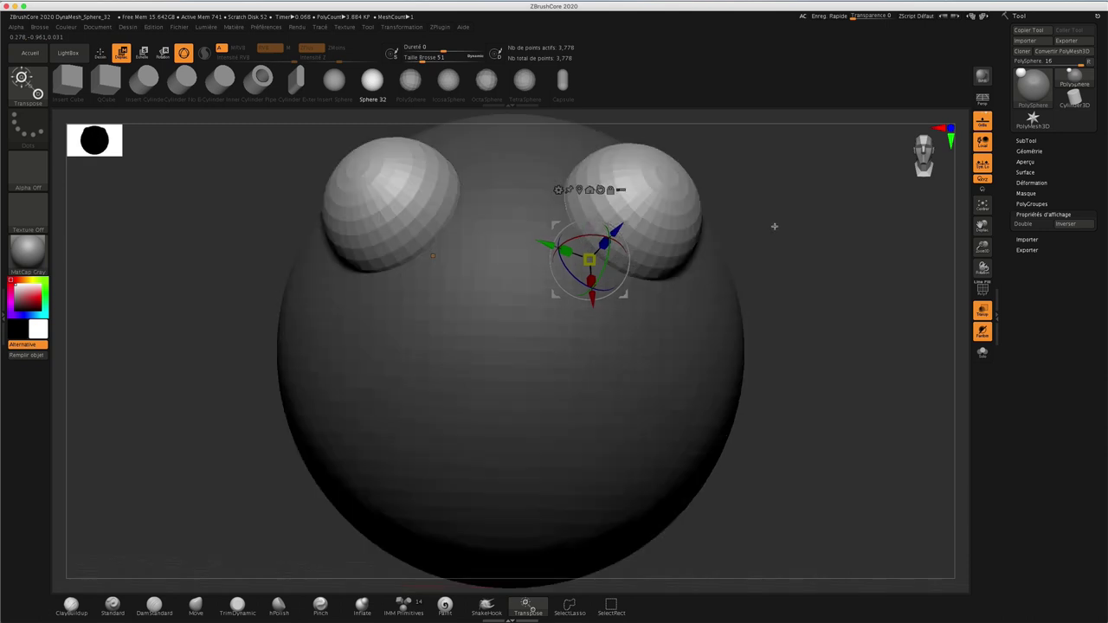
{"action": "left_click_drag", "start_coordinate": [796, 225], "coordinate": [795, 199], "text": "alt"}
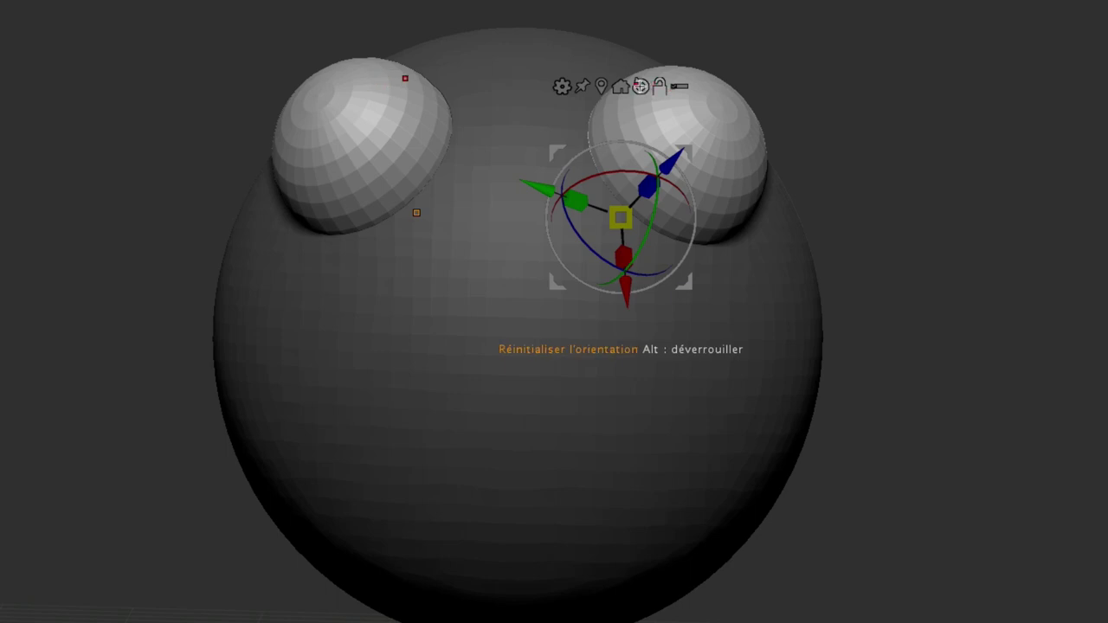
Reset, recentre and lock the Transpose gizmo, then fine-tune the spheres' position along X.
{"action": "left_click", "coordinate": [640, 86]}
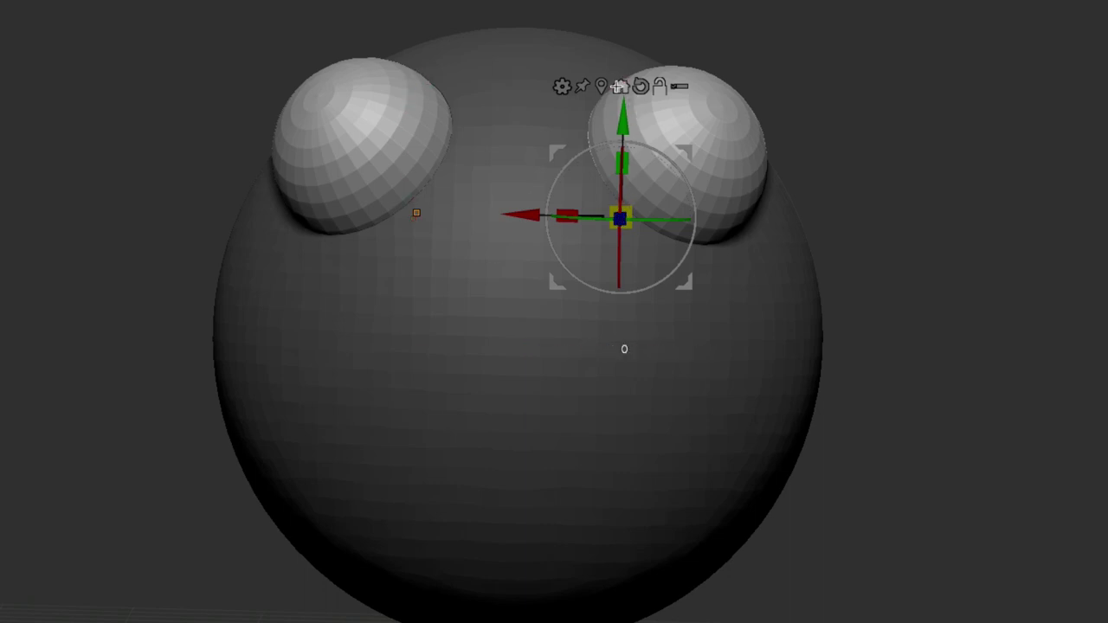
{"action": "left_click", "coordinate": [621, 86]}
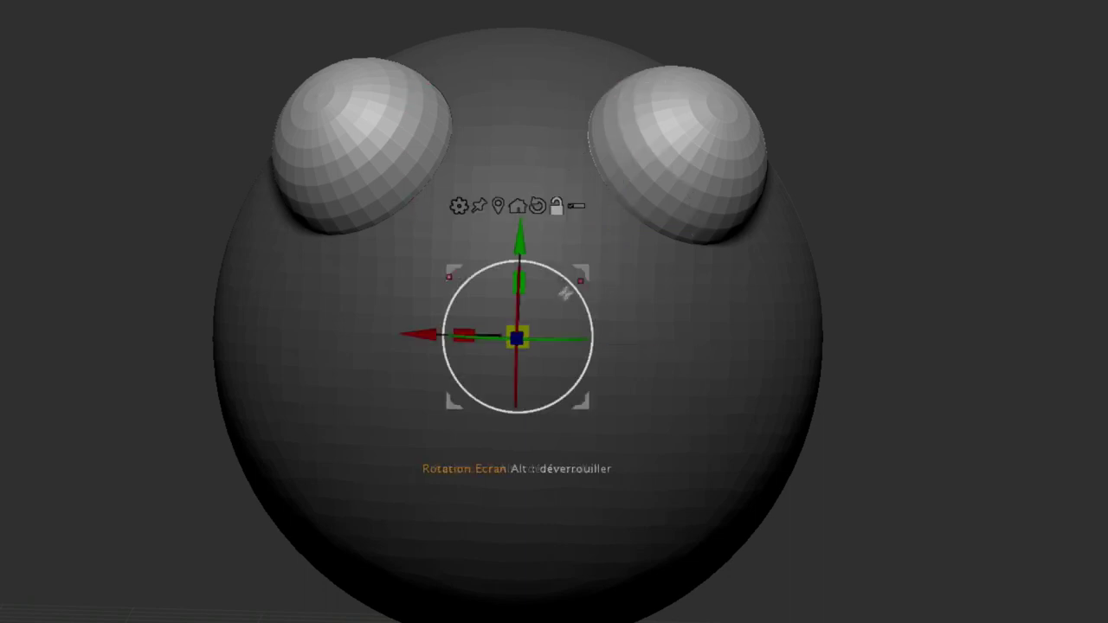
{"action": "left_click", "coordinate": [557, 206]}
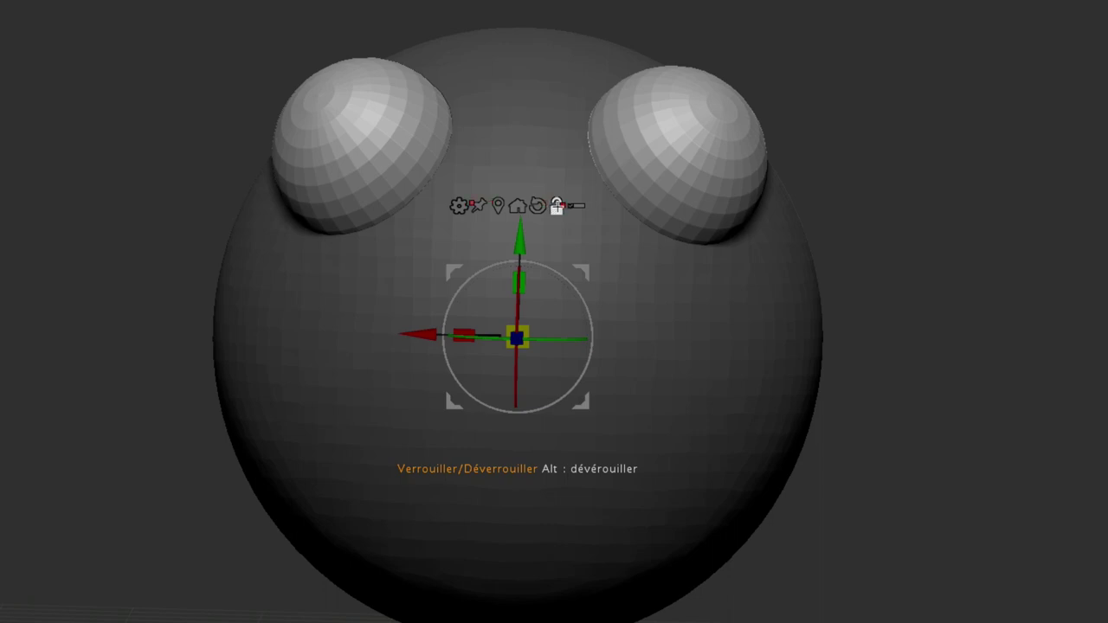
{"action": "mouse_move", "coordinate": [424, 333]}
{"action": "left_mouse_down"}
{"action": "mouse_move", "coordinate": [414, 335]}
{"action": "mouse_move", "coordinate": [428, 334]}
{"action": "left_mouse_up"}
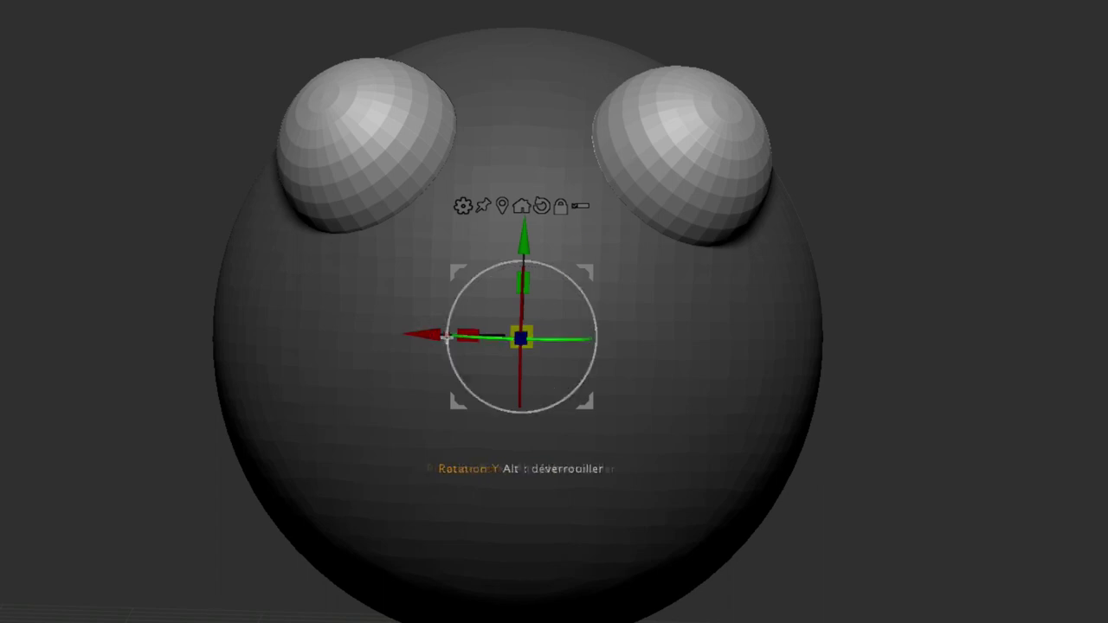
{"action": "left_click_drag", "start_coordinate": [425, 336], "coordinate": [445, 338]}
{"action": "left_click_drag", "start_coordinate": [437, 339], "coordinate": [435, 339]}
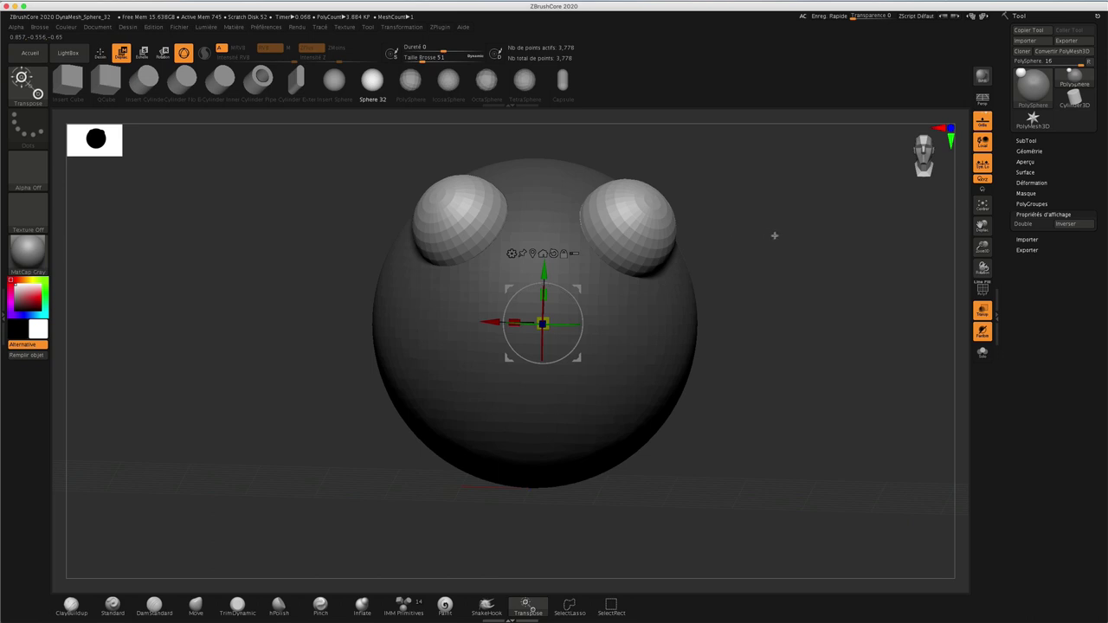
Clear the mask and DynaMesh the model, then review the DynaMesh settings under Geometry.
{"action": "left_click_drag", "start_coordinate": [748, 222], "coordinate": [789, 254], "text": "ctrl"}
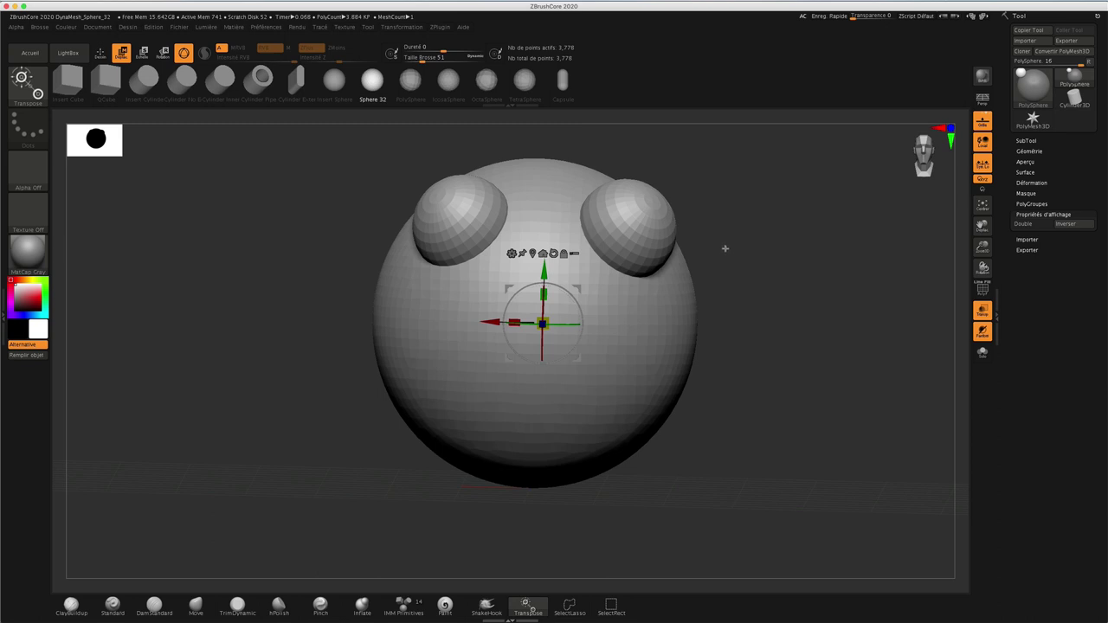
{"action": "left_click_drag", "start_coordinate": [737, 234], "coordinate": [710, 270], "text": "ctrl"}
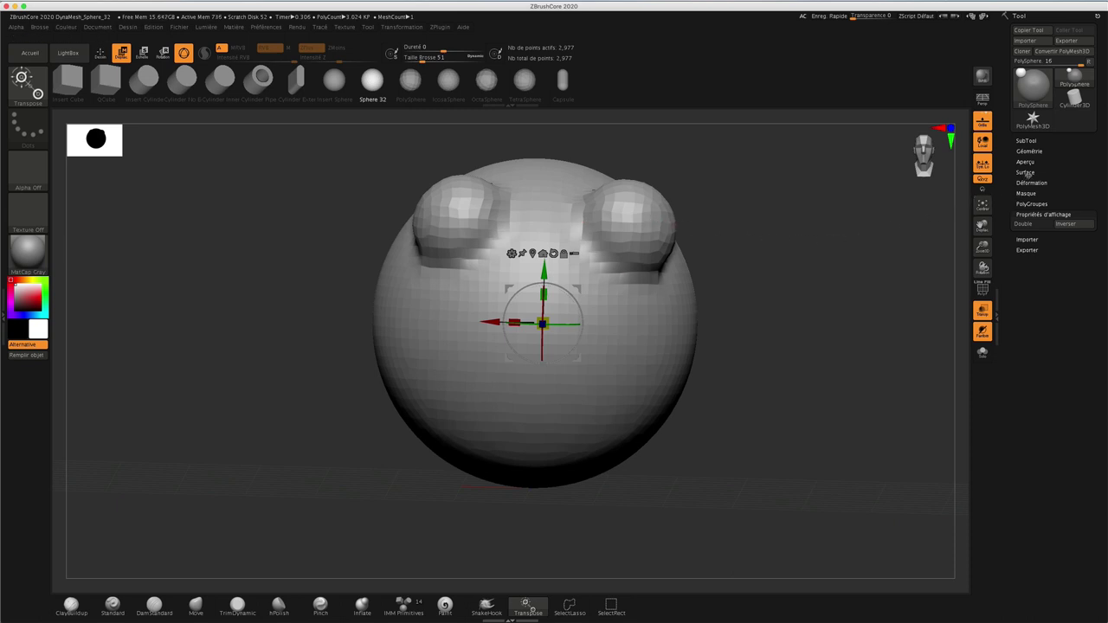
{"action": "left_click", "coordinate": [1030, 151]}
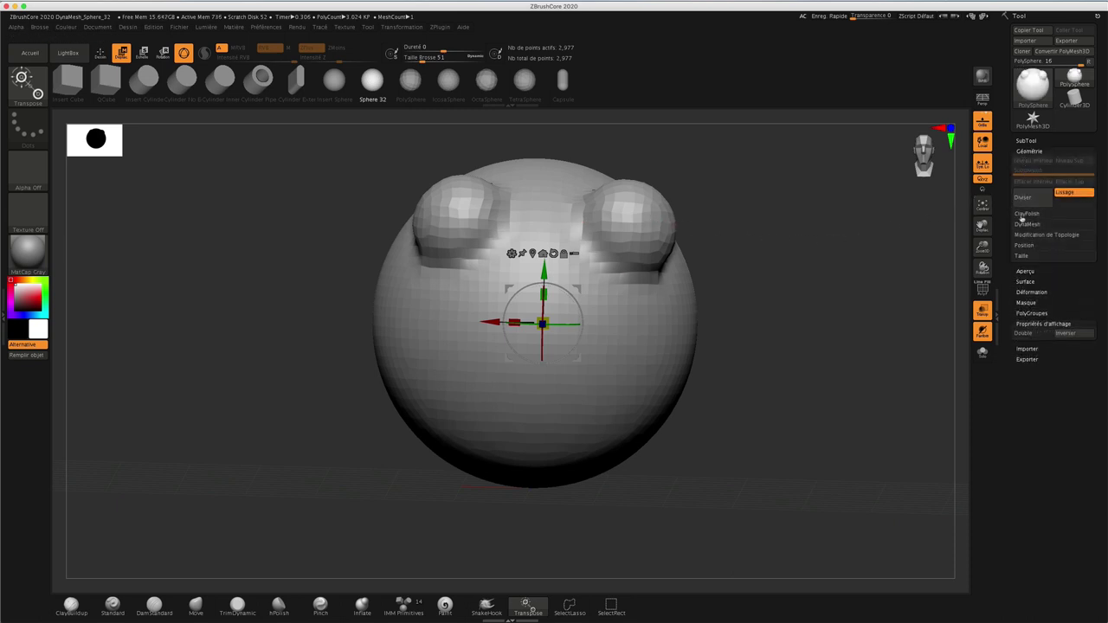
{"action": "left_click", "coordinate": [1027, 224]}
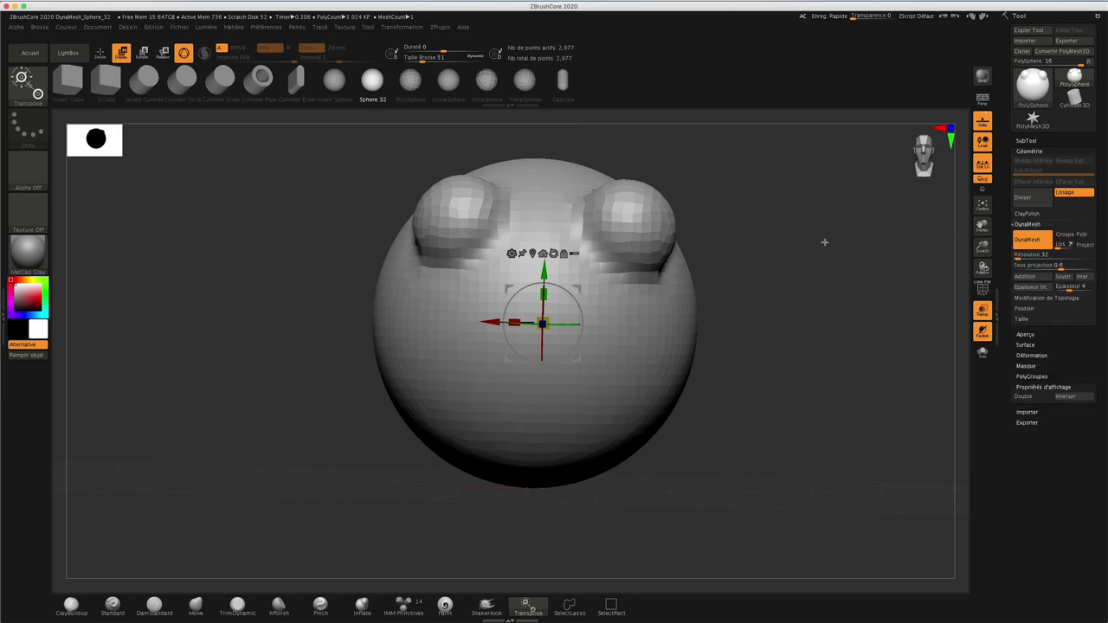
{"action": "mouse_move", "coordinate": [772, 240]}
{"action": "left_mouse_down"}
{"action": "mouse_move", "coordinate": [731, 235]}
{"action": "mouse_move", "coordinate": [754, 242]}
{"action": "mouse_move", "coordinate": [777, 228]}
{"action": "mouse_move", "coordinate": [767, 240]}
{"action": "left_mouse_up"}
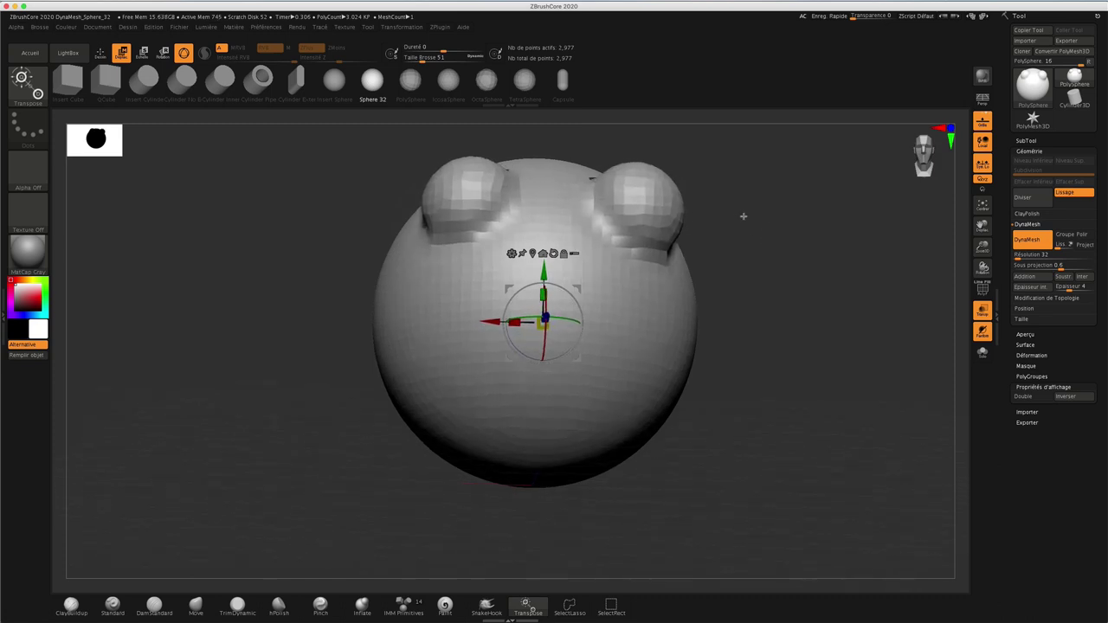
{"action": "mouse_move", "coordinate": [756, 221]}
{"action": "left_mouse_down"}
{"action": "mouse_move", "coordinate": [749, 231]}
{"action": "mouse_move", "coordinate": [548, 199]}
{"action": "left_mouse_up"}
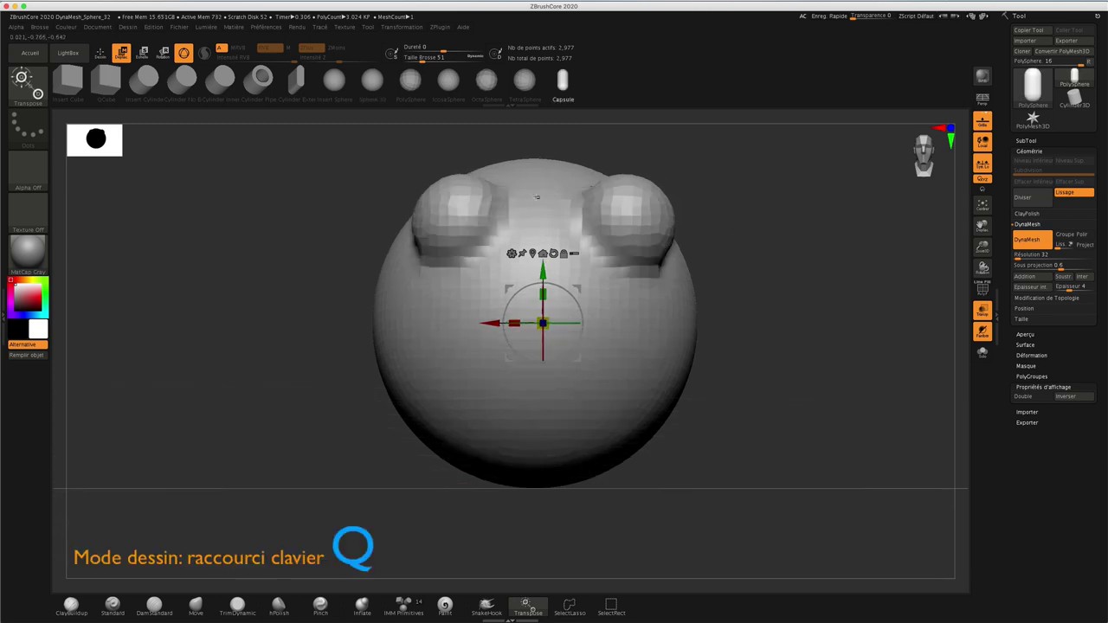
Insert a mirrored pair of capsules beside the sphere with see-through display on.
{"action": "key", "text": "q"}
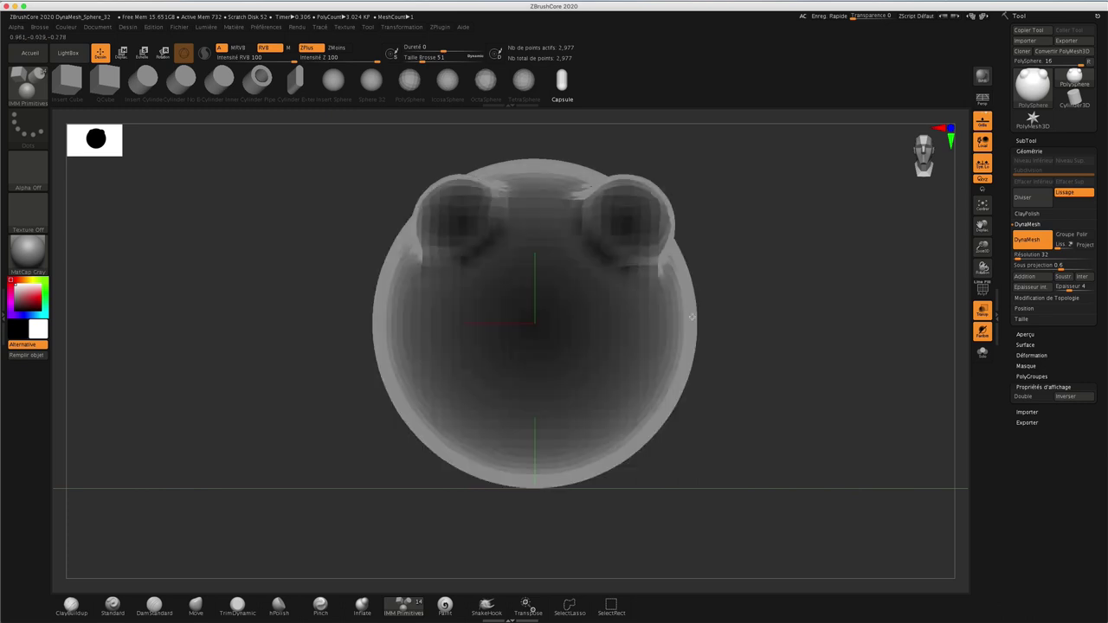
{"action": "key", "text": "ctrl+shift+t"}
{"action": "left_click_drag", "start_coordinate": [701, 317], "coordinate": [787, 294]}
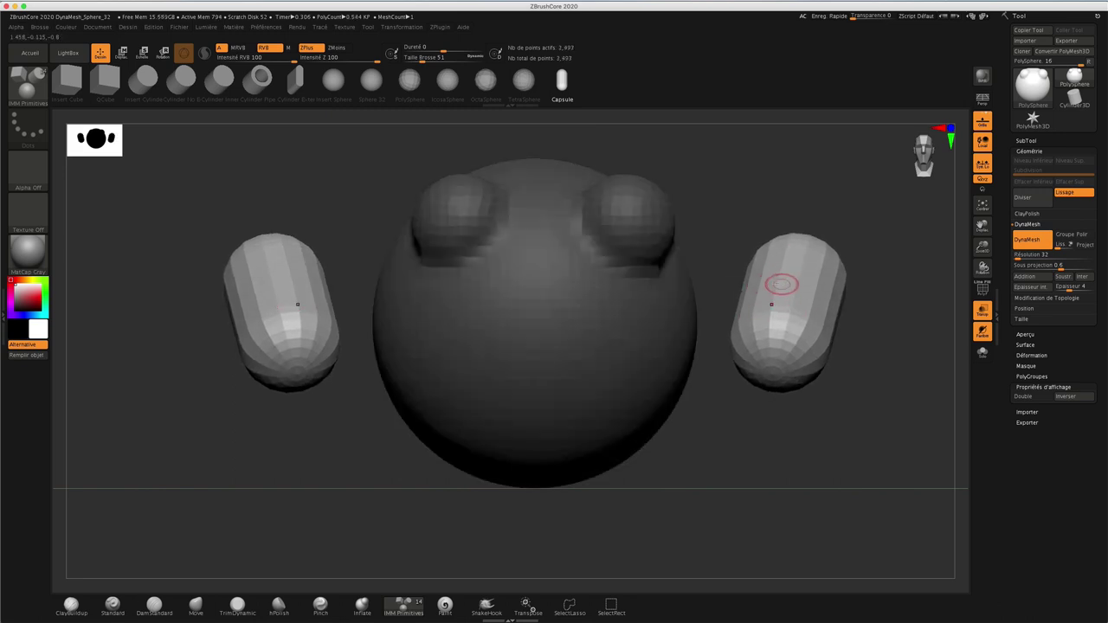
Rotate both capsules horizontal in front view and move them down and outward into the body's sides.
{"action": "left_click", "coordinate": [527, 606]}
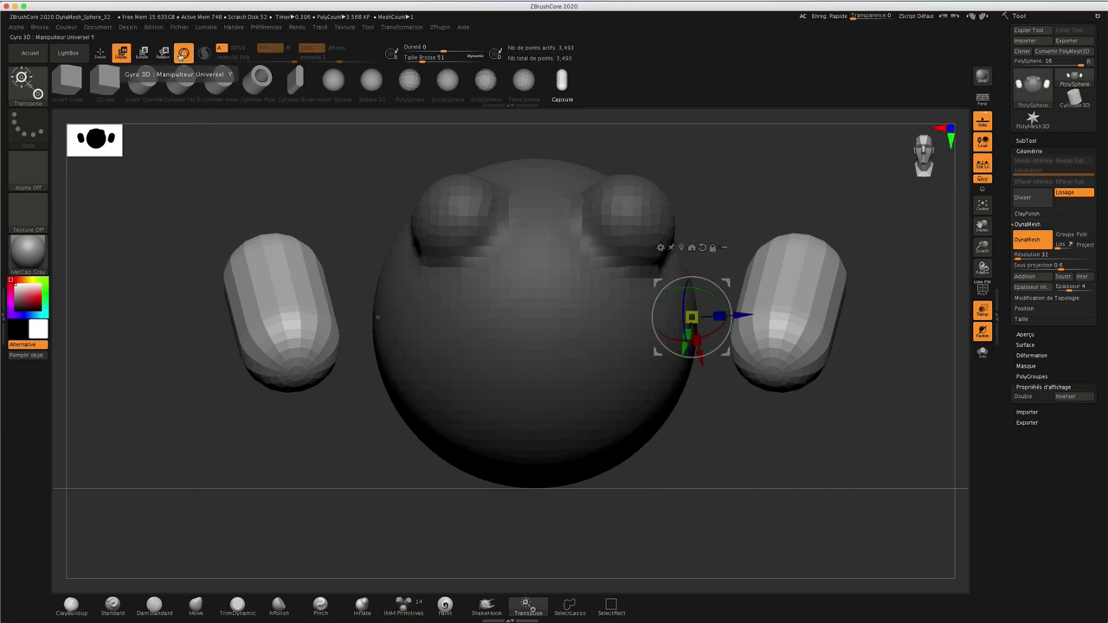
{"action": "left_click_drag", "start_coordinate": [743, 316], "coordinate": [721, 316]}
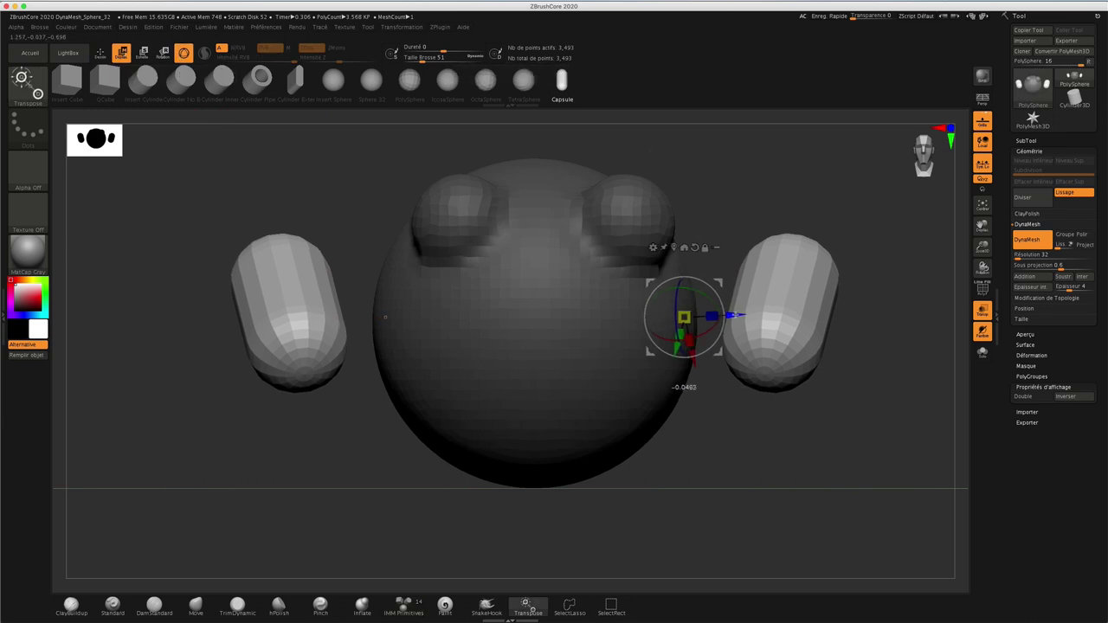
{"action": "left_click_drag", "start_coordinate": [791, 165], "coordinate": [753, 186]}
{"action": "left_click_drag", "start_coordinate": [672, 356], "coordinate": [658, 357]}
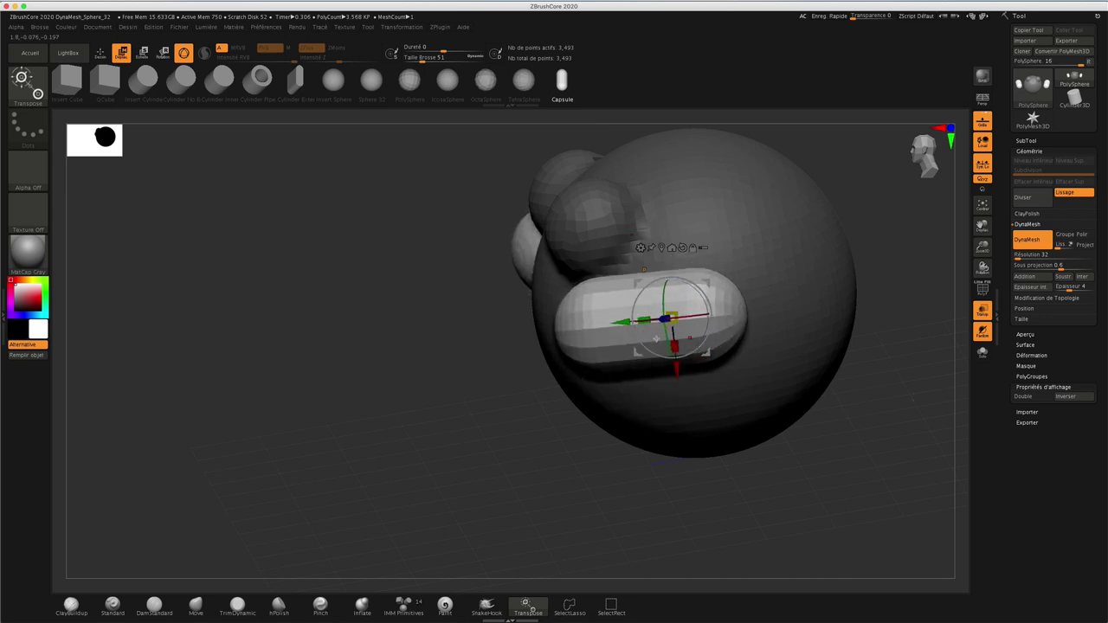
{"action": "mouse_move", "coordinate": [794, 185]}
{"action": "left_mouse_down"}
{"action": "mouse_move", "coordinate": [836, 161]}
{"action": "mouse_move", "coordinate": [854, 168]}
{"action": "left_mouse_up"}
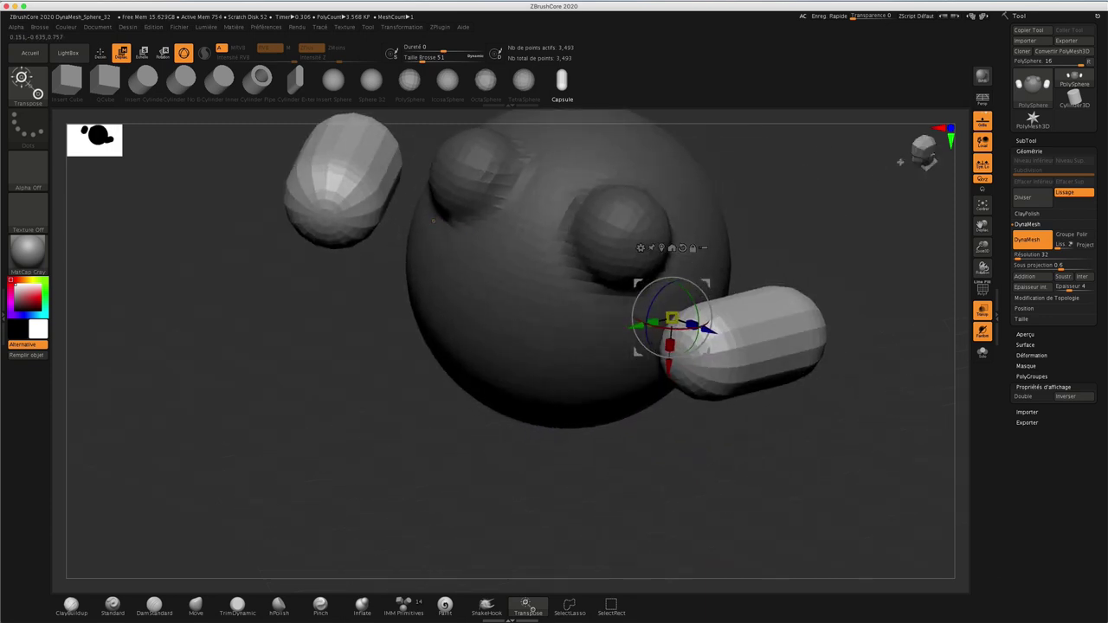
{"action": "left_click_drag", "start_coordinate": [445, 208], "coordinate": [445, 190]}
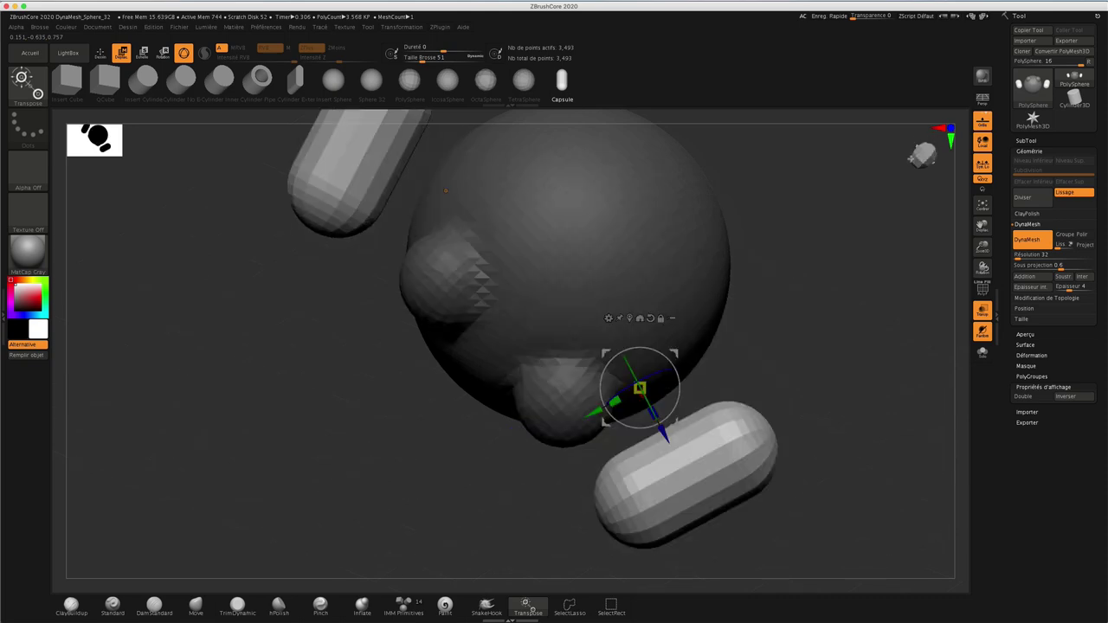
{"action": "left_click_drag", "start_coordinate": [790, 241], "coordinate": [788, 226]}
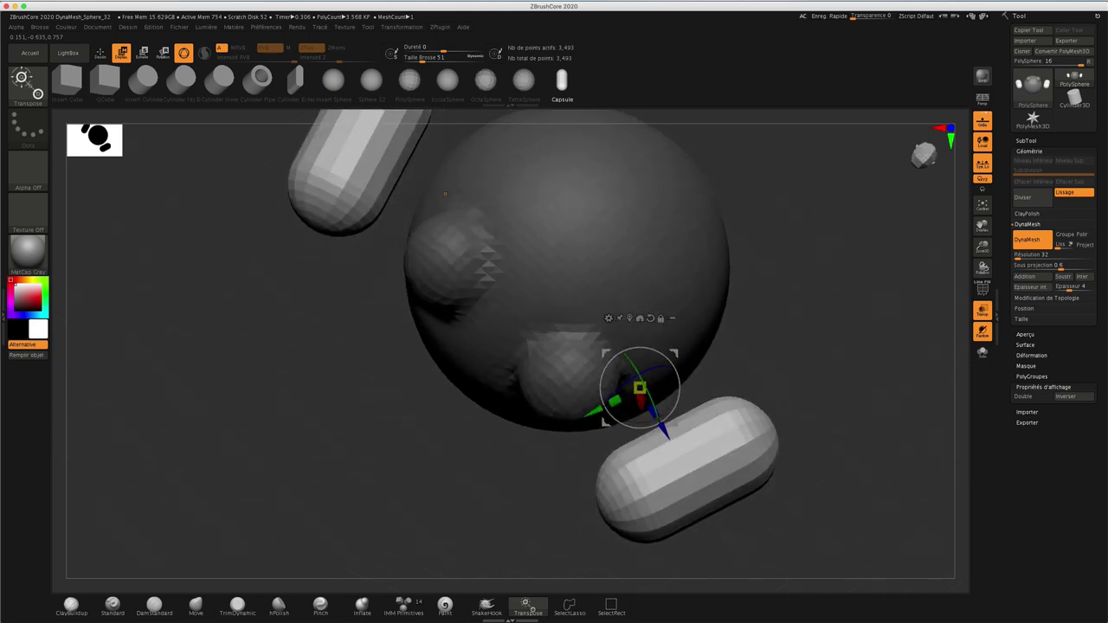
{"action": "left_click", "coordinate": [922, 161]}
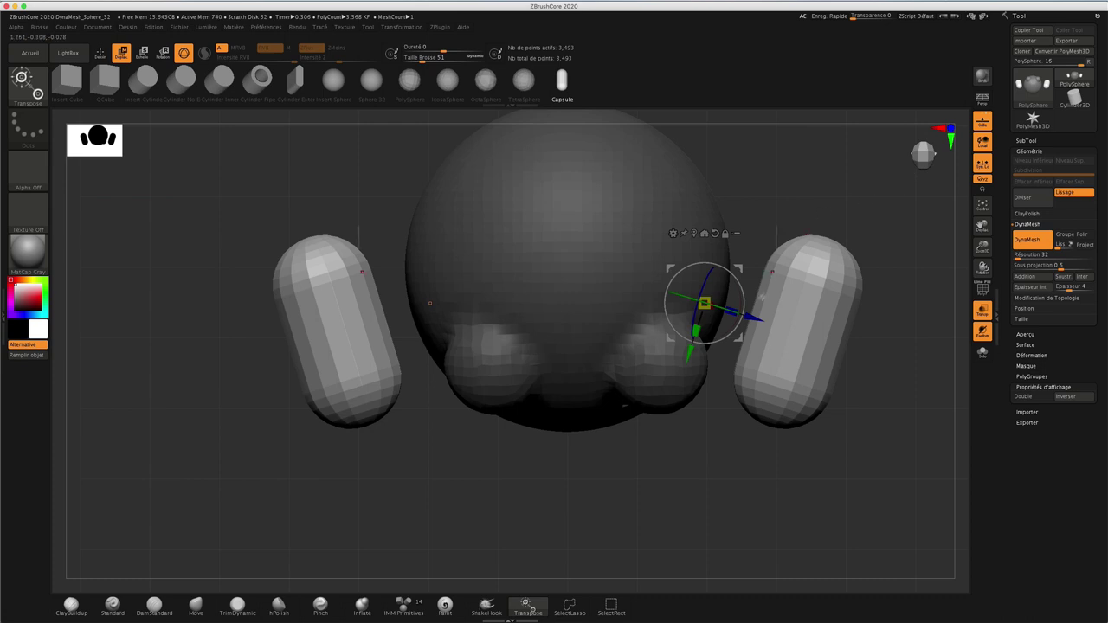
{"action": "mouse_move", "coordinate": [743, 295]}
{"action": "left_mouse_down"}
{"action": "mouse_move", "coordinate": [737, 334]}
{"action": "mouse_move", "coordinate": [710, 247]}
{"action": "mouse_move", "coordinate": [708, 303]}
{"action": "left_mouse_up"}
{"action": "mouse_move", "coordinate": [760, 359]}
{"action": "left_mouse_down"}
{"action": "mouse_move", "coordinate": [794, 353]}
{"action": "mouse_move", "coordinate": [848, 257]}
{"action": "mouse_move", "coordinate": [831, 264]}
{"action": "left_mouse_up"}
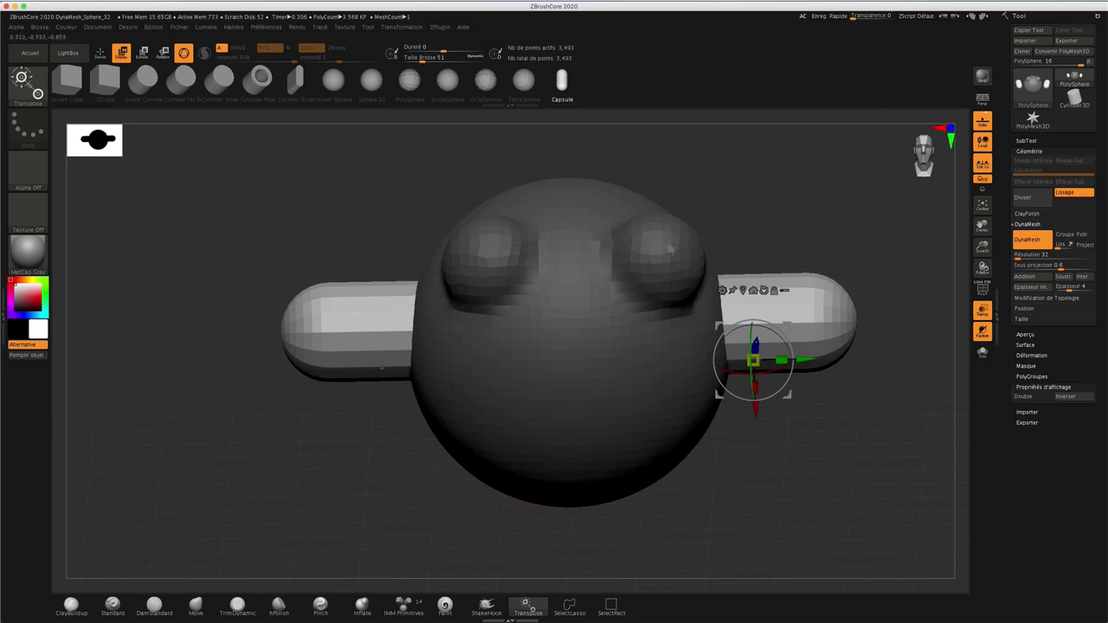
Insert mirrored capsule pairs on top of the head and on the lower sphere.
{"action": "key", "text": "q"}
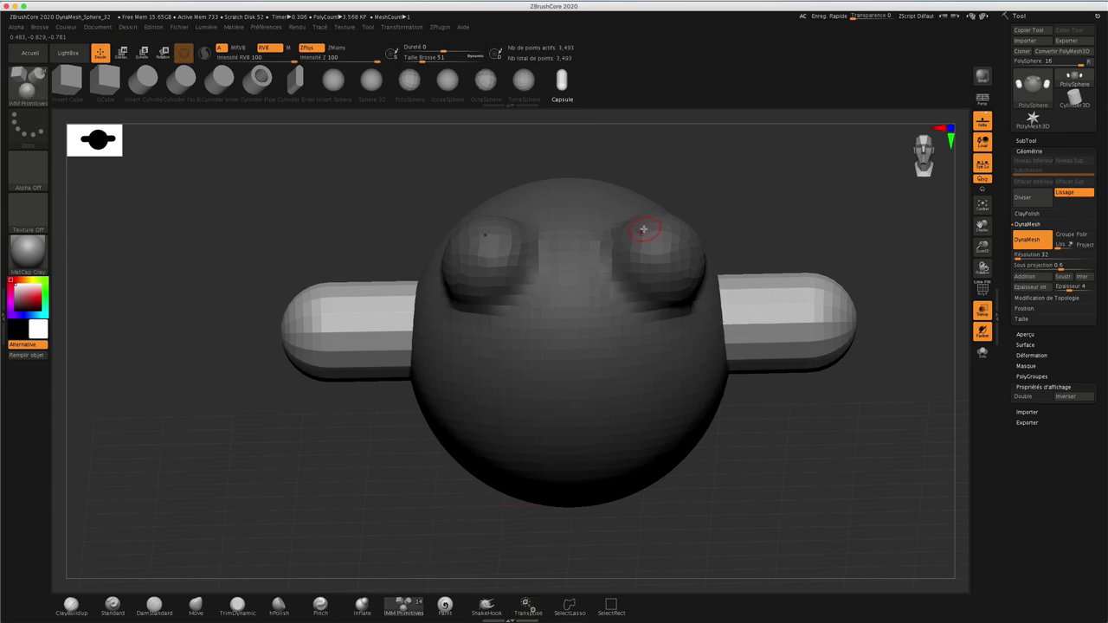
{"action": "left_click_drag", "start_coordinate": [623, 204], "coordinate": [659, 175]}
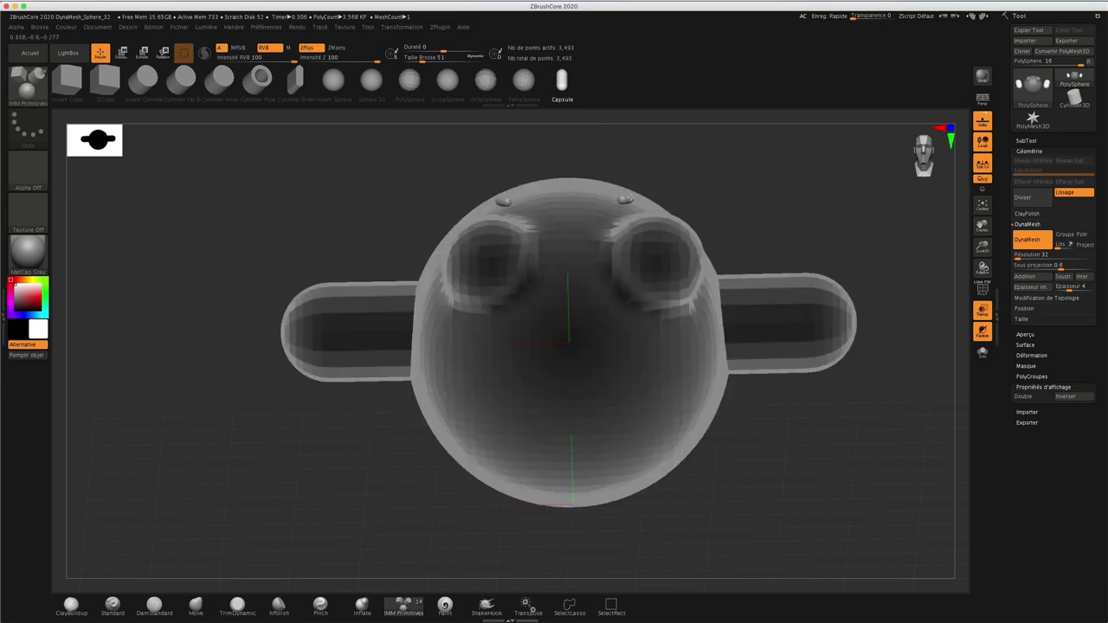
{"action": "left_click_drag", "start_coordinate": [651, 400], "coordinate": [708, 334]}
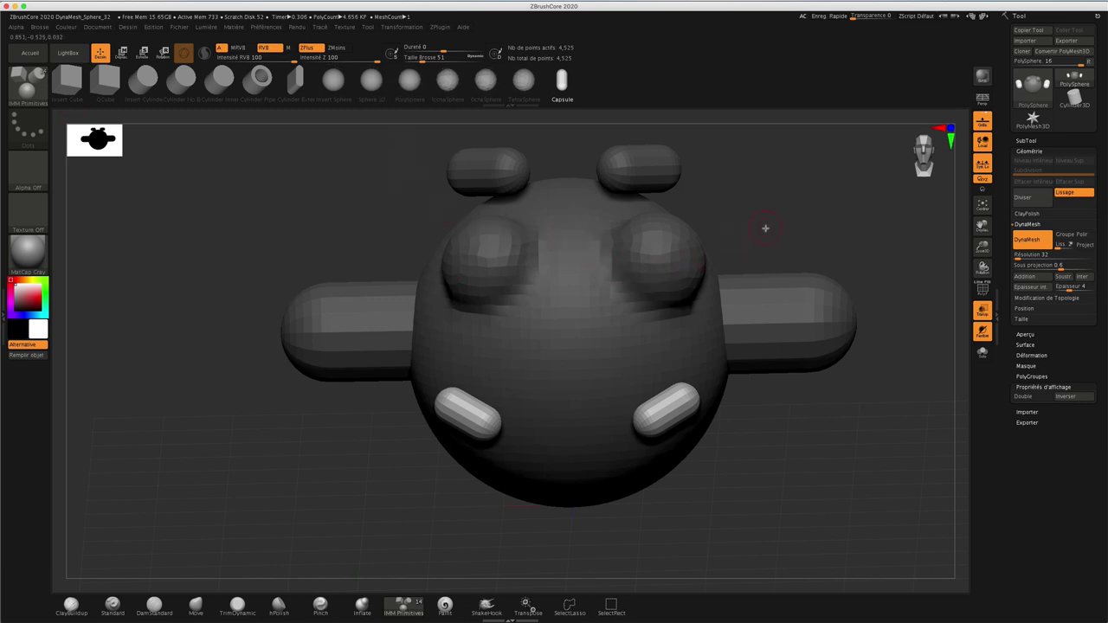
Discard the model without saving and reopen the DynaMesh_Sphere_32 project.
{"action": "mouse_move", "coordinate": [754, 230]}
{"action": "left_mouse_down"}
{"action": "mouse_move", "coordinate": [745, 217]}
{"action": "mouse_move", "coordinate": [755, 227]}
{"action": "left_mouse_up"}
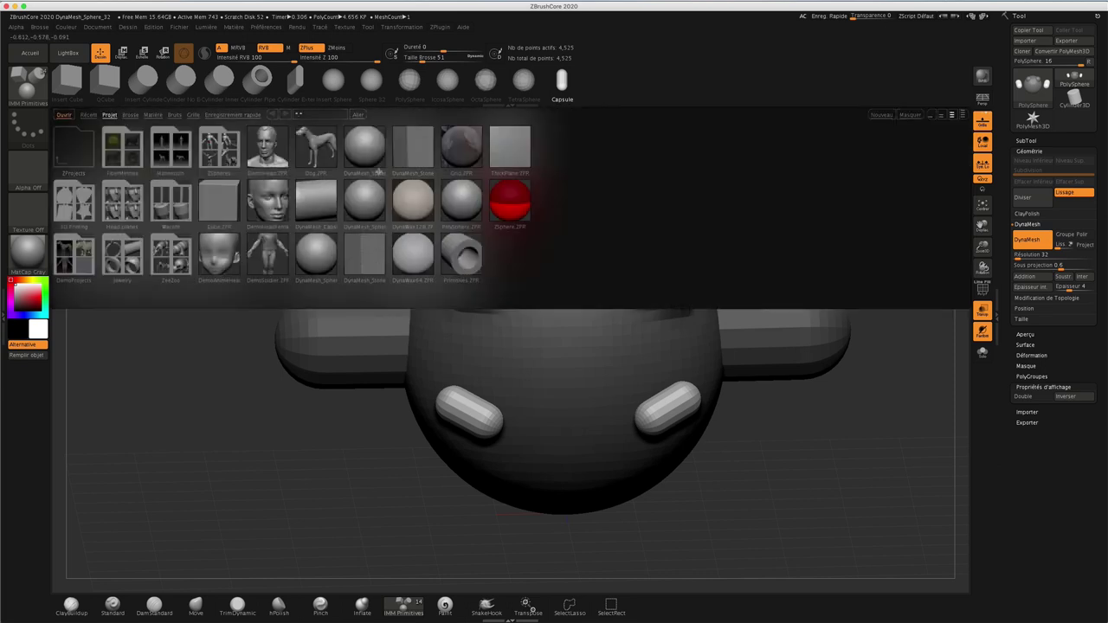
{"action": "double_click", "coordinate": [367, 149]}
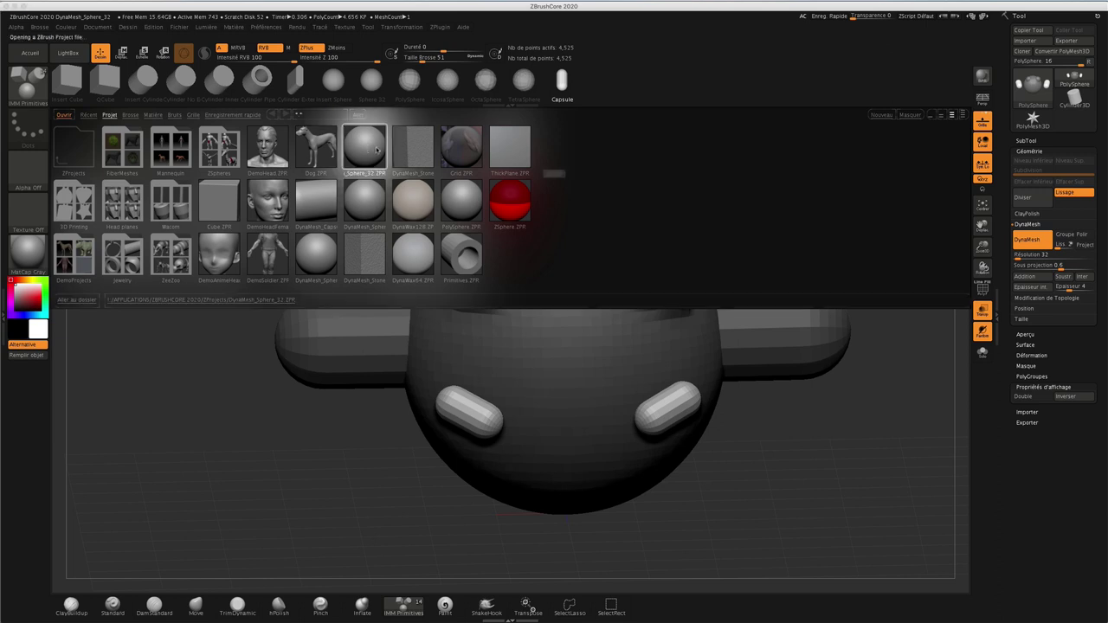
{"action": "left_click", "coordinate": [523, 194]}
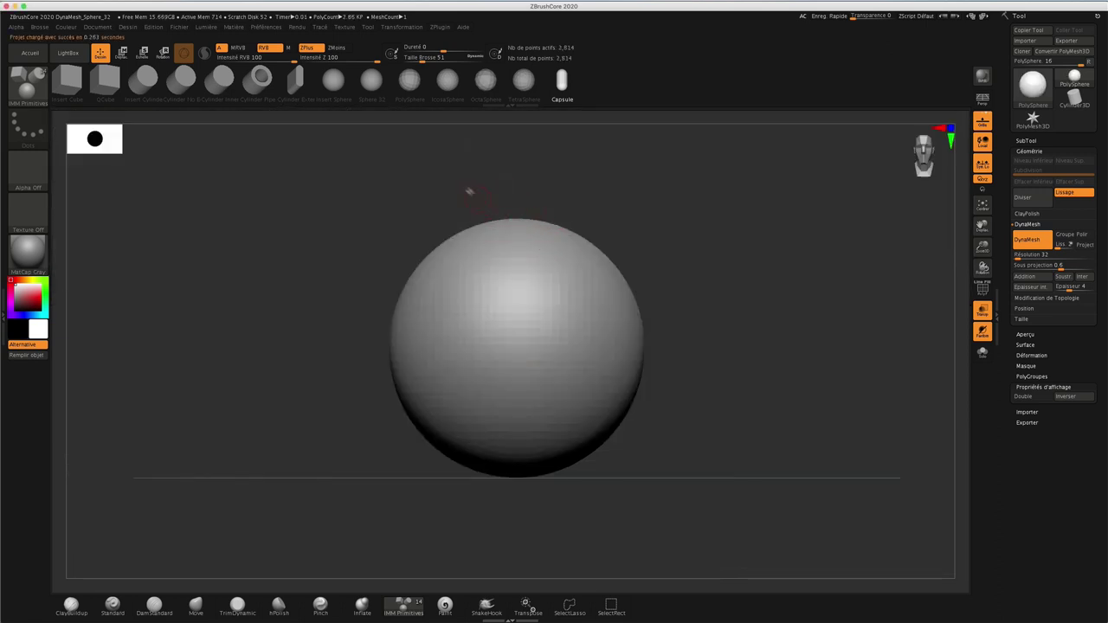
Start a texture import from the Texture menu, then cancel the file dialog.
{"action": "left_click", "coordinate": [346, 27]}
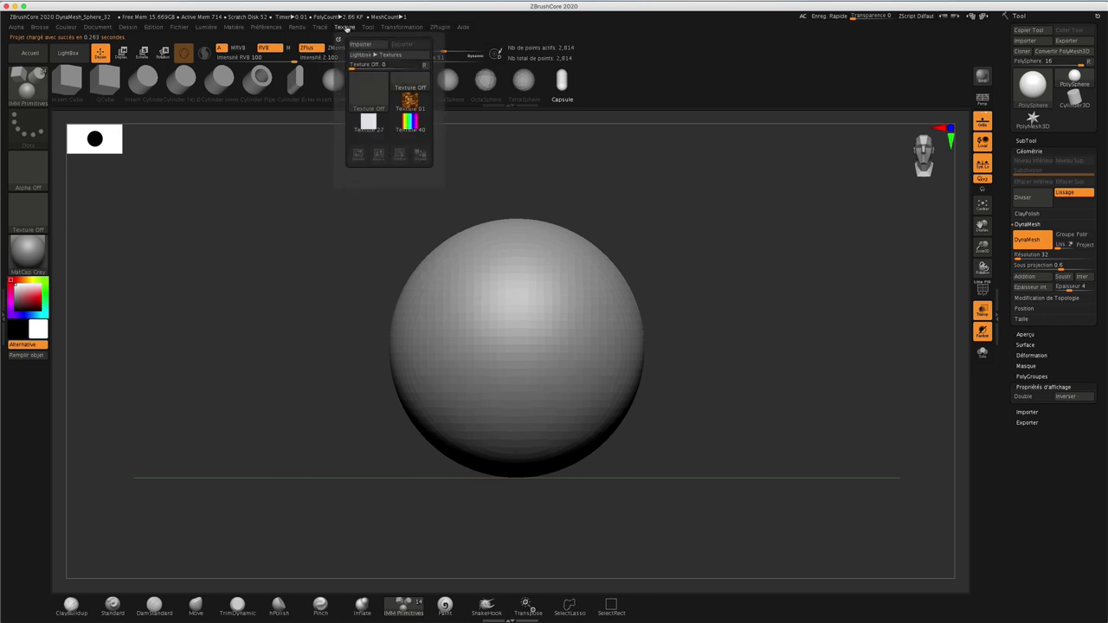
{"action": "left_click", "coordinate": [363, 44]}
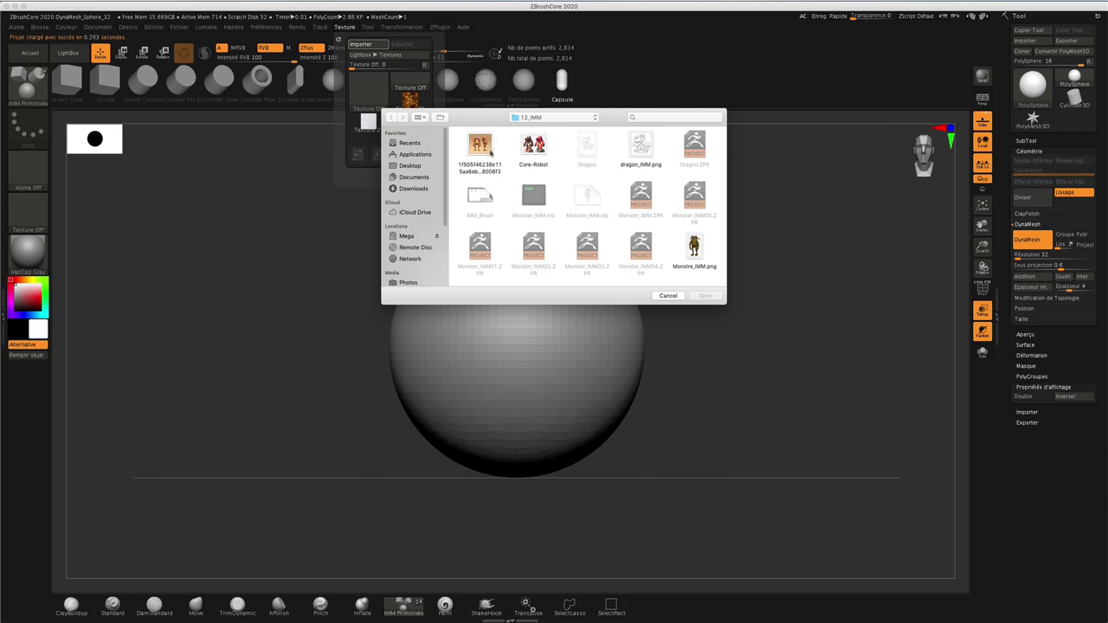
{"action": "left_click", "coordinate": [667, 296]}
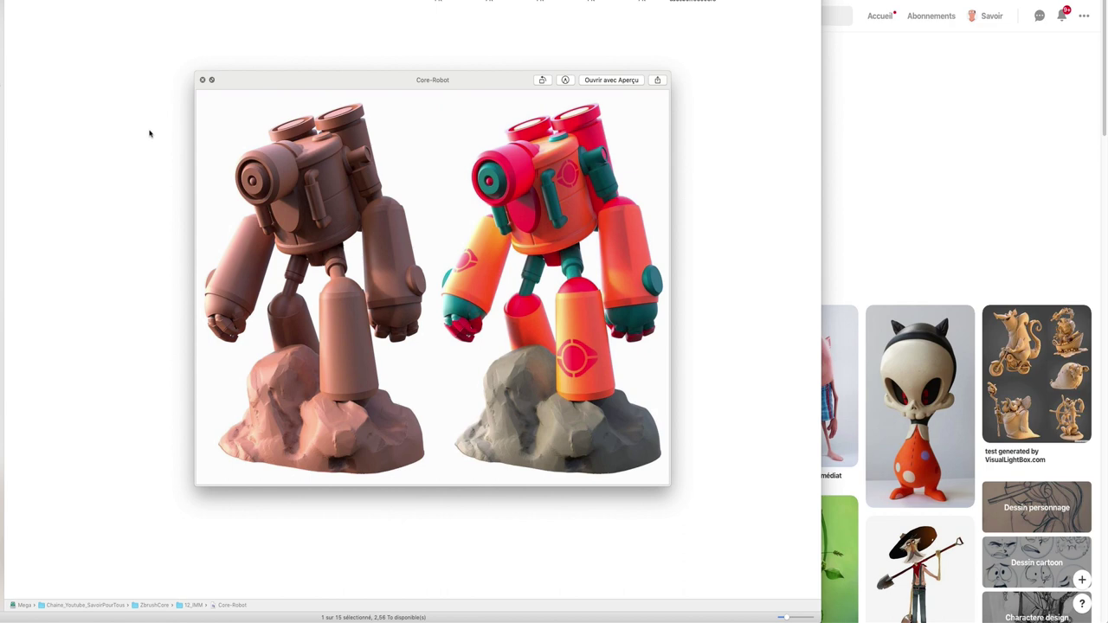
Preview the next reference image in Quick Look.
{"action": "key", "text": "Right"}
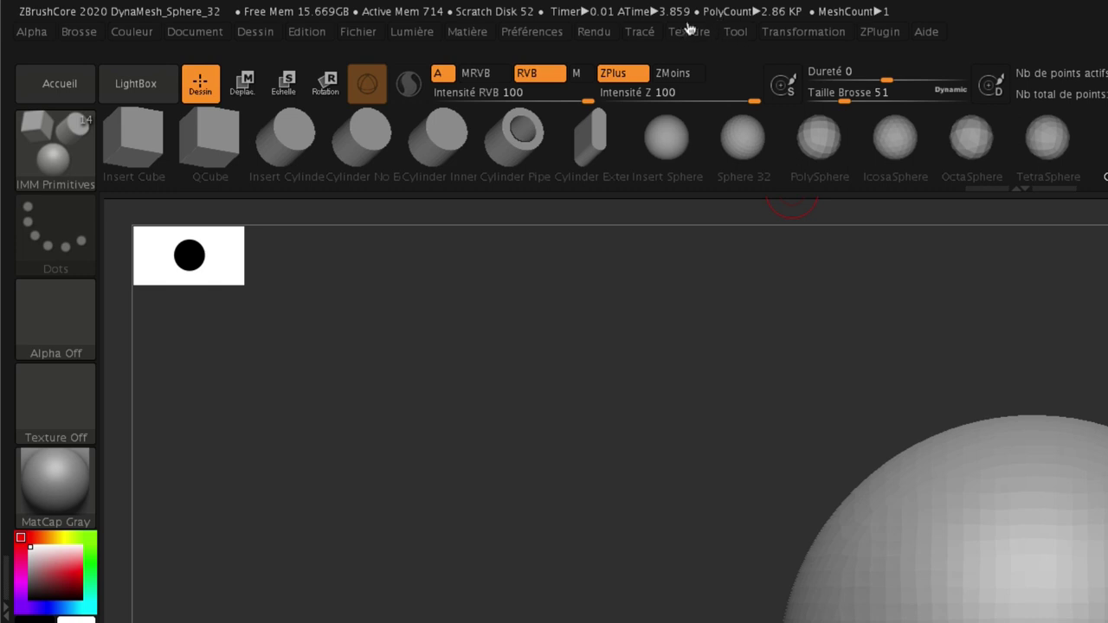
Import the monster reference picture as a texture, then open the Draw (Dessin) menu.
{"action": "left_click", "coordinate": [689, 31]}
{"action": "left_click", "coordinate": [714, 65]}
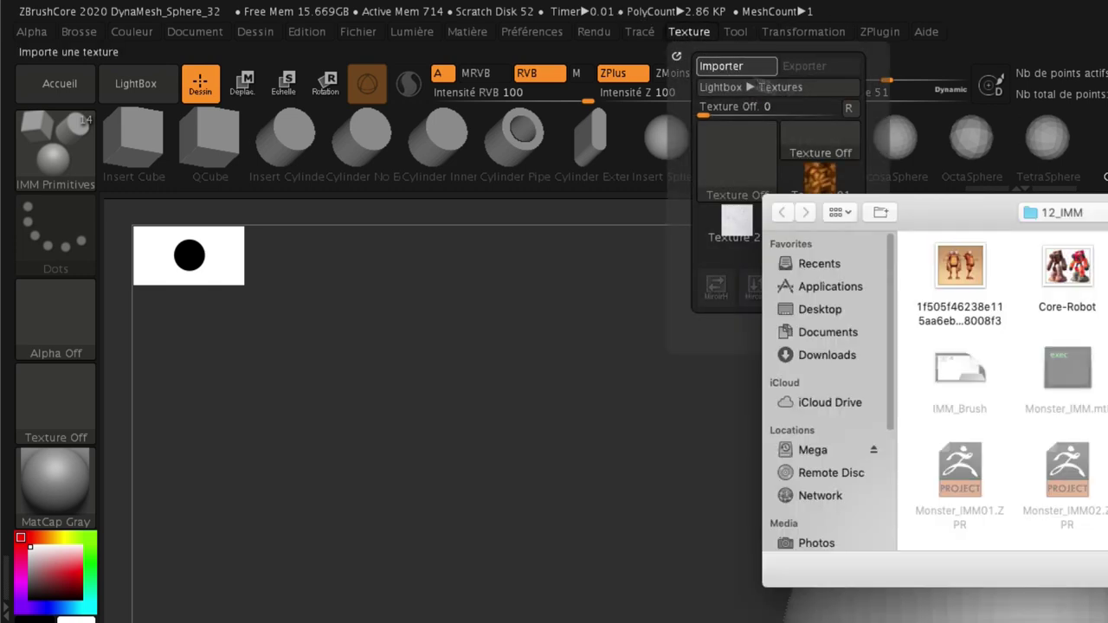
{"action": "left_click", "coordinate": [961, 265]}
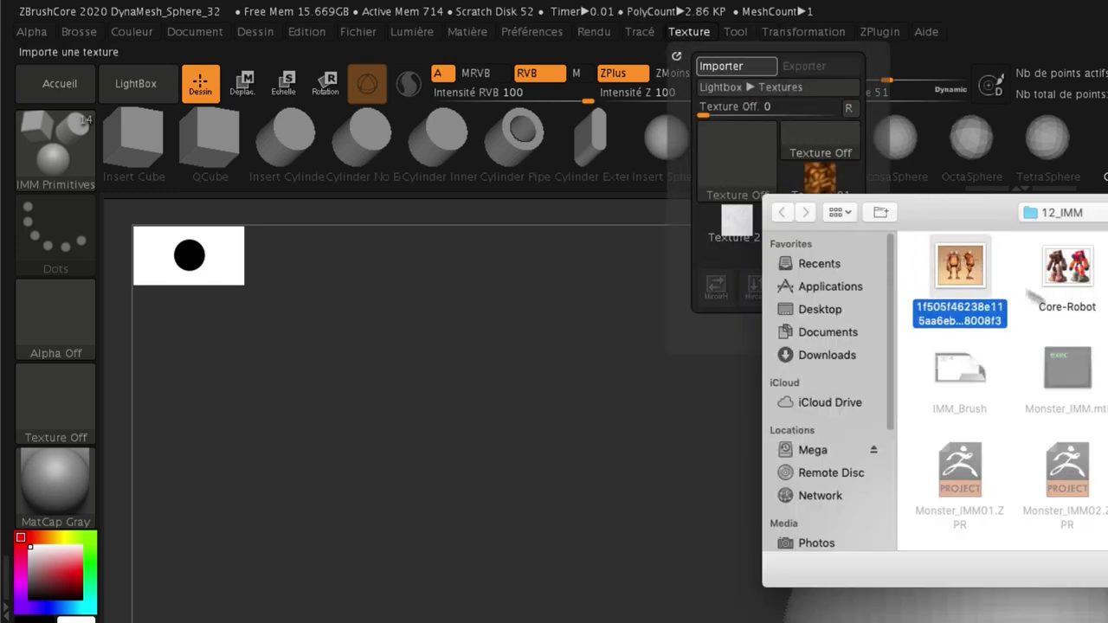
{"action": "key", "text": "Return"}
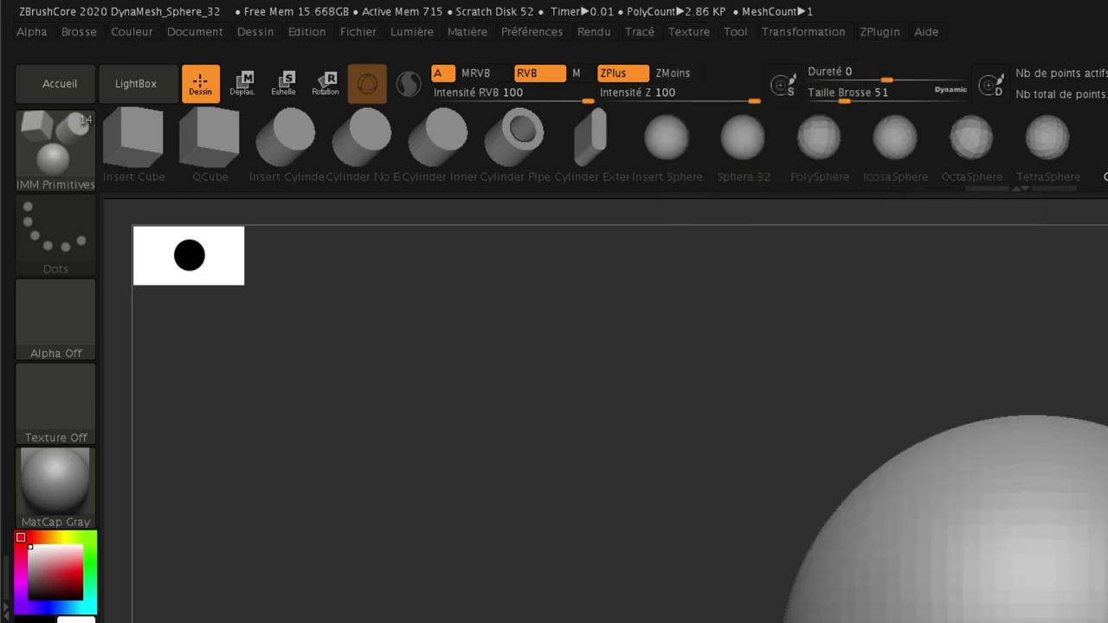
{"action": "left_click", "coordinate": [706, 38]}
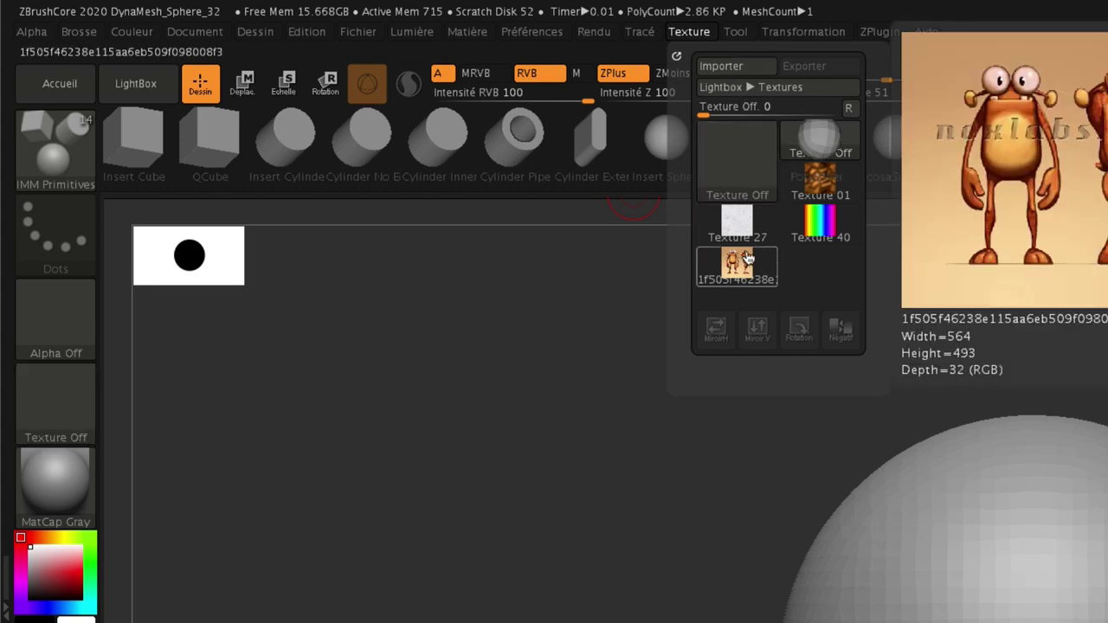
{"action": "left_click", "coordinate": [303, 32]}
{"action": "left_click", "coordinate": [256, 32]}
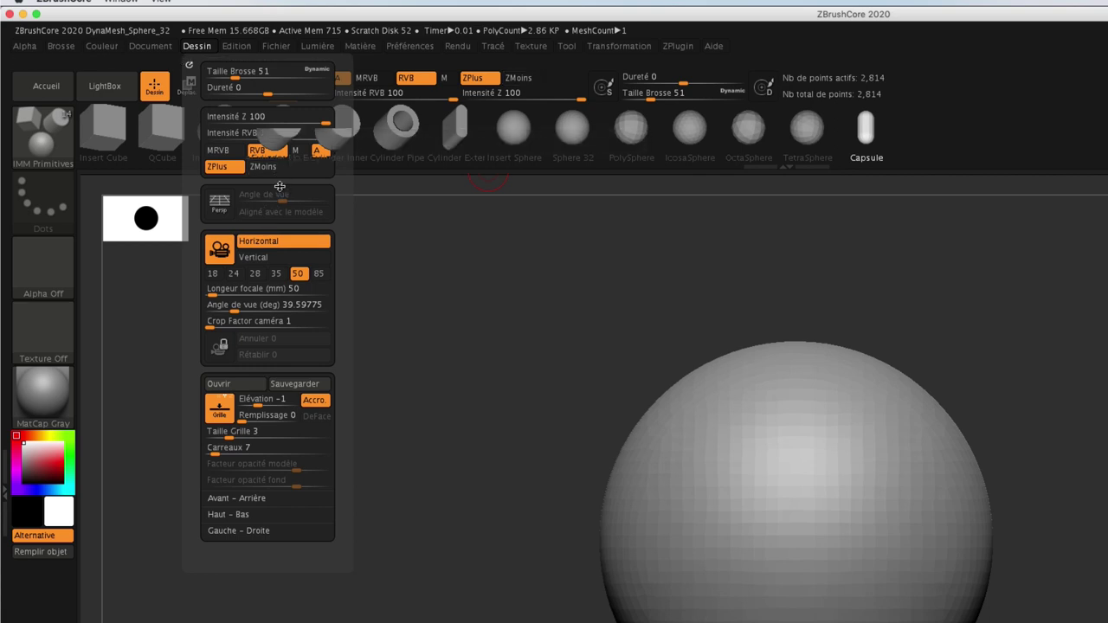
Dock the Draw palette in the right tray and open the Front-Back grid's texture picker.
{"action": "left_click", "coordinate": [262, 116]}
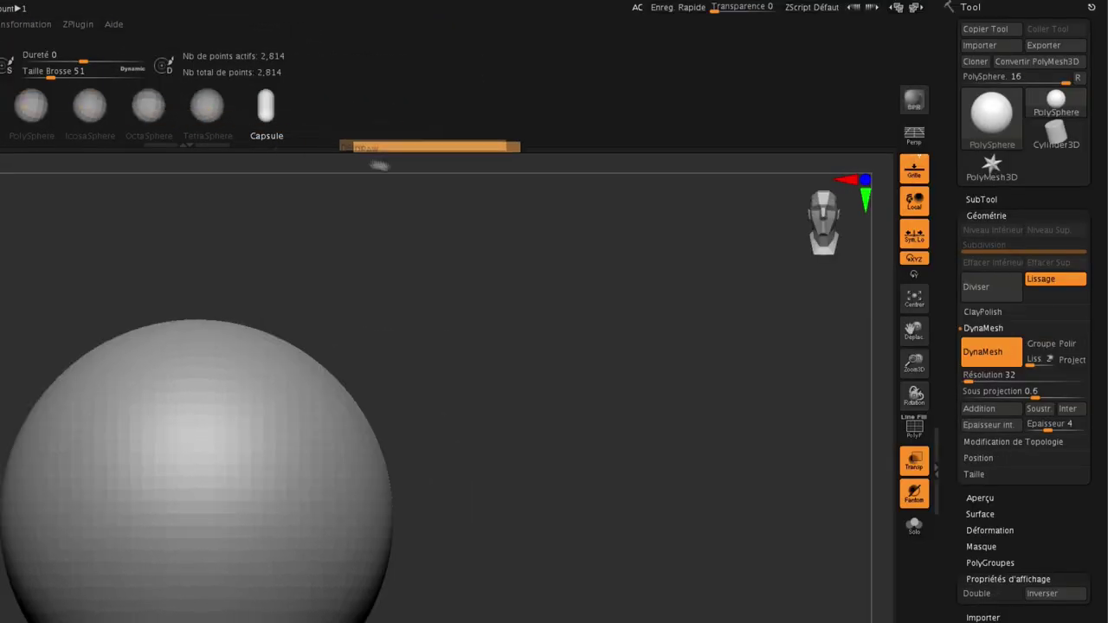
{"action": "left_click_drag", "start_coordinate": [749, 190], "coordinate": [944, 195]}
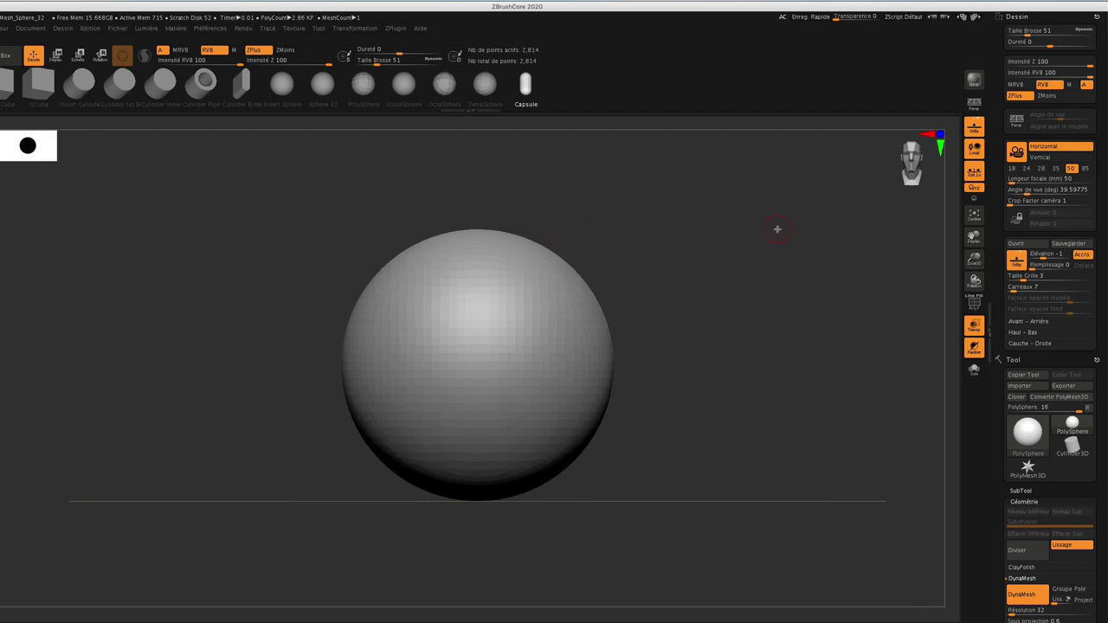
{"action": "left_click", "coordinate": [1032, 322]}
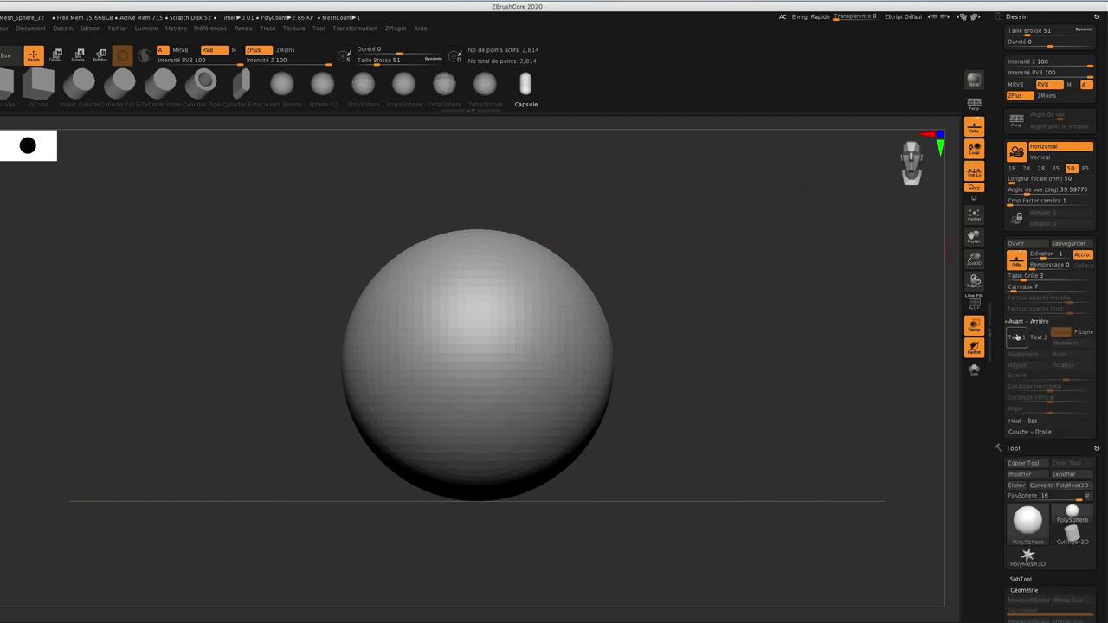
{"action": "left_click", "coordinate": [1018, 338]}
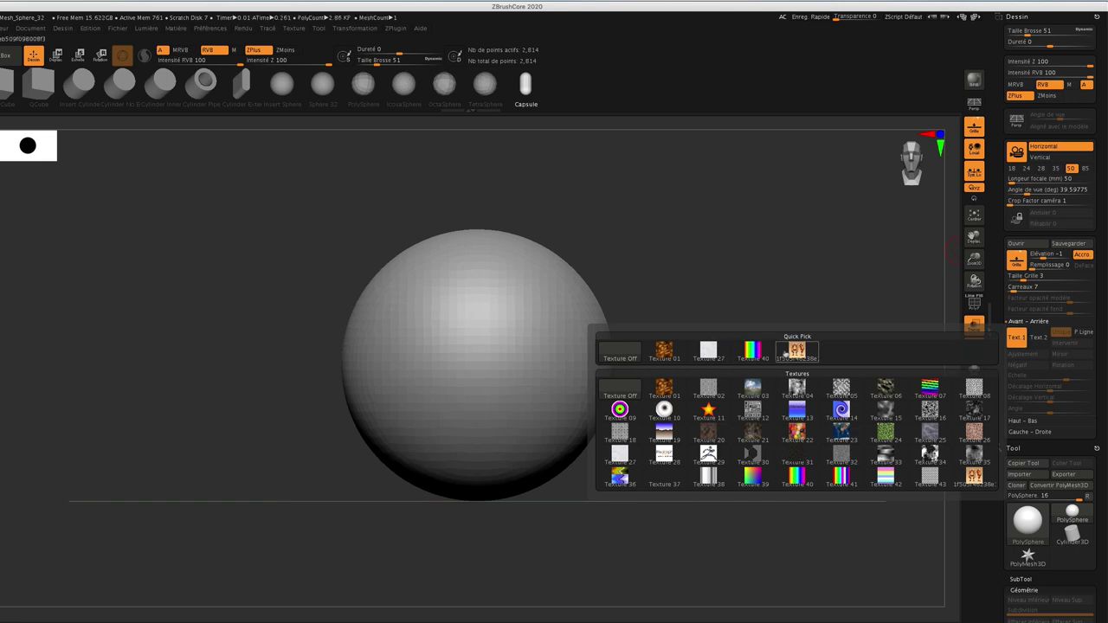
Assign the monster reference as the front grid image, cropped to the front-view character.
{"action": "left_click", "coordinate": [799, 353]}
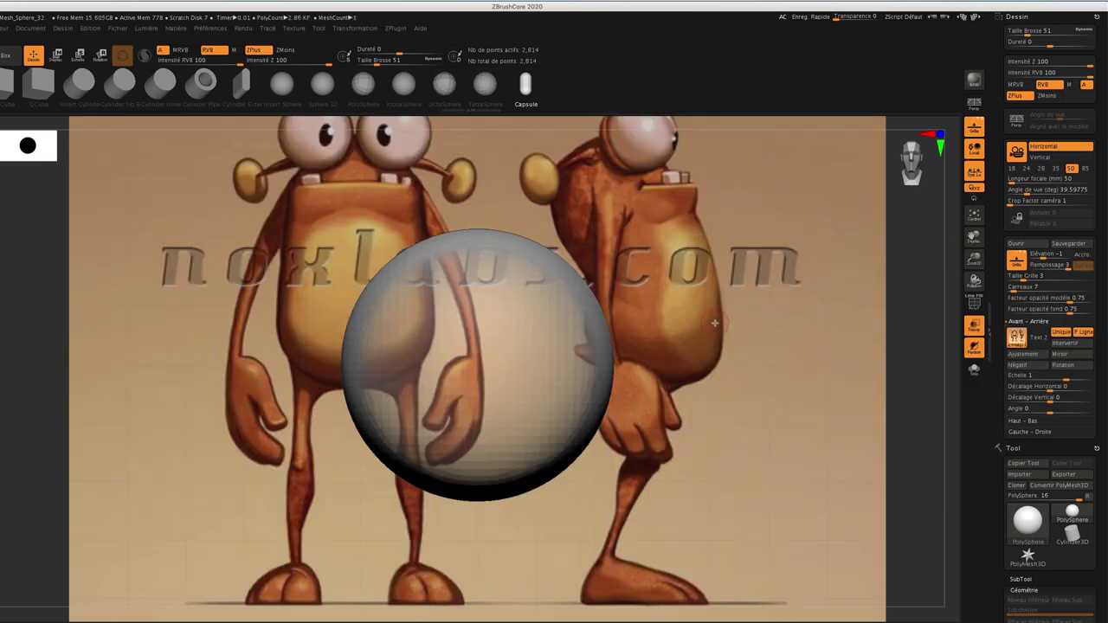
{"action": "left_click", "coordinate": [1018, 337]}
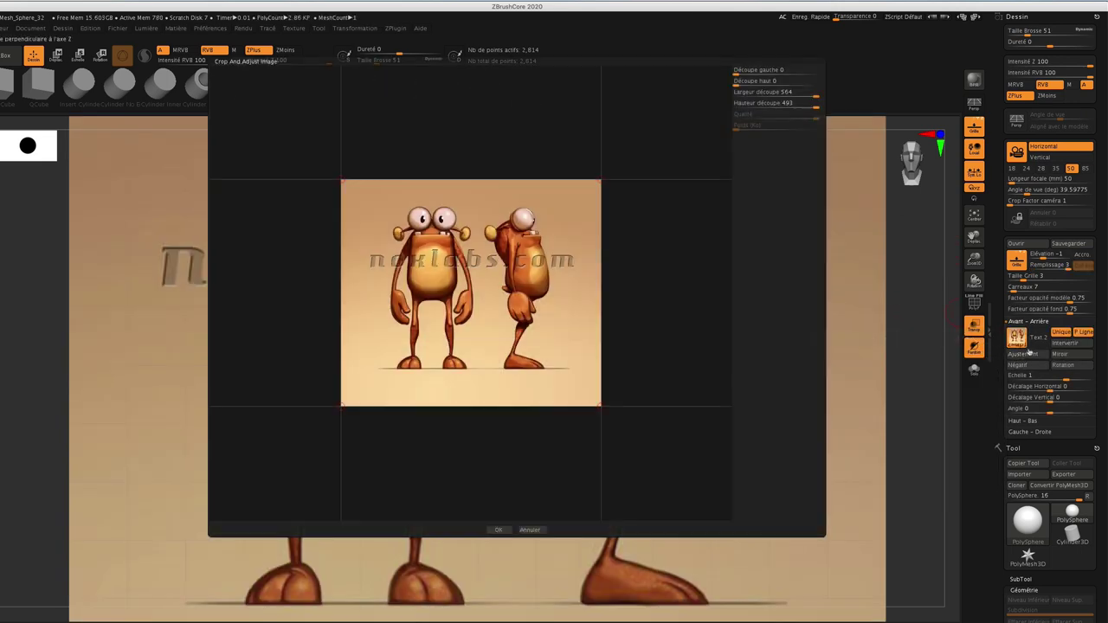
{"action": "left_click_drag", "start_coordinate": [600, 179], "coordinate": [478, 182]}
{"action": "left_click_drag", "start_coordinate": [478, 405], "coordinate": [477, 370]}
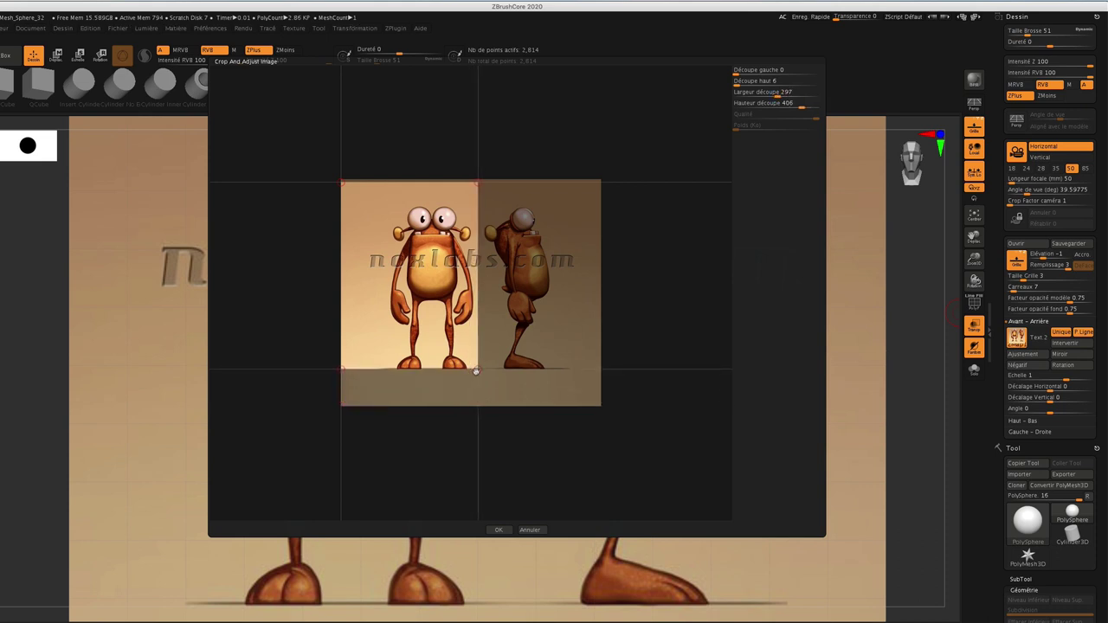
{"action": "left_click", "coordinate": [499, 529]}
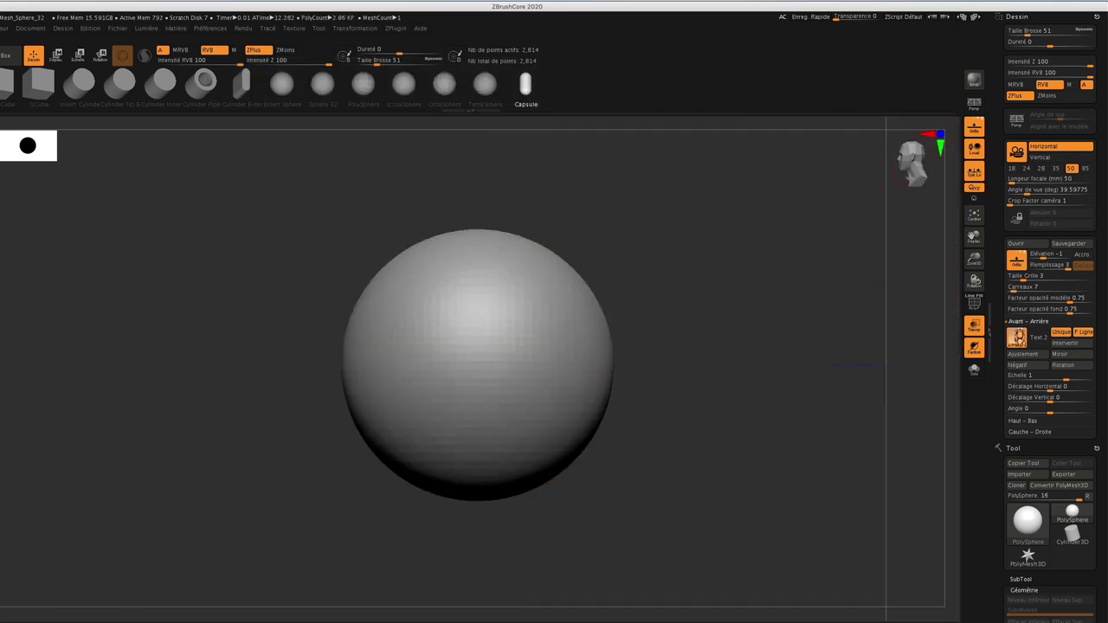
Assign the monster reference to the side grid, cropping to the side-view character up to the top edge.
{"action": "left_click", "coordinate": [1020, 432]}
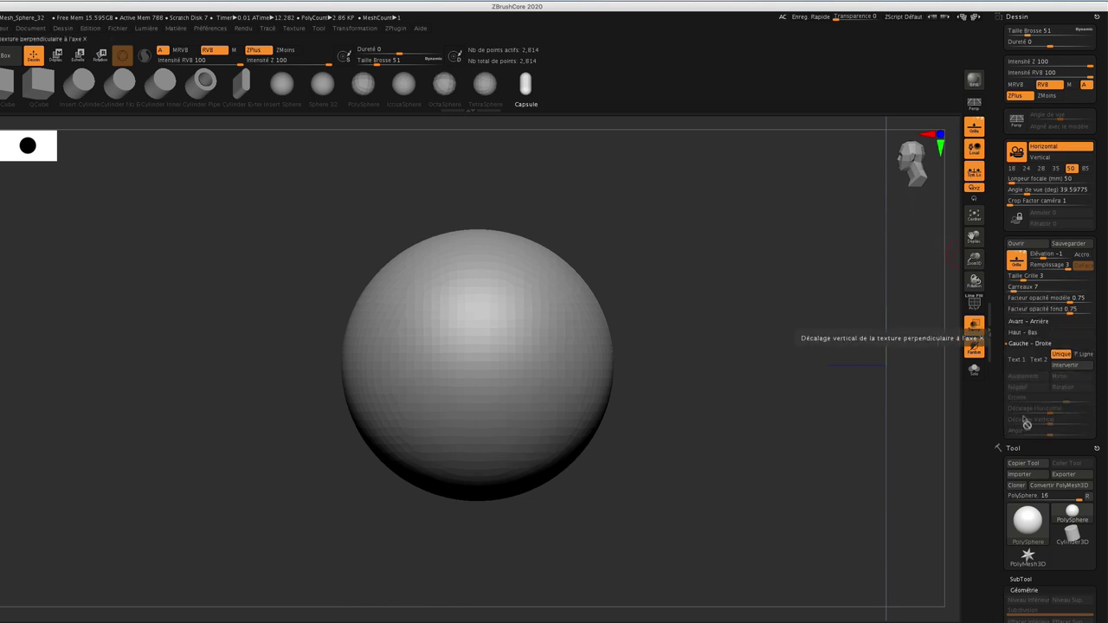
{"action": "left_click", "coordinate": [1017, 362]}
{"action": "left_click", "coordinate": [797, 374]}
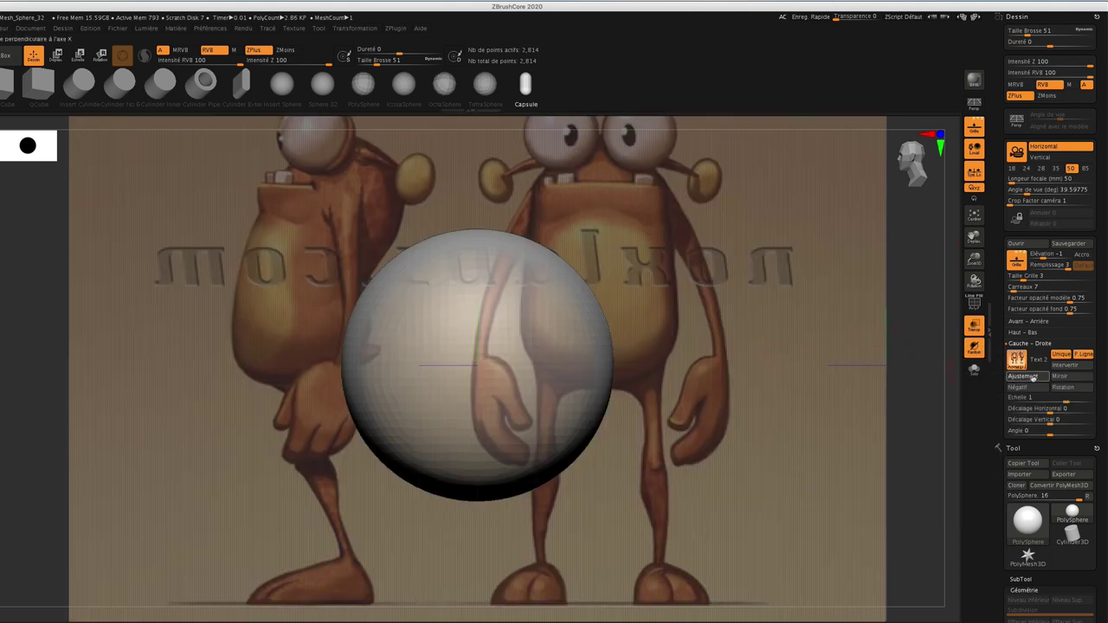
{"action": "left_click", "coordinate": [1023, 376]}
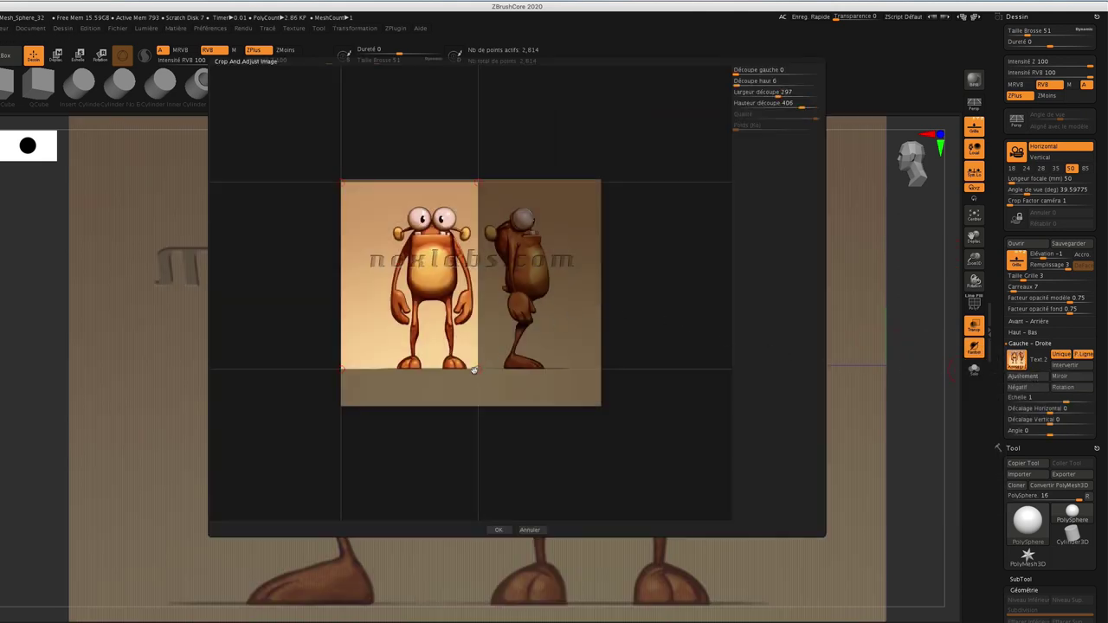
{"action": "left_click_drag", "start_coordinate": [473, 371], "coordinate": [601, 369]}
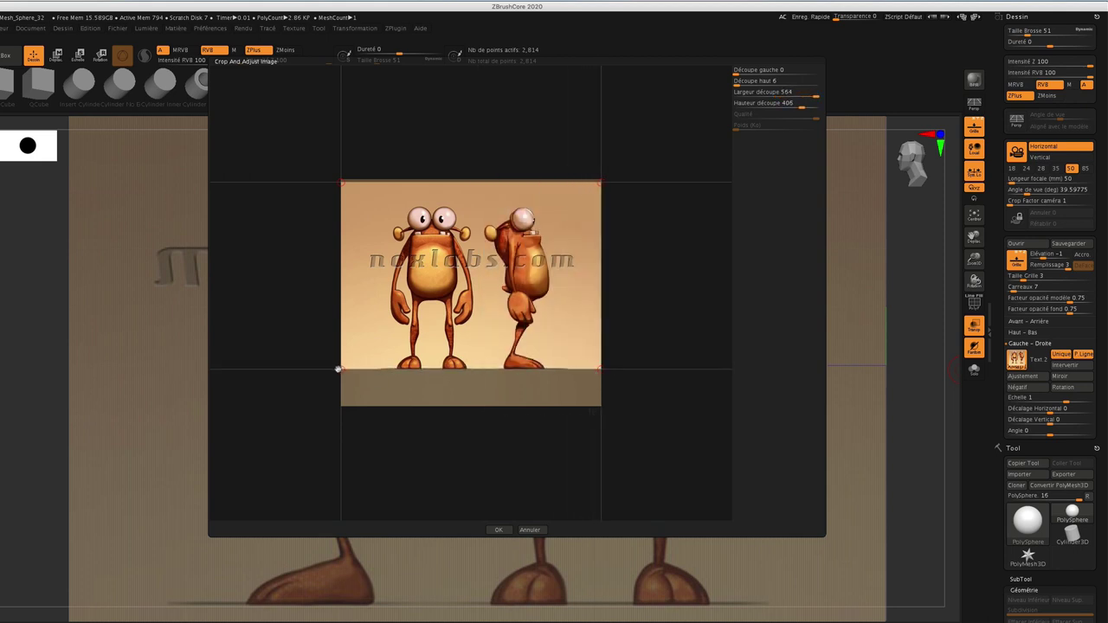
{"action": "left_click_drag", "start_coordinate": [338, 370], "coordinate": [482, 368]}
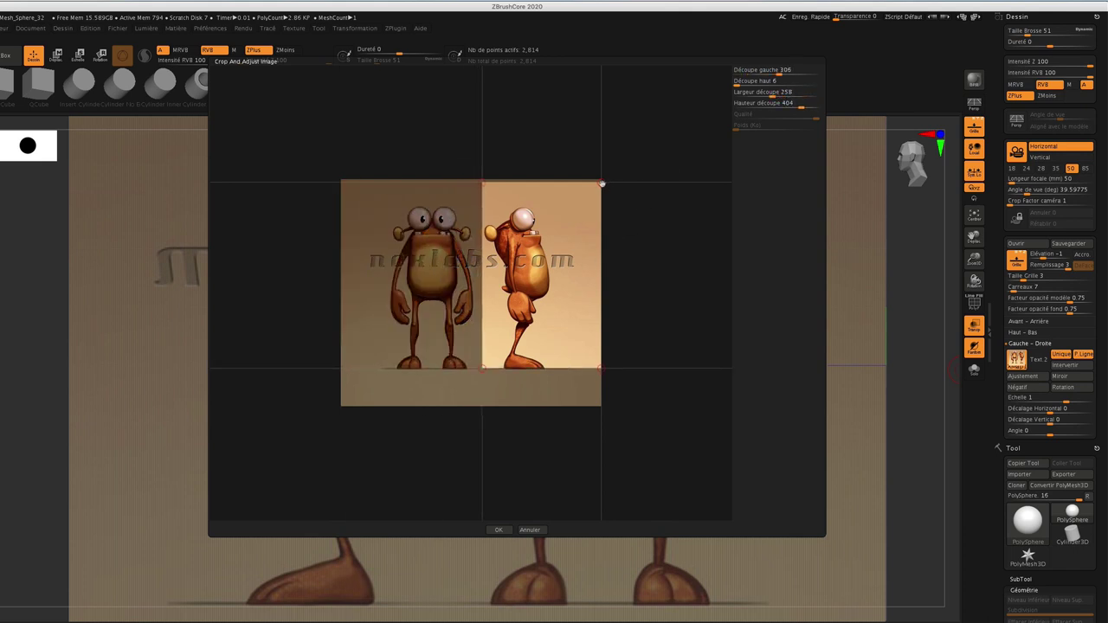
{"action": "left_click_drag", "start_coordinate": [604, 182], "coordinate": [603, 179]}
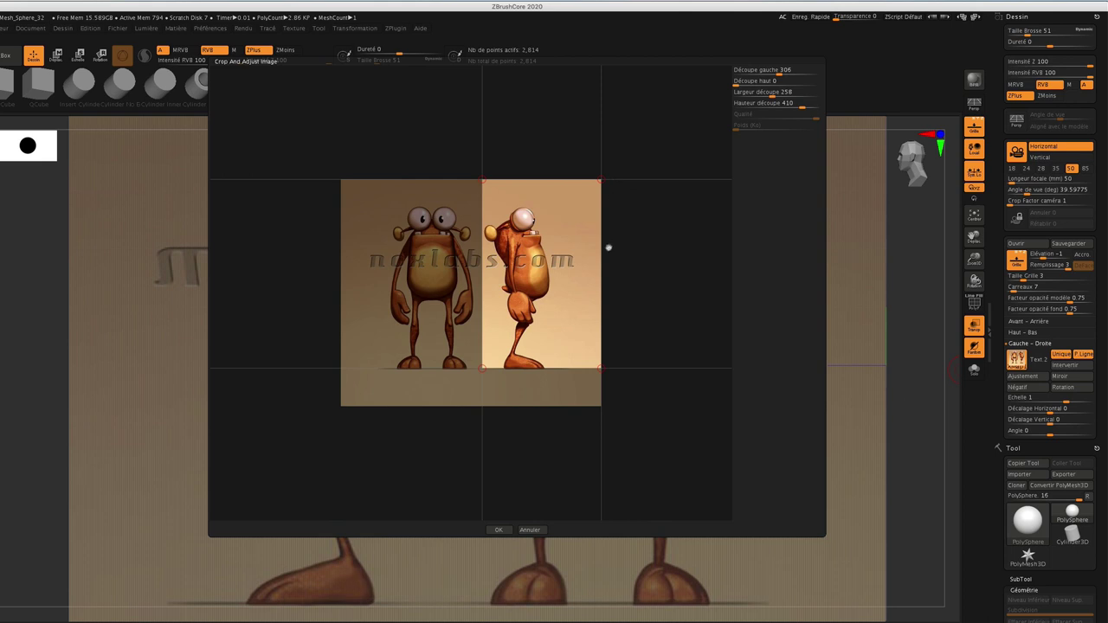
Apply the side crop, then slide the front reference horizontally to centre it behind the sphere.
{"action": "left_click", "coordinate": [499, 530]}
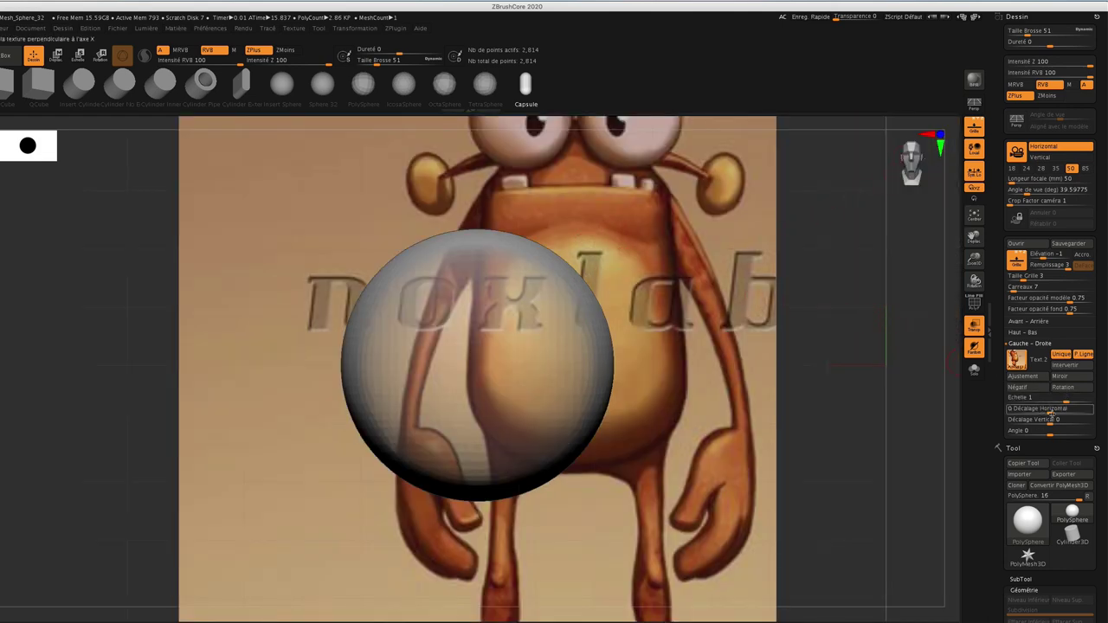
{"action": "left_click_drag", "start_coordinate": [1050, 413], "coordinate": [1042, 412]}
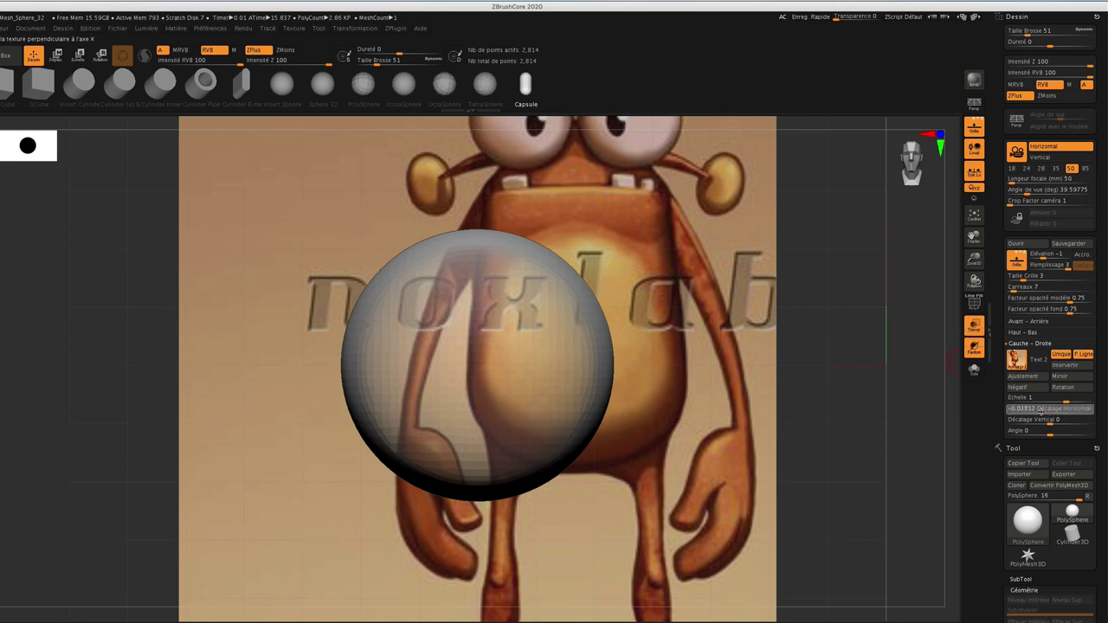
{"action": "left_click", "coordinate": [1048, 413]}
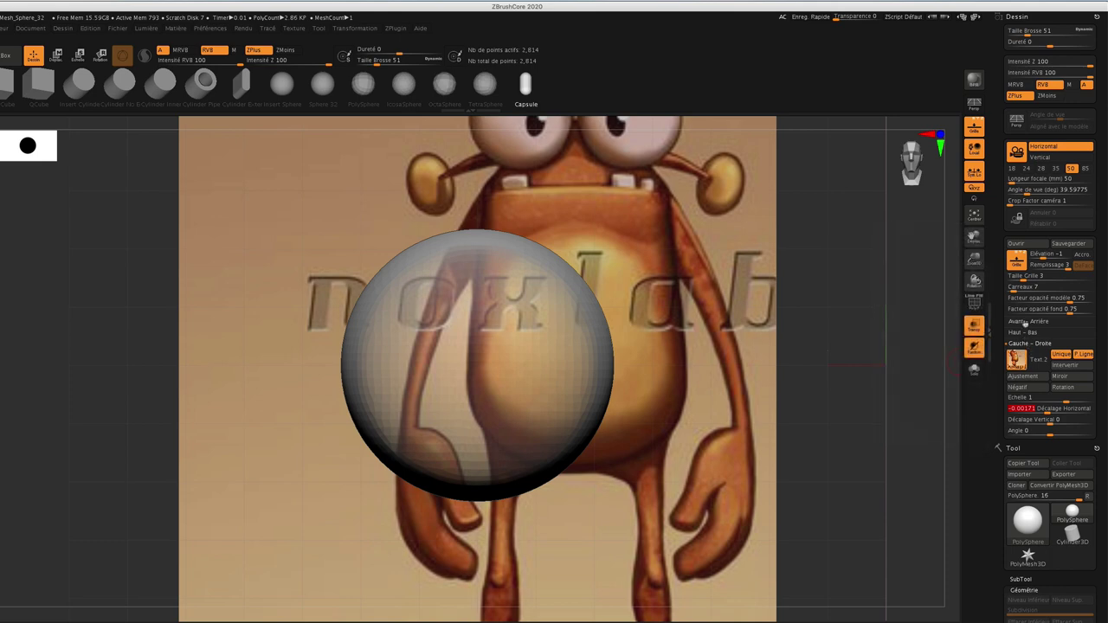
{"action": "left_click", "coordinate": [1027, 322]}
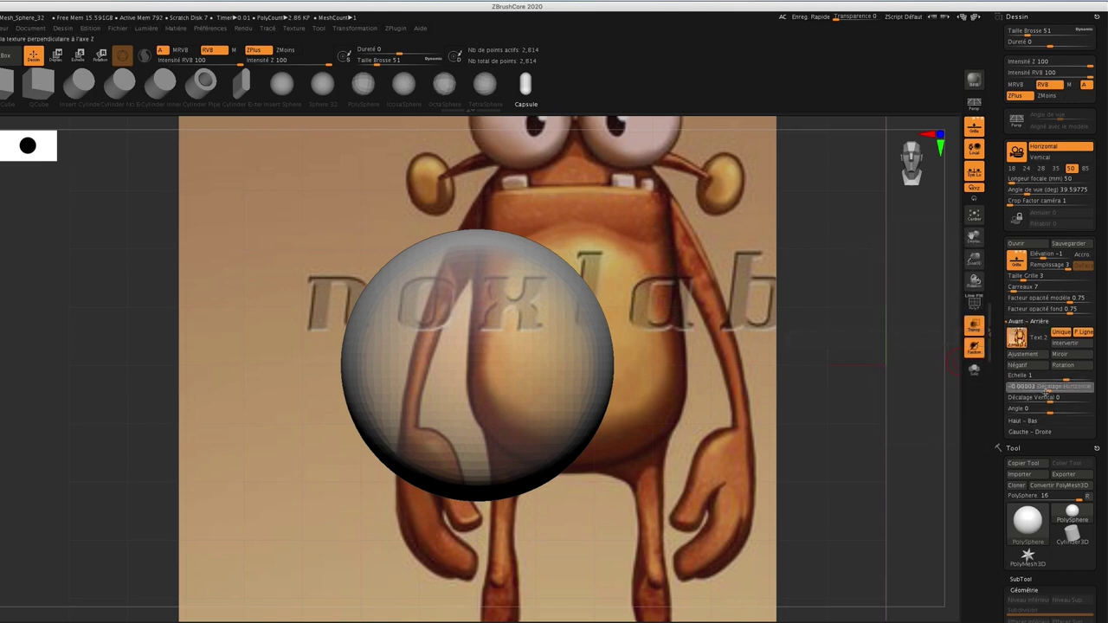
{"action": "left_click_drag", "start_coordinate": [1051, 390], "coordinate": [1030, 396]}
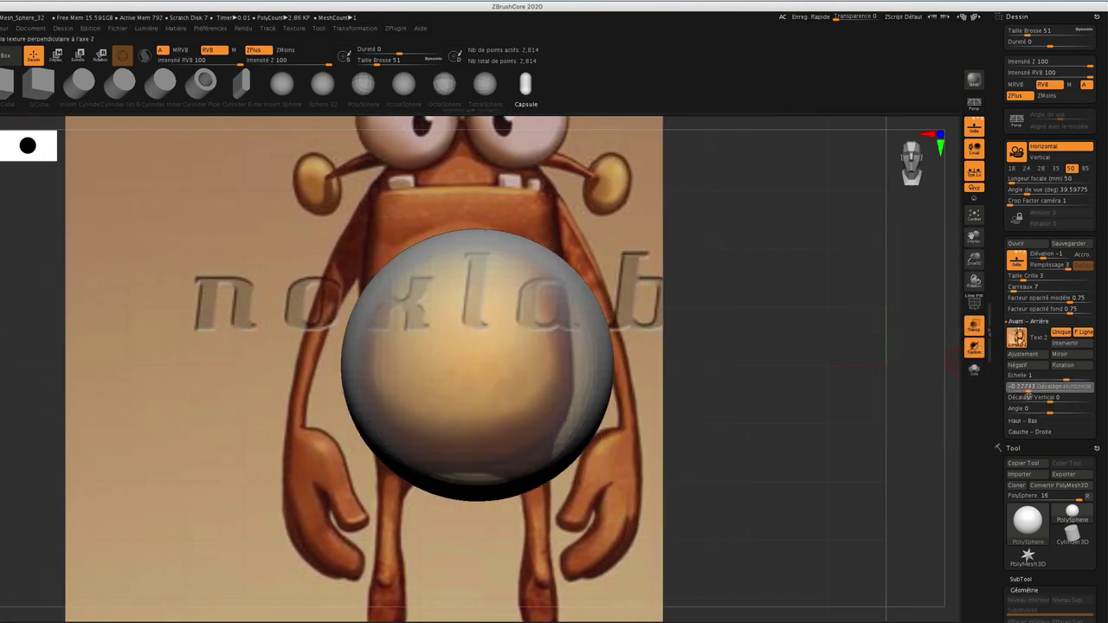
{"action": "left_click_drag", "start_coordinate": [1031, 396], "coordinate": [1035, 394]}
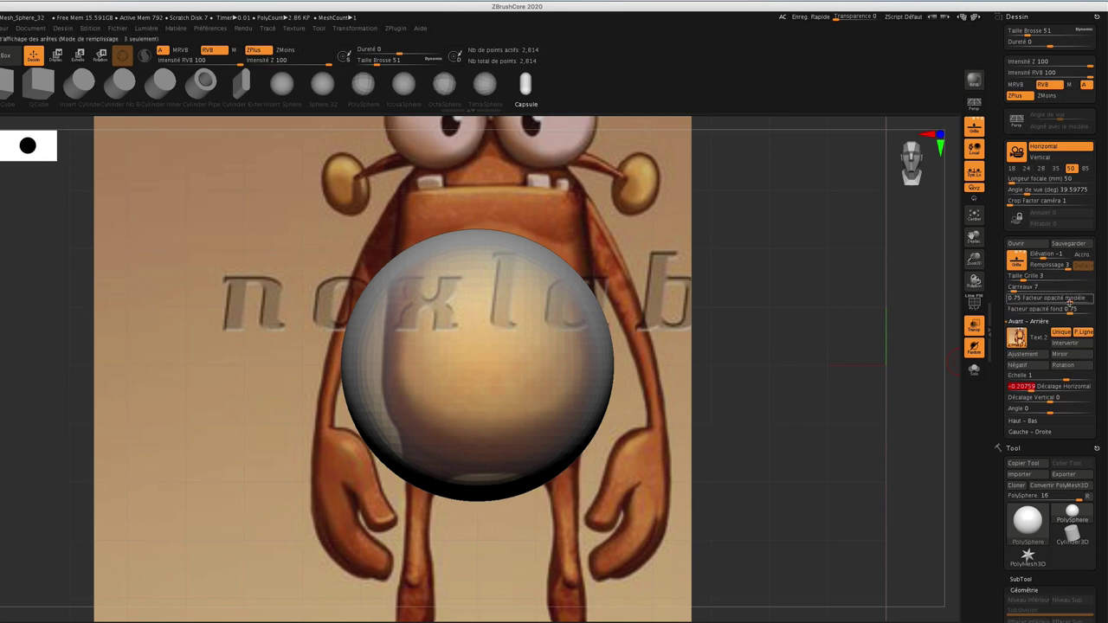
Raise the model opacity factor to 0.89 and refine the front horizontal offset to about -0.22.
{"action": "left_click_drag", "start_coordinate": [1065, 297], "coordinate": [1081, 302]}
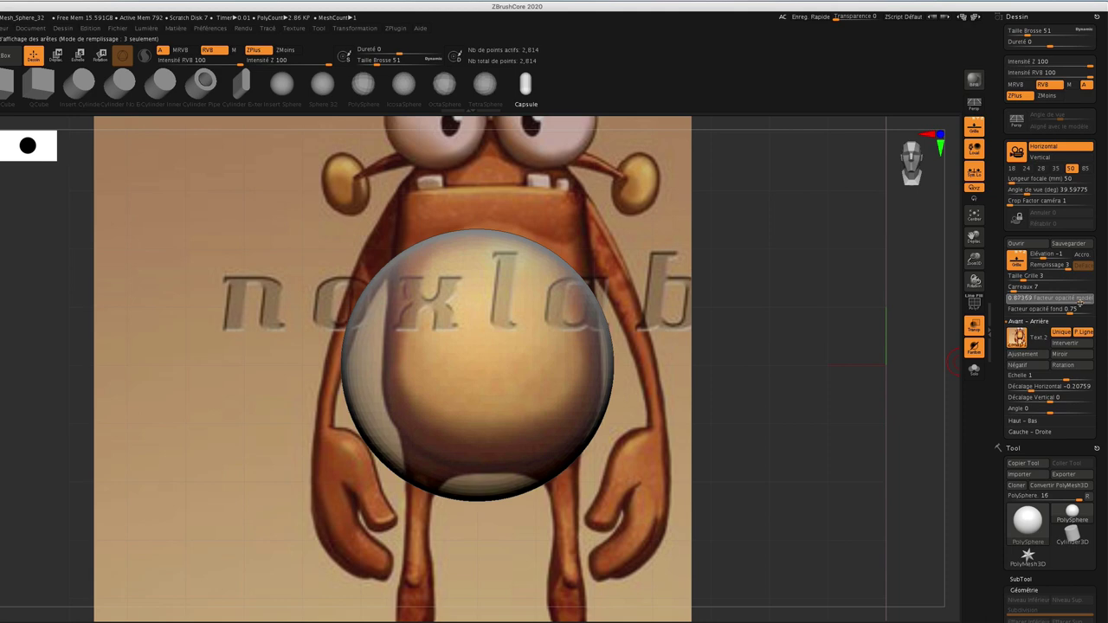
{"action": "left_click_drag", "start_coordinate": [1081, 302], "coordinate": [1093, 301]}
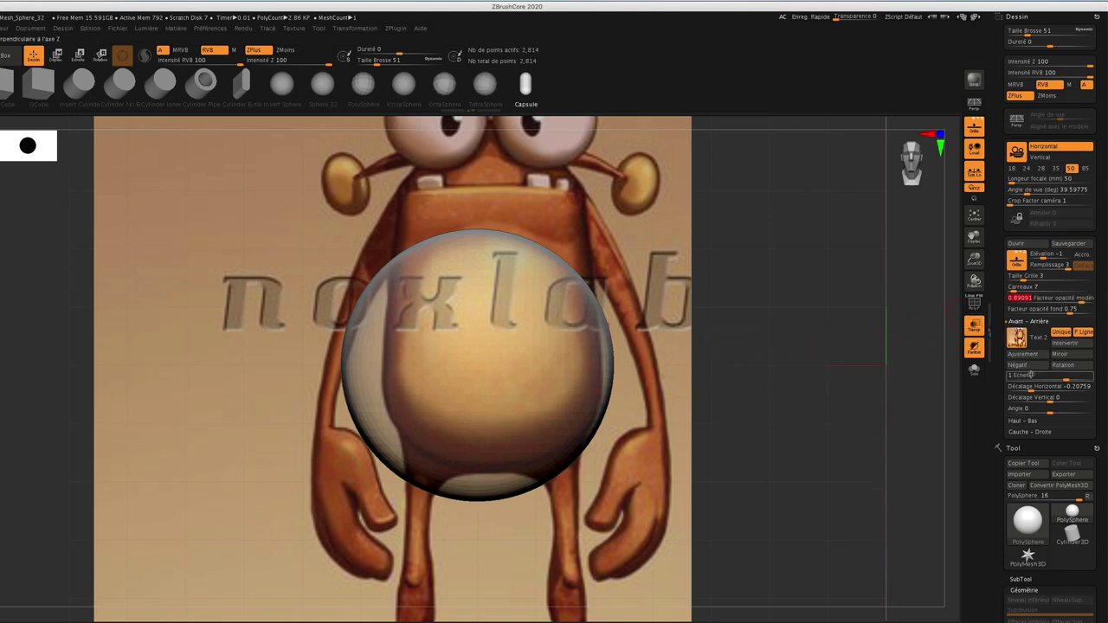
{"action": "left_click", "coordinate": [1031, 387]}
{"action": "left_click_drag", "start_coordinate": [1031, 387], "coordinate": [957, 394]}
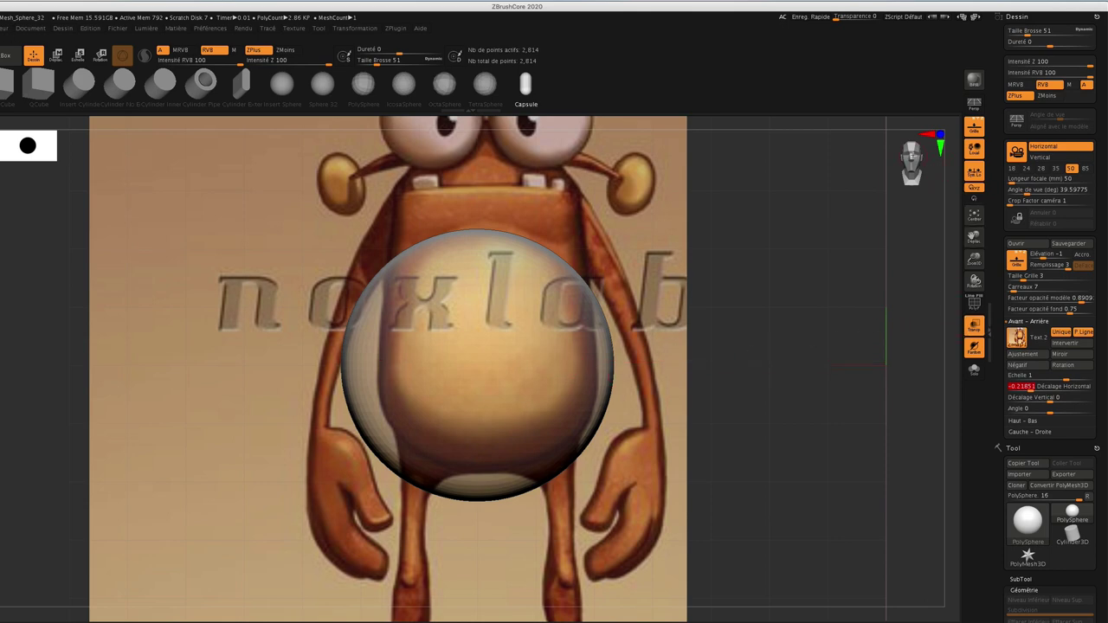
From a side view, set the left-right reference's horizontal offset to 0.17649.
{"action": "left_click_drag", "start_coordinate": [915, 155], "coordinate": [898, 154]}
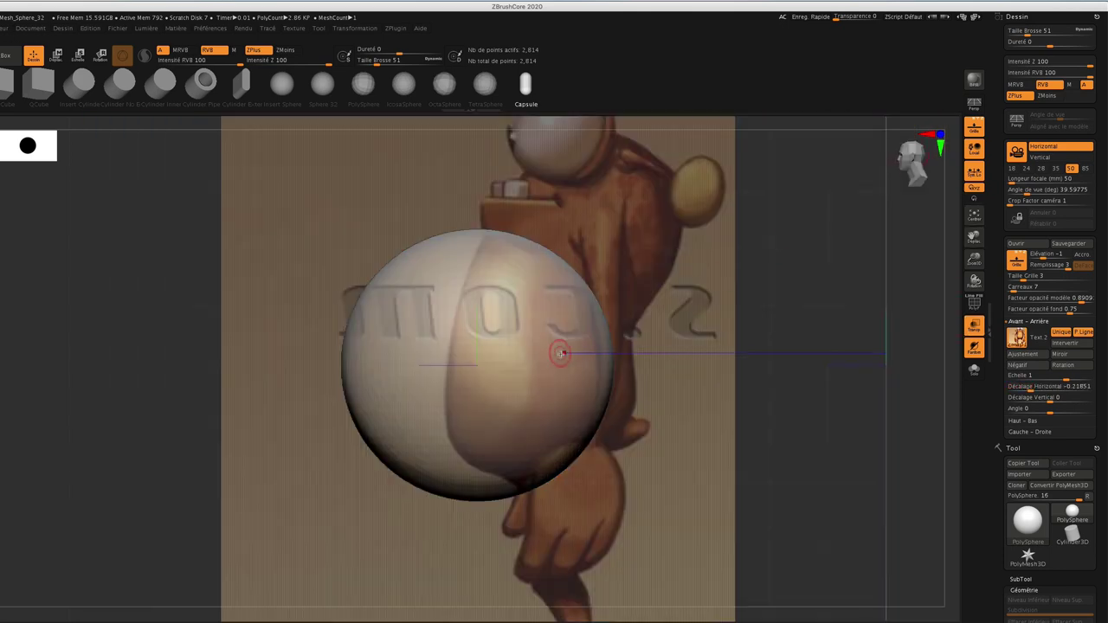
{"action": "left_click", "coordinate": [1036, 397]}
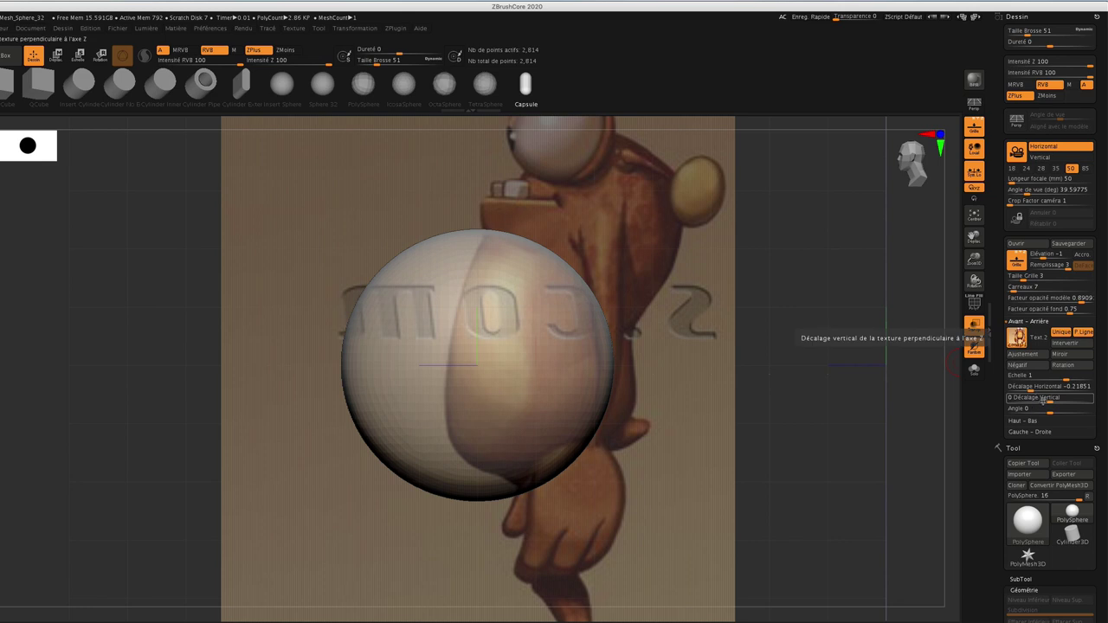
{"action": "left_click", "coordinate": [1036, 391]}
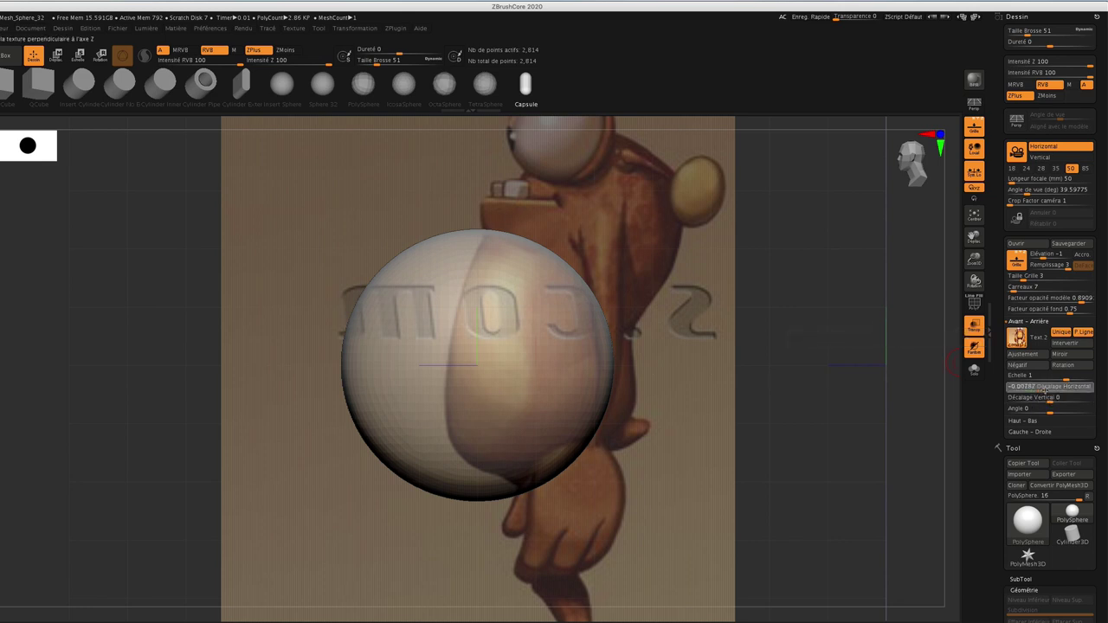
{"action": "left_click_drag", "start_coordinate": [1043, 389], "coordinate": [1040, 389]}
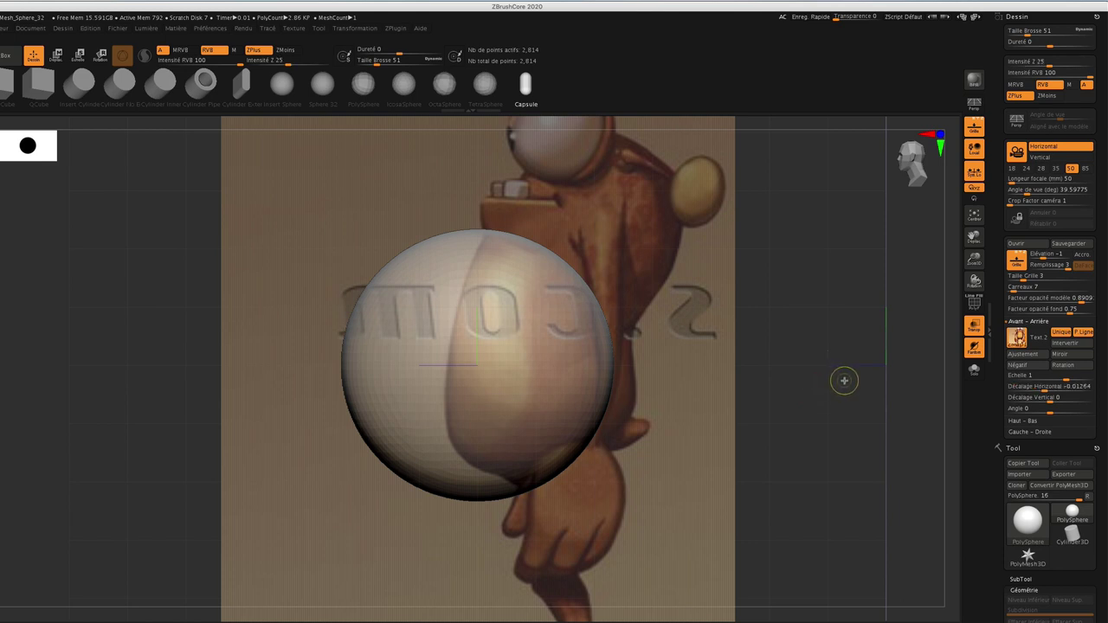
{"action": "left_click", "coordinate": [1028, 431]}
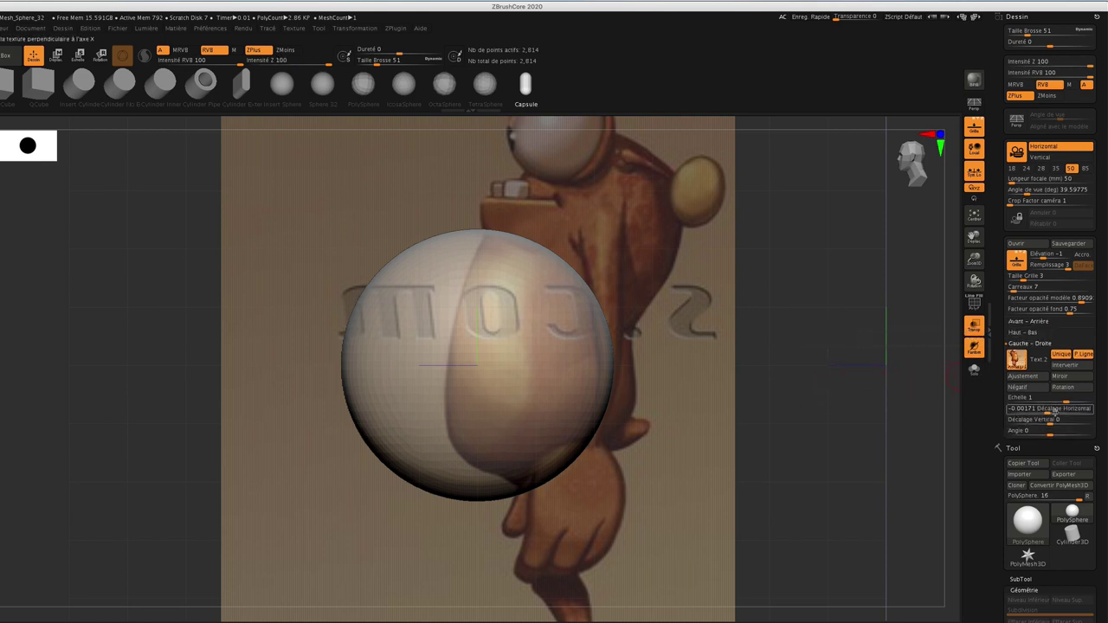
{"action": "left_click_drag", "start_coordinate": [1055, 413], "coordinate": [1065, 414]}
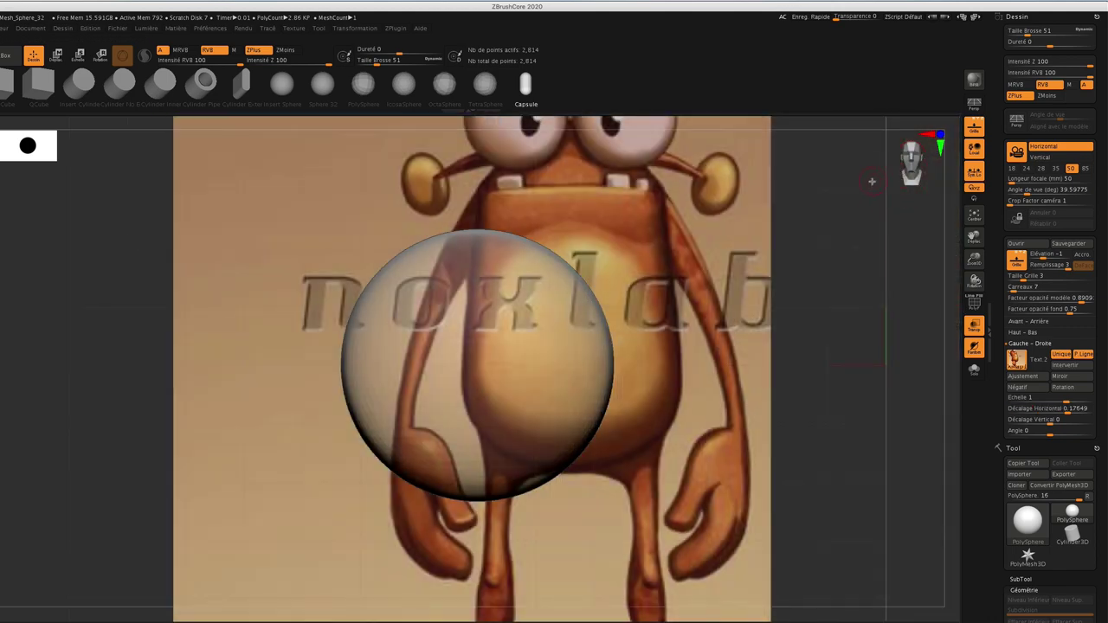
{"action": "left_click", "coordinate": [1039, 408]}
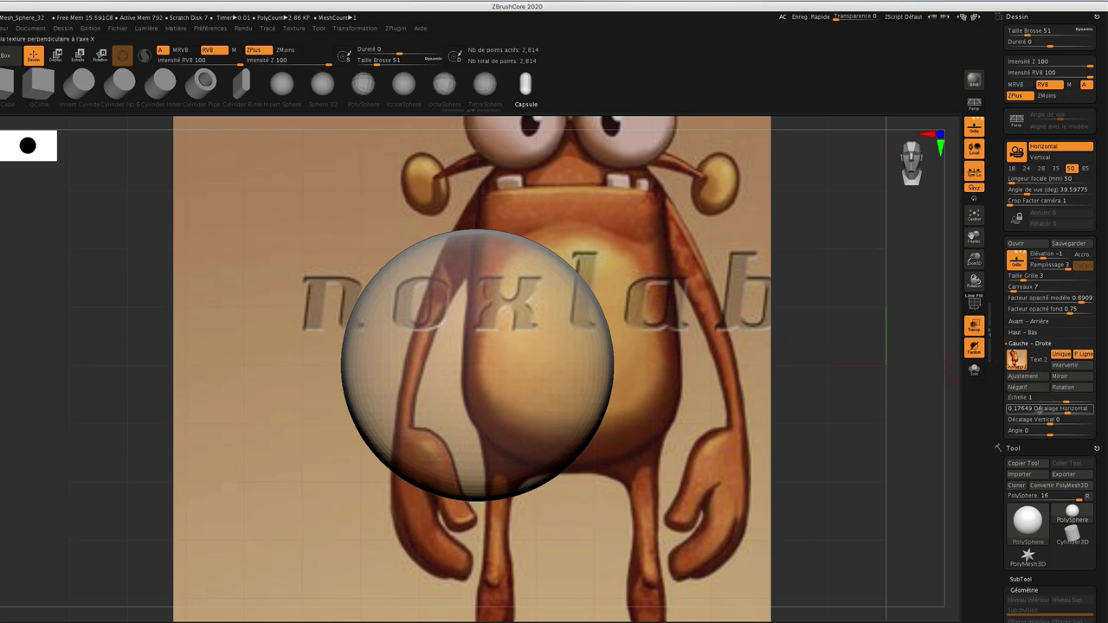
{"action": "key", "text": "Return"}
Shift the front reference offset to -0.22971 and check alignment from the back and front views.
{"action": "left_click", "coordinate": [1030, 322]}
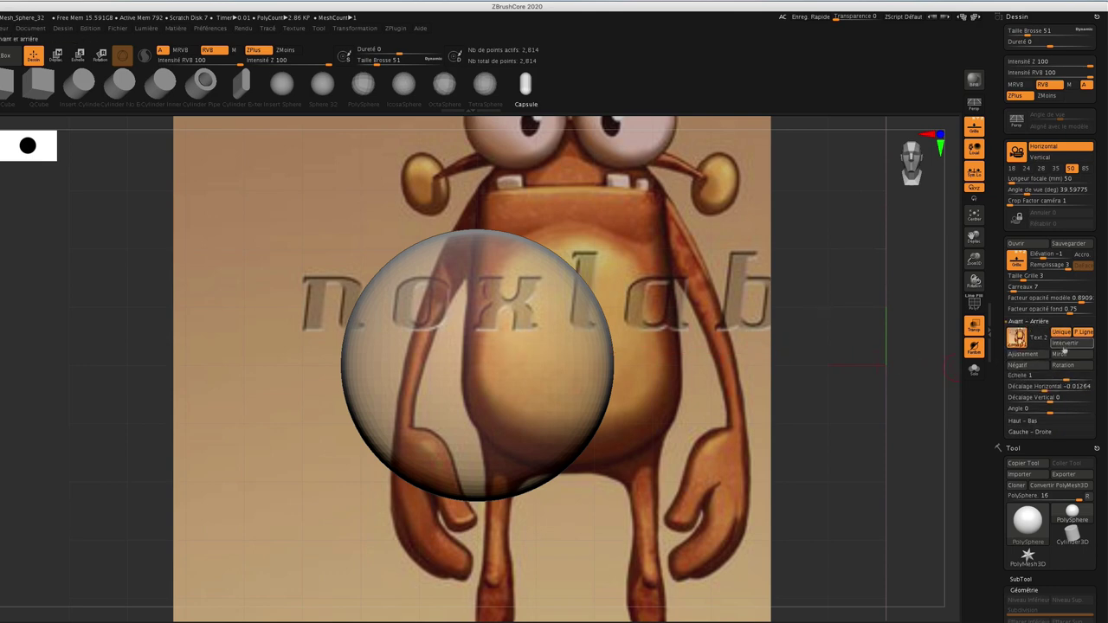
{"action": "left_click_drag", "start_coordinate": [1050, 387], "coordinate": [1030, 391]}
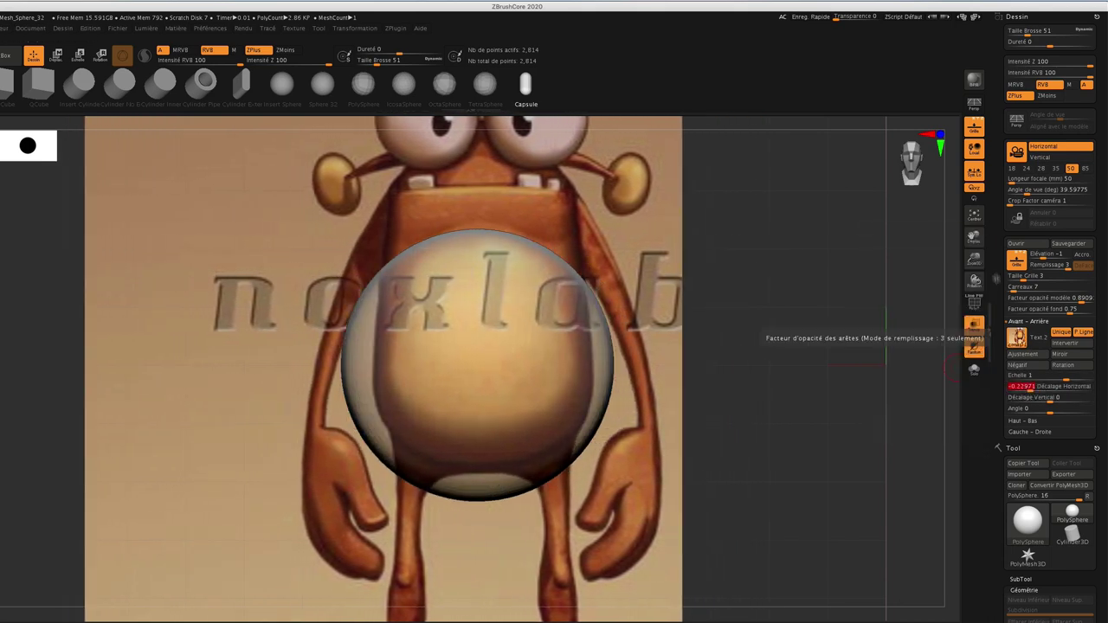
{"action": "left_click", "coordinate": [901, 154]}
{"action": "left_click", "coordinate": [896, 154]}
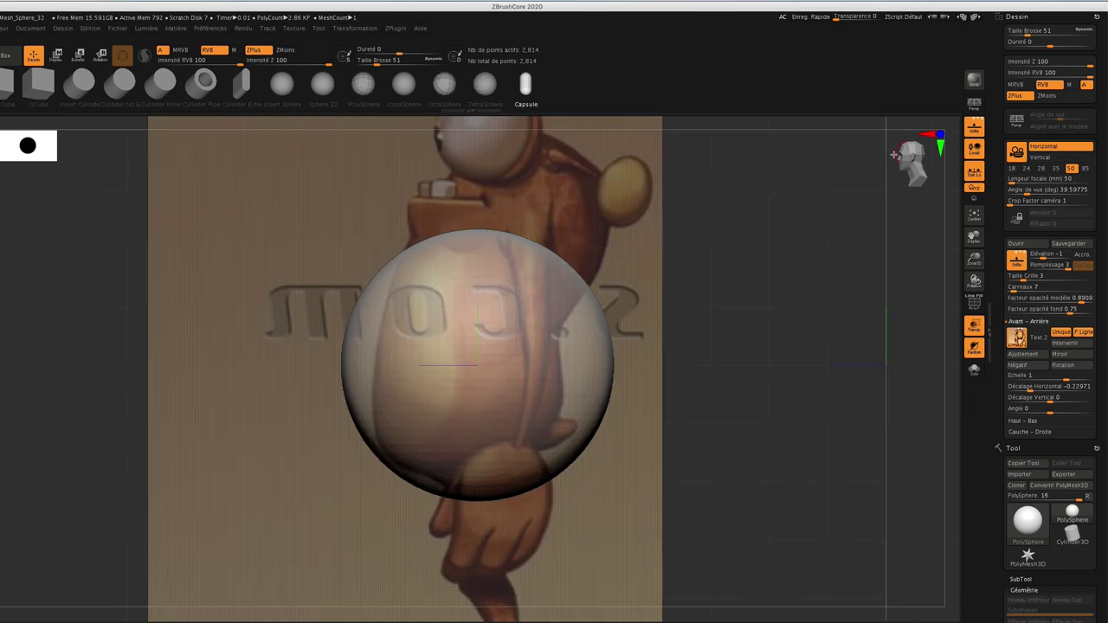
{"action": "left_click", "coordinate": [895, 154]}
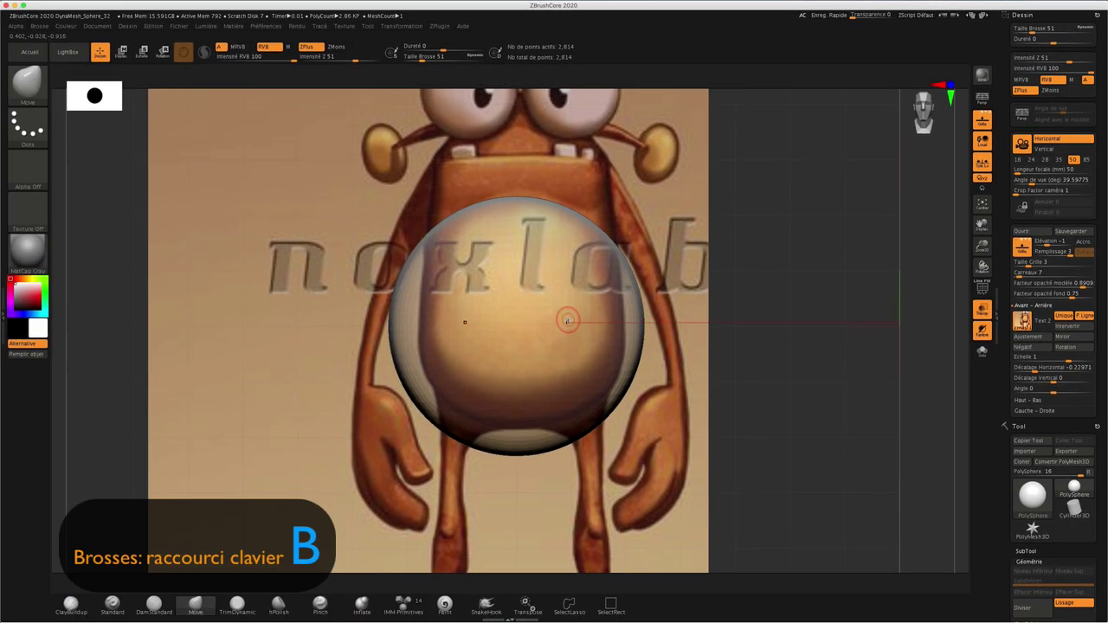
Select the Move brush and set its Draw Size to 311.
{"action": "key", "text": "b"}
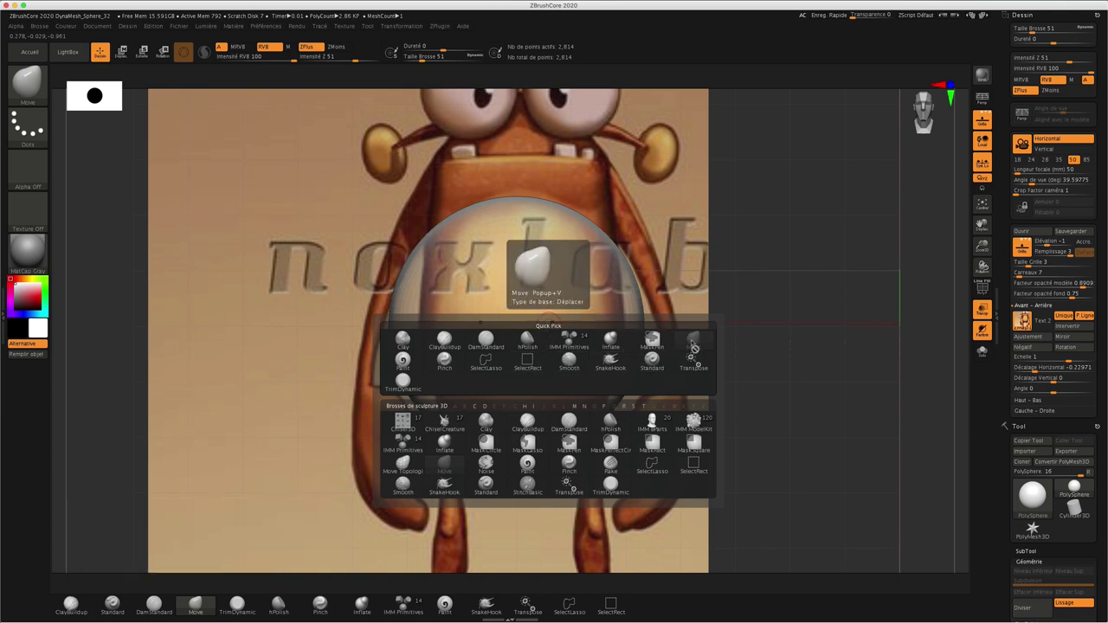
{"action": "left_click", "coordinate": [694, 347]}
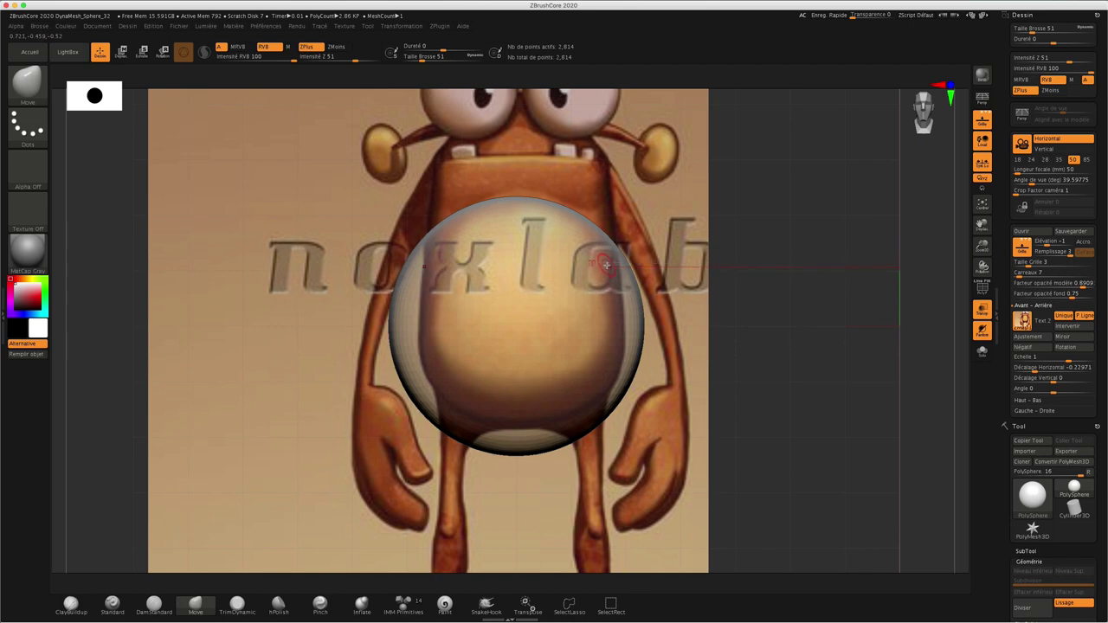
{"action": "key", "text": "s"}
{"action": "left_click_drag", "start_coordinate": [608, 265], "coordinate": [633, 268]}
Pull the sphere's top upward into an egg shape reaching the reference's eyes.
{"action": "left_click_drag", "start_coordinate": [515, 183], "coordinate": [519, 123]}
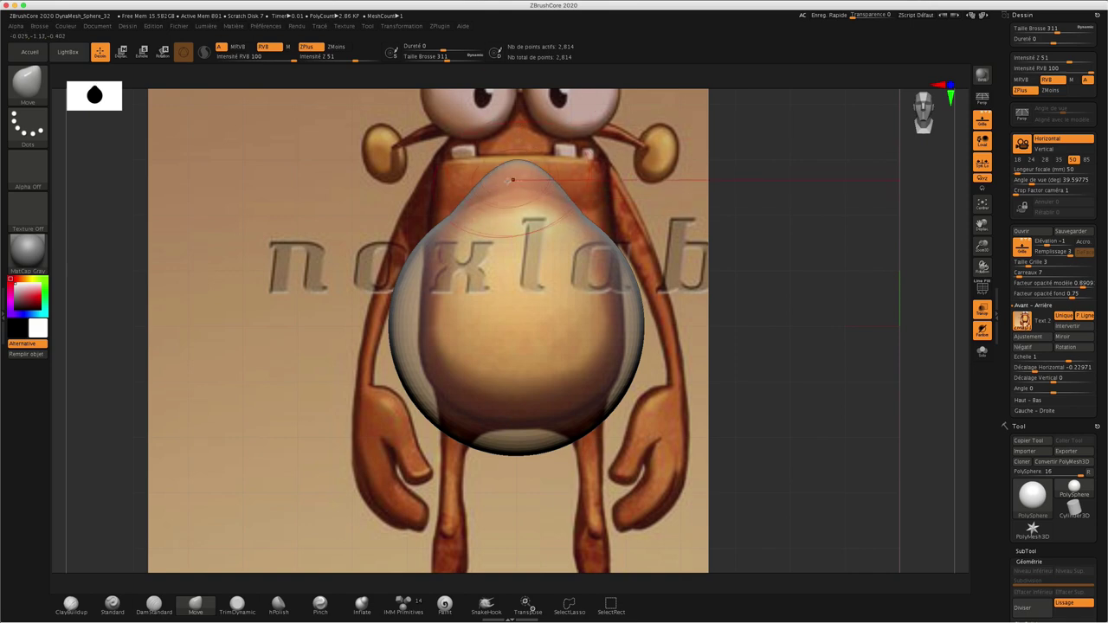
{"action": "left_click_drag", "start_coordinate": [512, 180], "coordinate": [458, 184]}
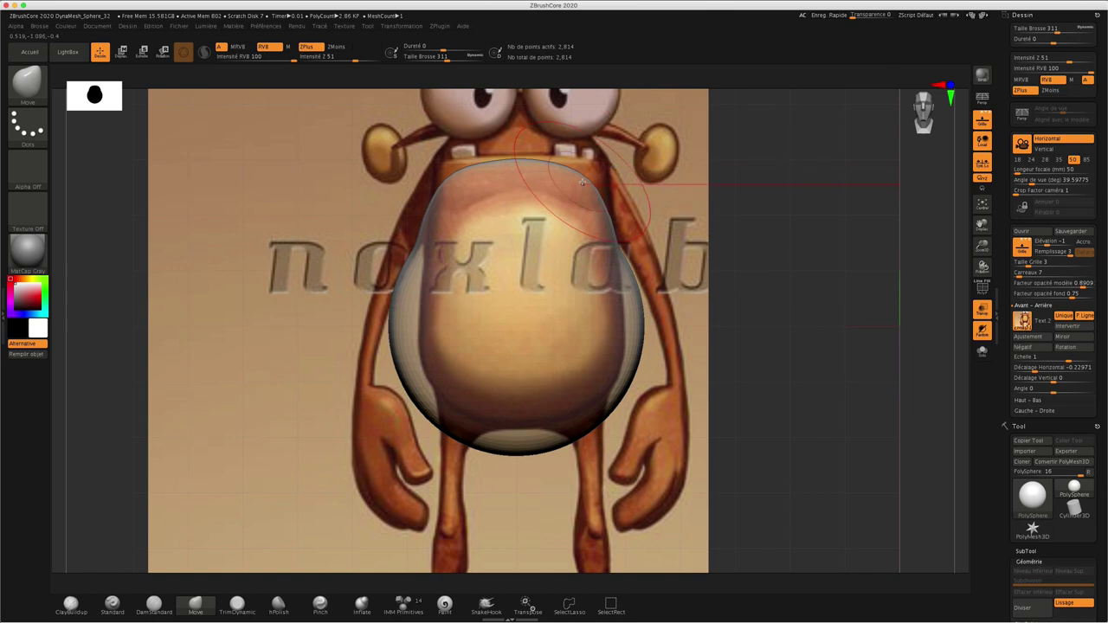
{"action": "left_click_drag", "start_coordinate": [583, 181], "coordinate": [572, 154]}
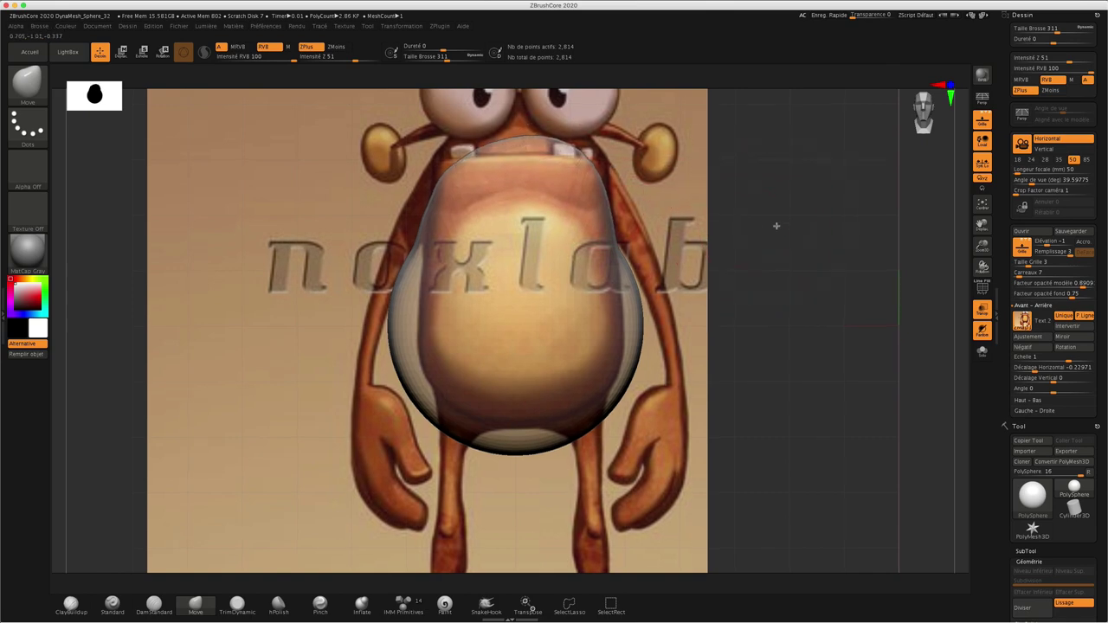
{"action": "key", "text": "minus"}
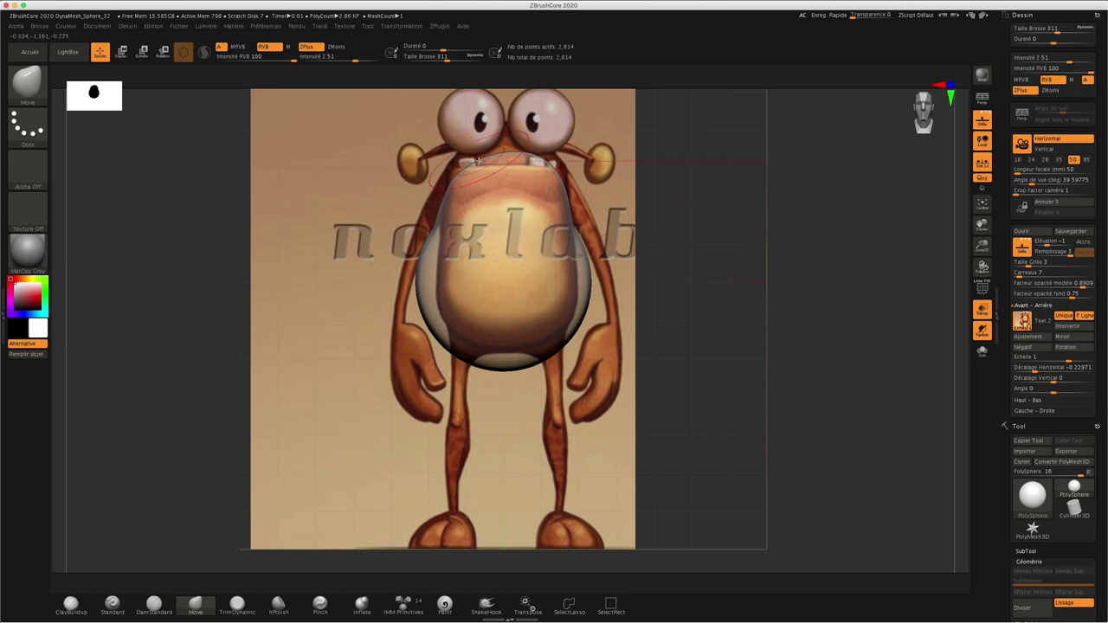
Lift the body's top edge toward both of the monster's eyes.
{"action": "left_click_drag", "start_coordinate": [498, 173], "coordinate": [457, 149]}
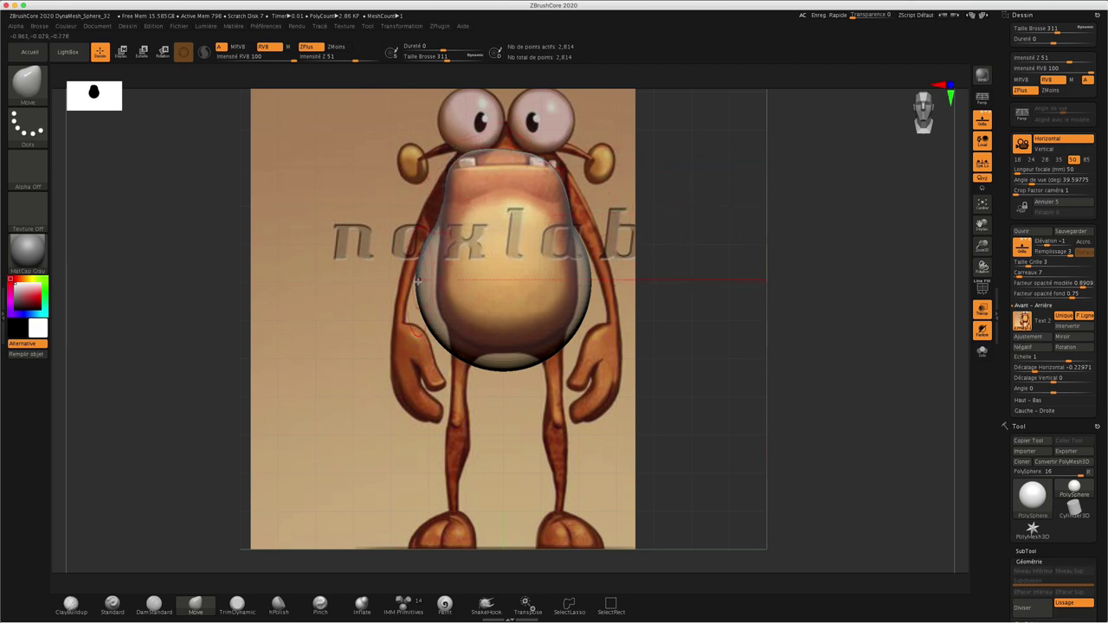
{"action": "left_click_drag", "start_coordinate": [505, 154], "coordinate": [507, 117]}
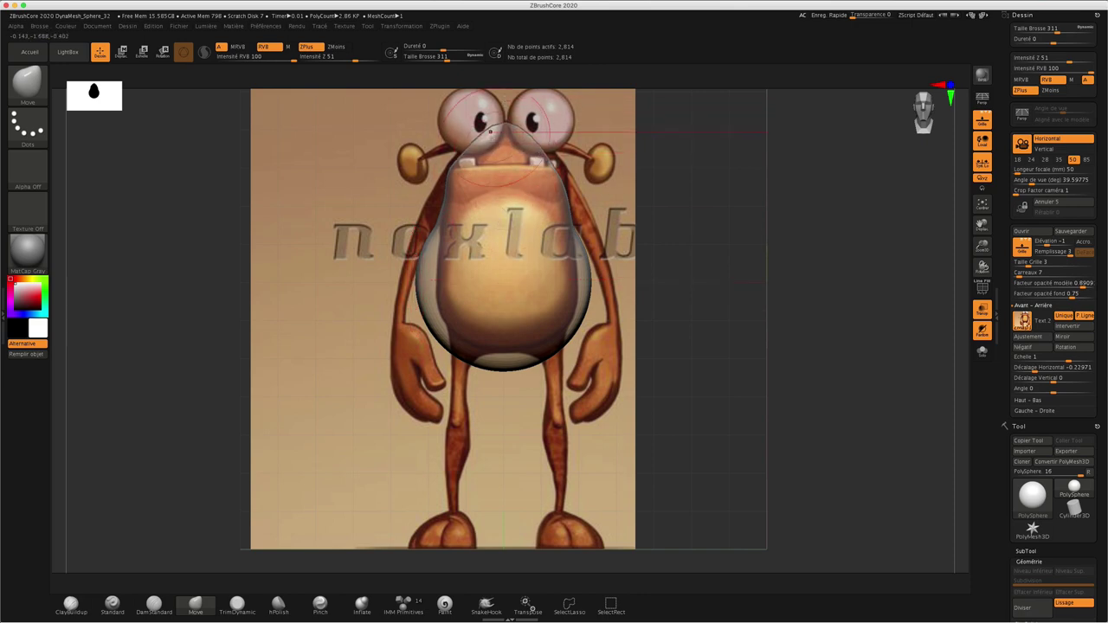
{"action": "left_click_drag", "start_coordinate": [539, 149], "coordinate": [545, 115]}
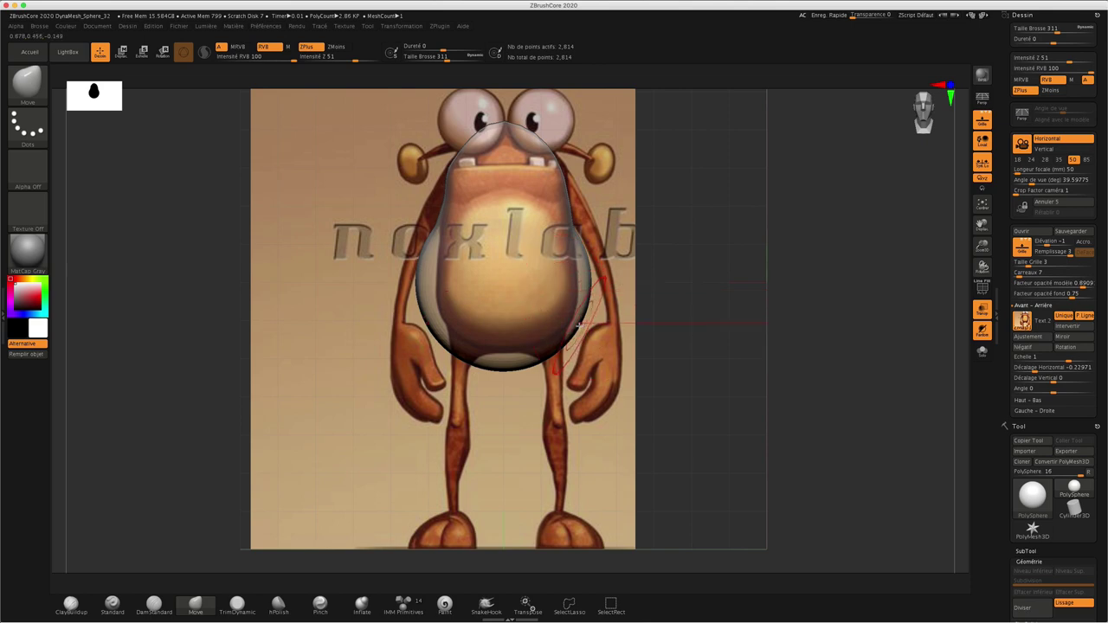
Push the lower sides inward and refine the right edge to match the torso outline.
{"action": "left_click_drag", "start_coordinate": [578, 324], "coordinate": [457, 346]}
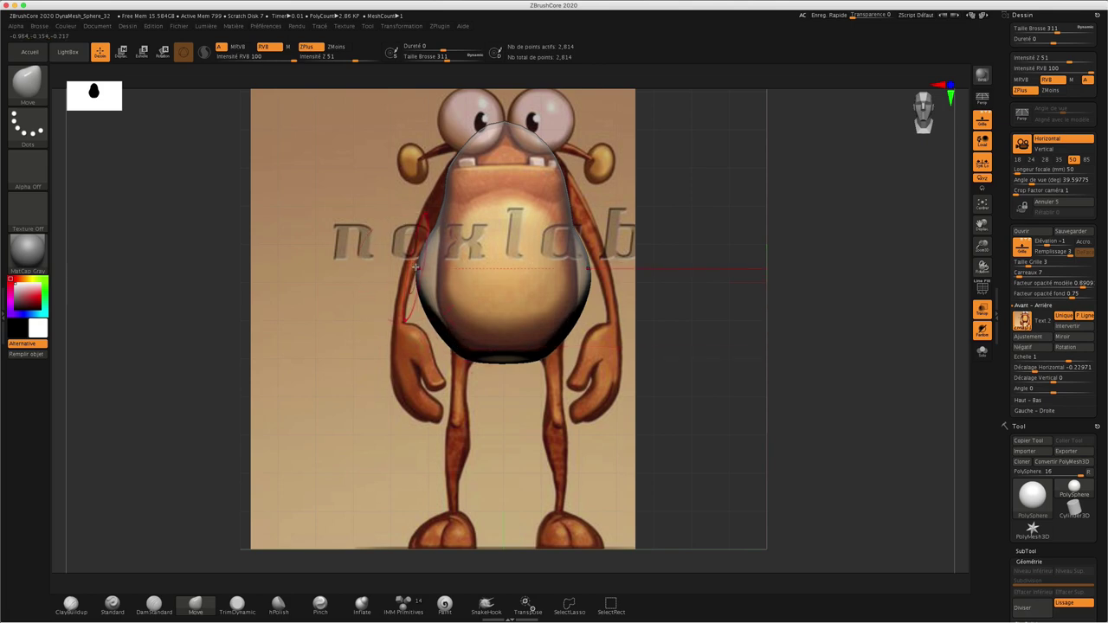
{"action": "mouse_move", "coordinate": [414, 265]}
{"action": "left_mouse_down"}
{"action": "mouse_move", "coordinate": [444, 264]}
{"action": "mouse_move", "coordinate": [442, 290]}
{"action": "left_mouse_up"}
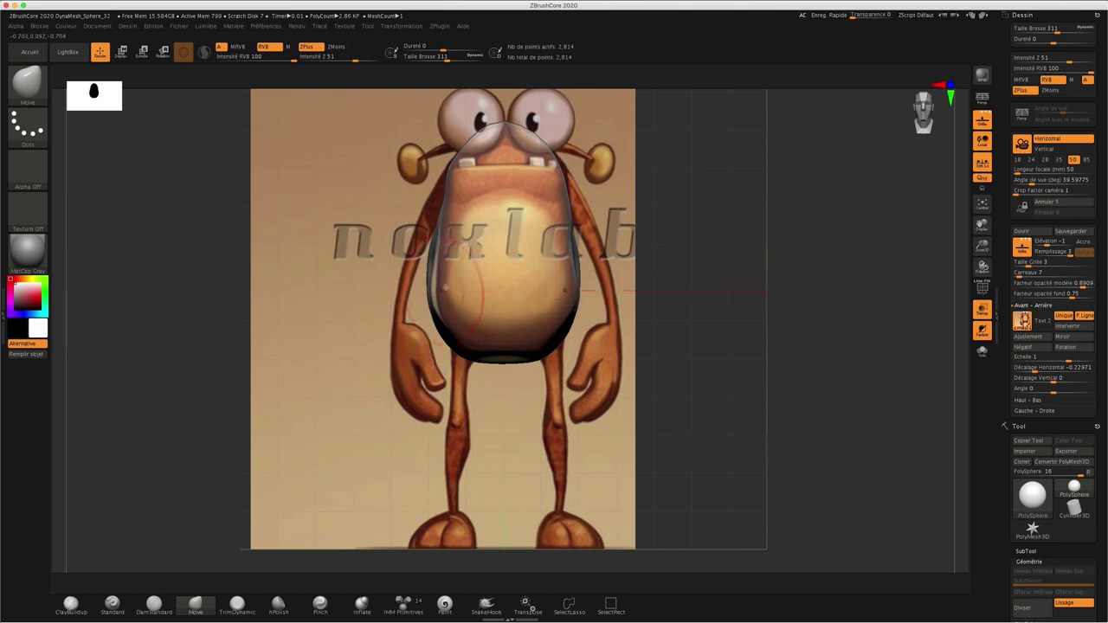
{"action": "left_click_drag", "start_coordinate": [593, 239], "coordinate": [572, 241]}
{"action": "left_click_drag", "start_coordinate": [576, 227], "coordinate": [573, 232]}
{"action": "left_click_drag", "start_coordinate": [581, 192], "coordinate": [562, 175]}
Insert a mirrored pair of Capsule primitives with IMM Primitives on the body's upper sides.
{"action": "key", "text": "b"}
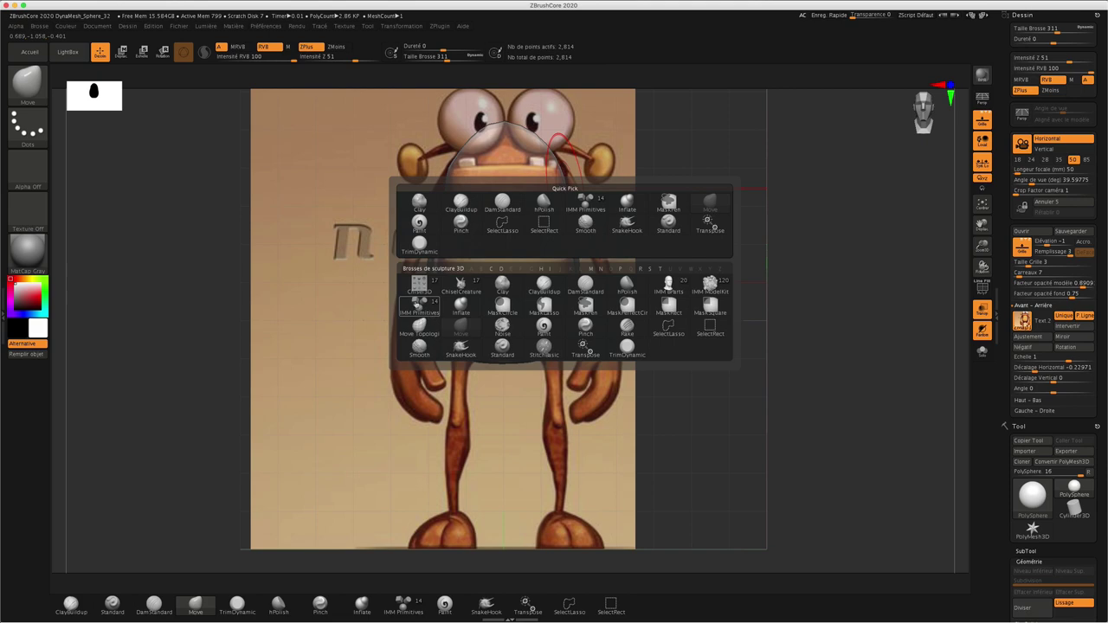
{"action": "left_click", "coordinate": [420, 305]}
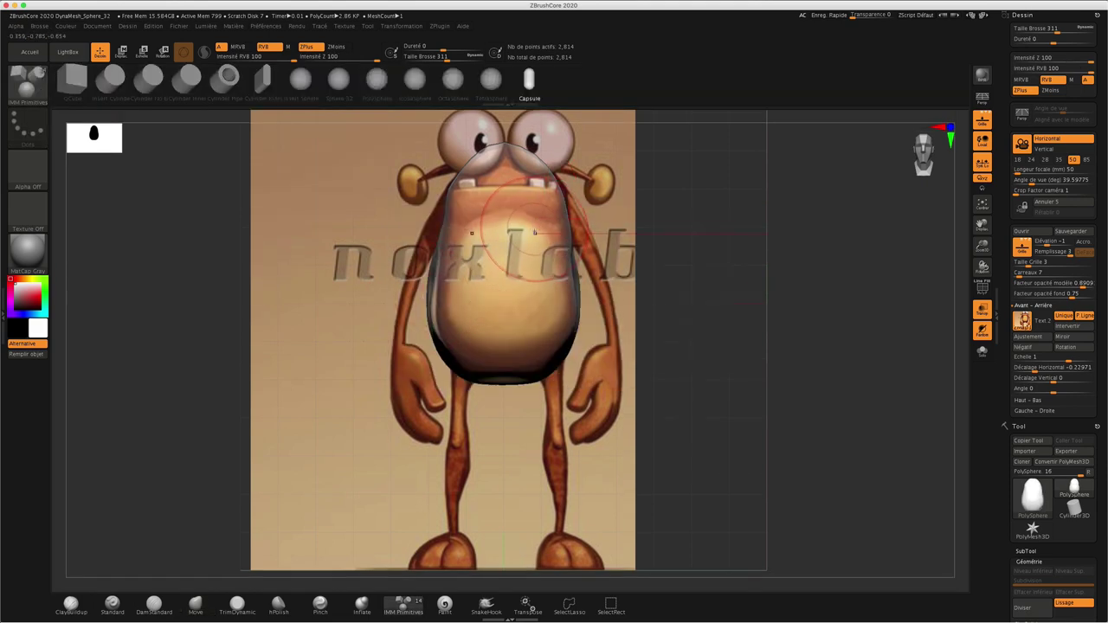
{"action": "key", "text": "m"}
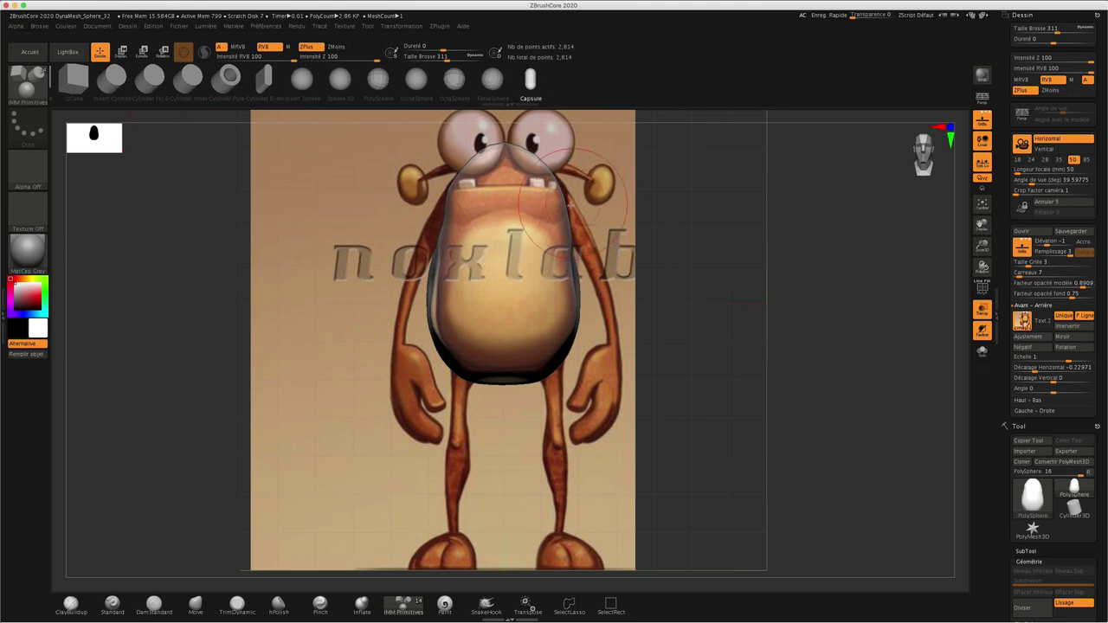
{"action": "left_click_drag", "start_coordinate": [563, 204], "coordinate": [597, 216]}
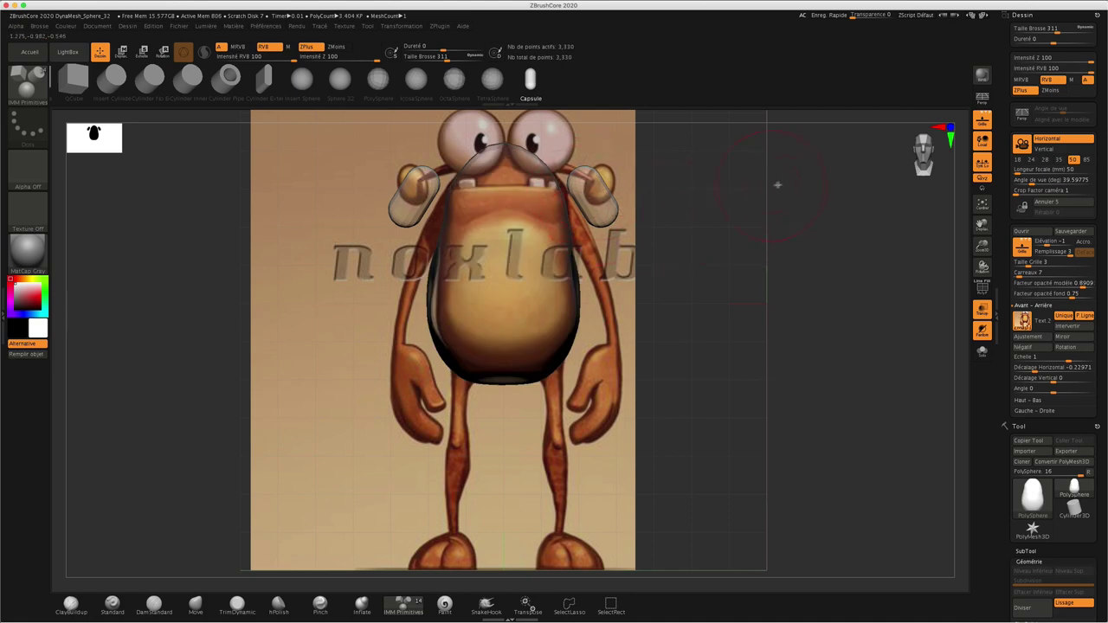
{"action": "left_click_drag", "start_coordinate": [777, 184], "coordinate": [770, 200]}
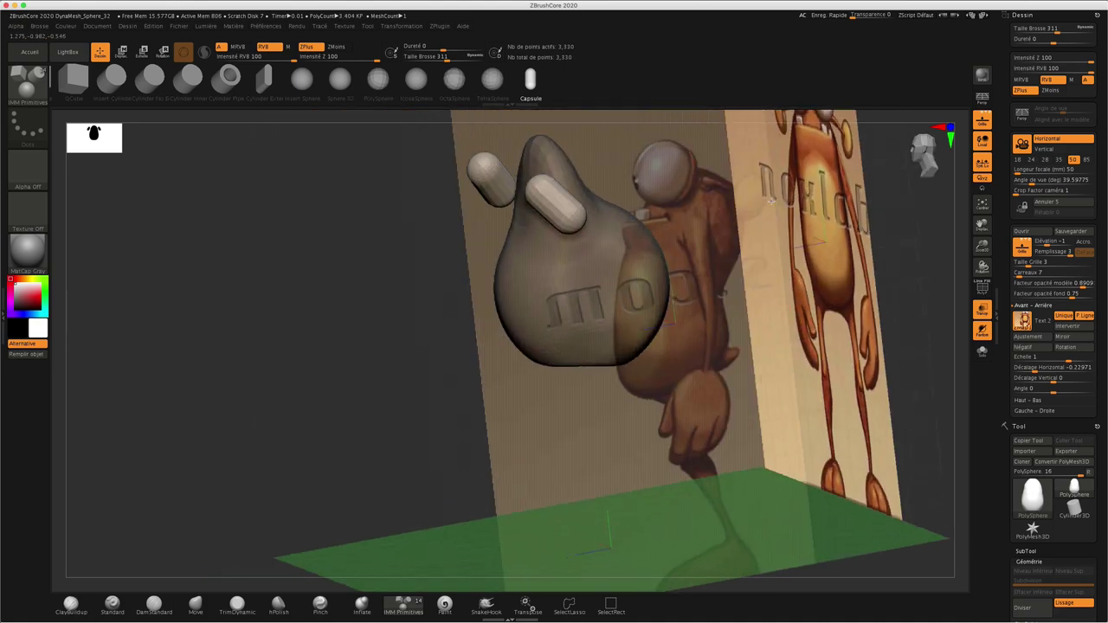
Rotate the two capsules with the Transpose gizmo, hiding the reference and floor grid.
{"action": "left_click", "coordinate": [121, 52]}
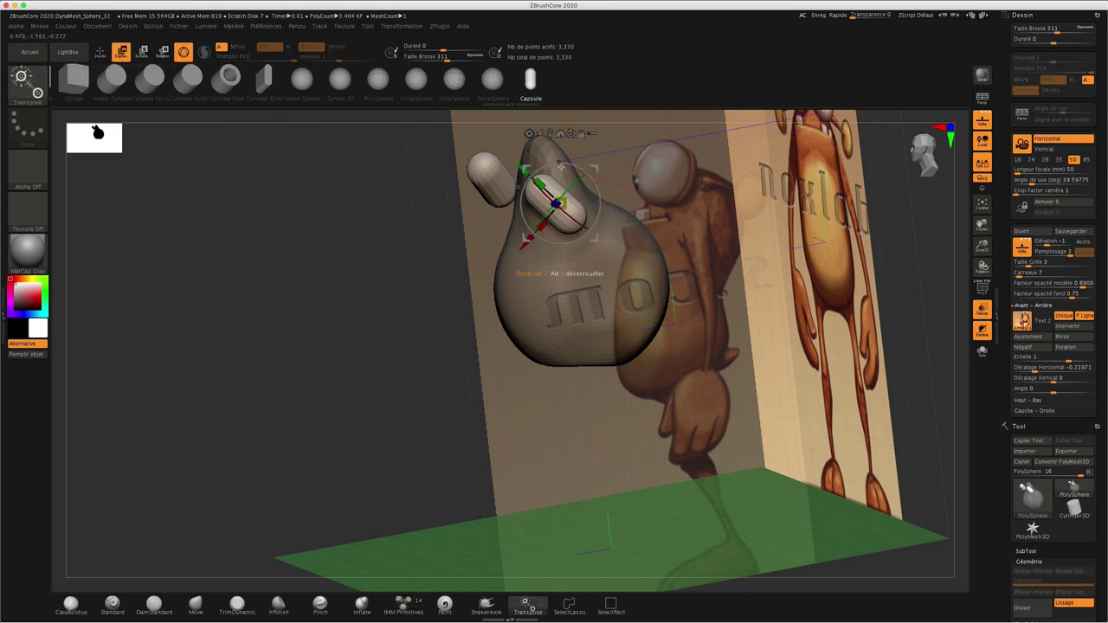
{"action": "left_click_drag", "start_coordinate": [560, 163], "coordinate": [585, 164]}
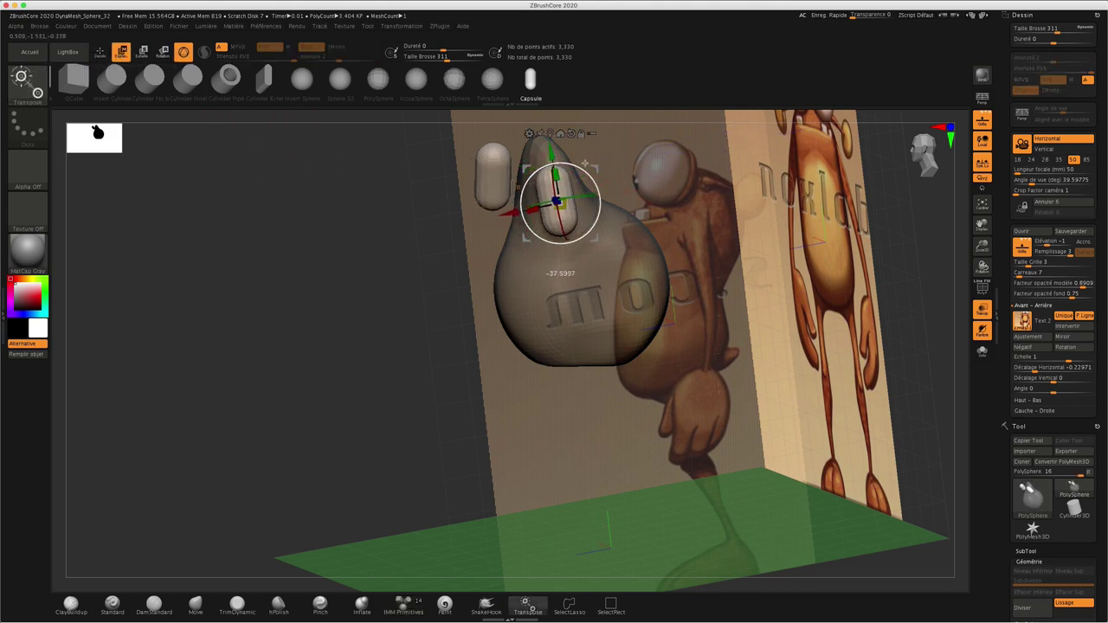
{"action": "left_click_drag", "start_coordinate": [416, 250], "coordinate": [442, 197]}
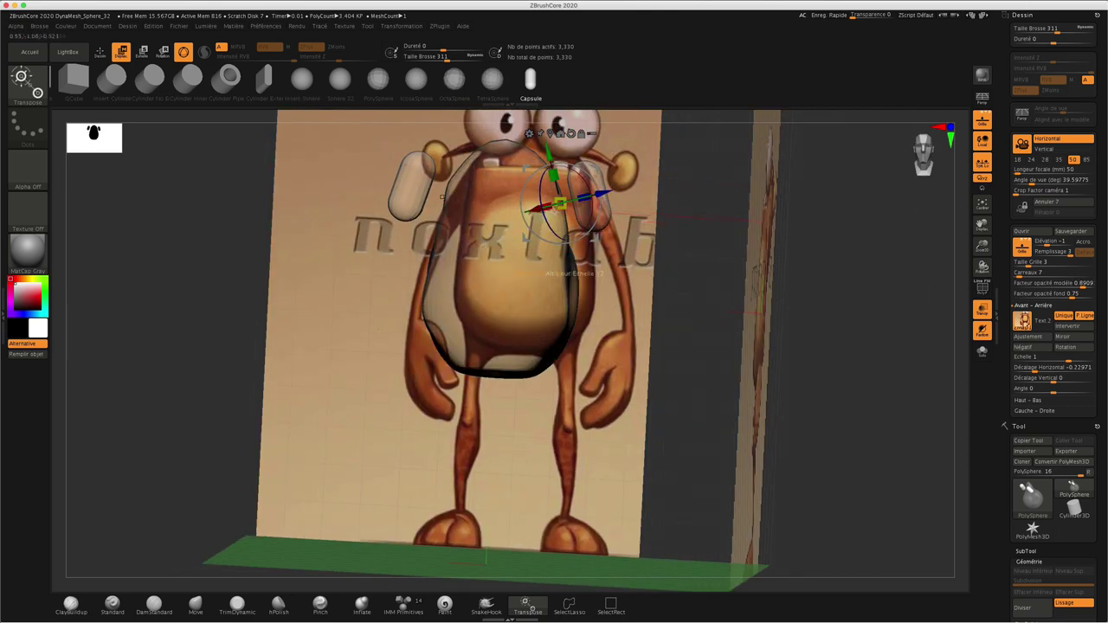
{"action": "key", "text": "shift+p"}
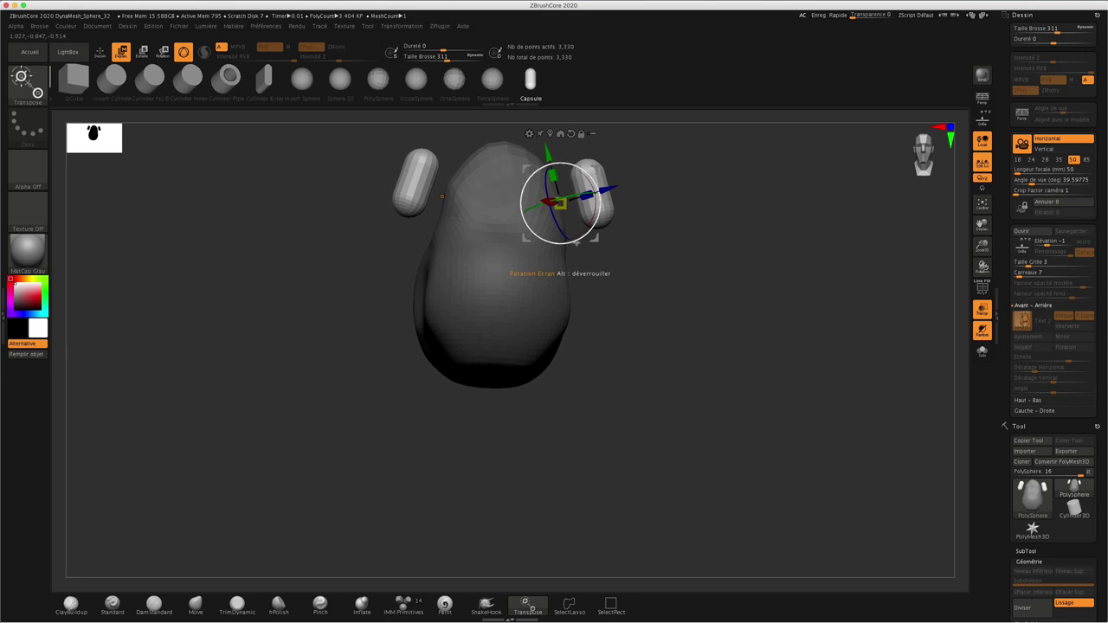
{"action": "mouse_move", "coordinate": [567, 244]}
{"action": "left_mouse_down"}
{"action": "mouse_move", "coordinate": [578, 180]}
{"action": "mouse_move", "coordinate": [589, 199]}
{"action": "left_mouse_up"}
{"action": "left_click_drag", "start_coordinate": [658, 251], "coordinate": [698, 208]}
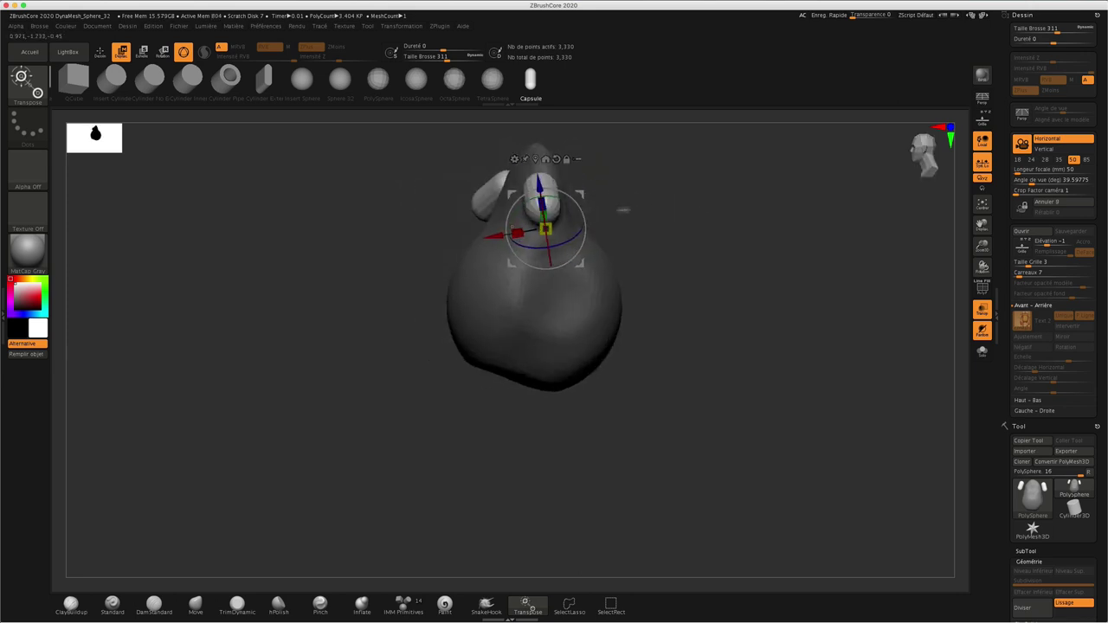
Rescale and turn the capsules to stick out sideways, then show the reference grid again.
{"action": "left_click_drag", "start_coordinate": [517, 232], "coordinate": [506, 235]}
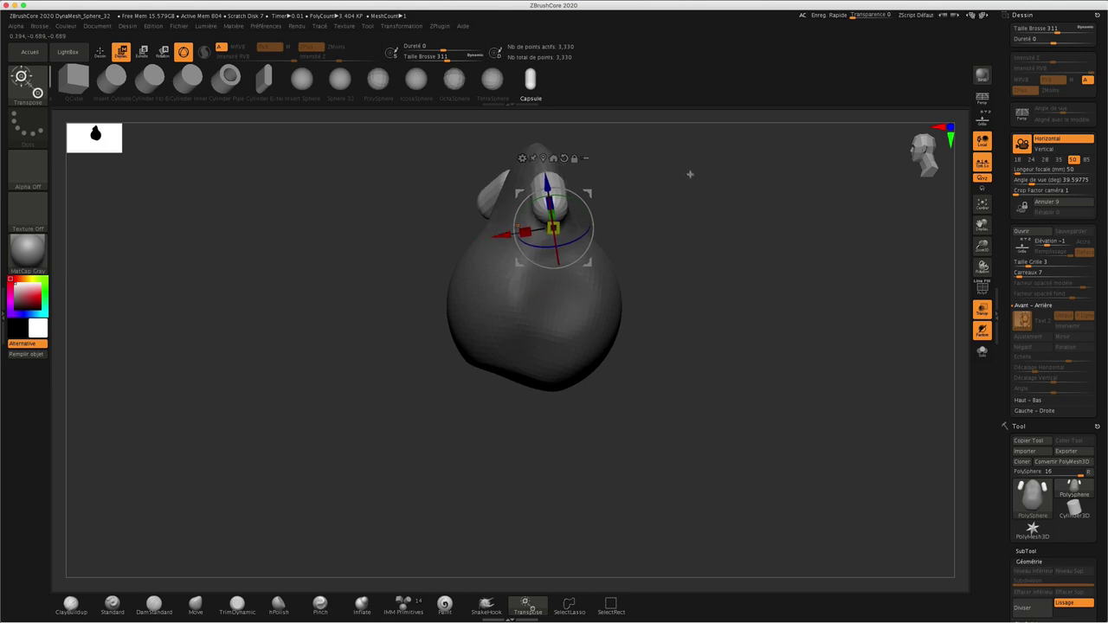
{"action": "mouse_move", "coordinate": [690, 173]}
{"action": "left_mouse_down"}
{"action": "mouse_move", "coordinate": [726, 179]}
{"action": "mouse_move", "coordinate": [608, 175]}
{"action": "left_mouse_up"}
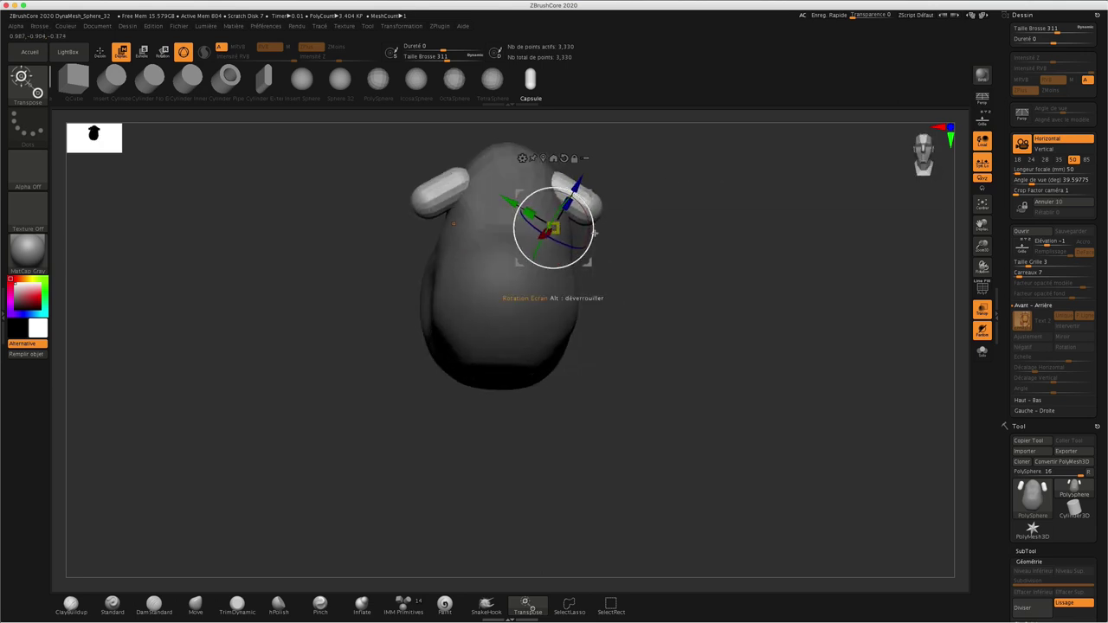
{"action": "left_click_drag", "start_coordinate": [599, 217], "coordinate": [604, 223]}
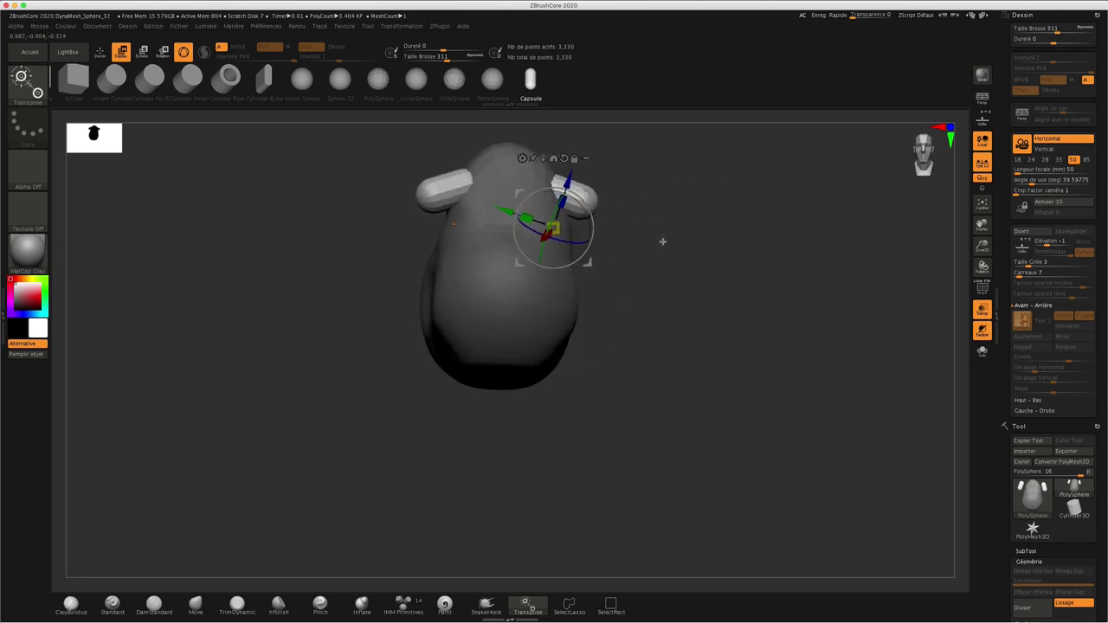
{"action": "scroll", "coordinate": [673, 239], "scroll_direction": "up", "scroll_amount": 3}
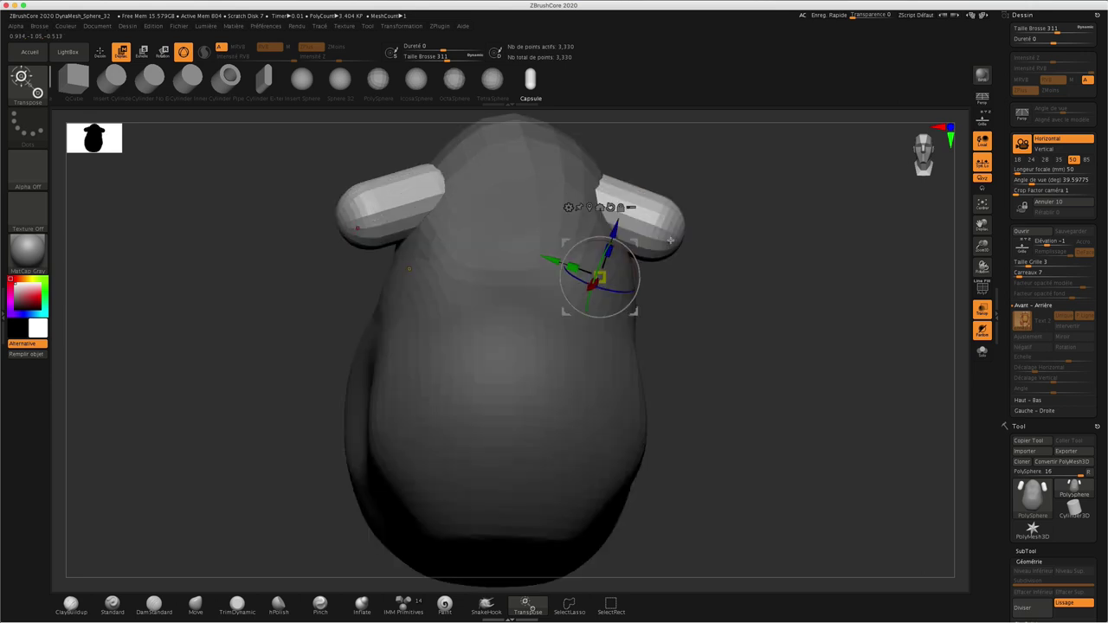
{"action": "left_click_drag", "start_coordinate": [770, 299], "coordinate": [768, 300]}
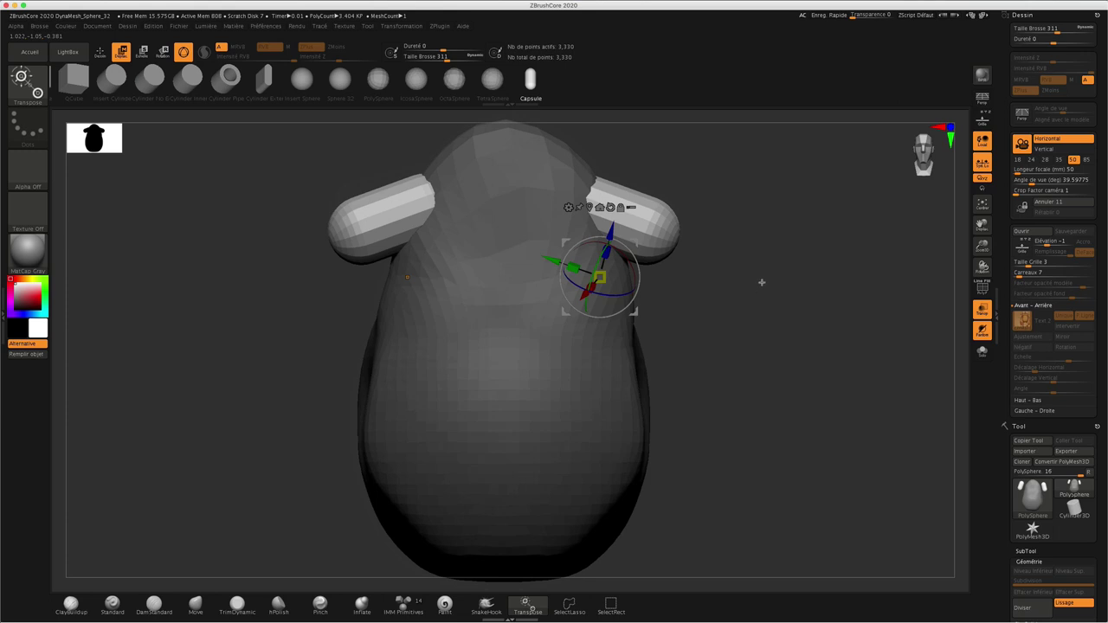
{"action": "left_click", "coordinate": [1023, 247]}
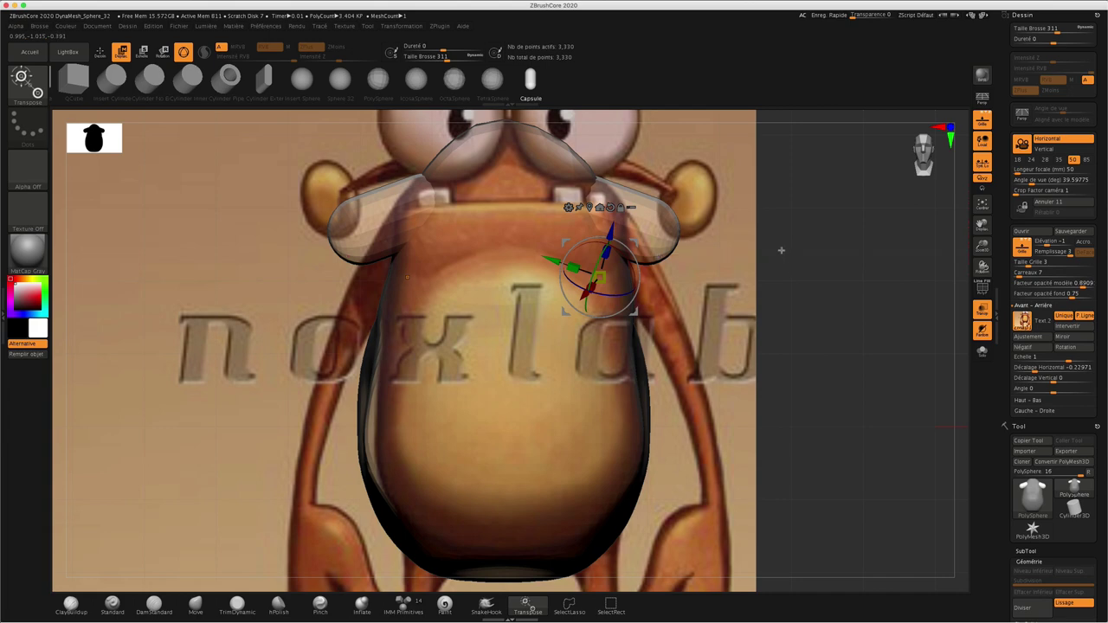
Clear the mask, DynaMesh the capsules into the body, and set model opacity factor to 0.5866.
{"action": "key", "text": "ctrl"}
{"action": "left_click_drag", "start_coordinate": [792, 224], "coordinate": [835, 282], "text": "ctrl"}
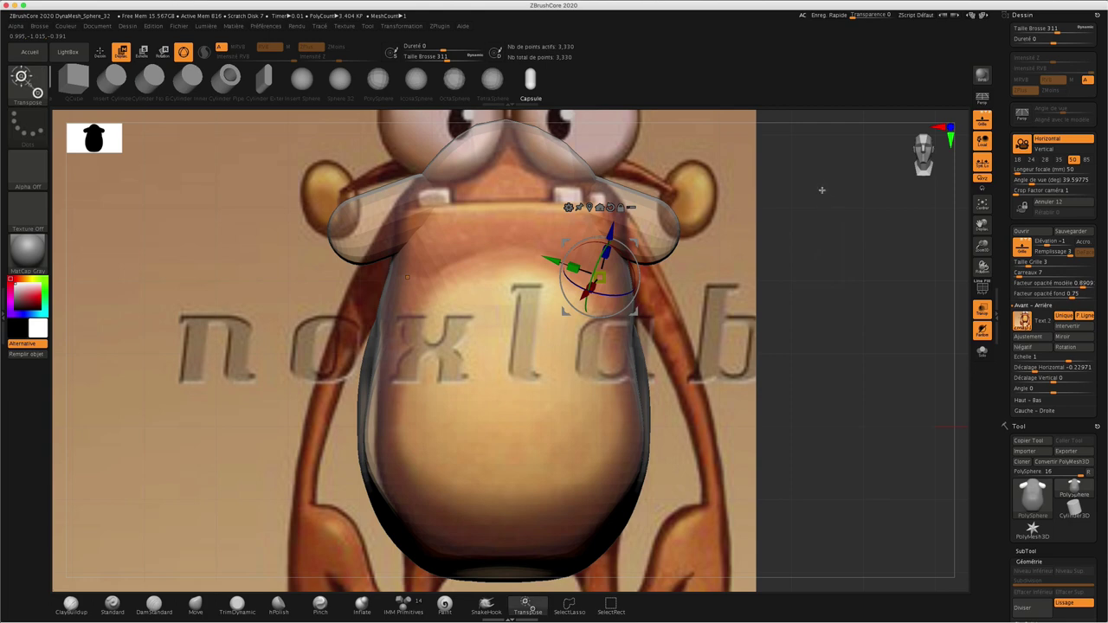
{"action": "key", "text": "ctrl"}
{"action": "left_click_drag", "start_coordinate": [801, 209], "coordinate": [848, 263], "text": "ctrl"}
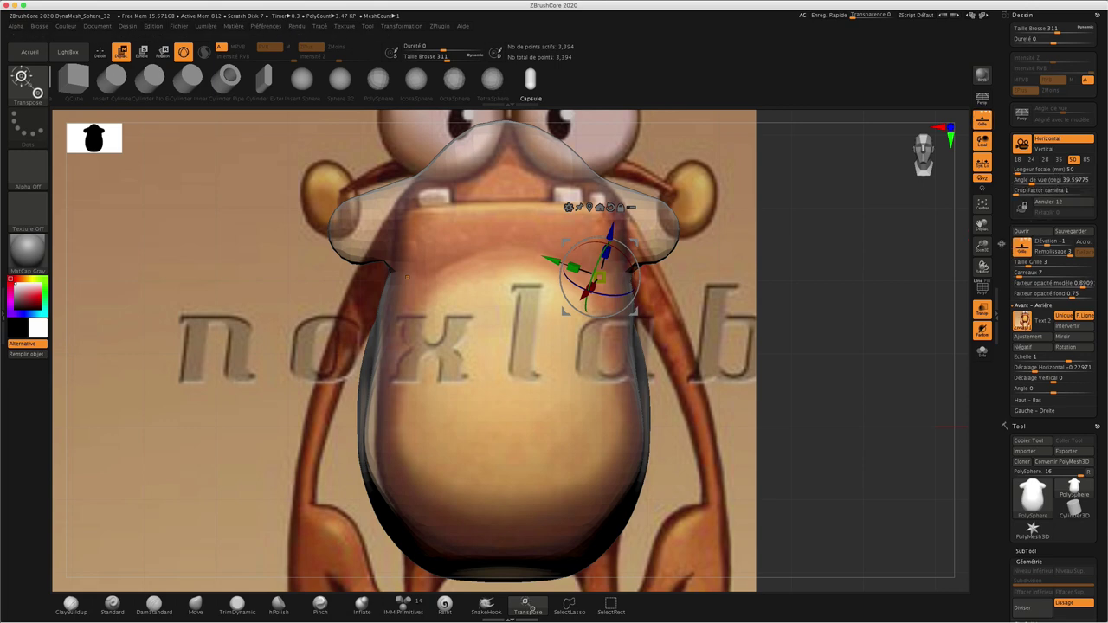
{"action": "left_click", "coordinate": [1068, 285]}
{"action": "left_click_drag", "start_coordinate": [1069, 285], "coordinate": [1058, 285]}
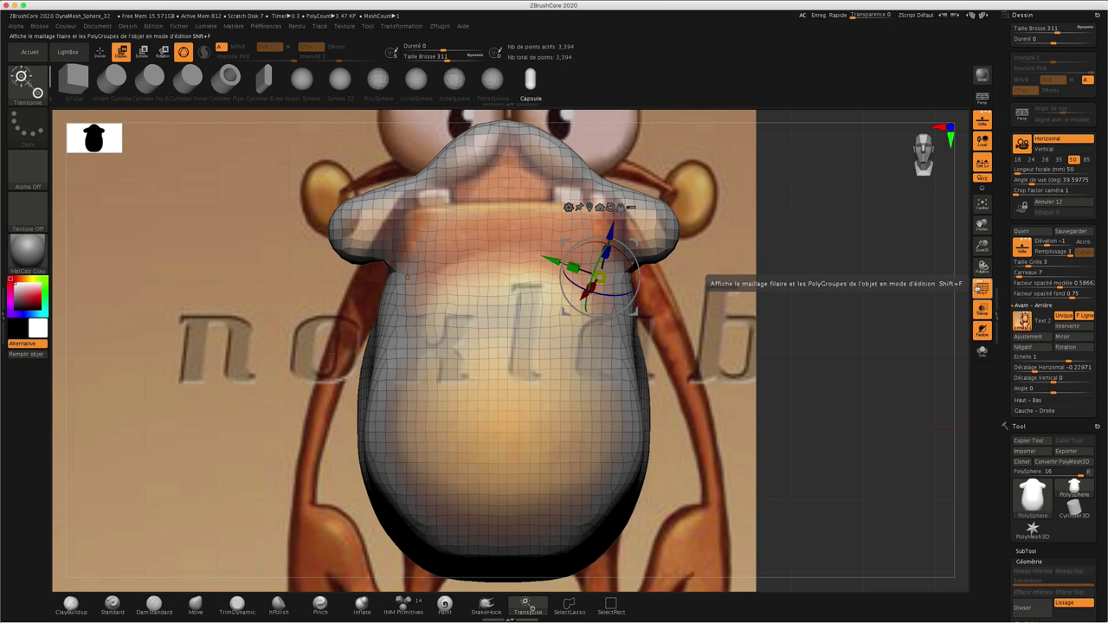
With the Move brush, start pulling the side lobes down and reduce the brush size.
{"action": "left_click", "coordinate": [982, 291]}
{"action": "left_click", "coordinate": [982, 290]}
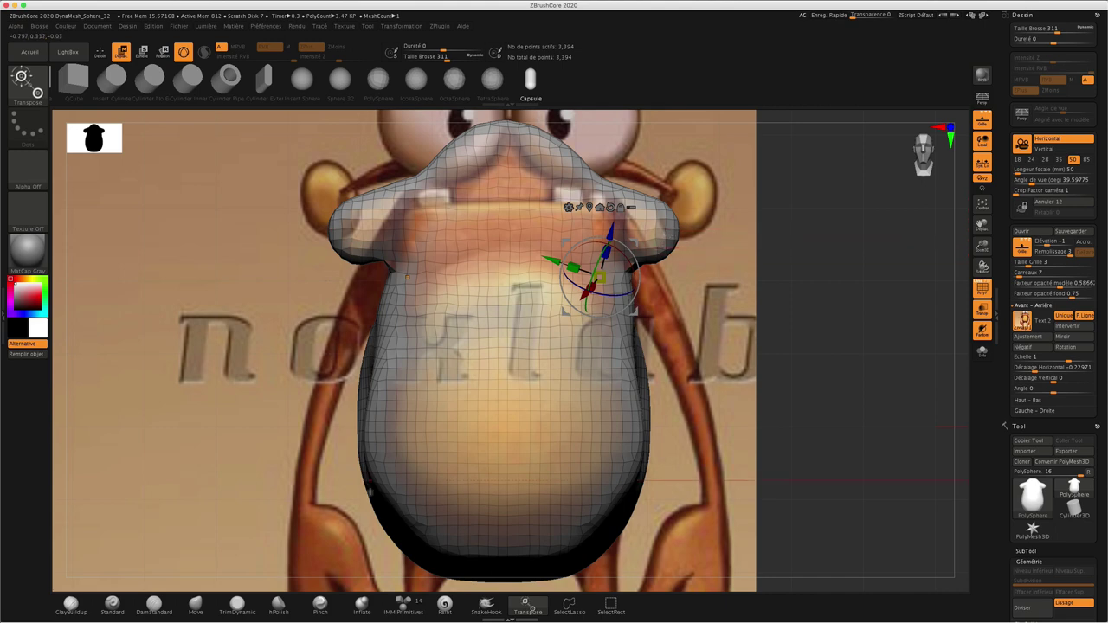
{"action": "left_click", "coordinate": [196, 607]}
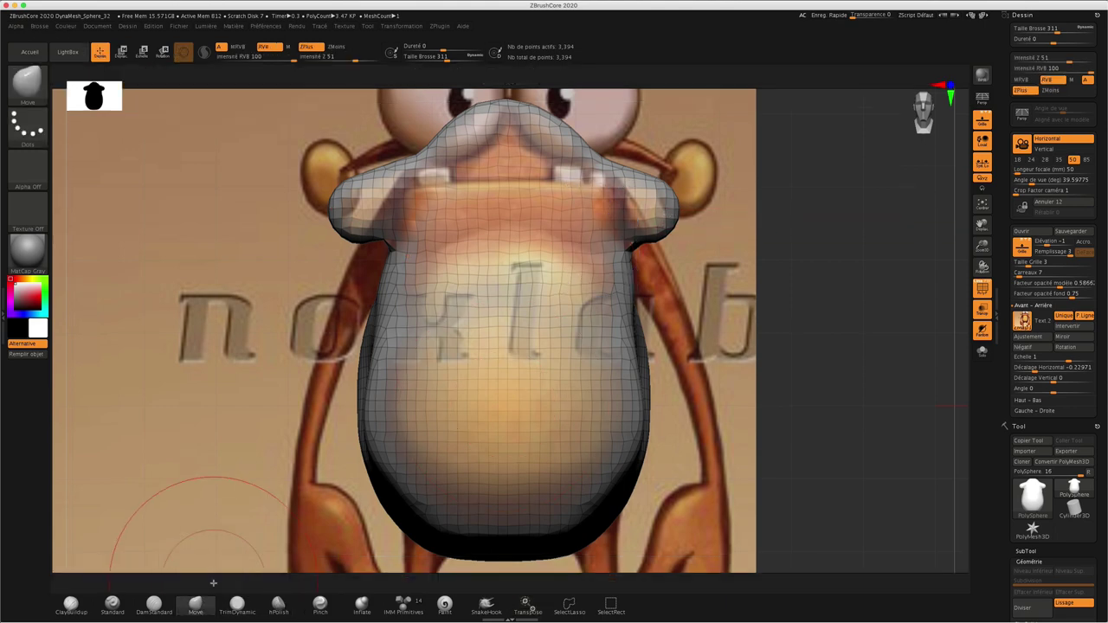
{"action": "mouse_move", "coordinate": [665, 234]}
{"action": "left_mouse_down"}
{"action": "mouse_move", "coordinate": [649, 245]}
{"action": "mouse_move", "coordinate": [668, 259]}
{"action": "mouse_move", "coordinate": [665, 245]}
{"action": "left_mouse_up"}
{"action": "key", "text": "s"}
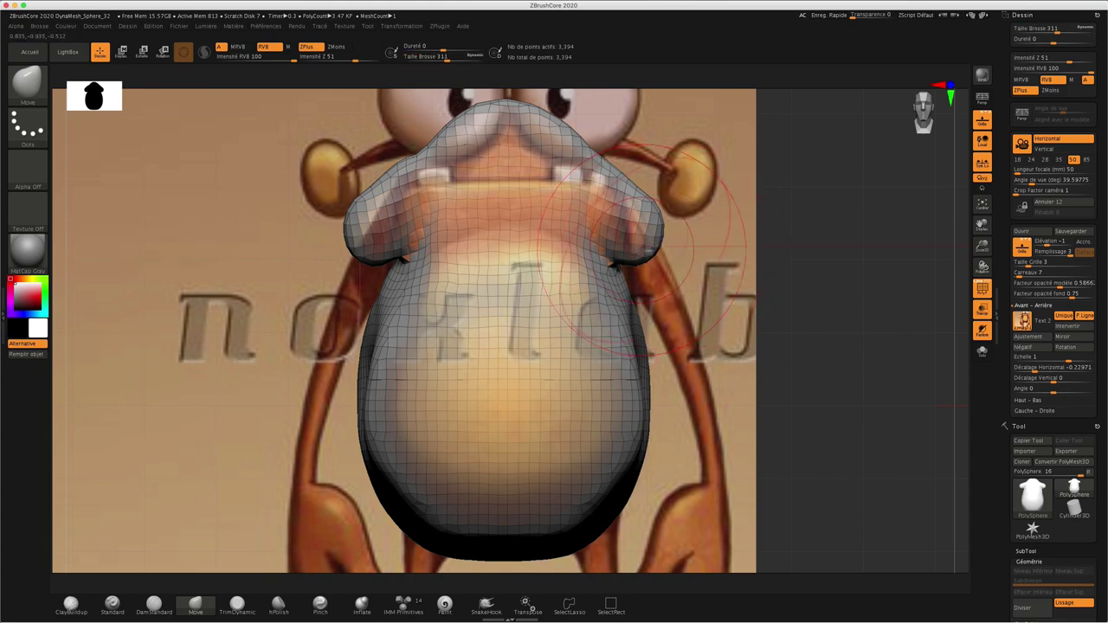
{"action": "key", "text": "s"}
{"action": "mouse_move", "coordinate": [675, 258]}
{"action": "left_mouse_down"}
{"action": "mouse_move", "coordinate": [651, 258]}
{"action": "mouse_move", "coordinate": [648, 283]}
{"action": "mouse_move", "coordinate": [668, 288]}
{"action": "left_mouse_up"}
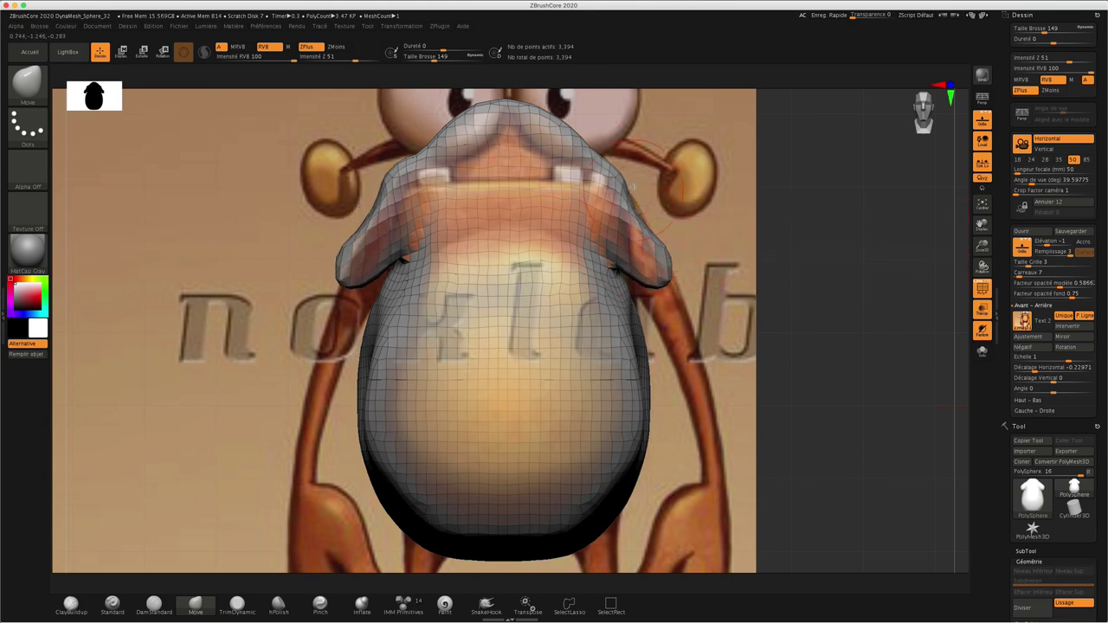
Drag both lobes further down into arms toward the hands and DynaMesh the body.
{"action": "left_click_drag", "start_coordinate": [647, 230], "coordinate": [649, 221]}
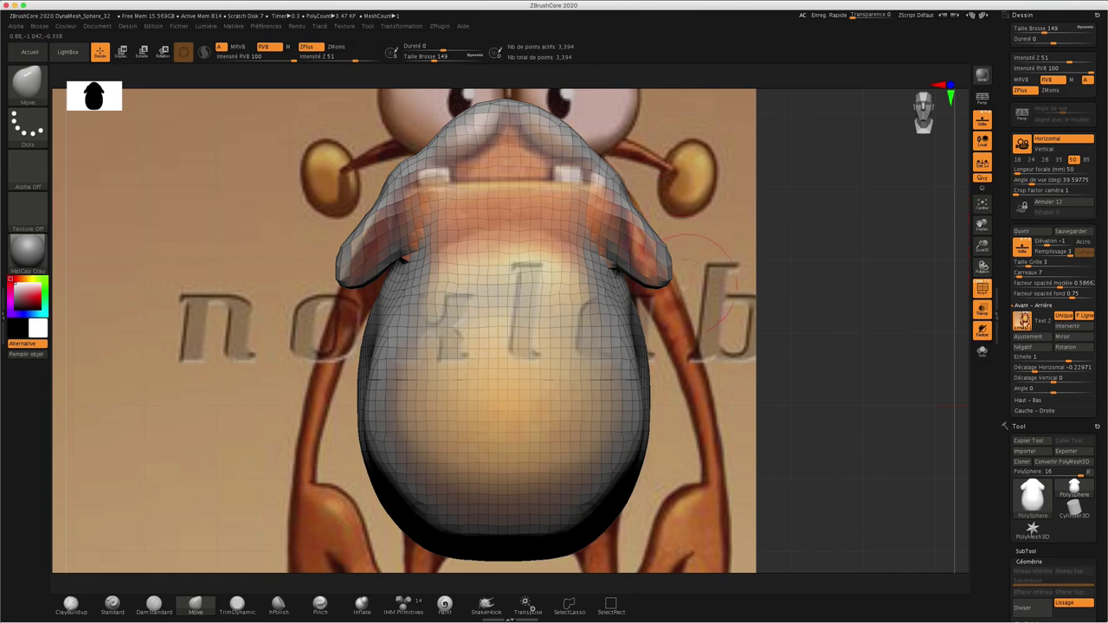
{"action": "left_click_drag", "start_coordinate": [656, 284], "coordinate": [668, 304]}
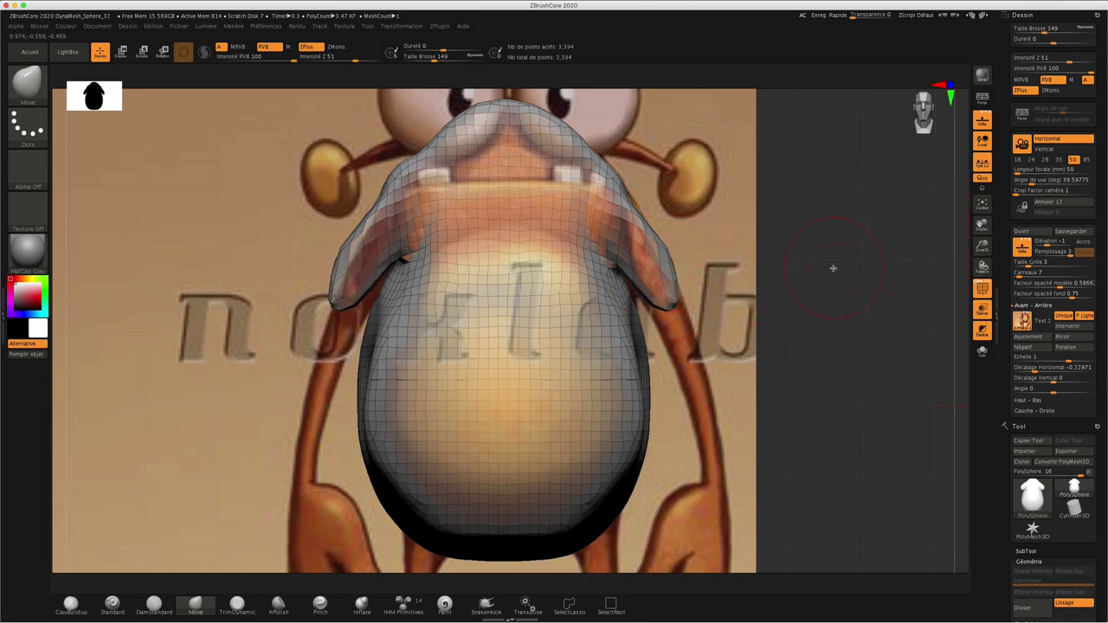
{"action": "left_click_drag", "start_coordinate": [822, 244], "coordinate": [855, 284], "text": "ctrl"}
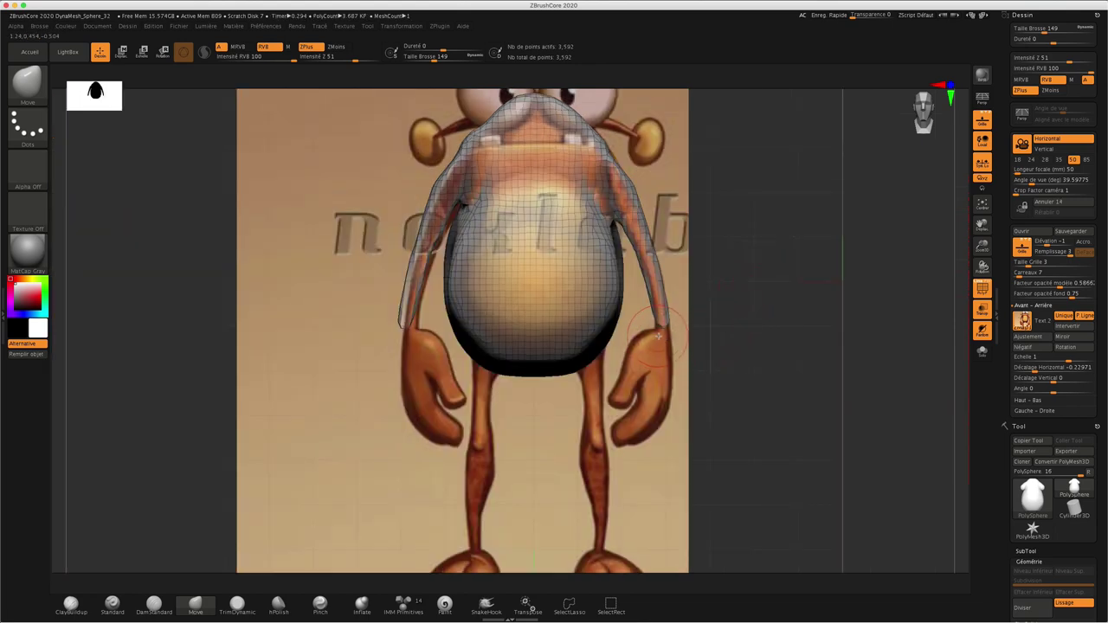
Insert a mirrored pair of PolySpheres at both wrists with the IMM Primitives brush.
{"action": "key", "text": "b"}
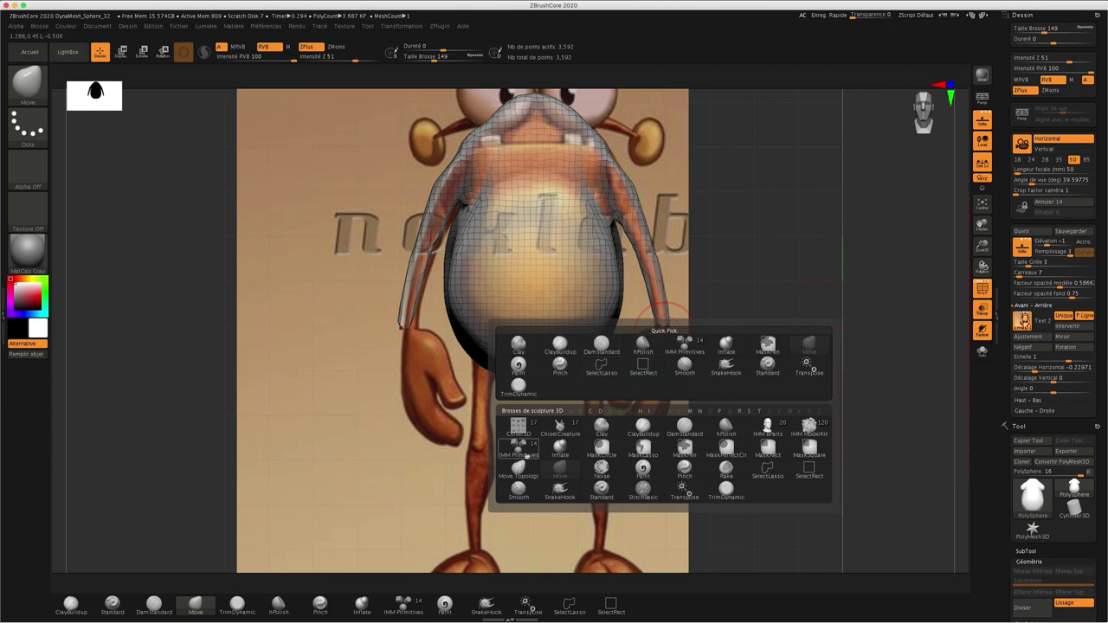
{"action": "left_click", "coordinate": [516, 445]}
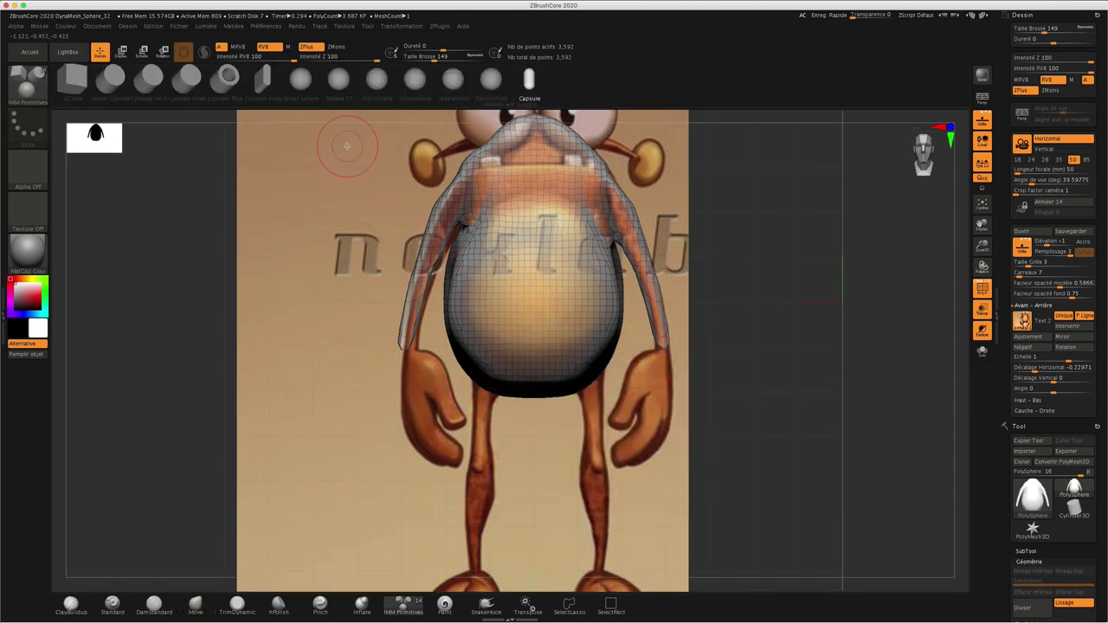
{"action": "left_click_drag", "start_coordinate": [381, 83], "coordinate": [472, 83]}
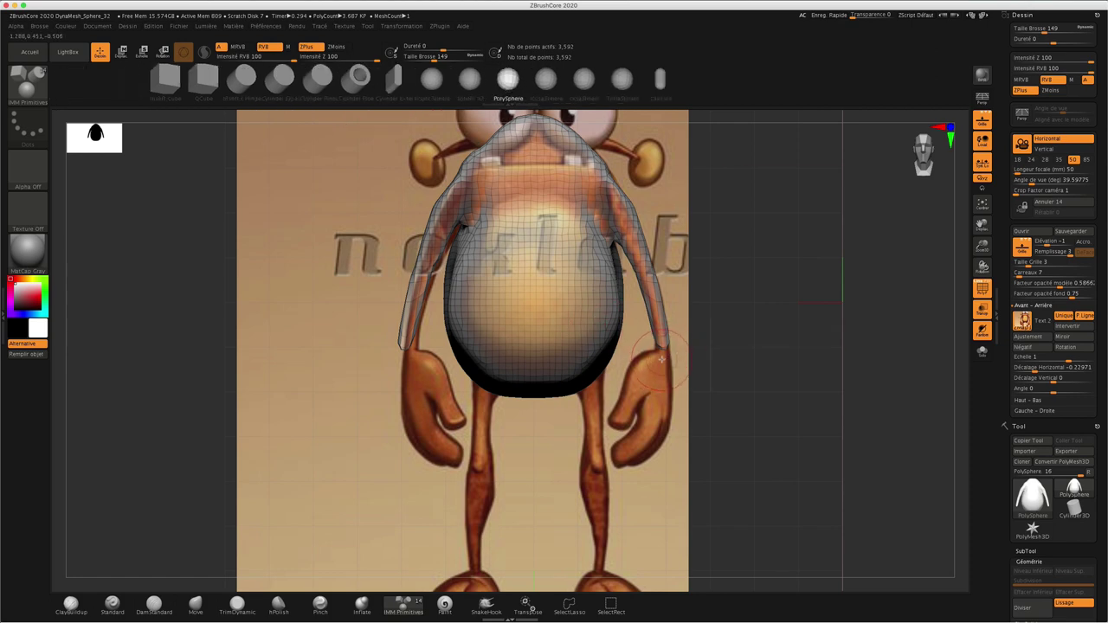
{"action": "key", "text": "shift+f"}
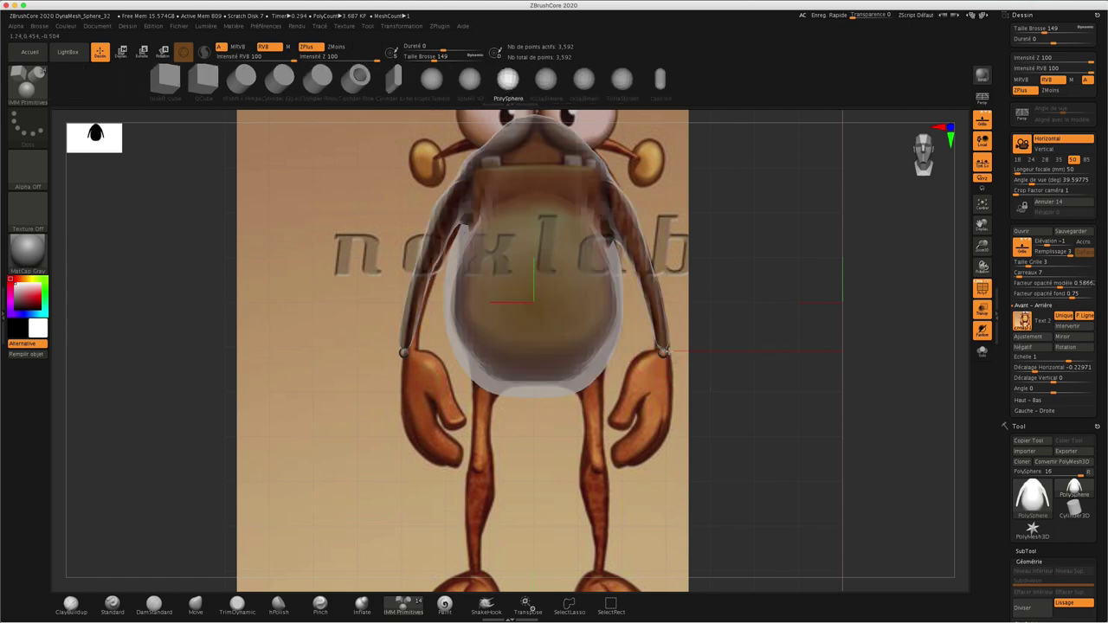
{"action": "left_click_drag", "start_coordinate": [664, 351], "coordinate": [702, 340]}
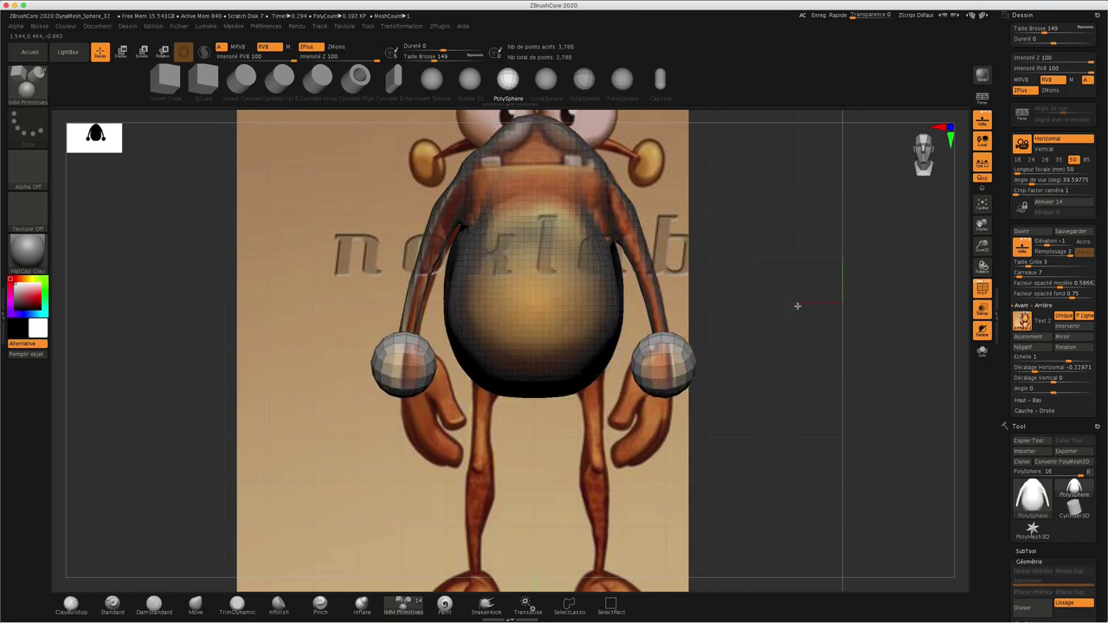
Move the wrist sphere into the arm end with the Transpose gizmo, then face the model front-on.
{"action": "left_click_drag", "start_coordinate": [798, 306], "coordinate": [757, 309]}
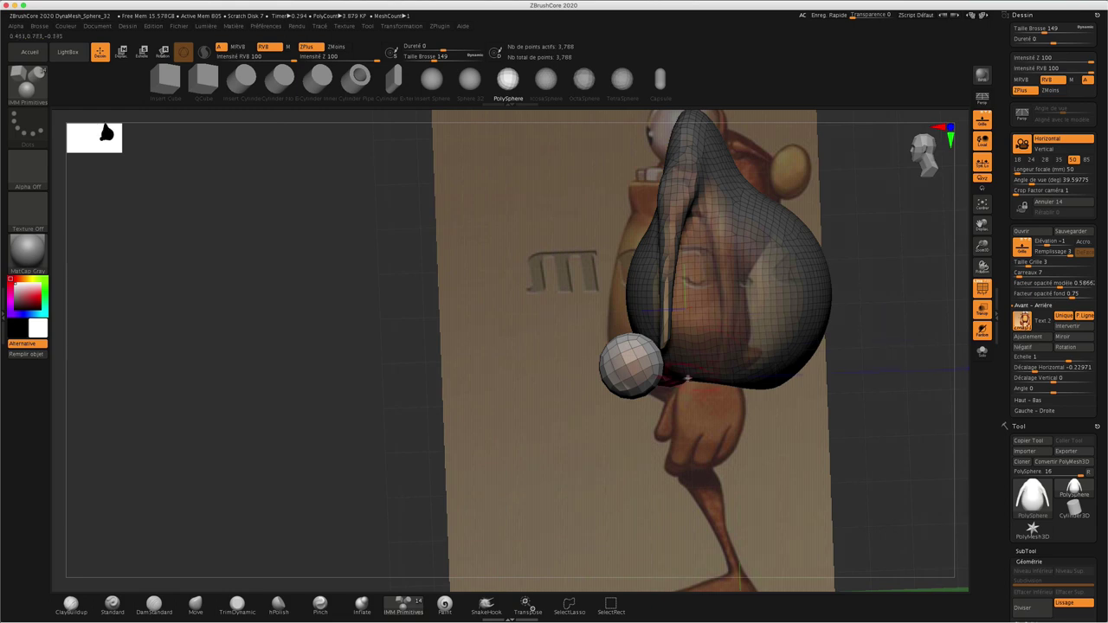
{"action": "left_click", "coordinate": [122, 51]}
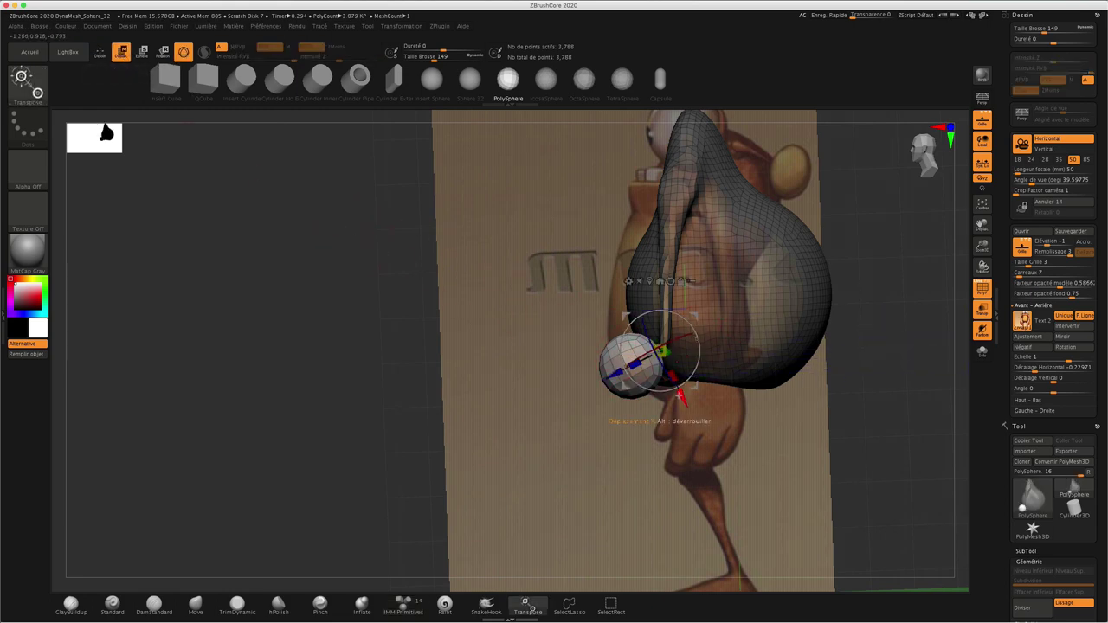
{"action": "left_click_drag", "start_coordinate": [613, 378], "coordinate": [642, 364]}
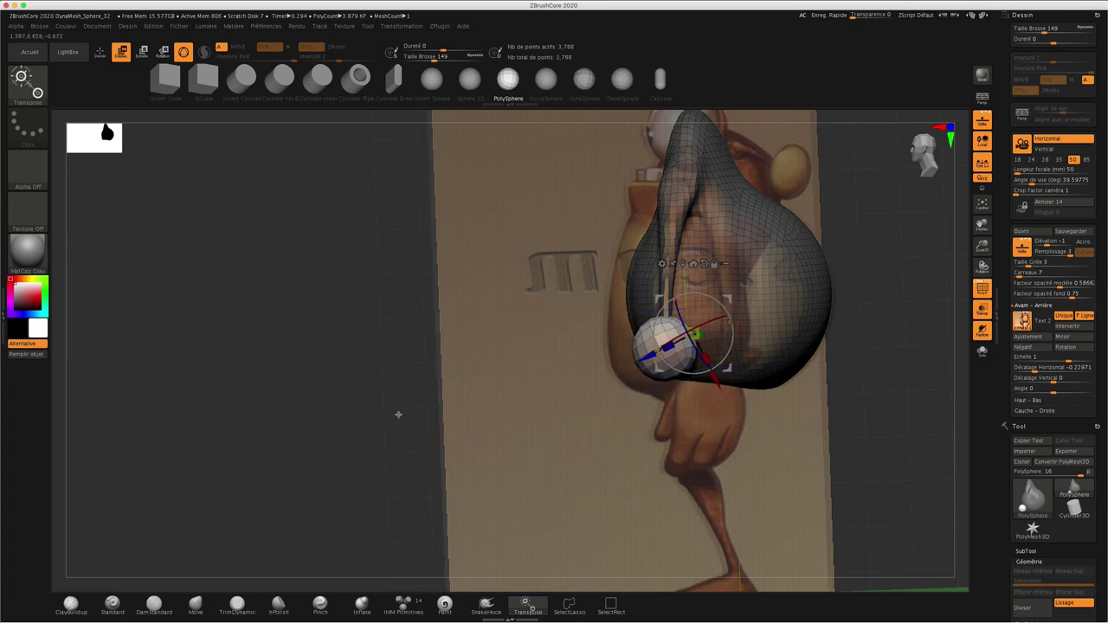
{"action": "mouse_move", "coordinate": [399, 413]}
{"action": "left_mouse_down"}
{"action": "mouse_move", "coordinate": [437, 412]}
{"action": "mouse_move", "coordinate": [814, 257]}
{"action": "left_mouse_up"}
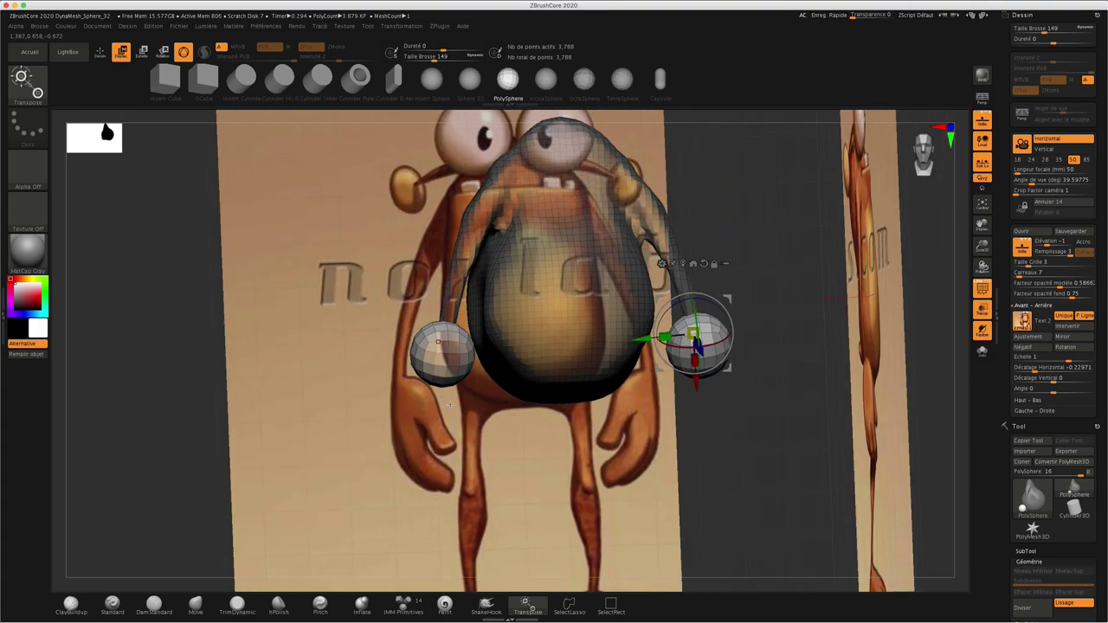
Hide the references, clear the body's mask and remesh it with the hand spheres.
{"action": "left_click", "coordinate": [1022, 247]}
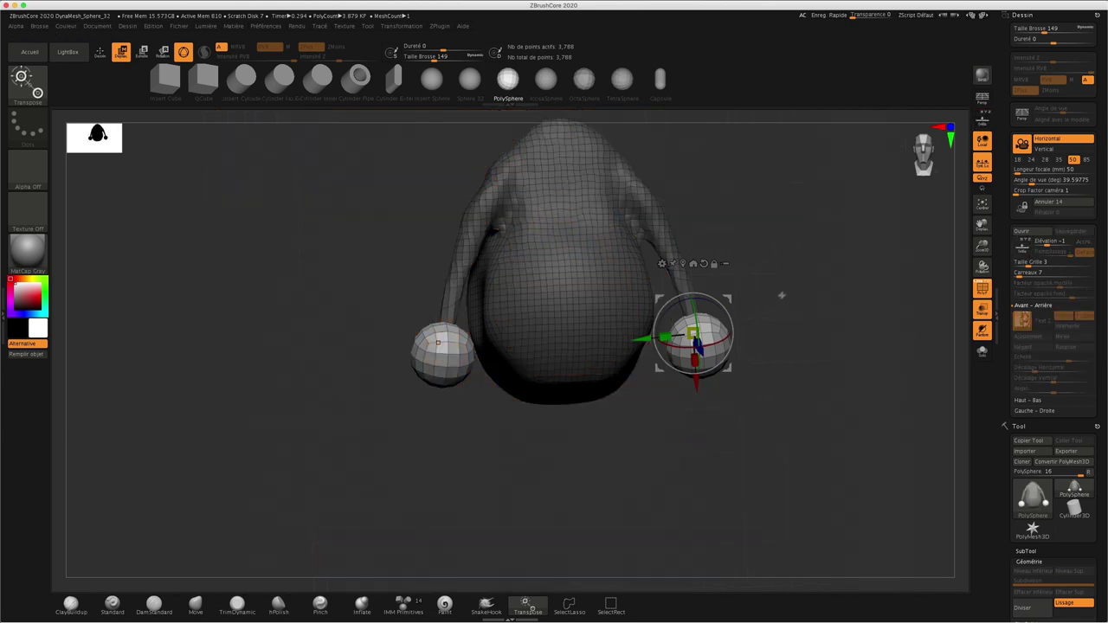
{"action": "key", "text": "q"}
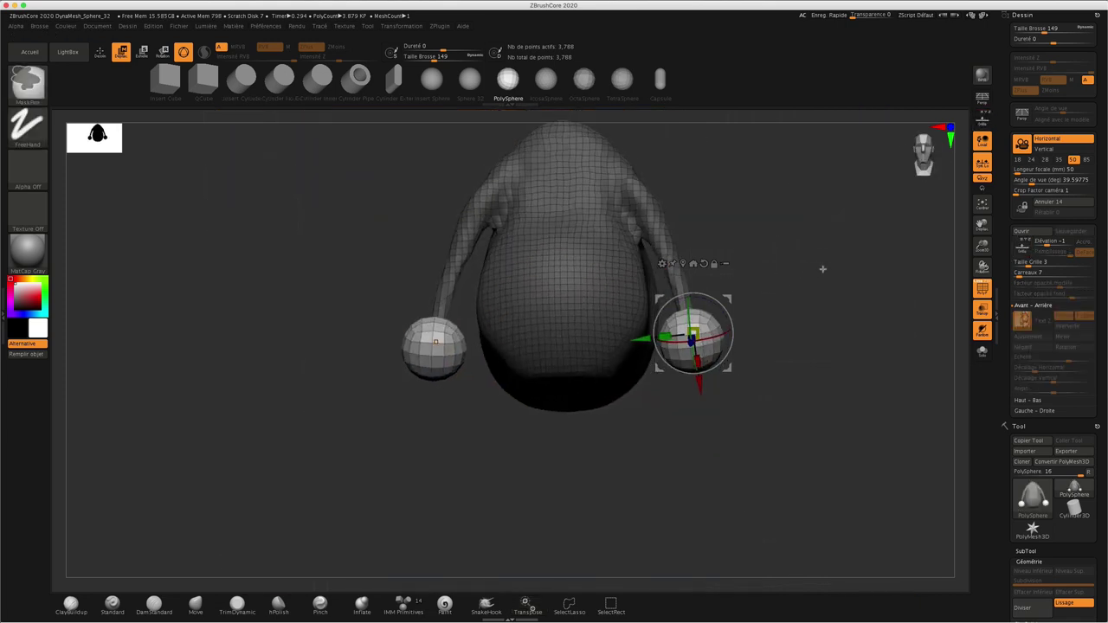
{"action": "left_click", "coordinate": [800, 262], "text": "ctrl"}
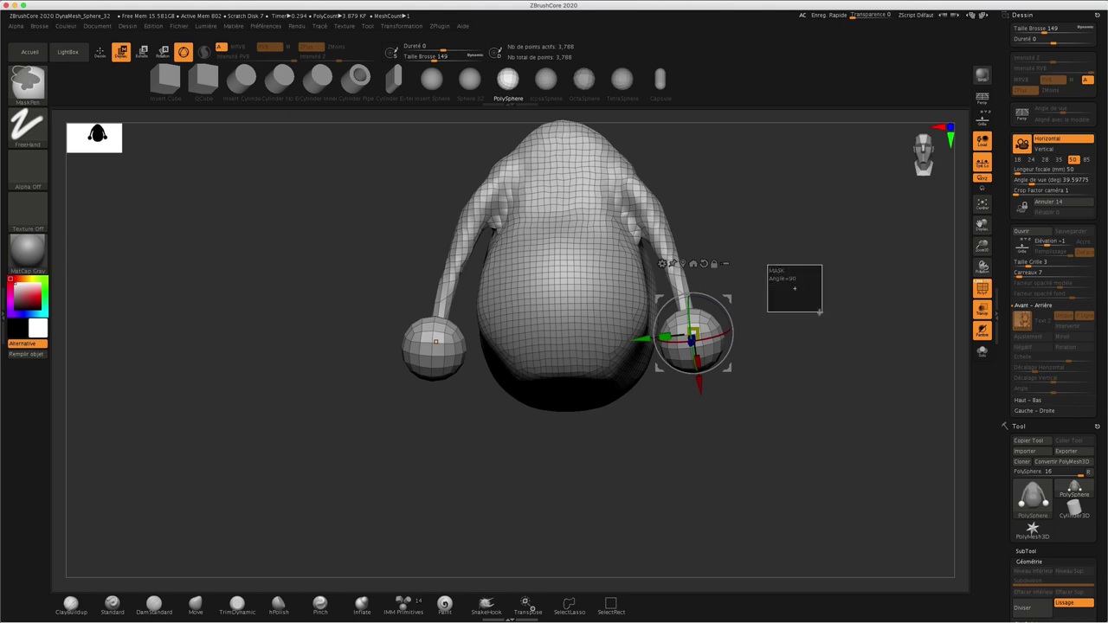
{"action": "mouse_move", "coordinate": [765, 263]}
{"action": "left_mouse_down", "text": "ctrl"}
{"action": "mouse_move", "coordinate": [823, 315]}
{"action": "mouse_move", "coordinate": [767, 322]}
{"action": "left_mouse_up", "text": "ctrl"}
{"action": "key", "text": "w"}
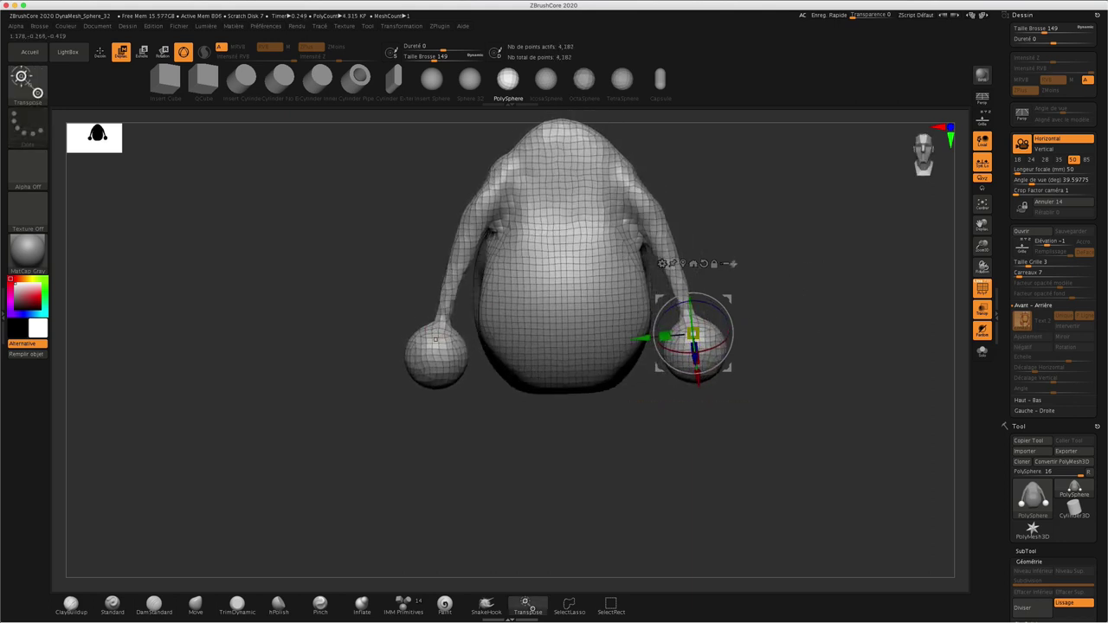
Turn on perspective and the floor grid to show the references again, then return to front view.
{"action": "left_click", "coordinate": [982, 98]}
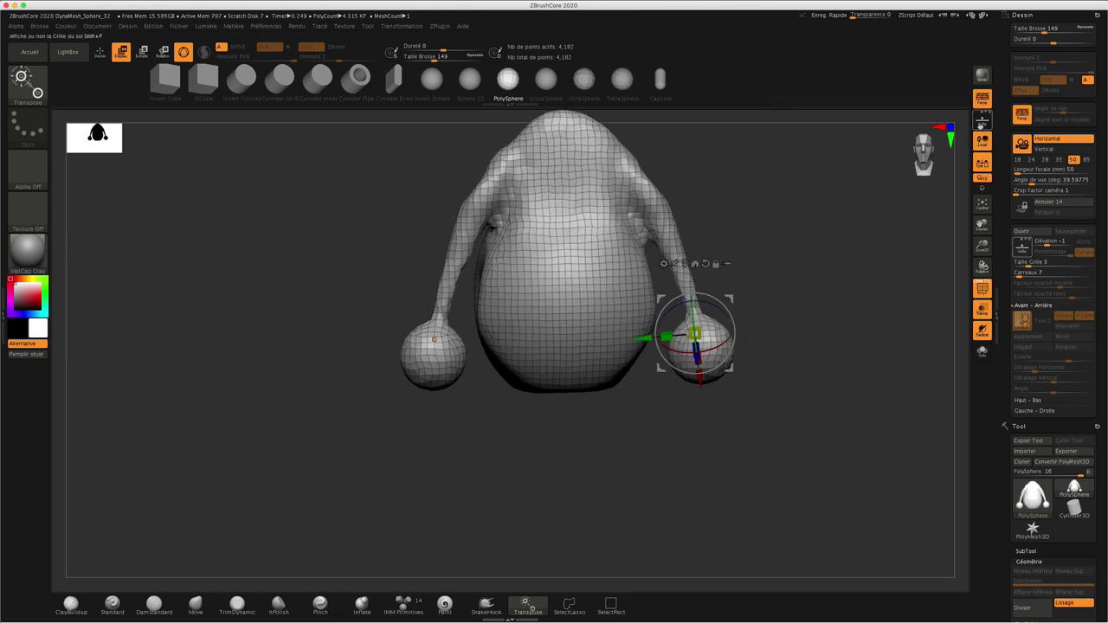
{"action": "left_click", "coordinate": [982, 120]}
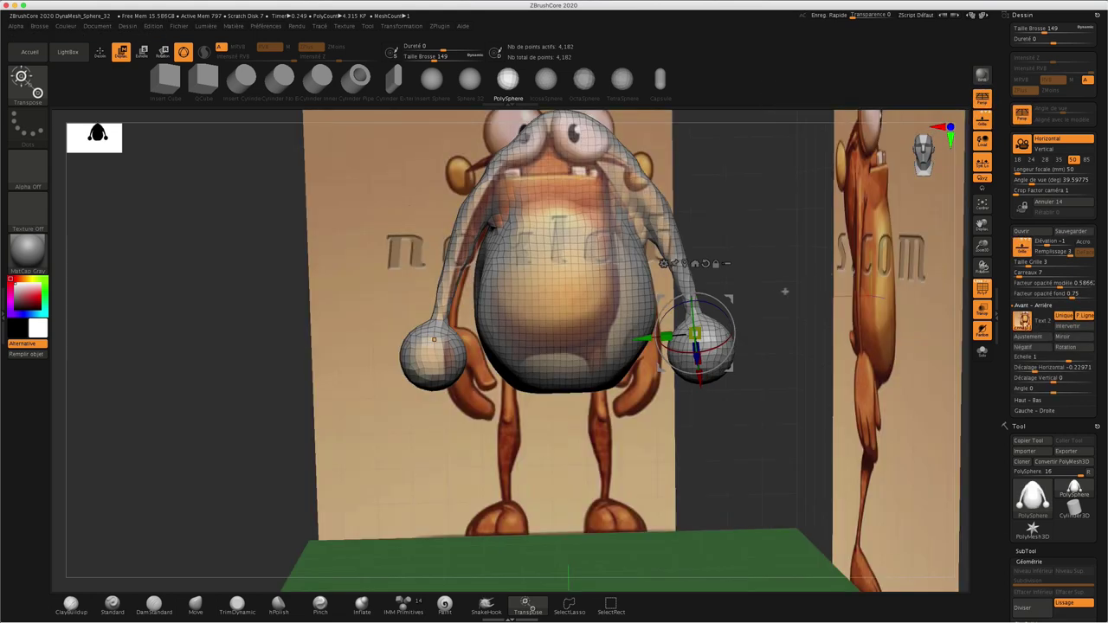
{"action": "left_click_drag", "start_coordinate": [777, 310], "coordinate": [710, 232]}
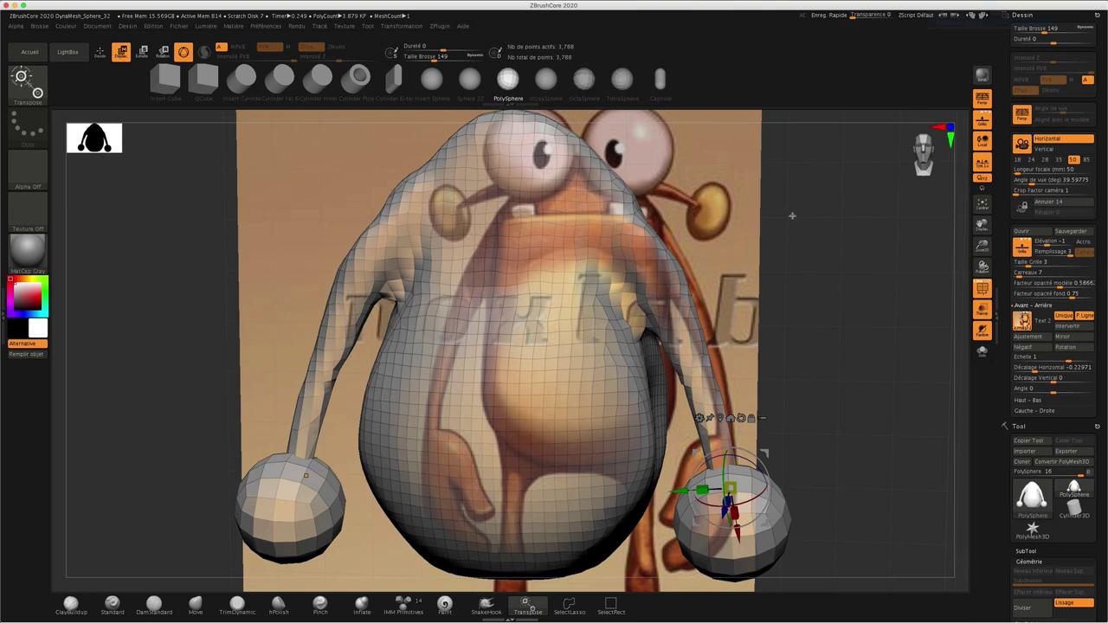
{"action": "mouse_move", "coordinate": [791, 216]}
{"action": "left_mouse_down"}
{"action": "mouse_move", "coordinate": [799, 211]}
{"action": "mouse_move", "coordinate": [779, 219]}
{"action": "left_mouse_up"}
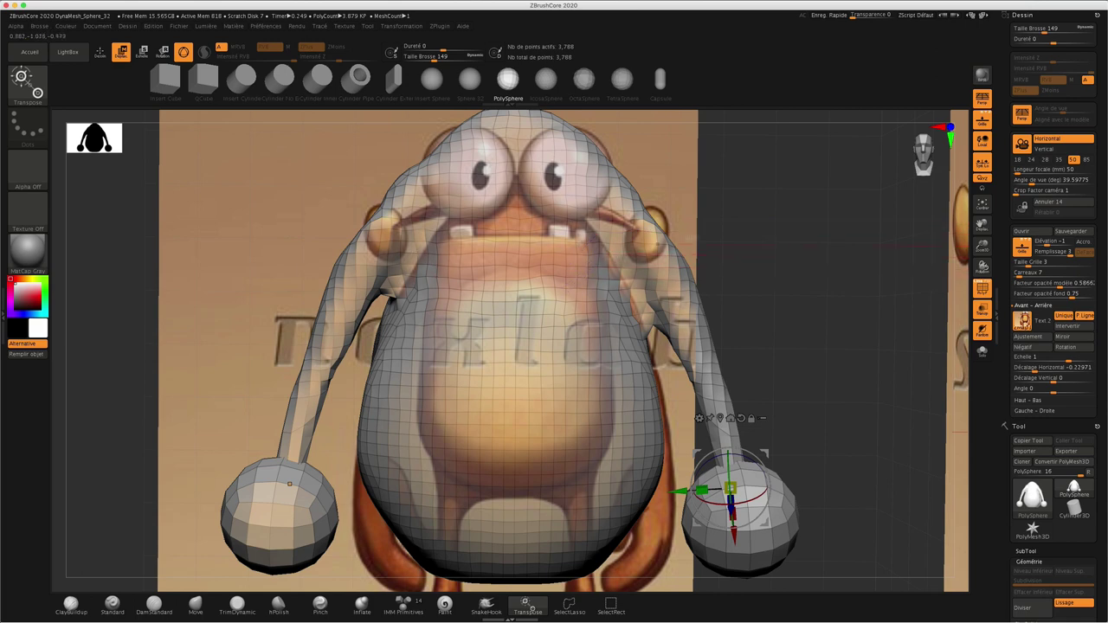
{"action": "left_click_drag", "start_coordinate": [791, 220], "coordinate": [788, 225]}
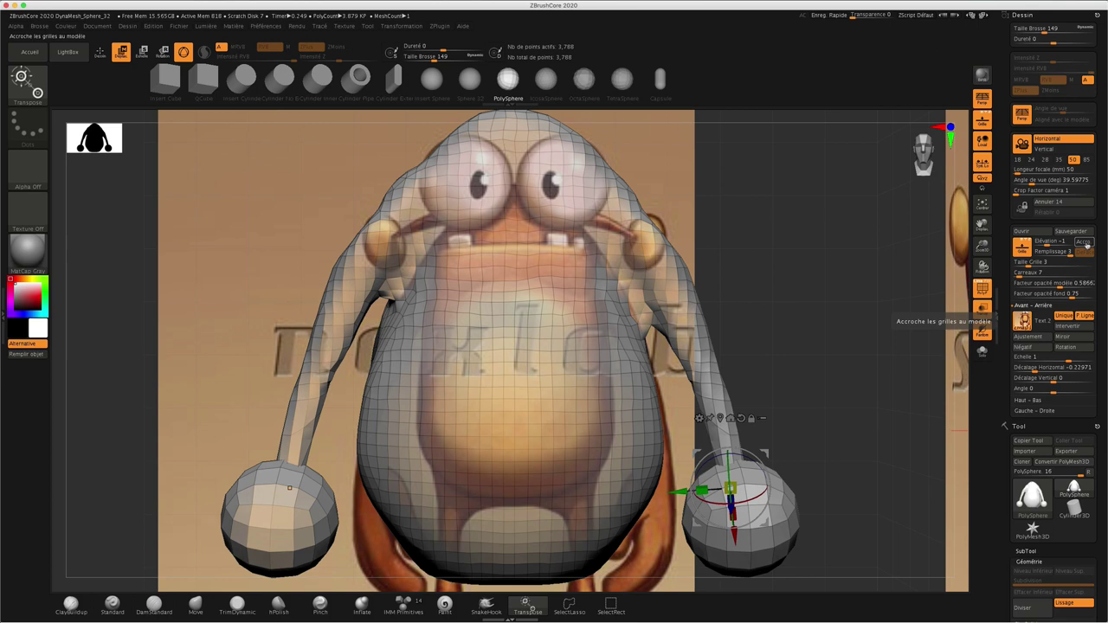
Snap the reference images to the model's size with Accro. and return to a wide front view.
{"action": "left_click", "coordinate": [1085, 243]}
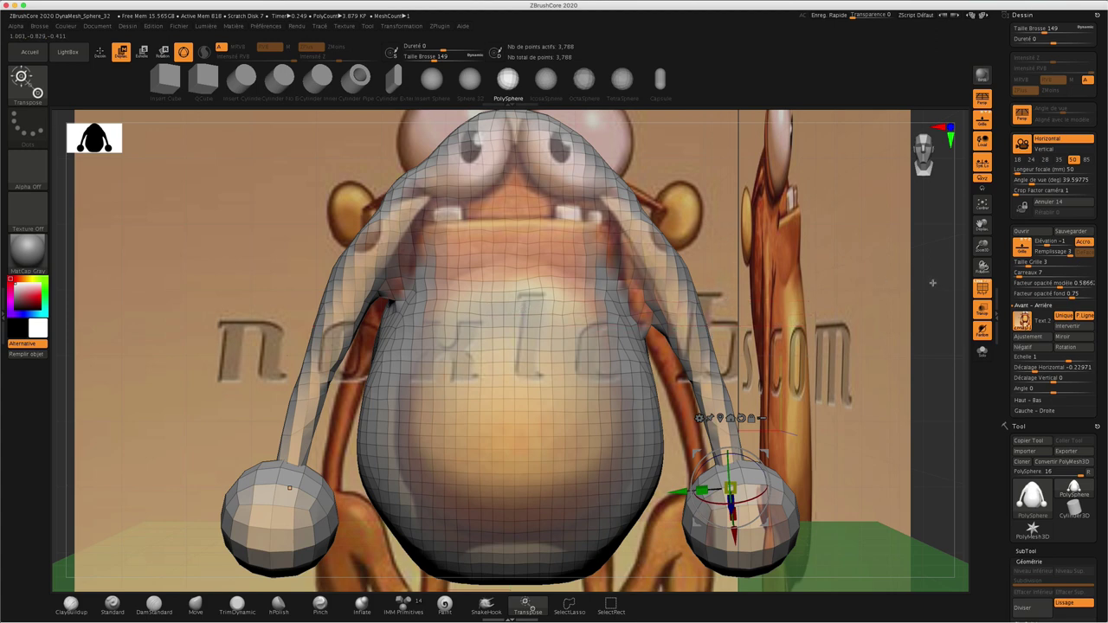
{"action": "mouse_move", "coordinate": [932, 283]}
{"action": "left_mouse_down"}
{"action": "mouse_move", "coordinate": [918, 286]}
{"action": "mouse_move", "coordinate": [895, 240]}
{"action": "left_mouse_up"}
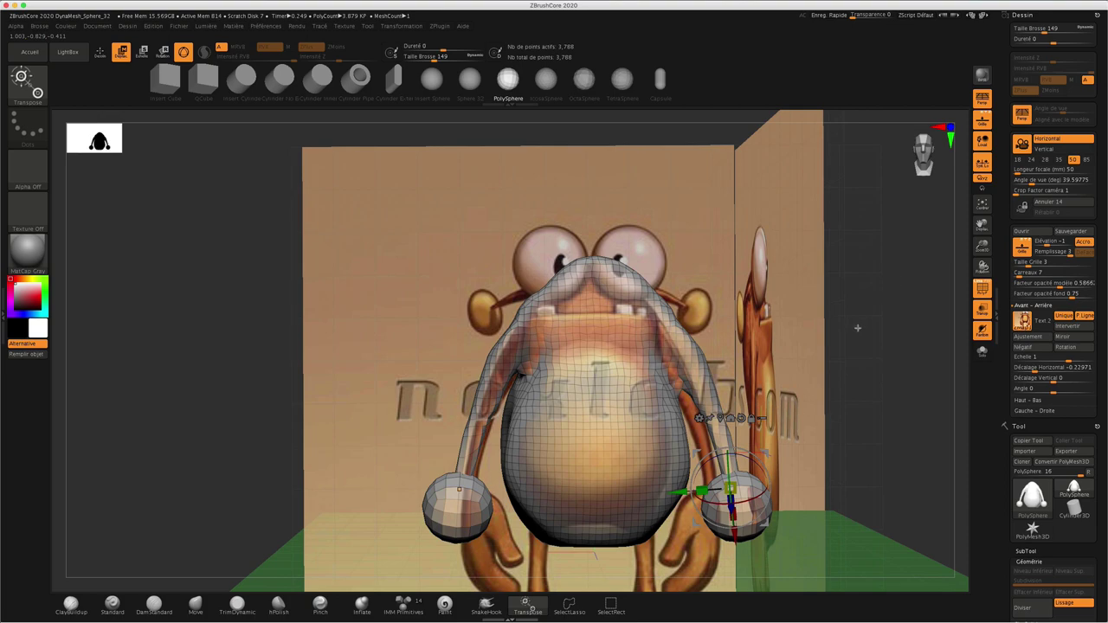
{"action": "left_click_drag", "start_coordinate": [874, 329], "coordinate": [816, 251]}
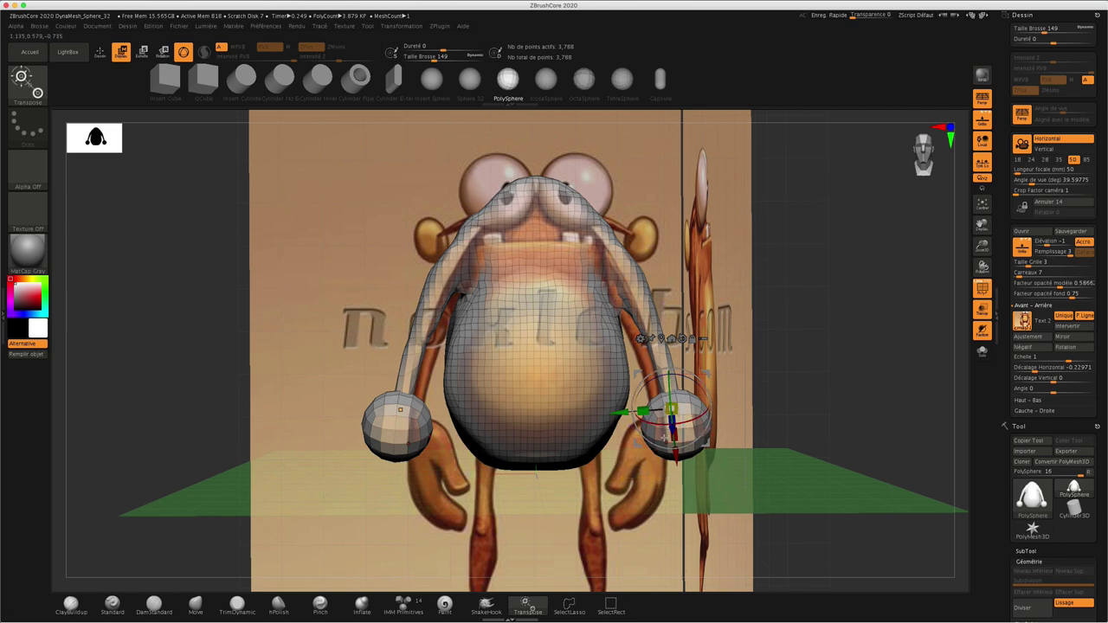
Undo the trial hand spheres and switch to the Move brush.
{"action": "key", "text": "q"}
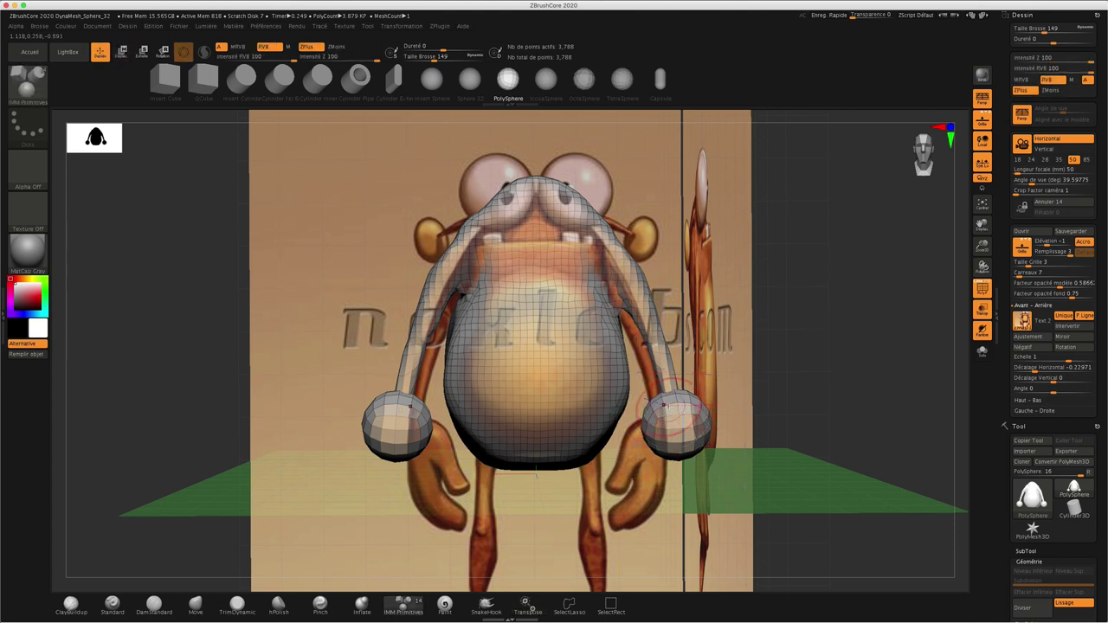
{"action": "left_click_drag", "start_coordinate": [658, 445], "coordinate": [654, 449]}
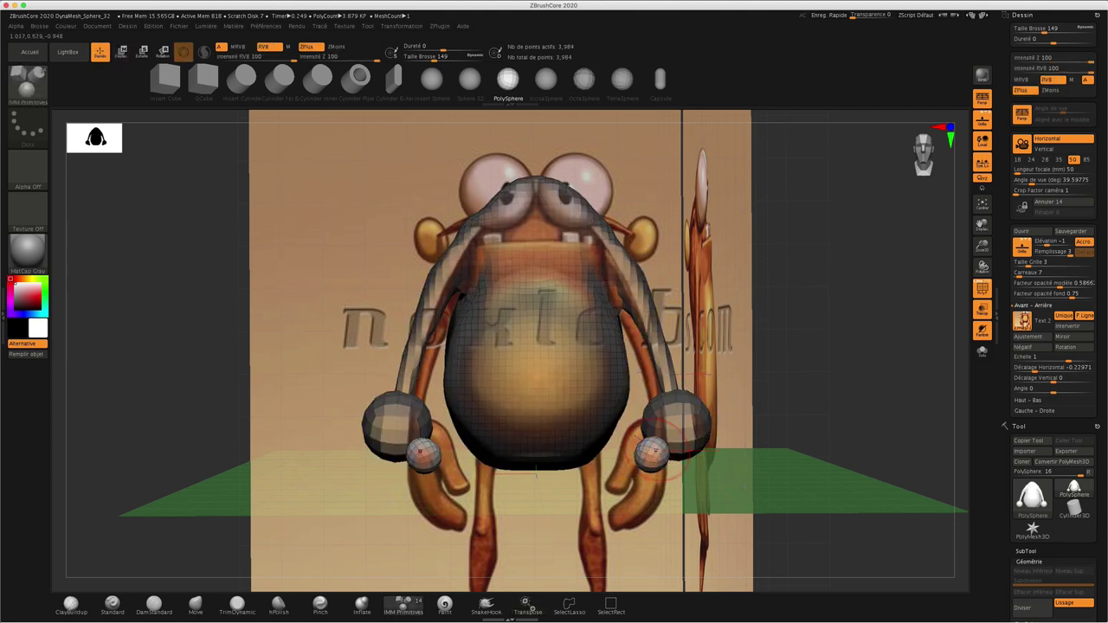
{"action": "key", "text": "ctrl+z"}
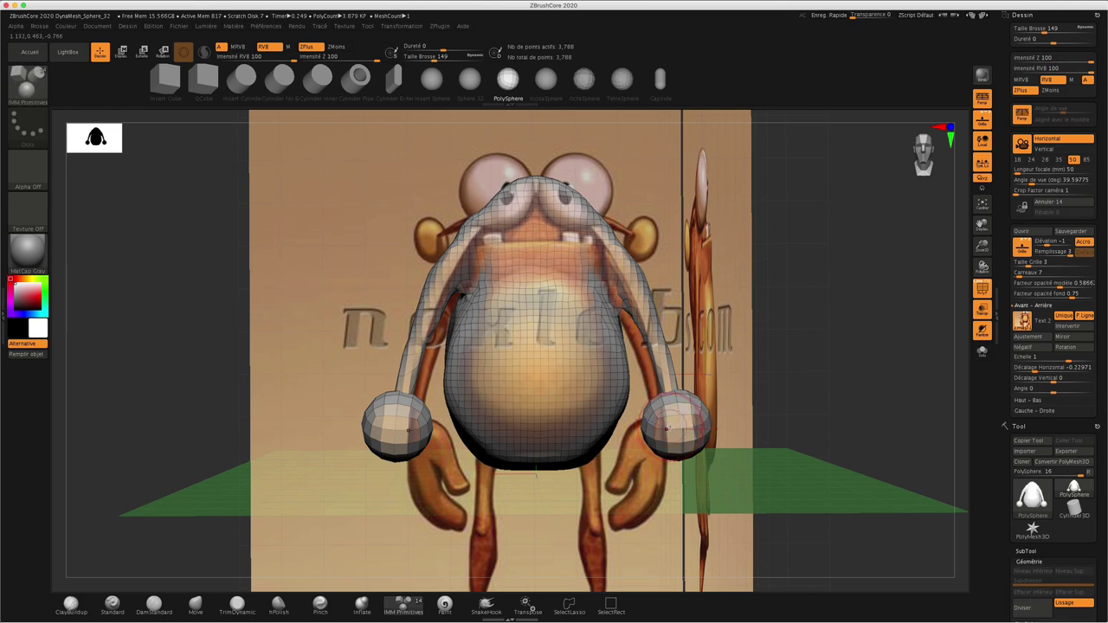
{"action": "key", "text": "b"}
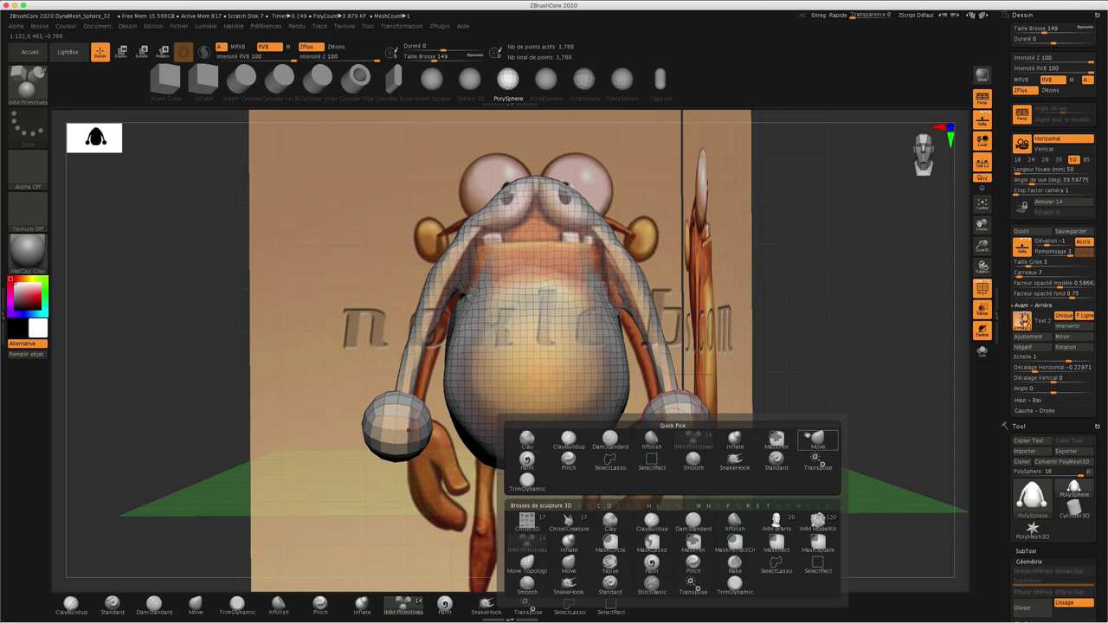
{"action": "left_click", "coordinate": [818, 440]}
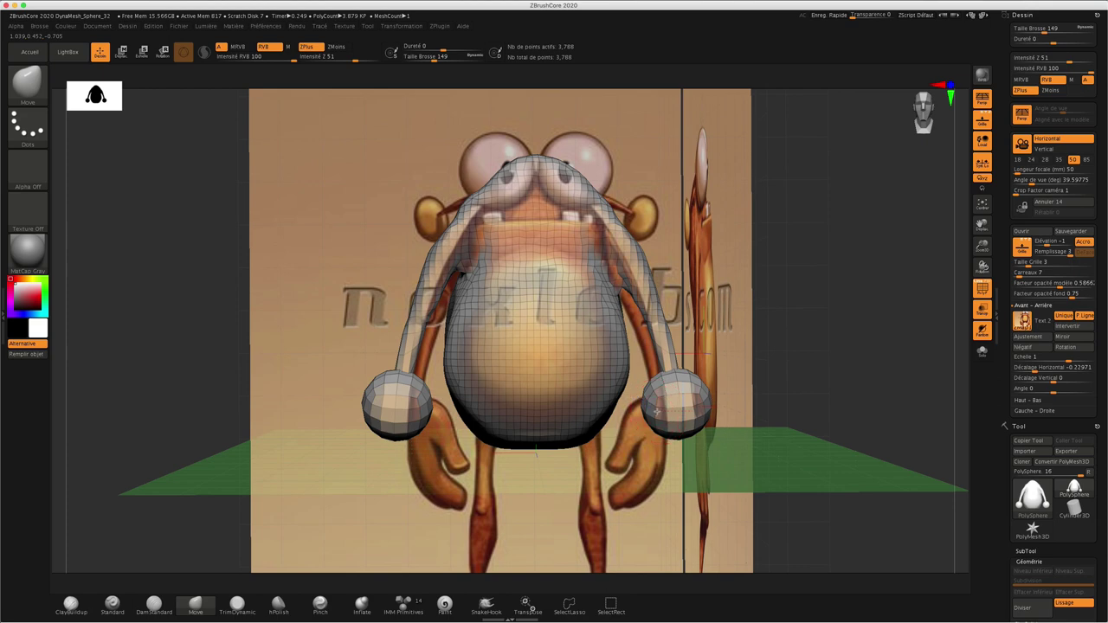
Pull both hand spheres down and outward with Move, checking the shape from the side.
{"action": "left_click_drag", "start_coordinate": [637, 409], "coordinate": [649, 452]}
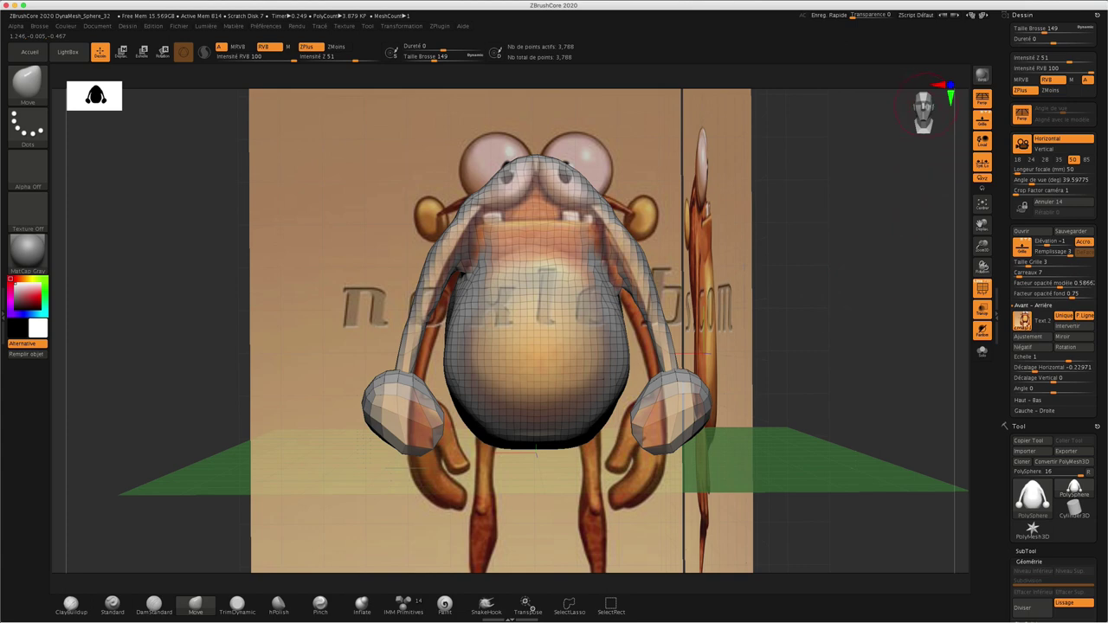
{"action": "left_click_drag", "start_coordinate": [923, 109], "coordinate": [926, 107]}
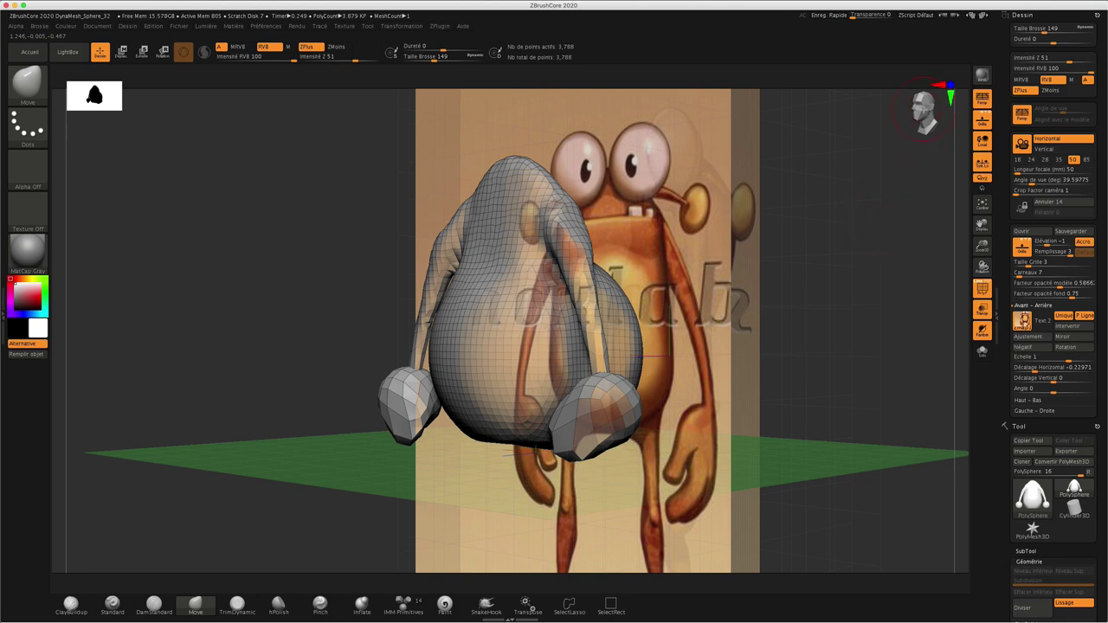
{"action": "left_click_drag", "start_coordinate": [928, 110], "coordinate": [927, 109]}
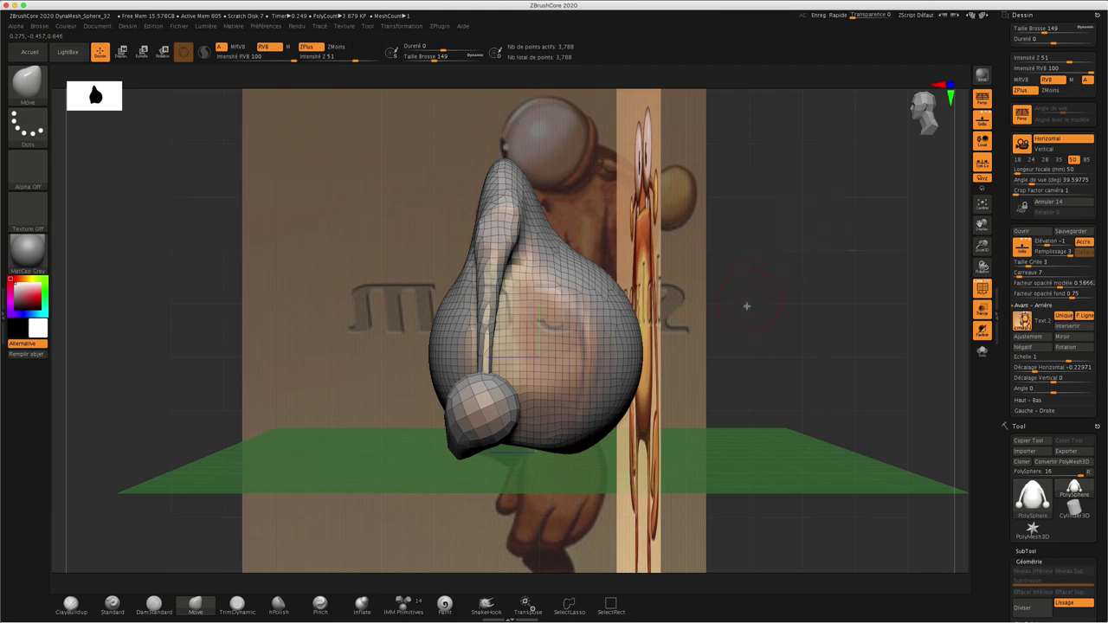
{"action": "left_click_drag", "start_coordinate": [756, 277], "coordinate": [796, 276]}
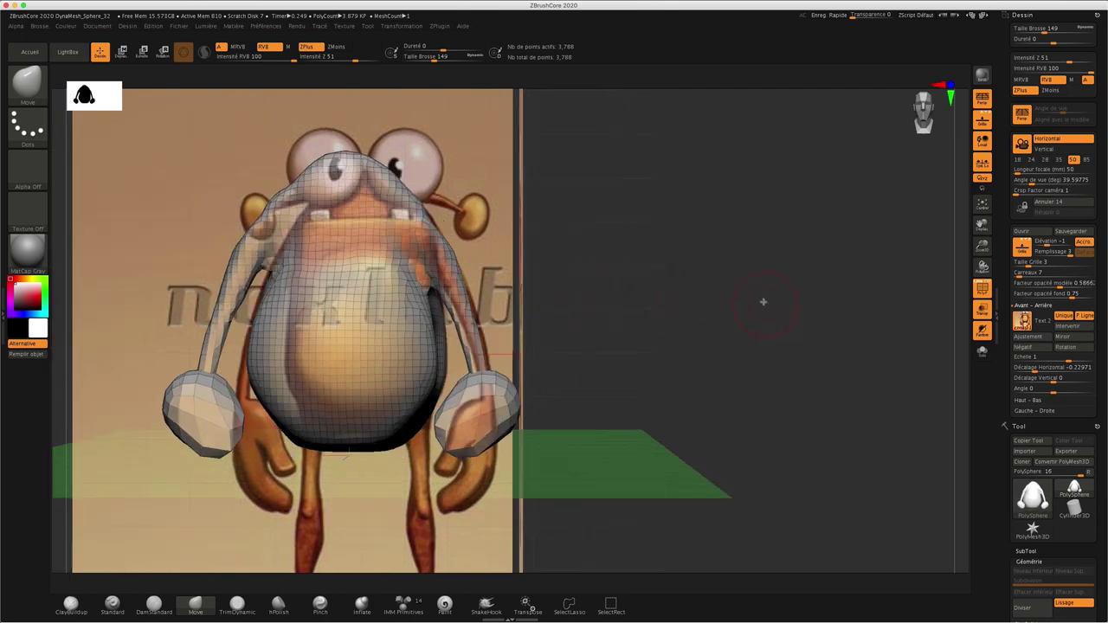
{"action": "left_click_drag", "start_coordinate": [925, 118], "coordinate": [884, 147]}
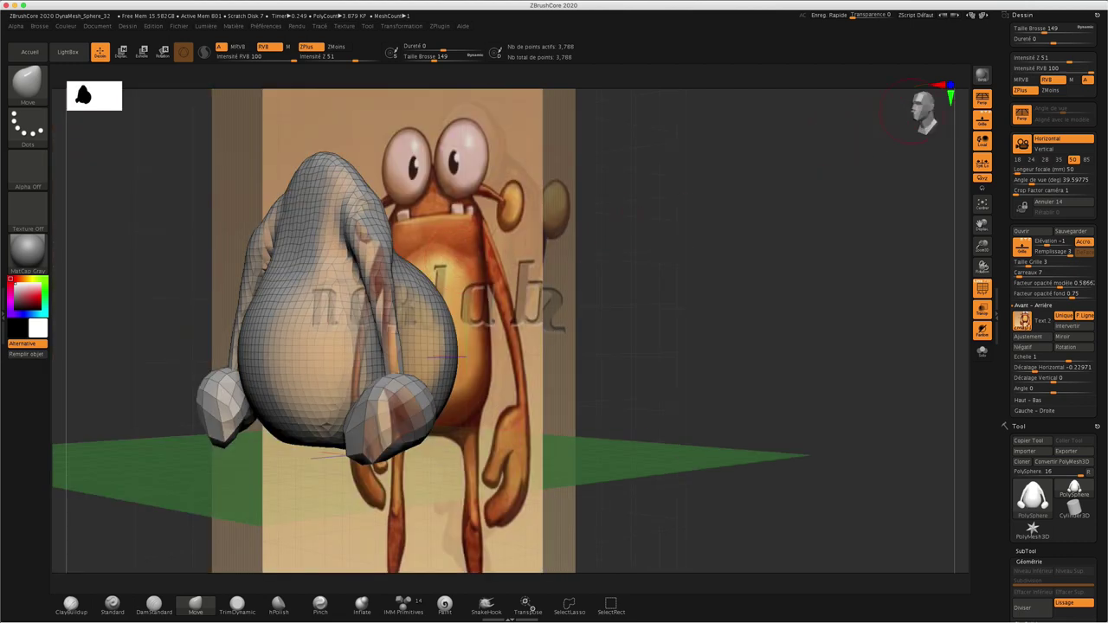
{"action": "left_click_drag", "start_coordinate": [925, 118], "coordinate": [901, 121]}
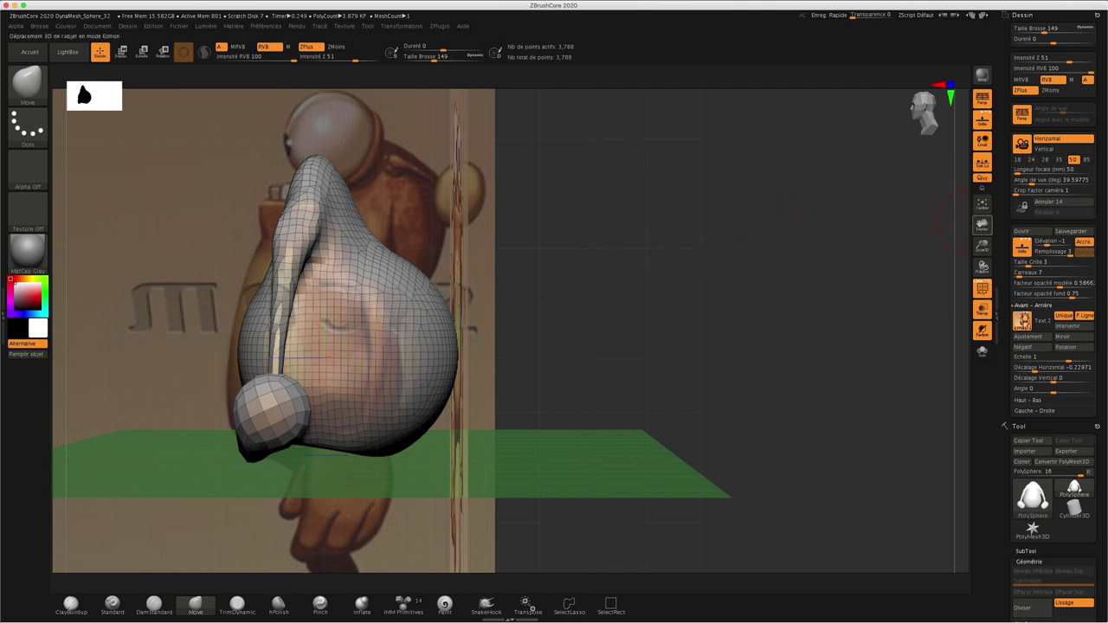
Toggle Accro. reference snapping off and on and reframe the whole model front-on.
{"action": "left_click", "coordinate": [1086, 243]}
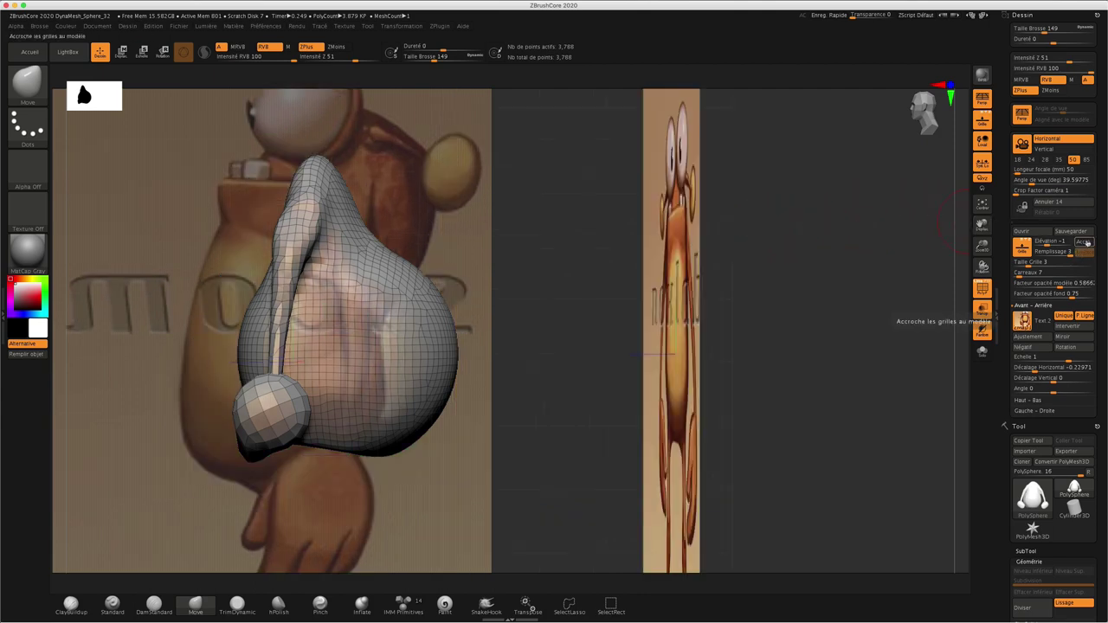
{"action": "left_click", "coordinate": [982, 321]}
{"action": "mouse_move", "coordinate": [704, 266]}
{"action": "left_mouse_down"}
{"action": "mouse_move", "coordinate": [695, 278]}
{"action": "mouse_move", "coordinate": [652, 265]}
{"action": "left_mouse_up"}
{"action": "mouse_move", "coordinate": [450, 303]}
{"action": "left_mouse_down"}
{"action": "mouse_move", "coordinate": [802, 248]}
{"action": "mouse_move", "coordinate": [764, 227]}
{"action": "mouse_move", "coordinate": [757, 239]}
{"action": "left_mouse_up"}
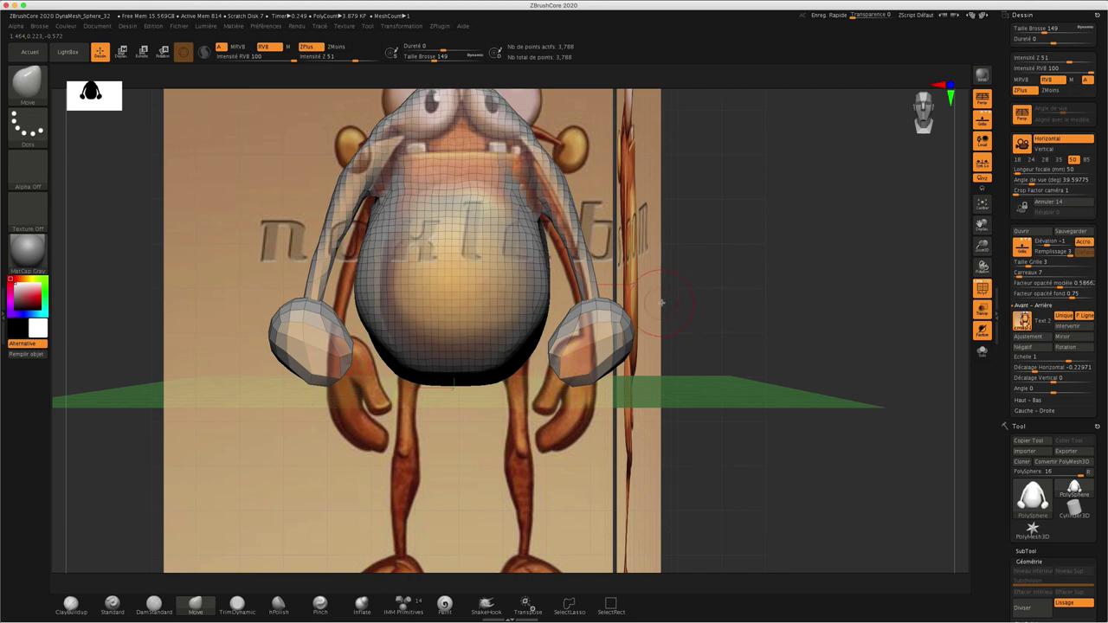
{"action": "mouse_move", "coordinate": [747, 297]}
{"action": "left_mouse_down"}
{"action": "mouse_move", "coordinate": [765, 269]}
{"action": "mouse_move", "coordinate": [730, 295]}
{"action": "mouse_move", "coordinate": [756, 275]}
{"action": "mouse_move", "coordinate": [747, 282]}
{"action": "left_mouse_up"}
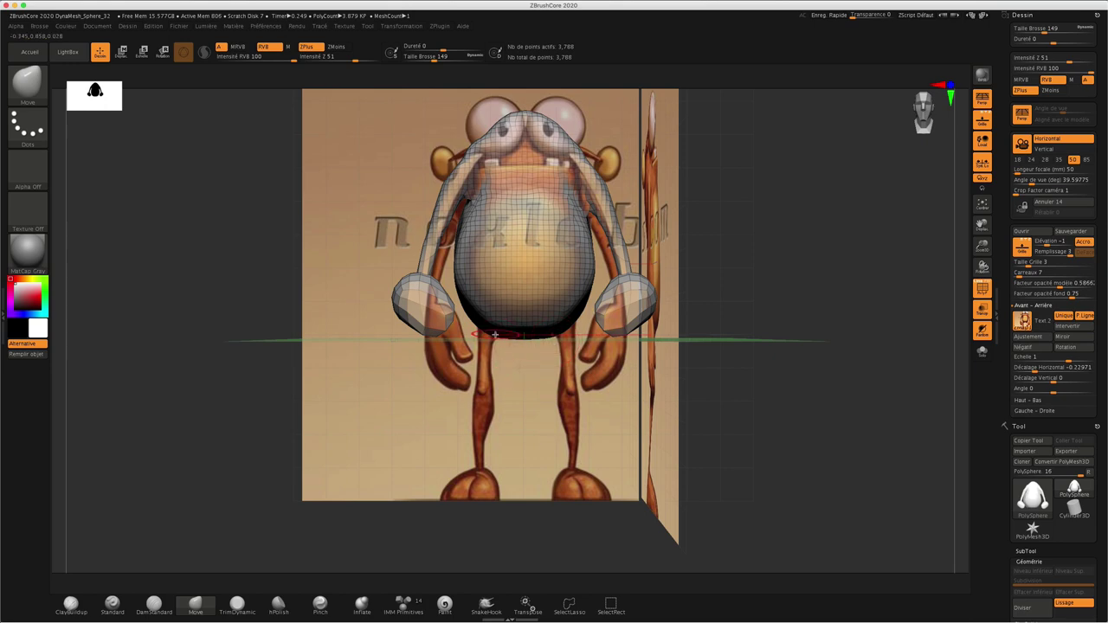
Insert a mirrored pair of Capsule primitives under the body with IMM Primitives.
{"action": "key", "text": "b"}
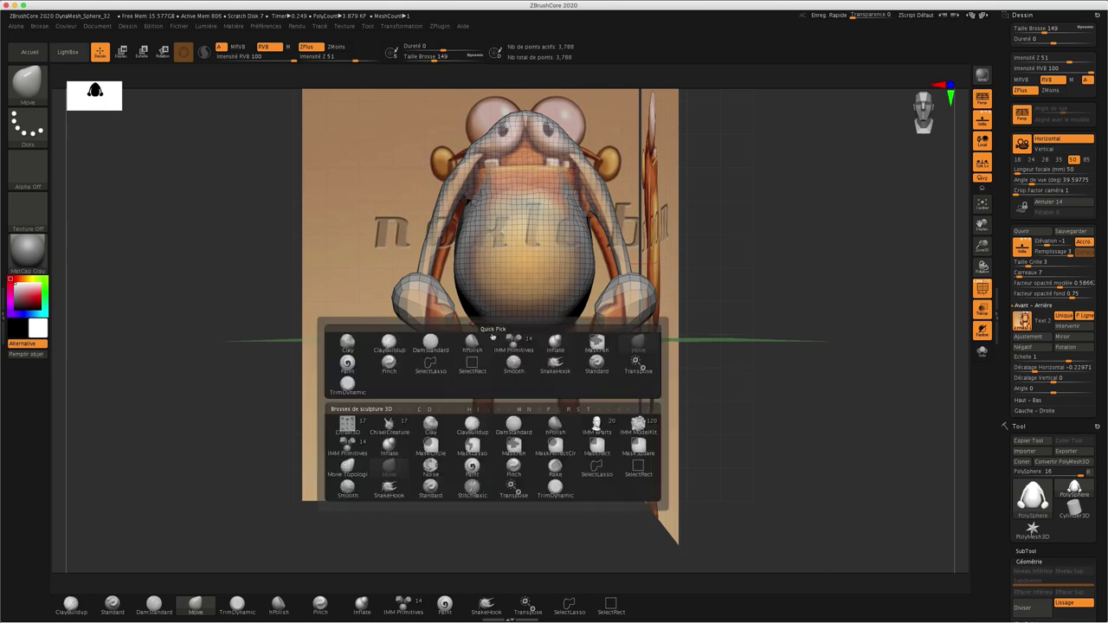
{"action": "left_click", "coordinate": [348, 444]}
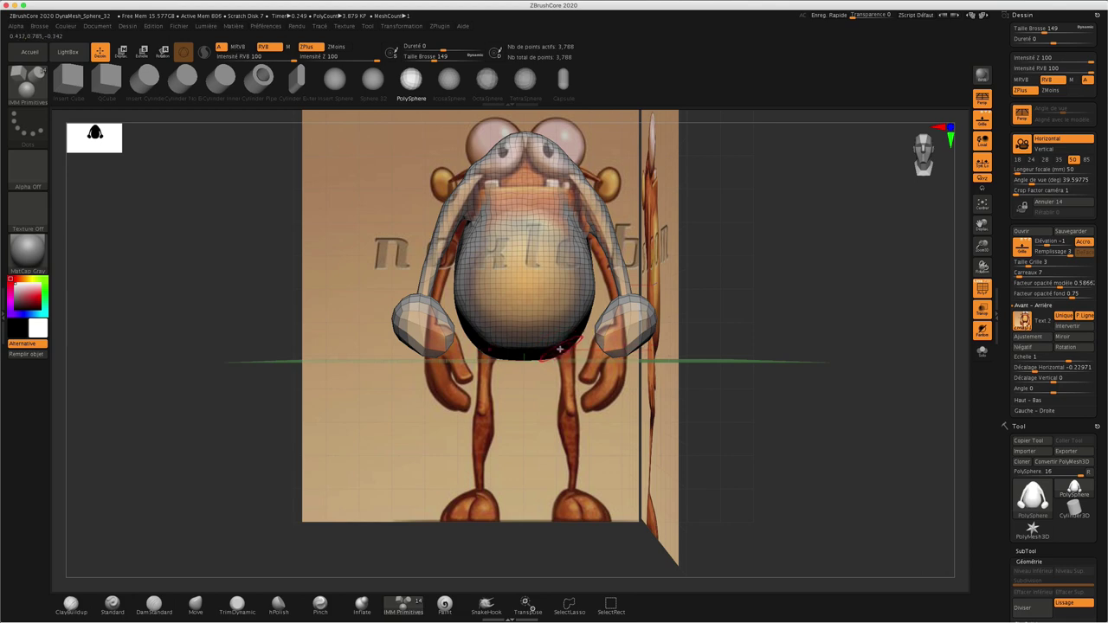
{"action": "key", "text": "m"}
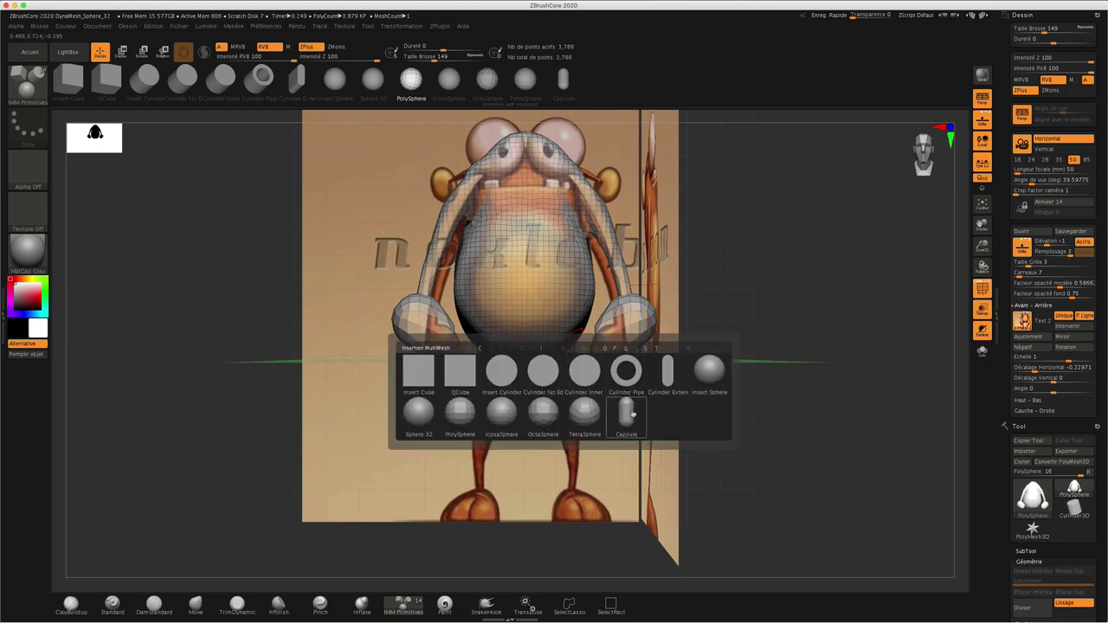
{"action": "left_click", "coordinate": [626, 414]}
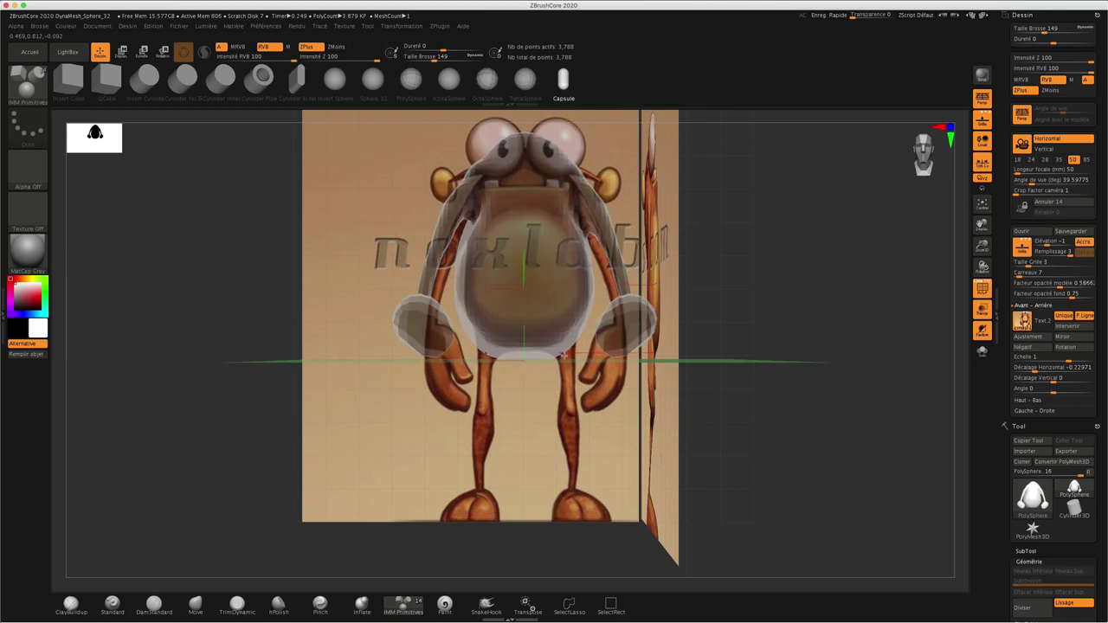
{"action": "mouse_move", "coordinate": [562, 362]}
{"action": "left_mouse_down"}
{"action": "mouse_move", "coordinate": [571, 370]}
{"action": "mouse_move", "coordinate": [585, 354]}
{"action": "left_mouse_up"}
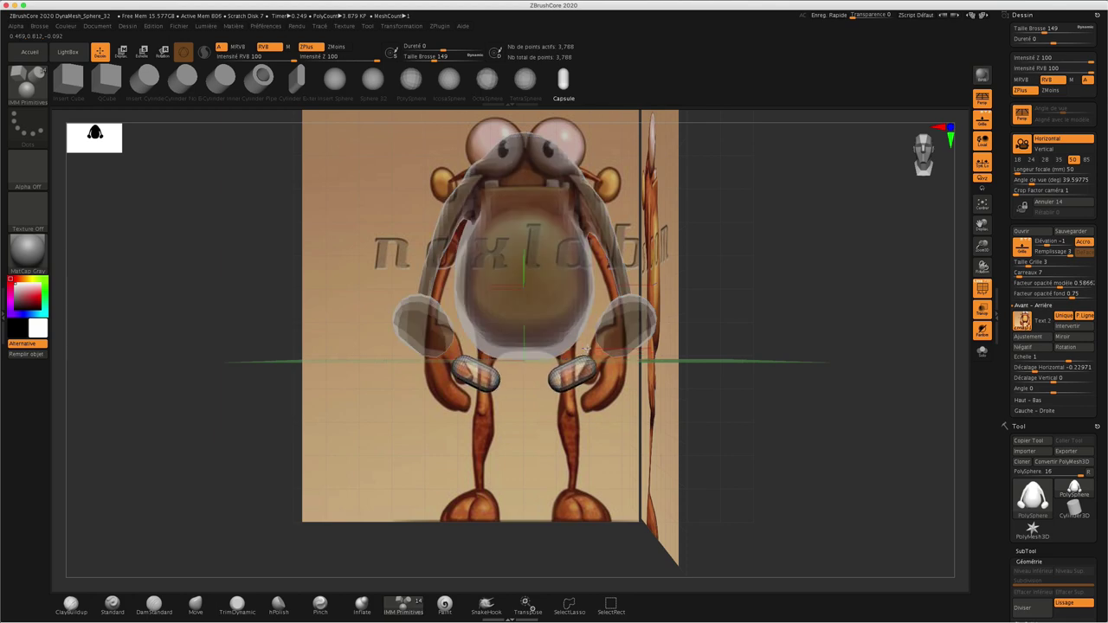
{"action": "left_click_drag", "start_coordinate": [585, 354], "coordinate": [585, 355]}
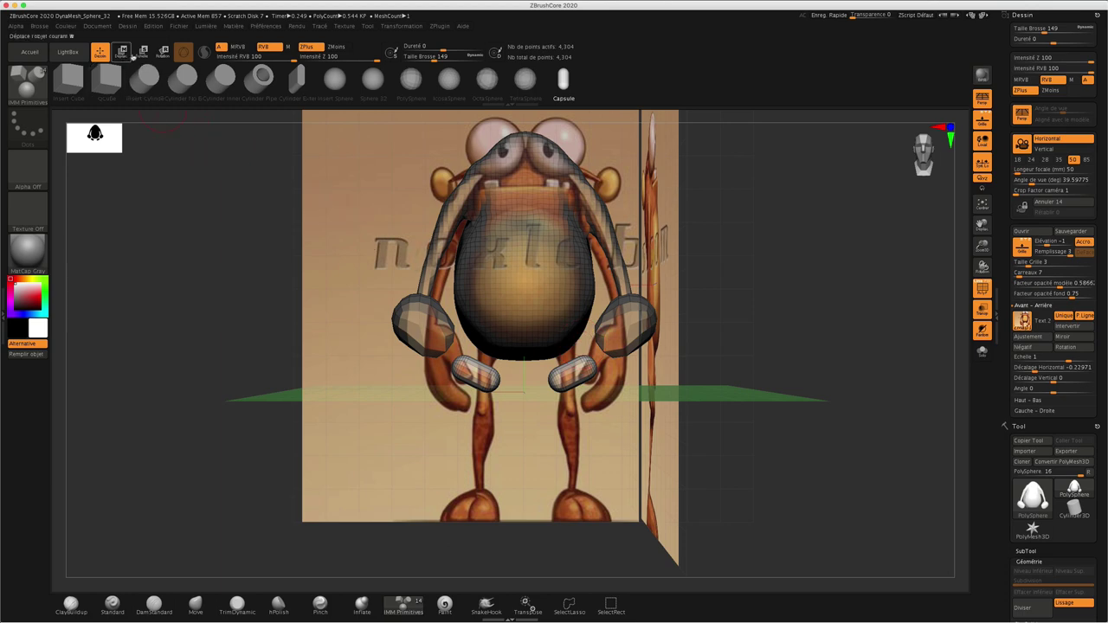
Rotate the capsules upright into leg stubs with Transpose and clear the mask.
{"action": "left_click", "coordinate": [162, 54]}
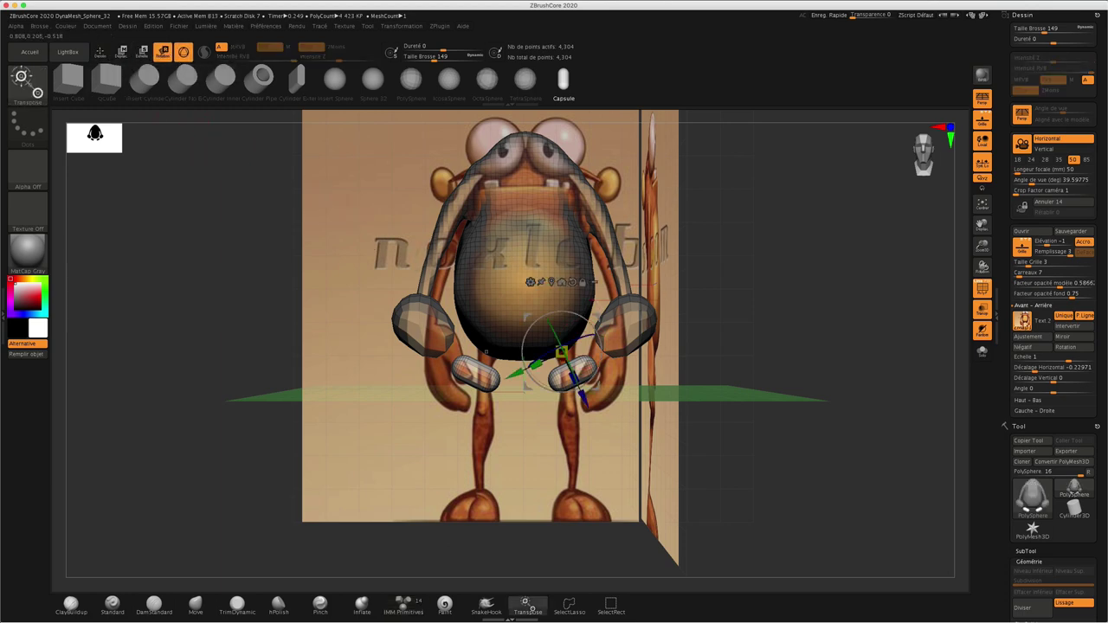
{"action": "left_click_drag", "start_coordinate": [577, 316], "coordinate": [598, 340]}
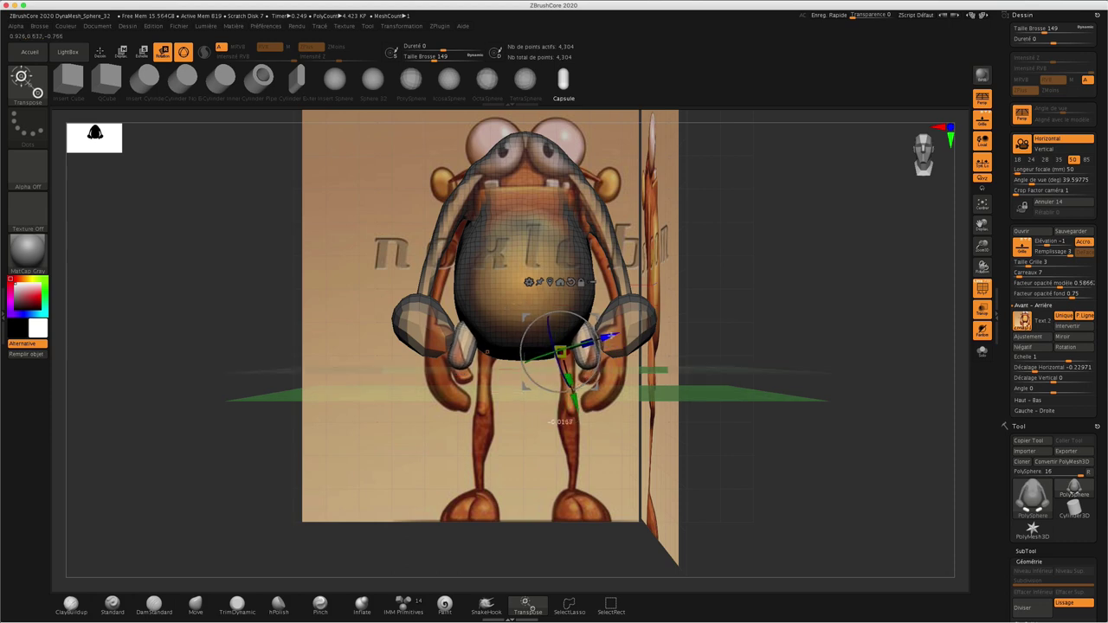
{"action": "left_click_drag", "start_coordinate": [563, 351], "coordinate": [541, 357], "text": "alt"}
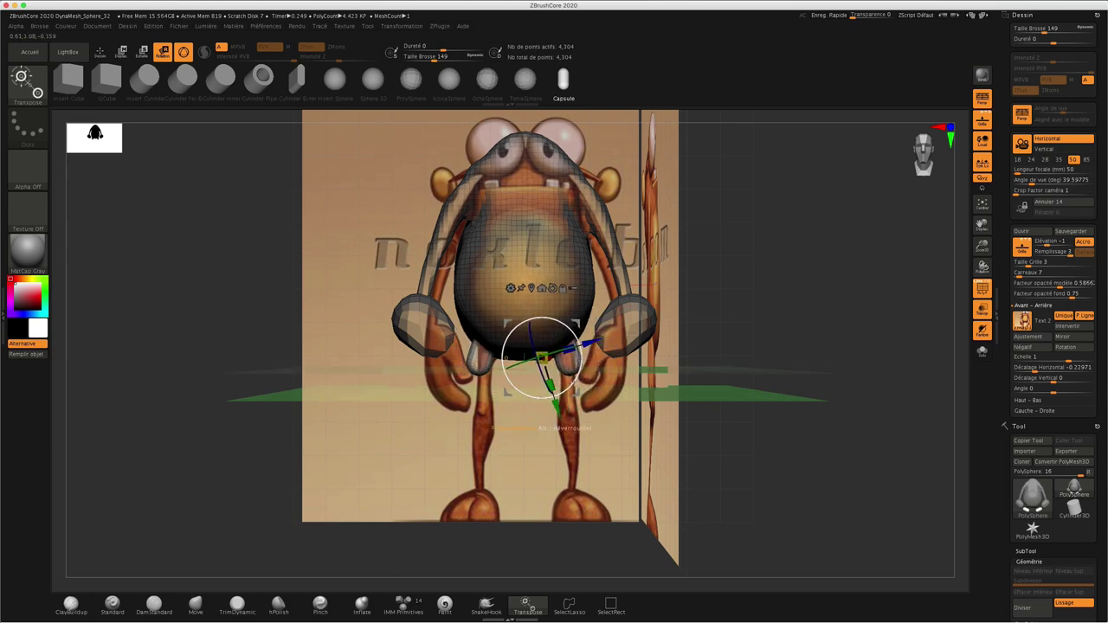
{"action": "left_click_drag", "start_coordinate": [554, 394], "coordinate": [544, 397], "text": "alt"}
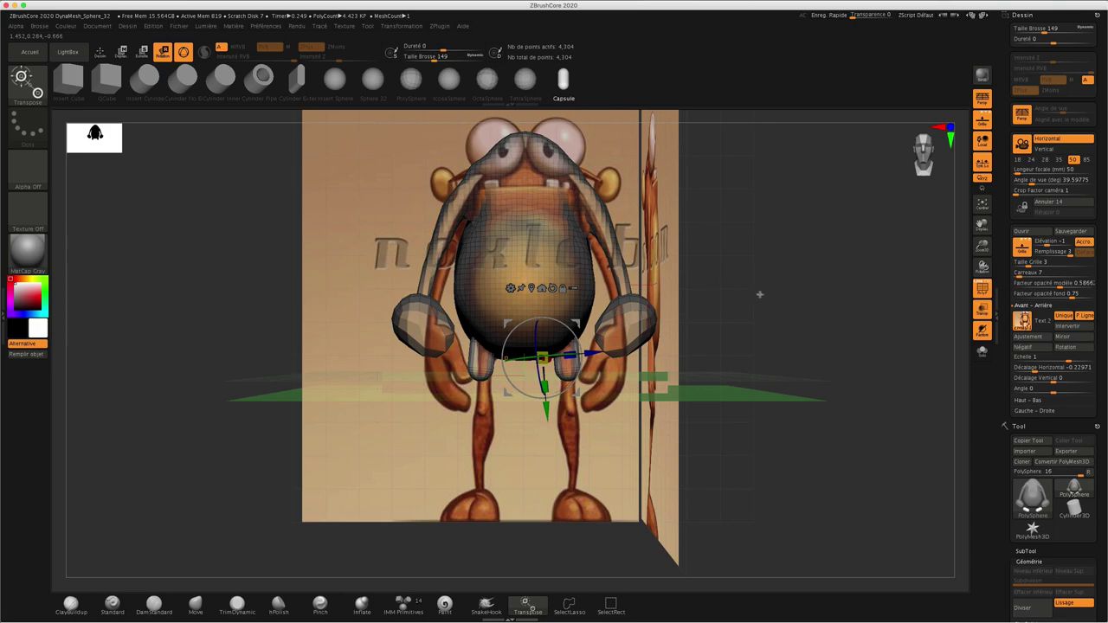
{"action": "mouse_move", "coordinate": [759, 294]}
{"action": "left_mouse_down"}
{"action": "mouse_move", "coordinate": [720, 290]}
{"action": "mouse_move", "coordinate": [766, 294]}
{"action": "left_mouse_up"}
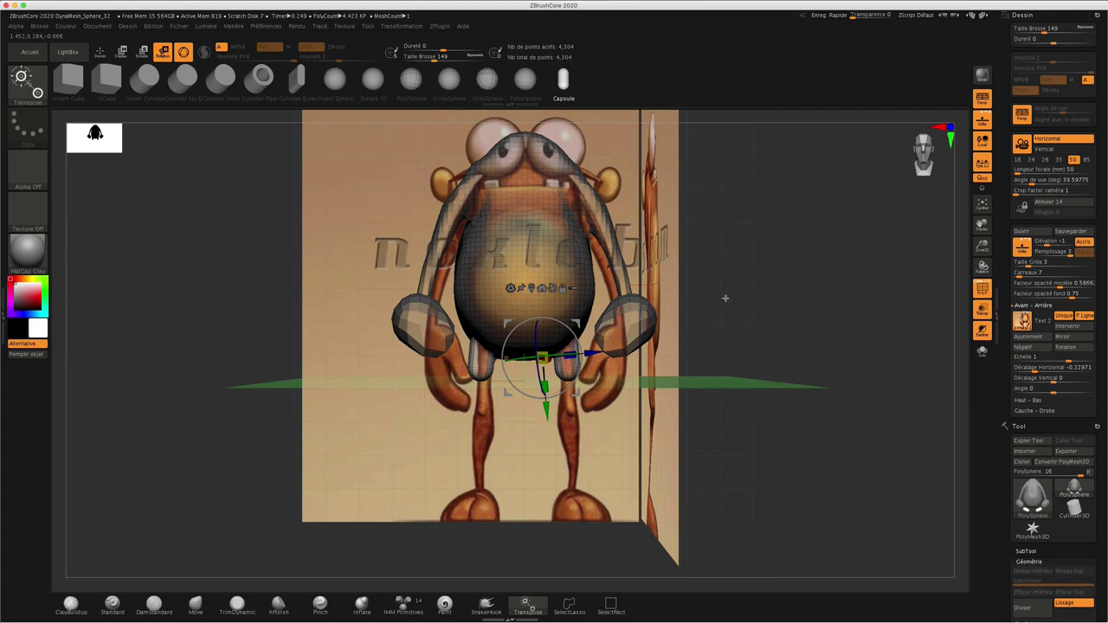
{"action": "key", "text": "q"}
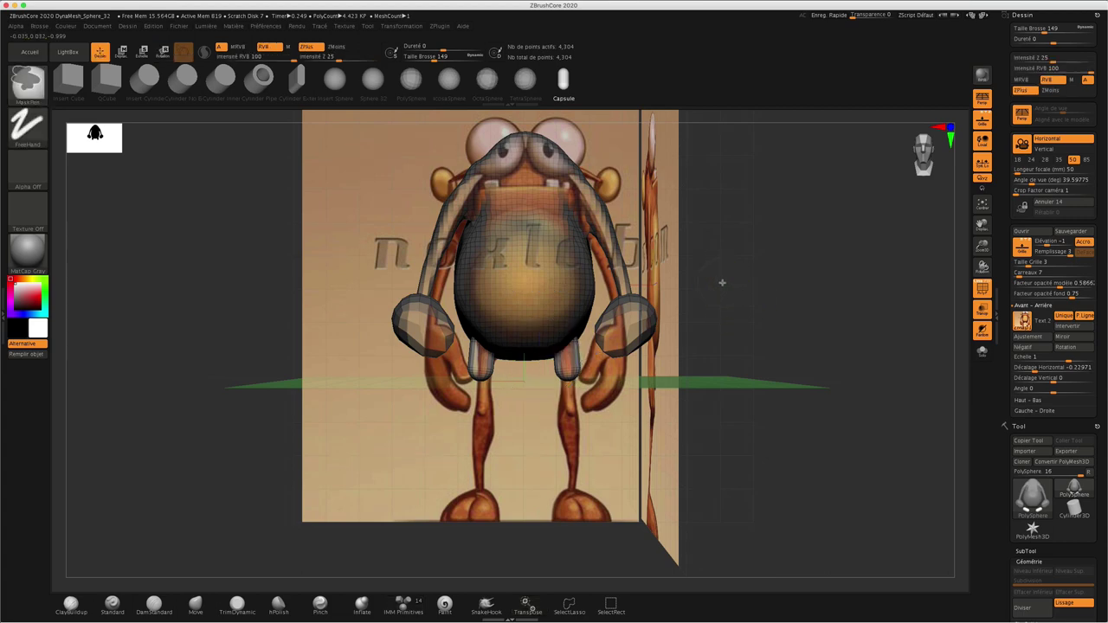
{"action": "left_click", "coordinate": [753, 303], "text": "ctrl"}
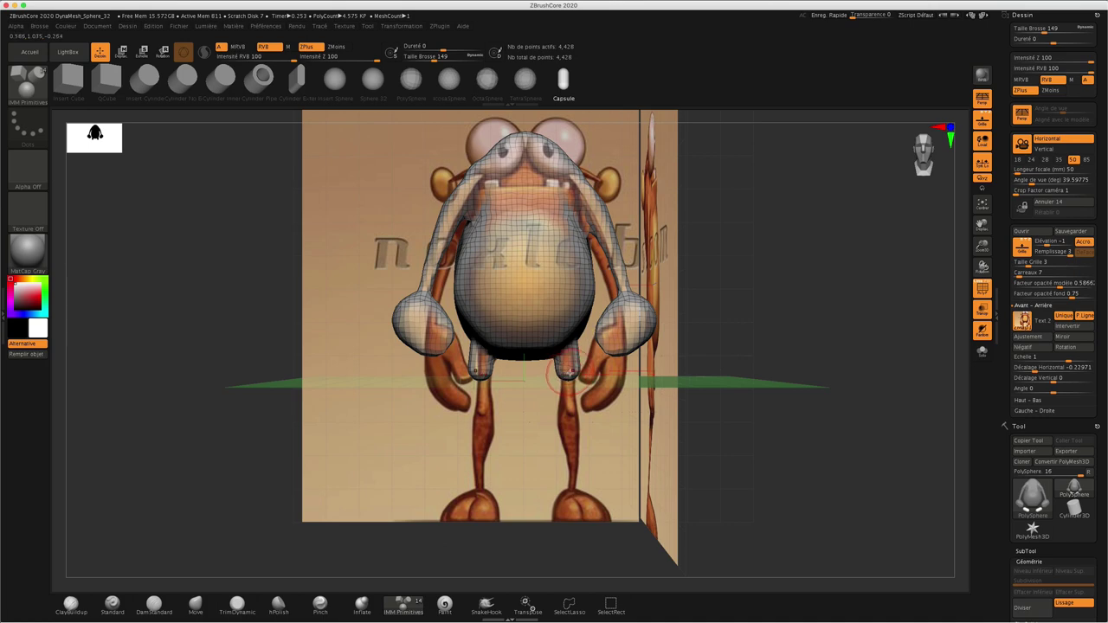
{"action": "key", "text": "b"}
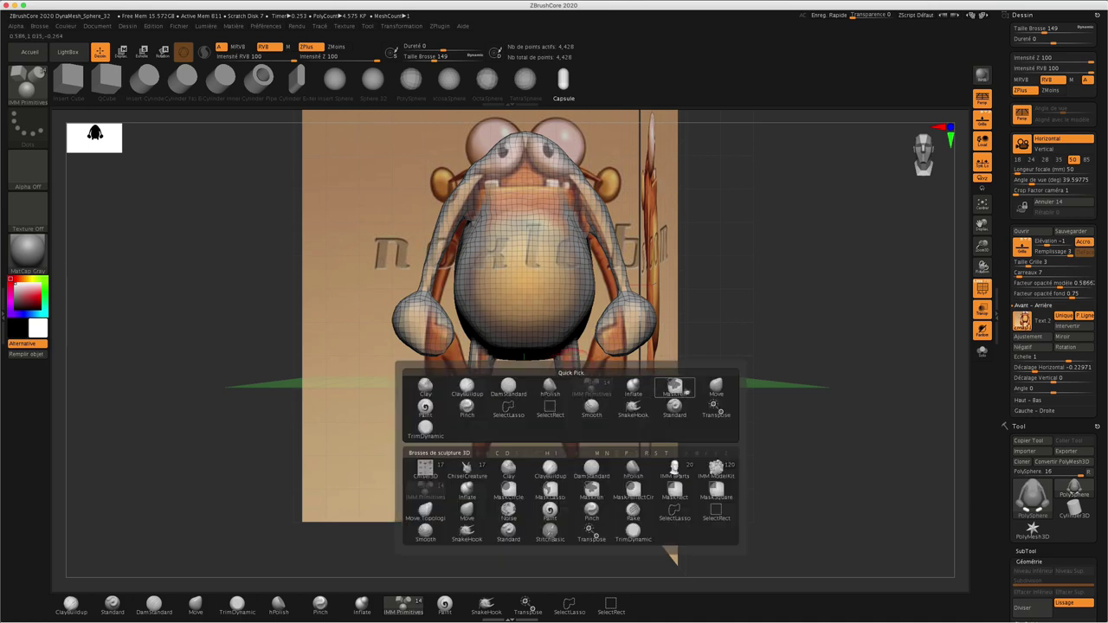
Stretch both leg stubs down to the reference feet with Move and re-DynaMesh to merge them.
{"action": "left_click", "coordinate": [716, 386]}
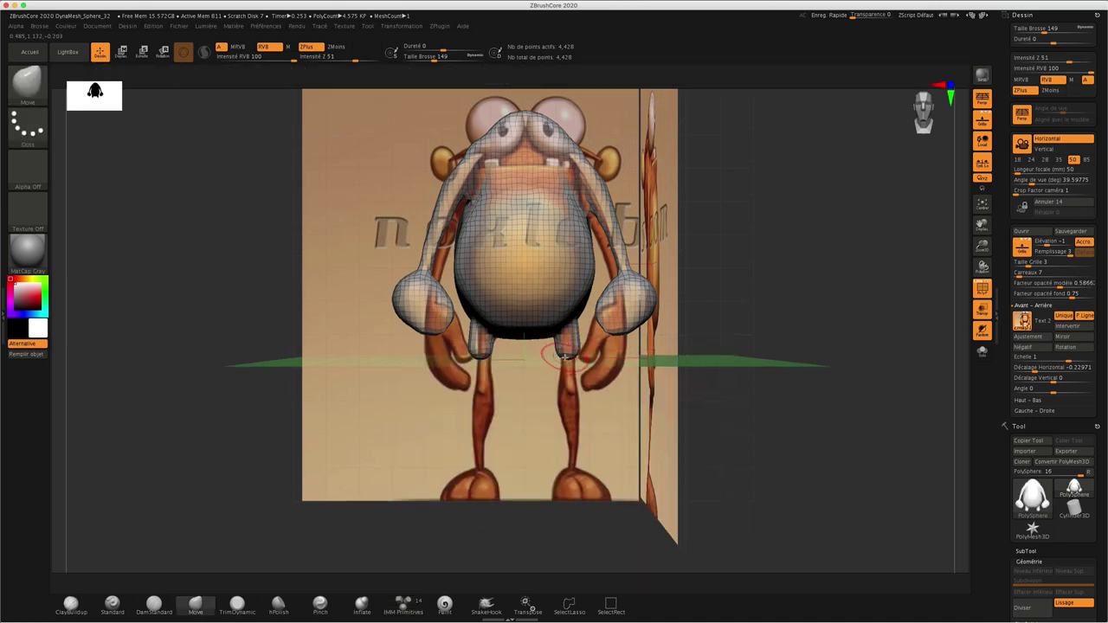
{"action": "left_click_drag", "start_coordinate": [563, 356], "coordinate": [564, 406]}
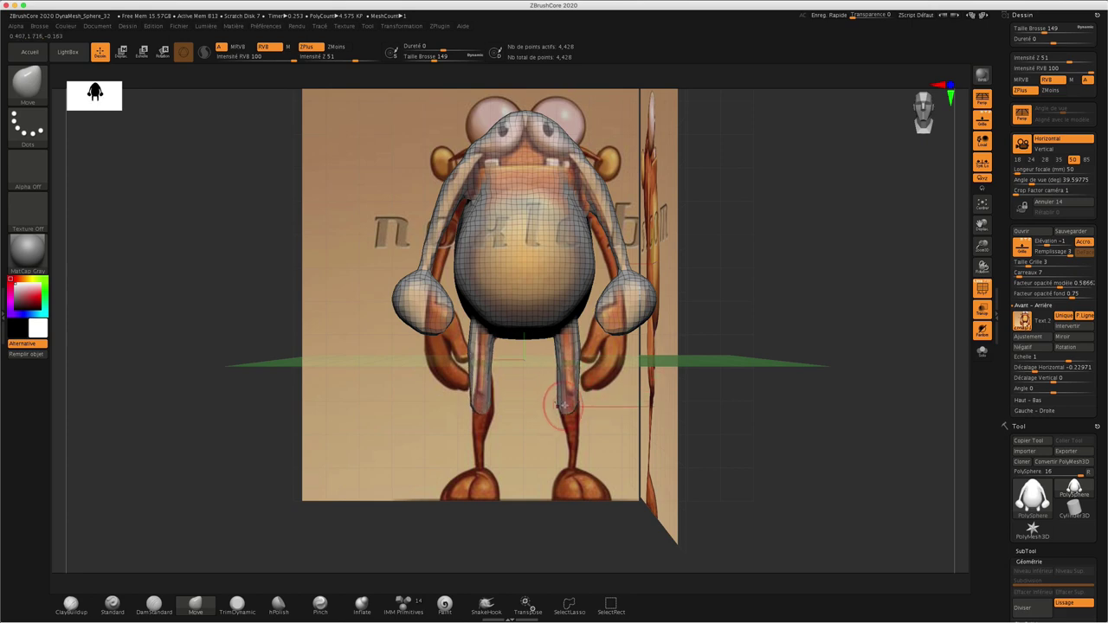
{"action": "left_click_drag", "start_coordinate": [564, 406], "coordinate": [571, 428]}
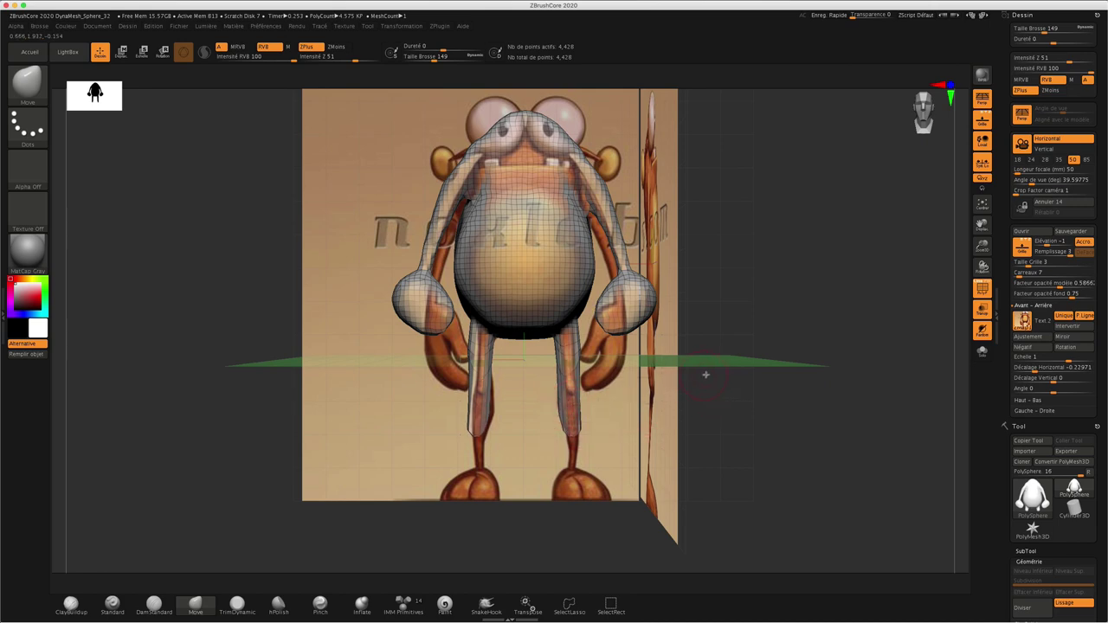
{"action": "left_click_drag", "start_coordinate": [777, 297], "coordinate": [788, 277], "text": "ctrl"}
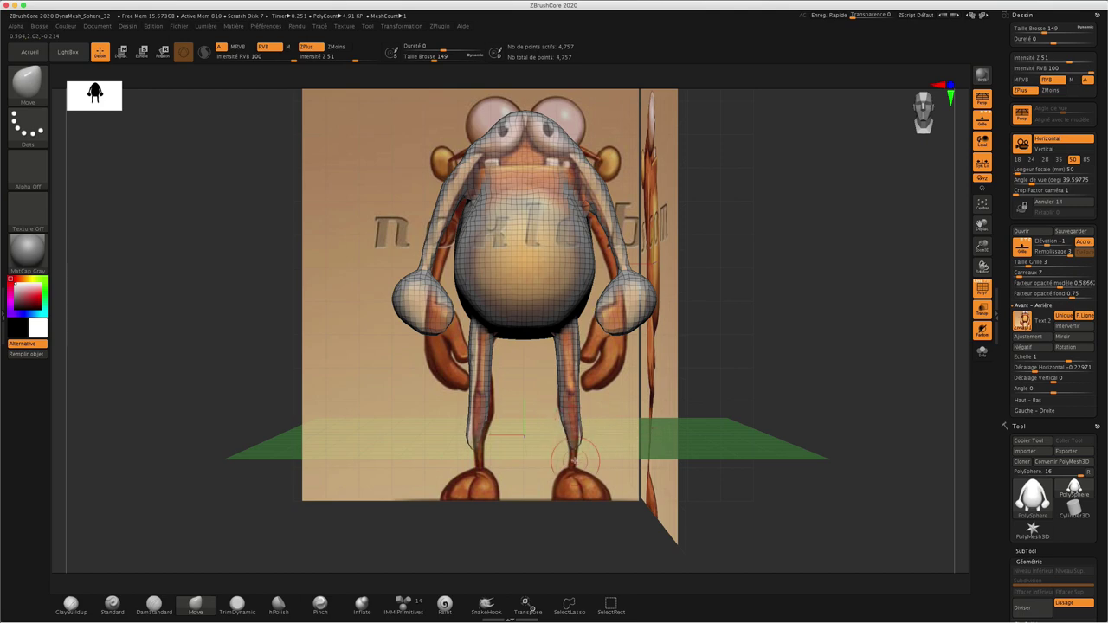
{"action": "left_click_drag", "start_coordinate": [572, 459], "coordinate": [573, 428]}
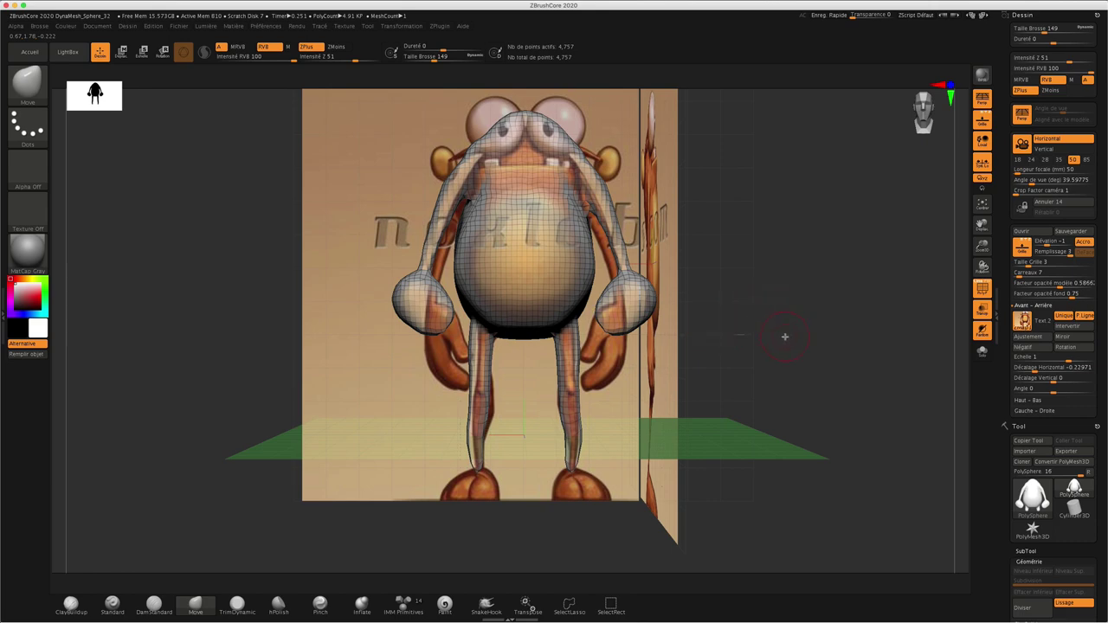
{"action": "mouse_move", "coordinate": [792, 339]}
{"action": "left_mouse_down"}
{"action": "mouse_move", "coordinate": [742, 339]}
{"action": "mouse_move", "coordinate": [800, 331]}
{"action": "mouse_move", "coordinate": [783, 337]}
{"action": "left_mouse_up"}
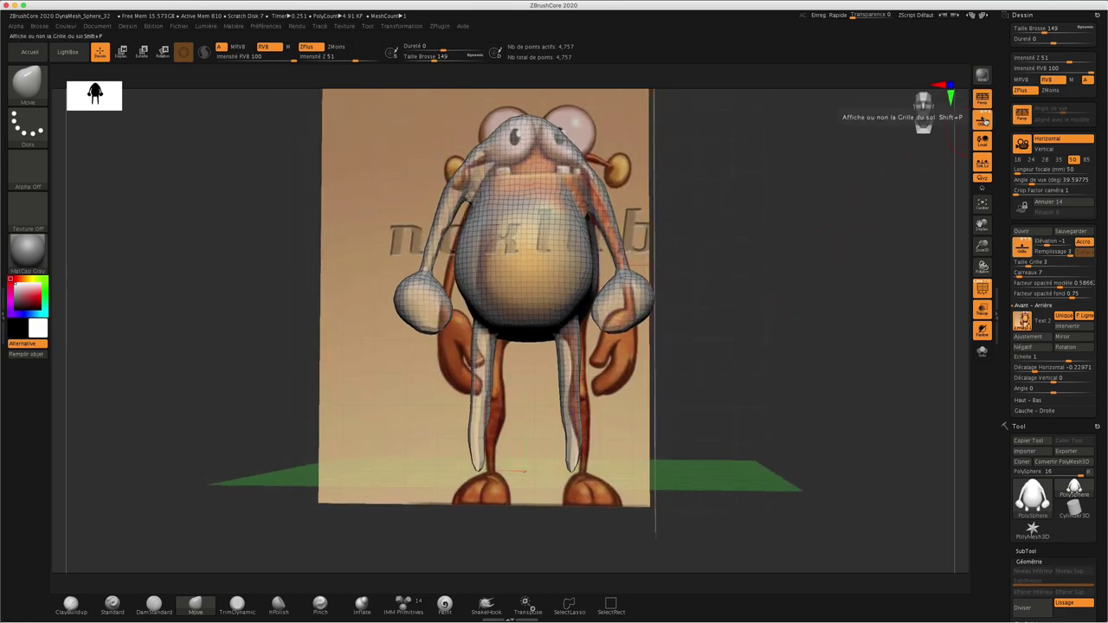
Turn off the floor grid, orbit to a three-quarter view and enable interface Transparence.
{"action": "left_click", "coordinate": [984, 121]}
{"action": "left_click_drag", "start_coordinate": [791, 252], "coordinate": [562, 295]}
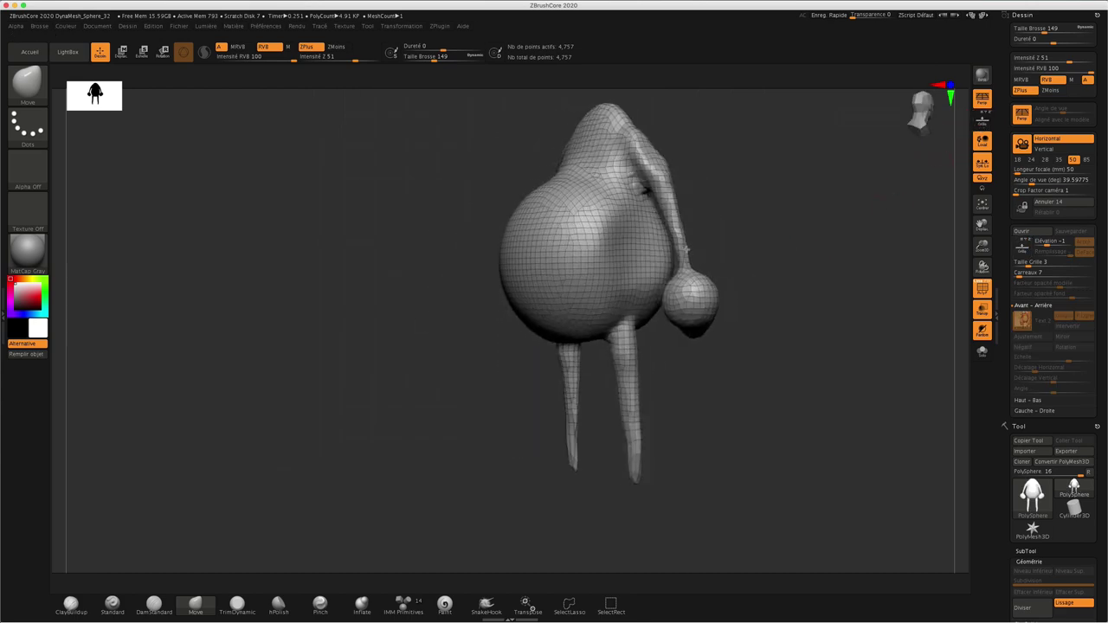
{"action": "mouse_move", "coordinate": [687, 250]}
{"action": "left_mouse_down"}
{"action": "mouse_move", "coordinate": [673, 245]}
{"action": "mouse_move", "coordinate": [747, 240]}
{"action": "mouse_move", "coordinate": [714, 236]}
{"action": "mouse_move", "coordinate": [730, 243]}
{"action": "left_mouse_up"}
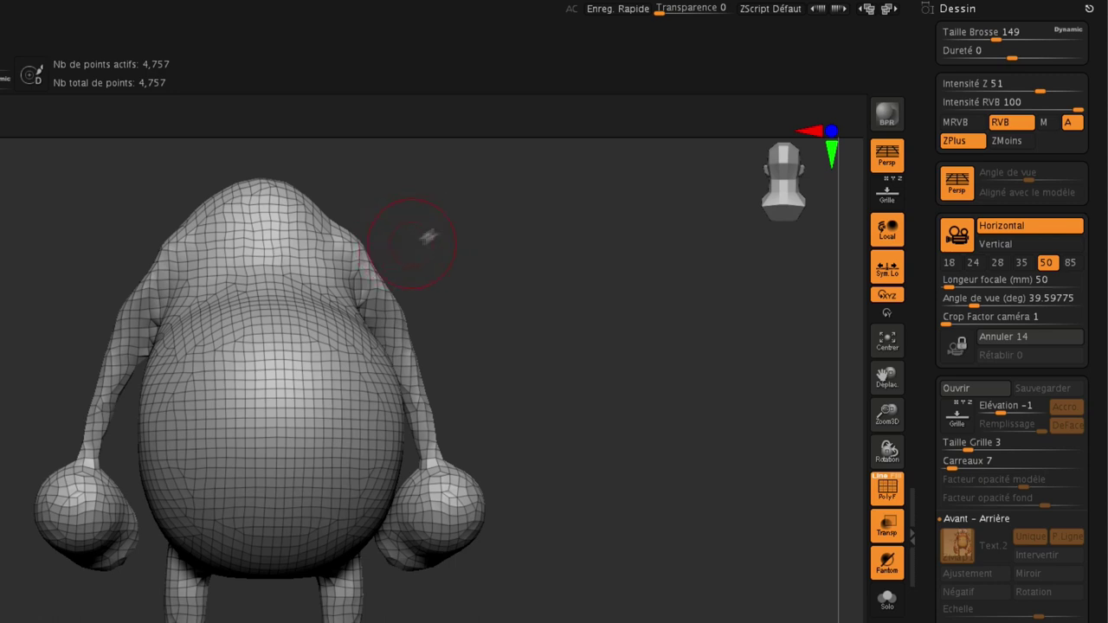
{"action": "left_click", "coordinate": [676, 10]}
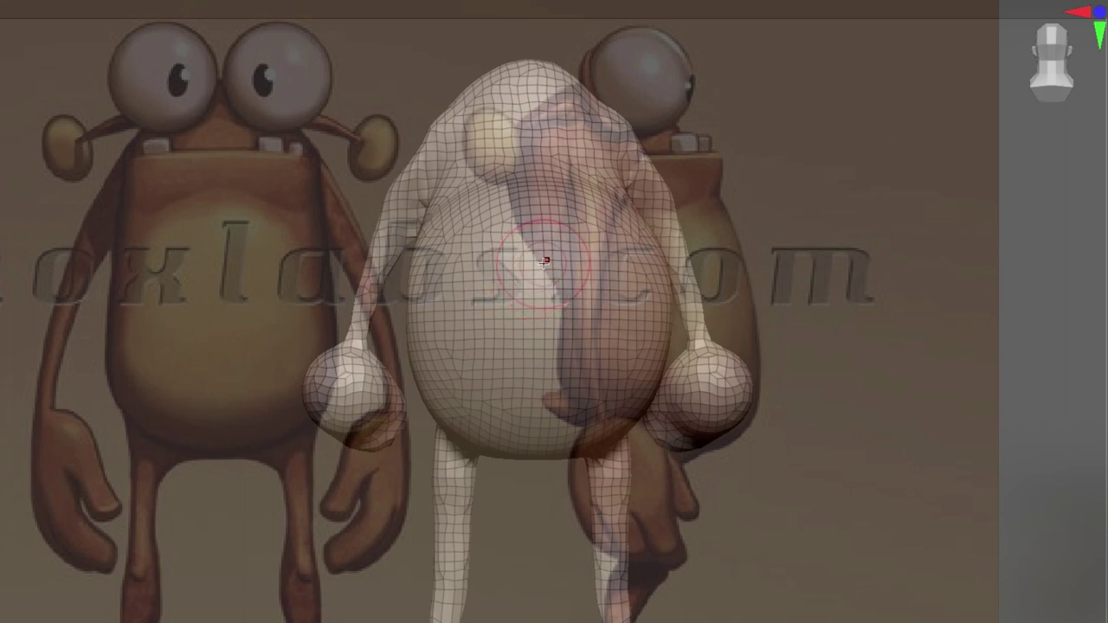
Slide the model left along X with the Move Transpose gizmo over the front-view reference.
{"action": "key", "text": "w"}
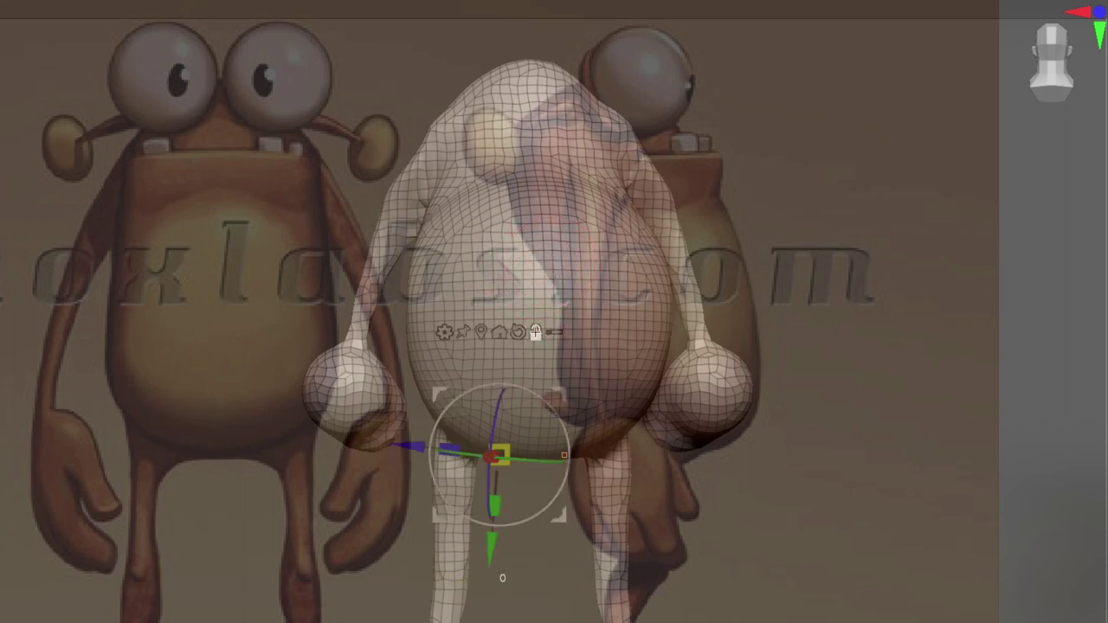
{"action": "left_click", "coordinate": [517, 332]}
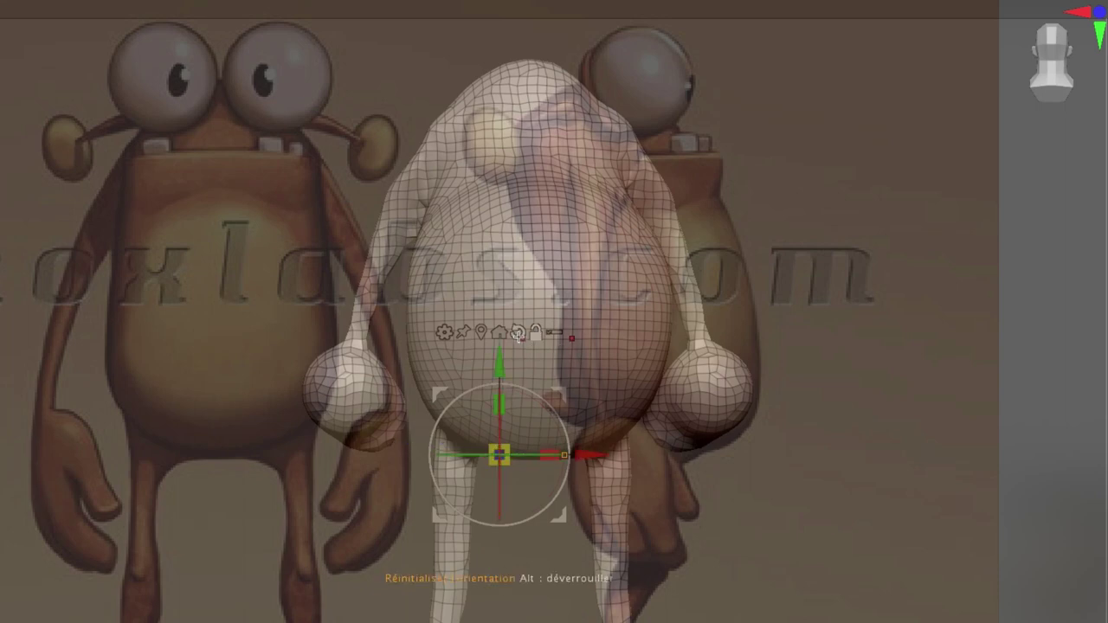
{"action": "left_click", "coordinate": [498, 333]}
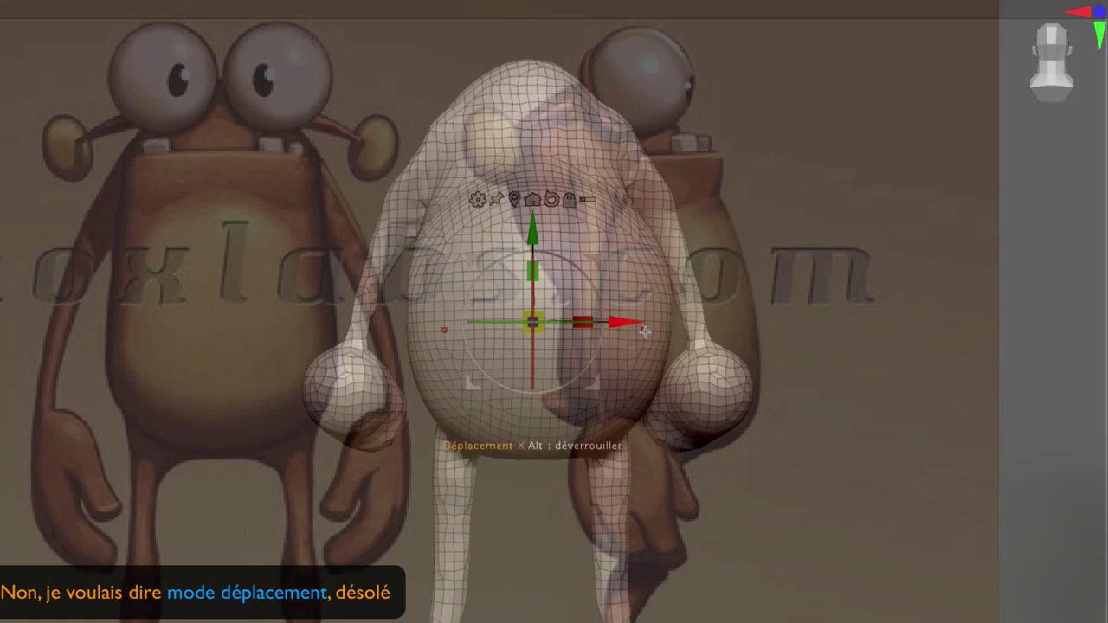
{"action": "left_click_drag", "start_coordinate": [627, 323], "coordinate": [304, 322]}
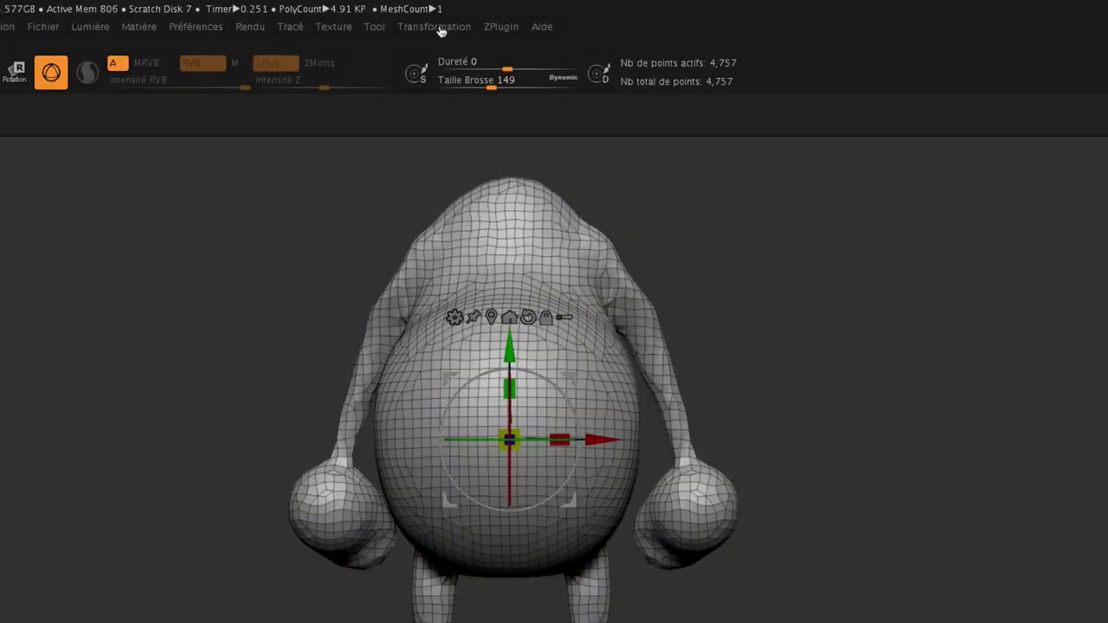
{"action": "left_click", "coordinate": [441, 32]}
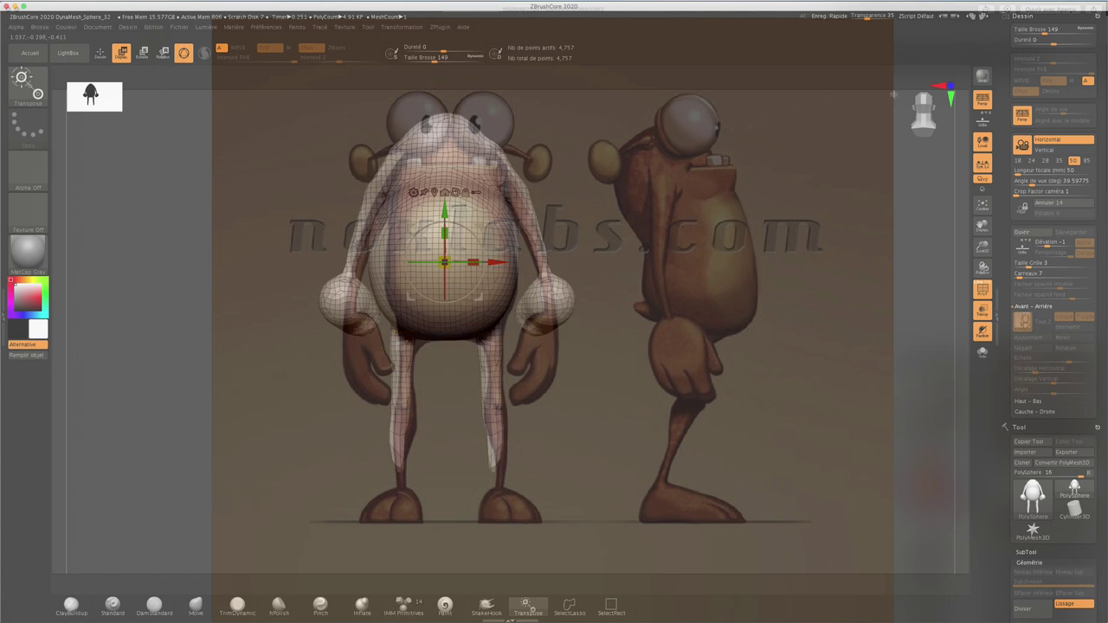
Switch to a side view with the model centred on the canvas.
{"action": "left_click", "coordinate": [935, 111]}
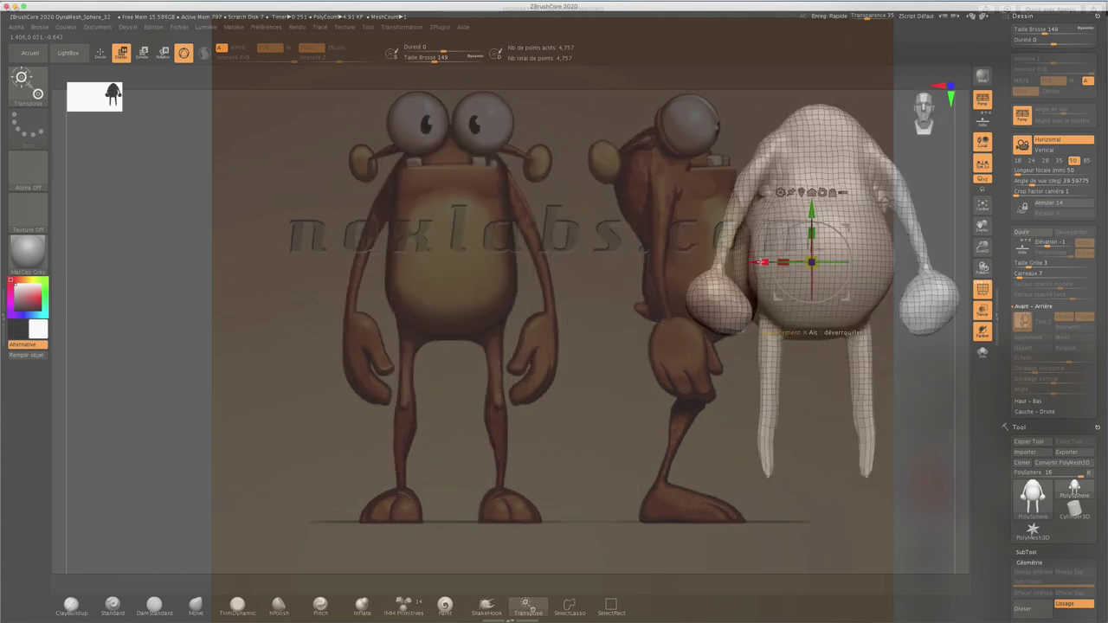
{"action": "left_click_drag", "start_coordinate": [758, 261], "coordinate": [424, 261]}
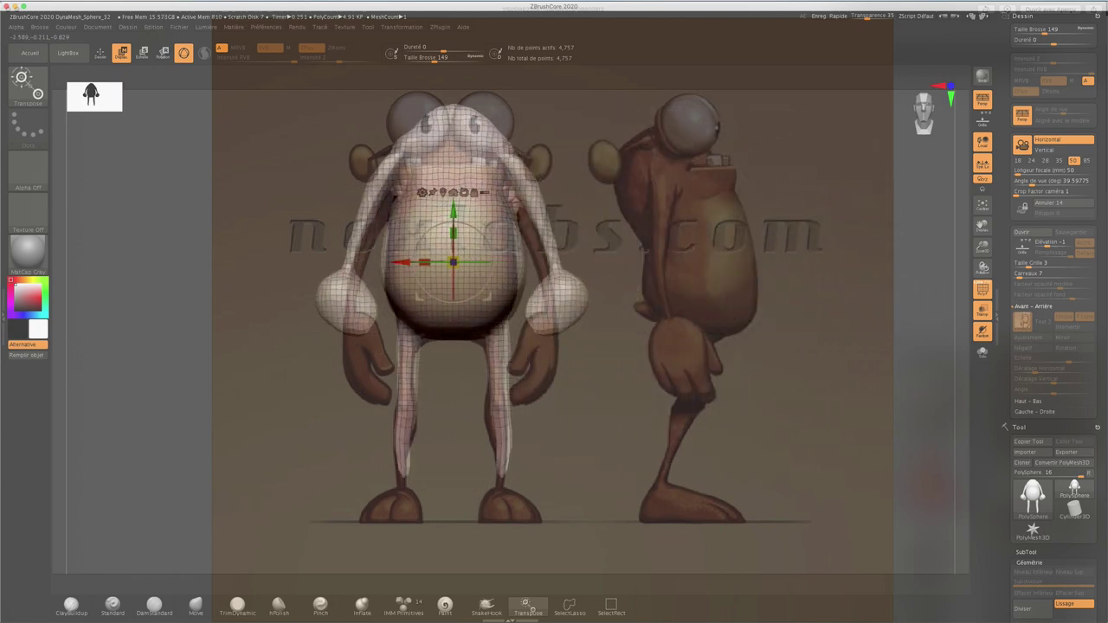
{"action": "left_click", "coordinate": [924, 111]}
{"action": "left_click", "coordinate": [924, 111]}
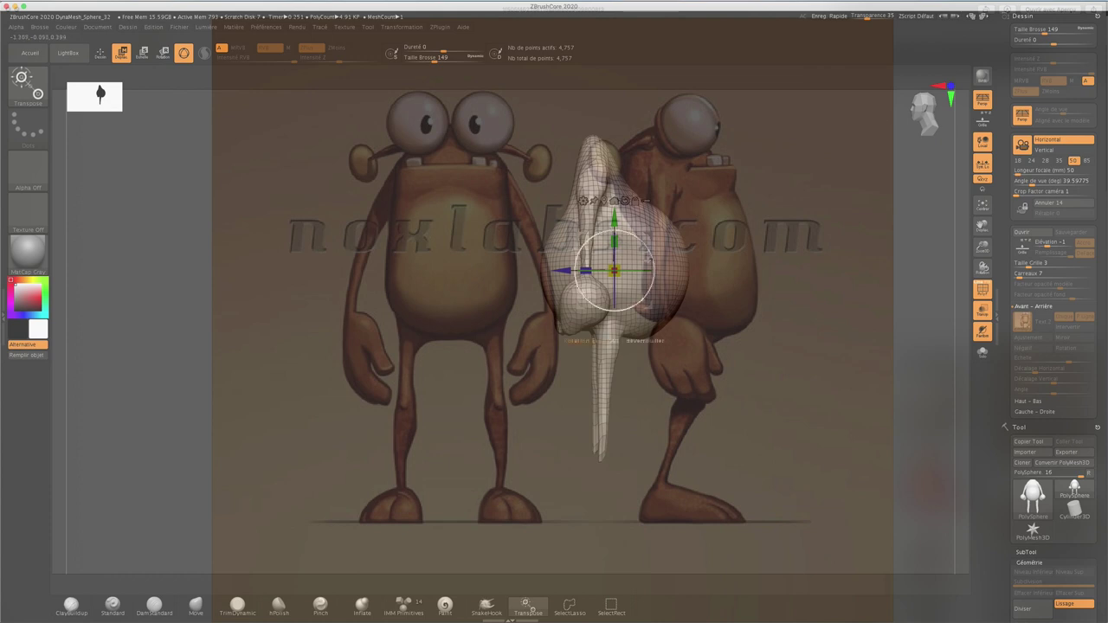
{"action": "mouse_move", "coordinate": [767, 164]}
{"action": "left_mouse_down"}
{"action": "mouse_move", "coordinate": [767, 153]}
{"action": "mouse_move", "coordinate": [774, 167]}
{"action": "left_mouse_up"}
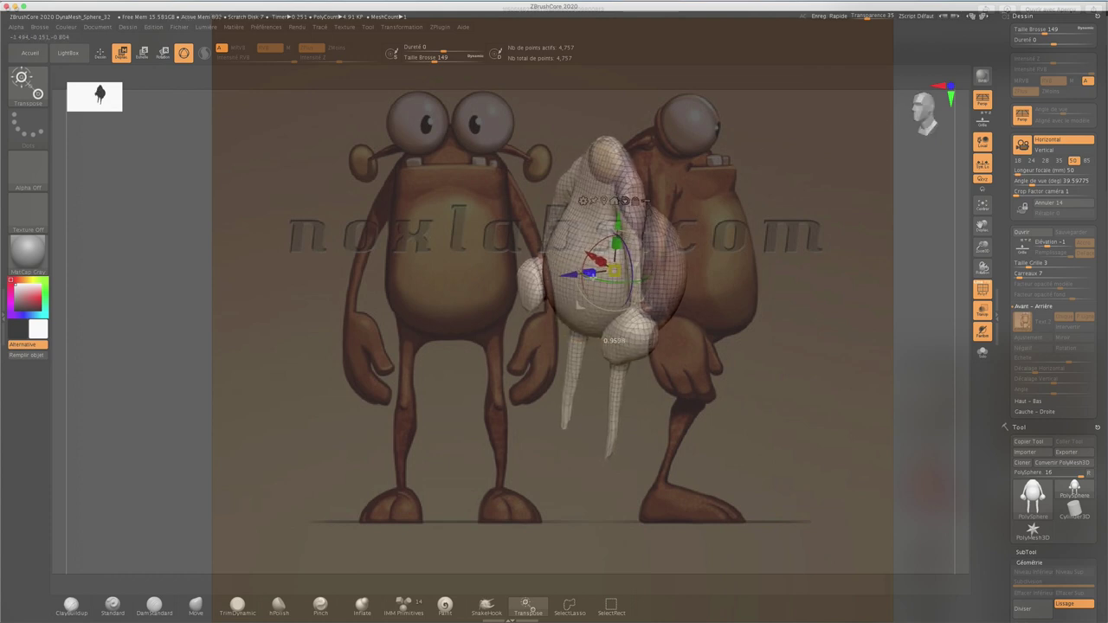
Rotate the mesh about Y over the side reference until the lump faces left, then resume Draw mode.
{"action": "mouse_move", "coordinate": [636, 259]}
{"action": "left_mouse_down"}
{"action": "mouse_move", "coordinate": [597, 264]}
{"action": "mouse_move", "coordinate": [602, 281]}
{"action": "mouse_move", "coordinate": [670, 267]}
{"action": "left_mouse_up"}
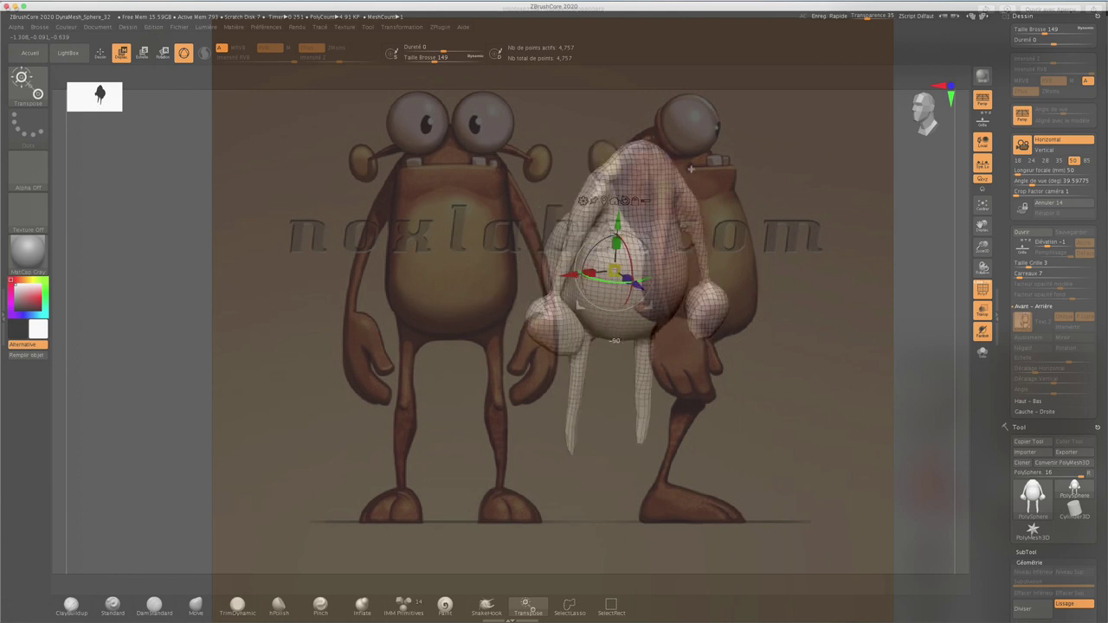
{"action": "left_click_drag", "start_coordinate": [686, 109], "coordinate": [752, 86]}
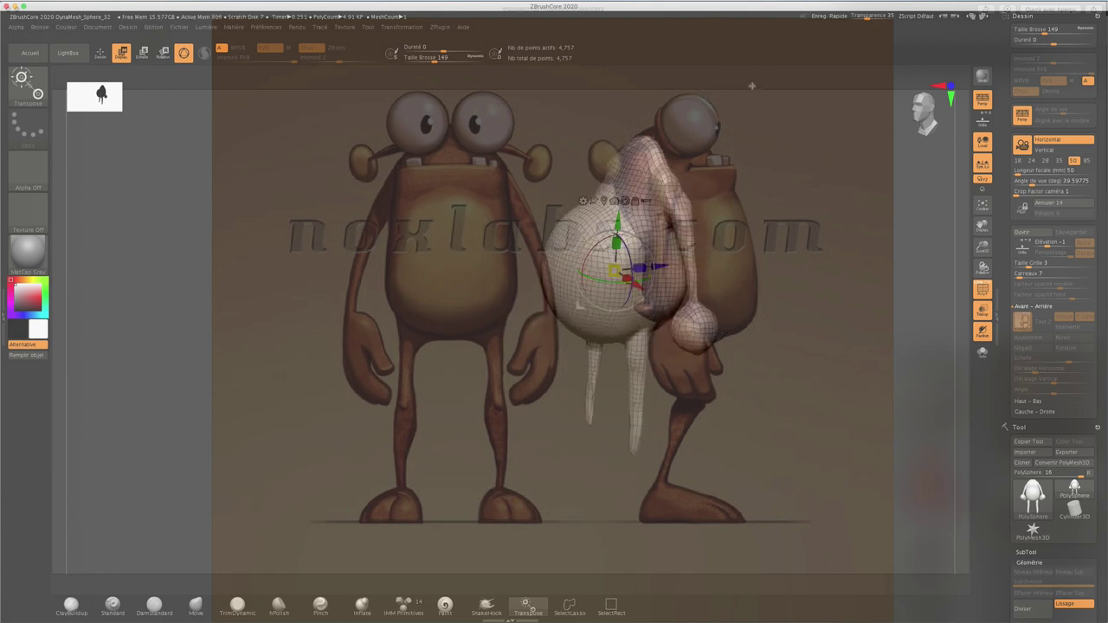
{"action": "left_click_drag", "start_coordinate": [730, 212], "coordinate": [740, 216]}
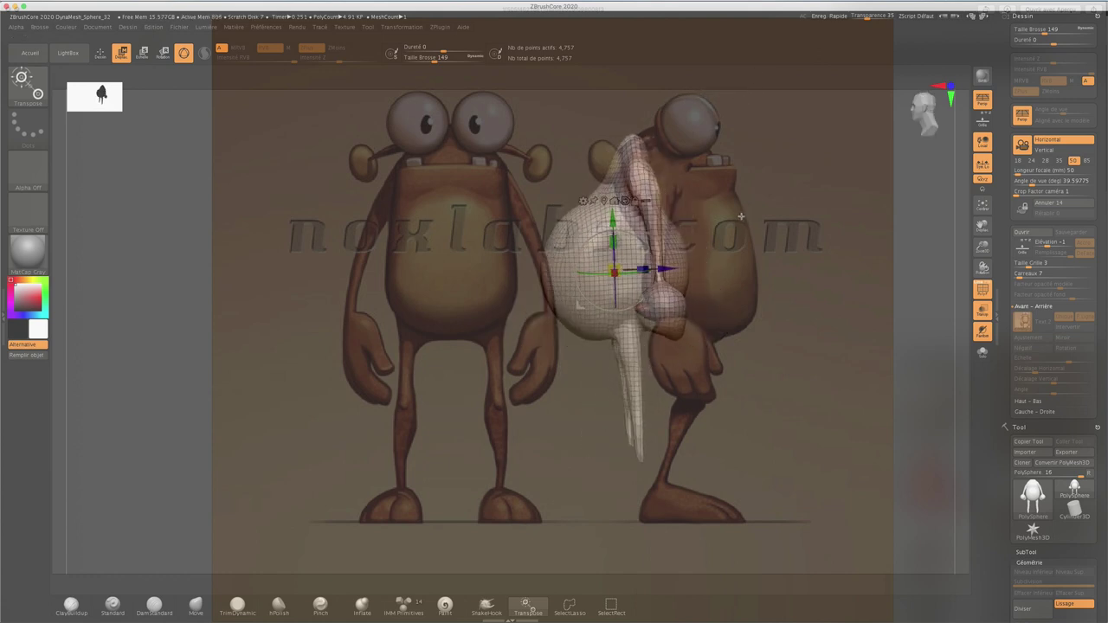
{"action": "left_click_drag", "start_coordinate": [615, 340], "coordinate": [680, 339]}
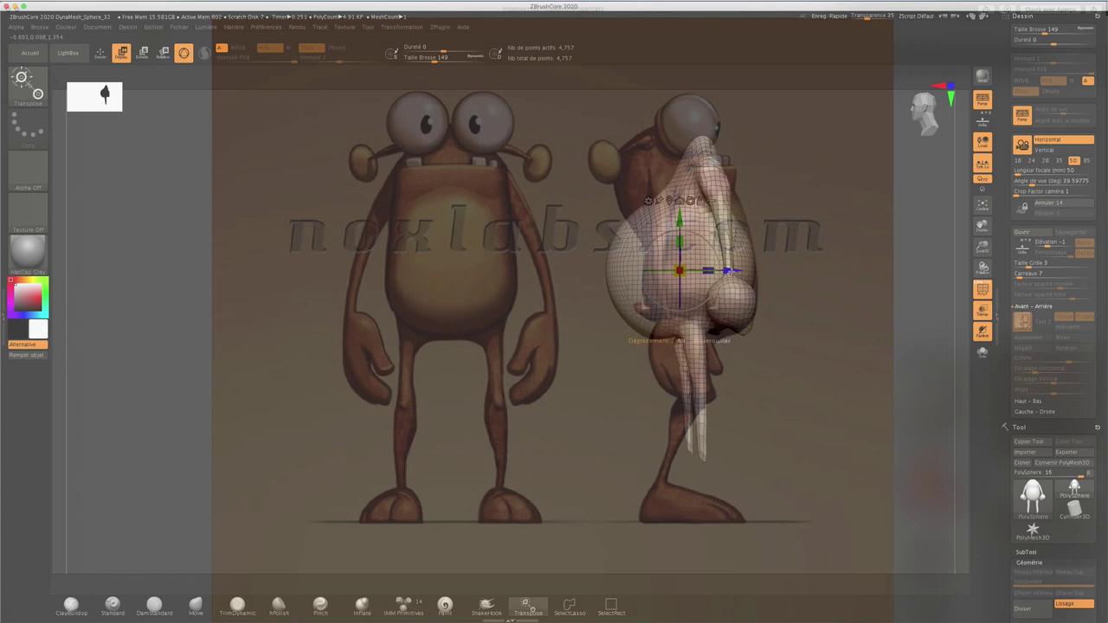
{"action": "left_click_drag", "start_coordinate": [671, 281], "coordinate": [684, 279]}
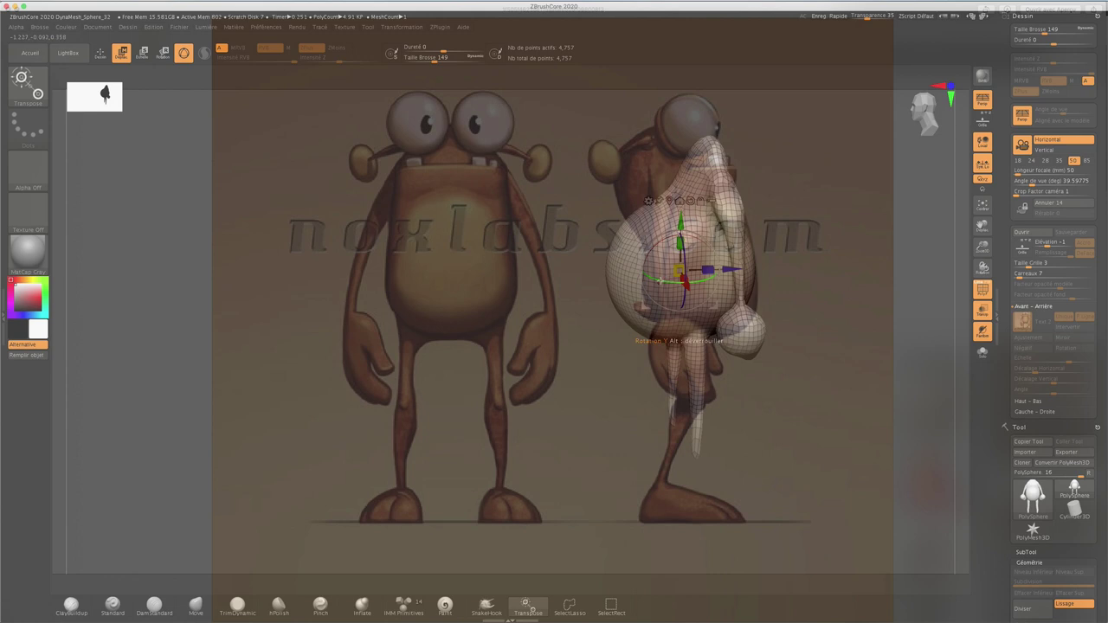
{"action": "mouse_move", "coordinate": [663, 280]}
{"action": "left_mouse_down"}
{"action": "mouse_move", "coordinate": [758, 248]}
{"action": "mouse_move", "coordinate": [770, 229]}
{"action": "left_mouse_up"}
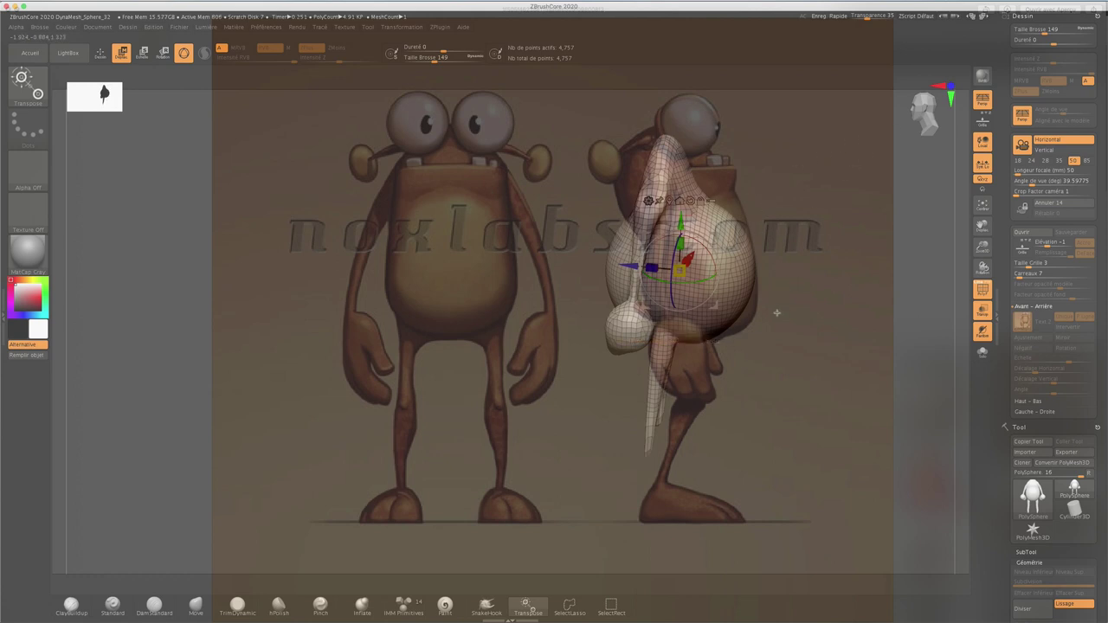
{"action": "left_click_drag", "start_coordinate": [776, 313], "coordinate": [787, 299]}
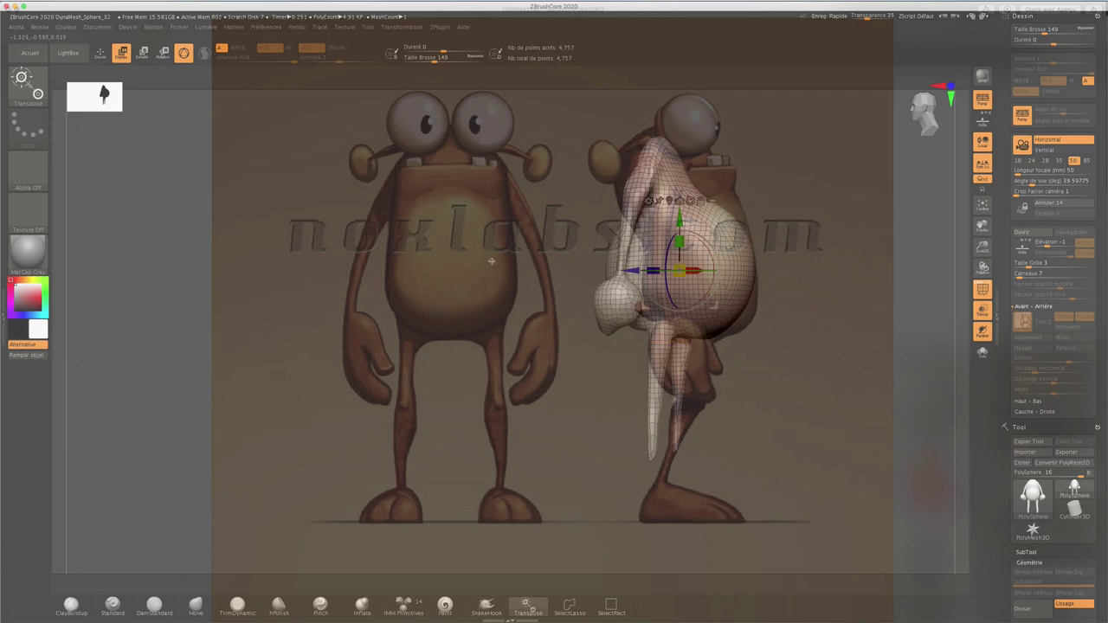
{"action": "key", "text": "q"}
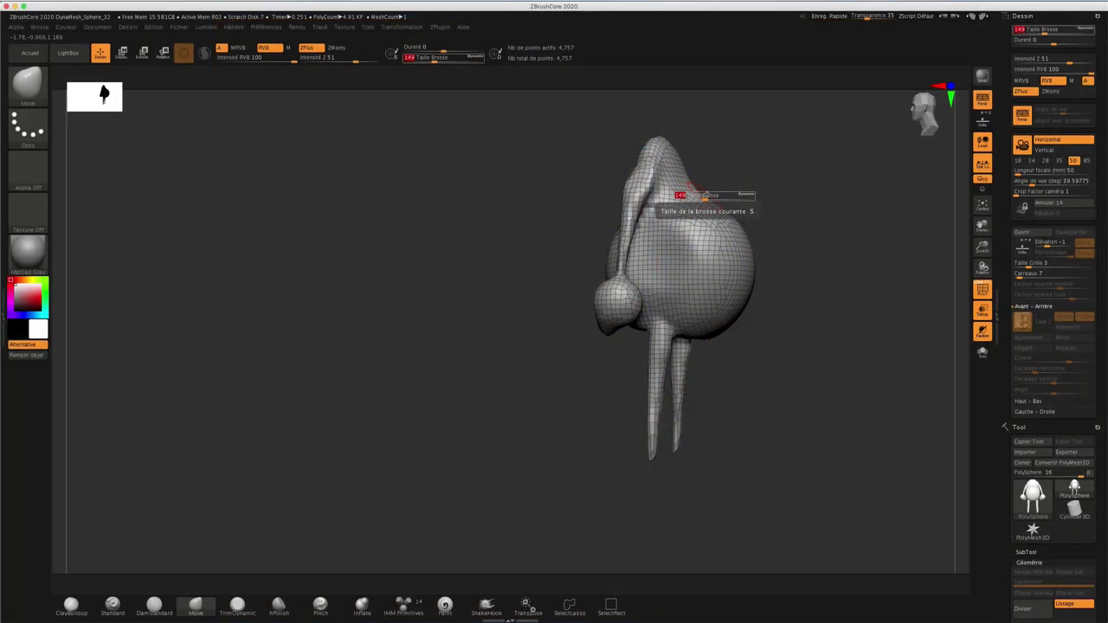
Set brush size to 311 and pull the upper and lower belly outward to the right.
{"action": "key", "text": "s"}
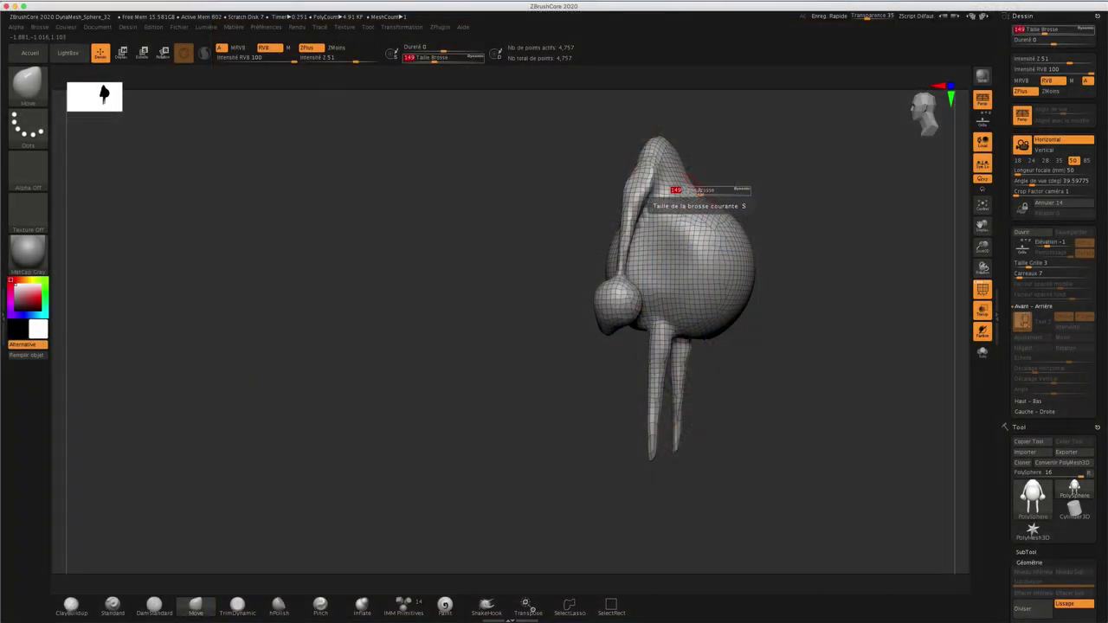
{"action": "left_click", "coordinate": [697, 189]}
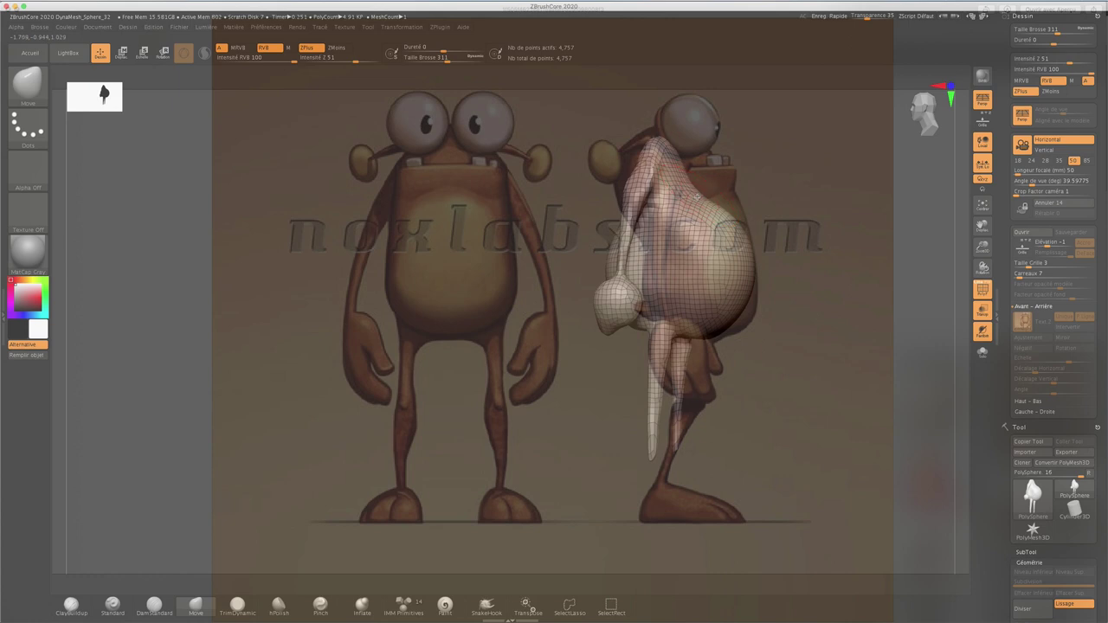
{"action": "left_click_drag", "start_coordinate": [697, 198], "coordinate": [742, 225]}
{"action": "left_click_drag", "start_coordinate": [737, 320], "coordinate": [760, 328]}
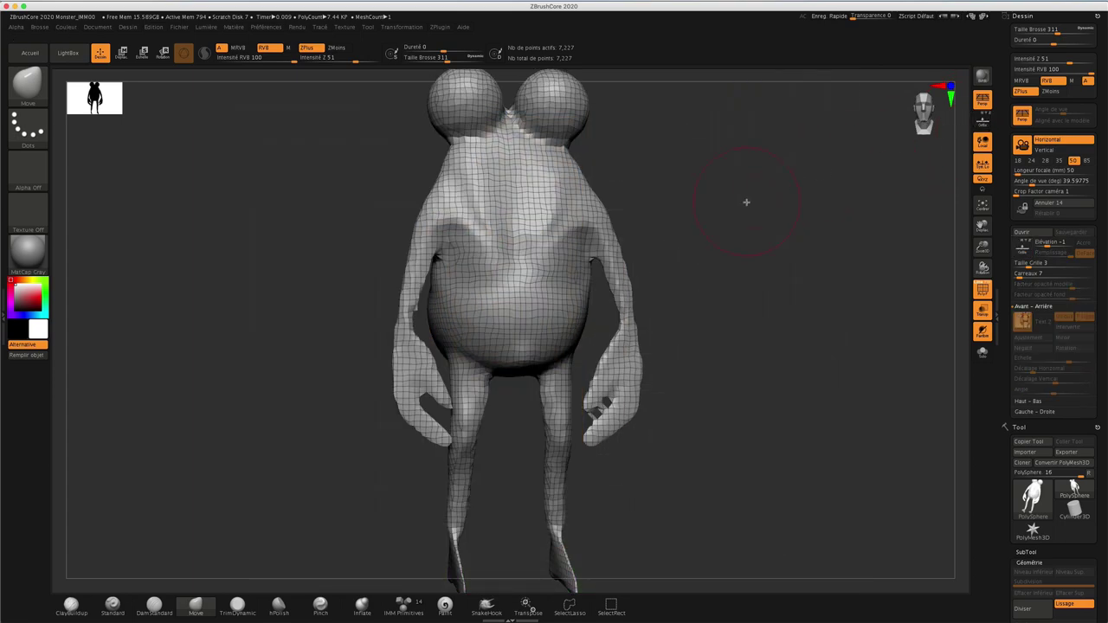
Orbit the fuller monster from a three-quarter view to front and back to three-quarter.
{"action": "mouse_move", "coordinate": [746, 203]}
{"action": "left_mouse_down"}
{"action": "mouse_move", "coordinate": [684, 188]}
{"action": "mouse_move", "coordinate": [691, 213]}
{"action": "mouse_move", "coordinate": [676, 203]}
{"action": "mouse_move", "coordinate": [727, 208]}
{"action": "mouse_move", "coordinate": [746, 196]}
{"action": "left_mouse_up"}
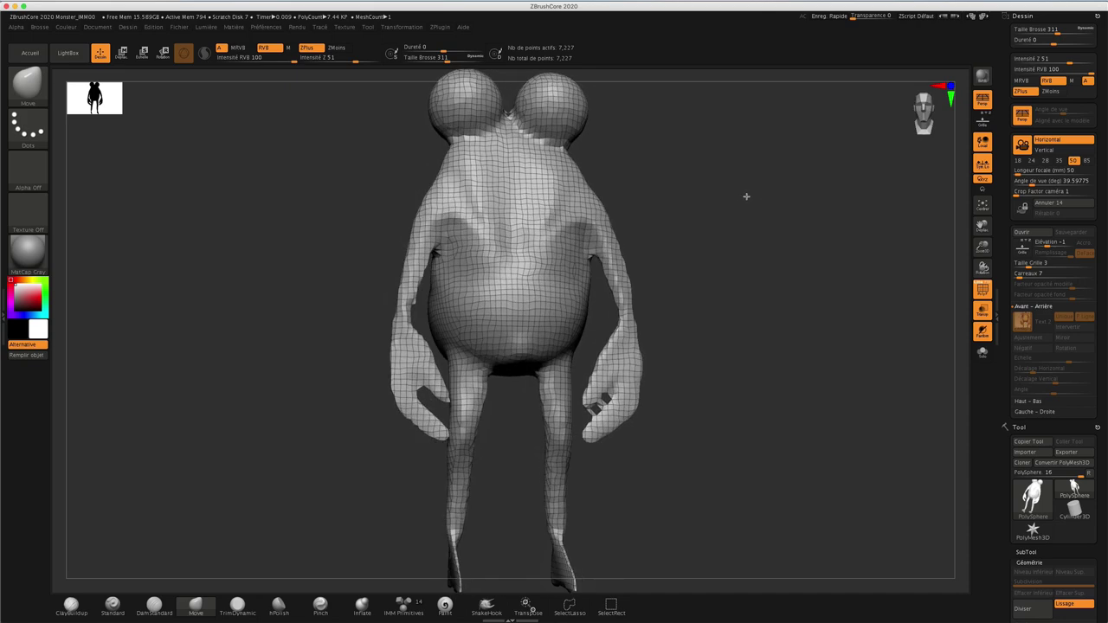
{"action": "mouse_move", "coordinate": [750, 197]}
{"action": "left_mouse_down"}
{"action": "mouse_move", "coordinate": [764, 193]}
{"action": "mouse_move", "coordinate": [748, 208]}
{"action": "mouse_move", "coordinate": [754, 170]}
{"action": "mouse_move", "coordinate": [723, 230]}
{"action": "mouse_move", "coordinate": [741, 228]}
{"action": "mouse_move", "coordinate": [673, 234]}
{"action": "left_mouse_up"}
{"action": "mouse_move", "coordinate": [685, 242]}
{"action": "left_mouse_down"}
{"action": "mouse_move", "coordinate": [707, 249]}
{"action": "mouse_move", "coordinate": [667, 232]}
{"action": "mouse_move", "coordinate": [634, 244]}
{"action": "left_mouse_up"}
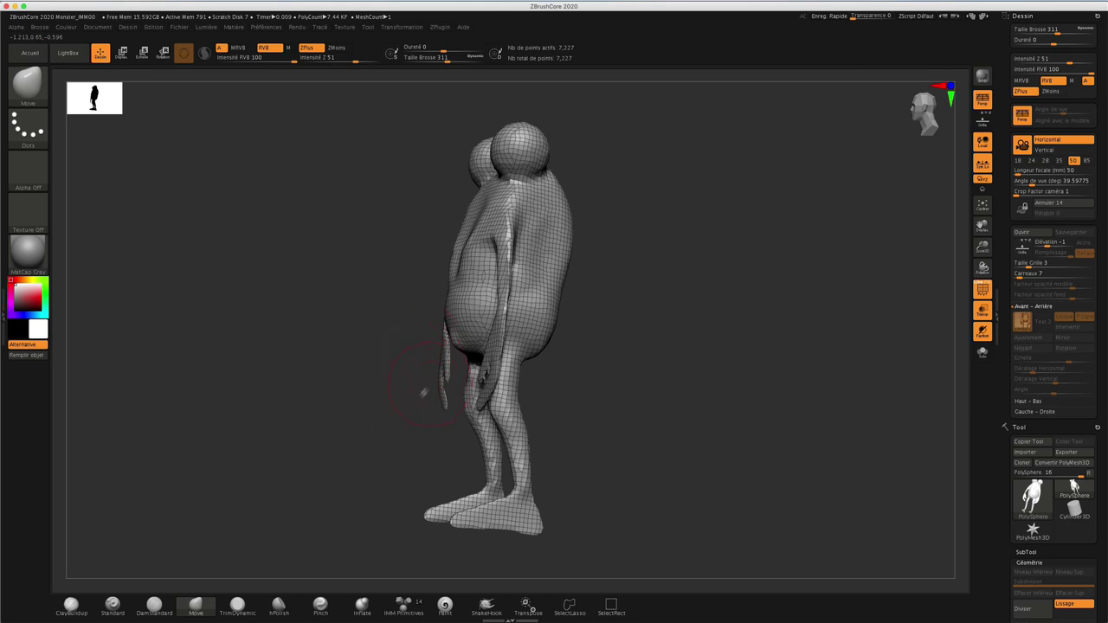
Thicken both feet with symmetric ClayBuildup strokes from the rear, then select the Inflate brush.
{"action": "left_click", "coordinate": [71, 605]}
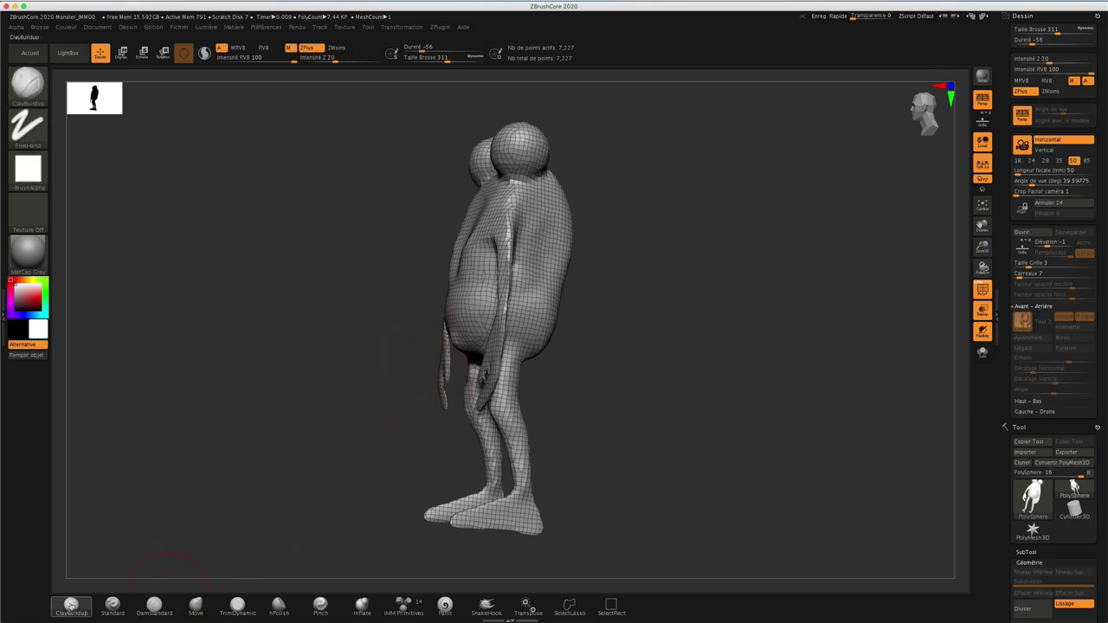
{"action": "left_click_drag", "start_coordinate": [643, 298], "coordinate": [698, 292]}
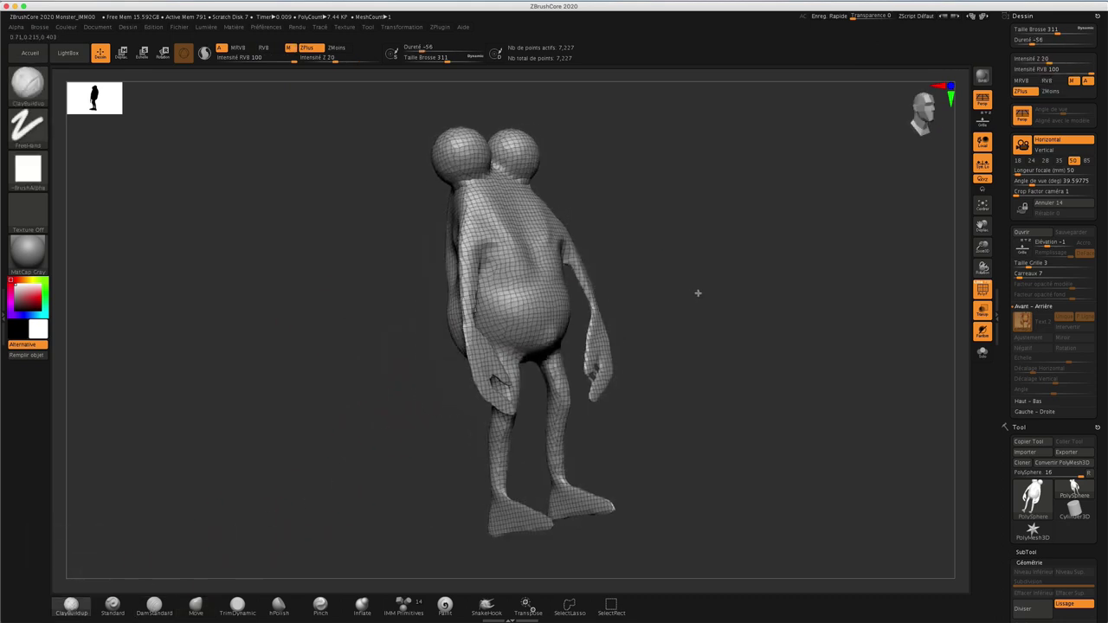
{"action": "mouse_move", "coordinate": [557, 498]}
{"action": "left_mouse_down"}
{"action": "mouse_move", "coordinate": [581, 494]}
{"action": "mouse_move", "coordinate": [562, 479]}
{"action": "left_mouse_up"}
{"action": "mouse_move", "coordinate": [667, 439]}
{"action": "left_mouse_down"}
{"action": "mouse_move", "coordinate": [614, 441]}
{"action": "mouse_move", "coordinate": [663, 439]}
{"action": "mouse_move", "coordinate": [650, 429]}
{"action": "left_mouse_up"}
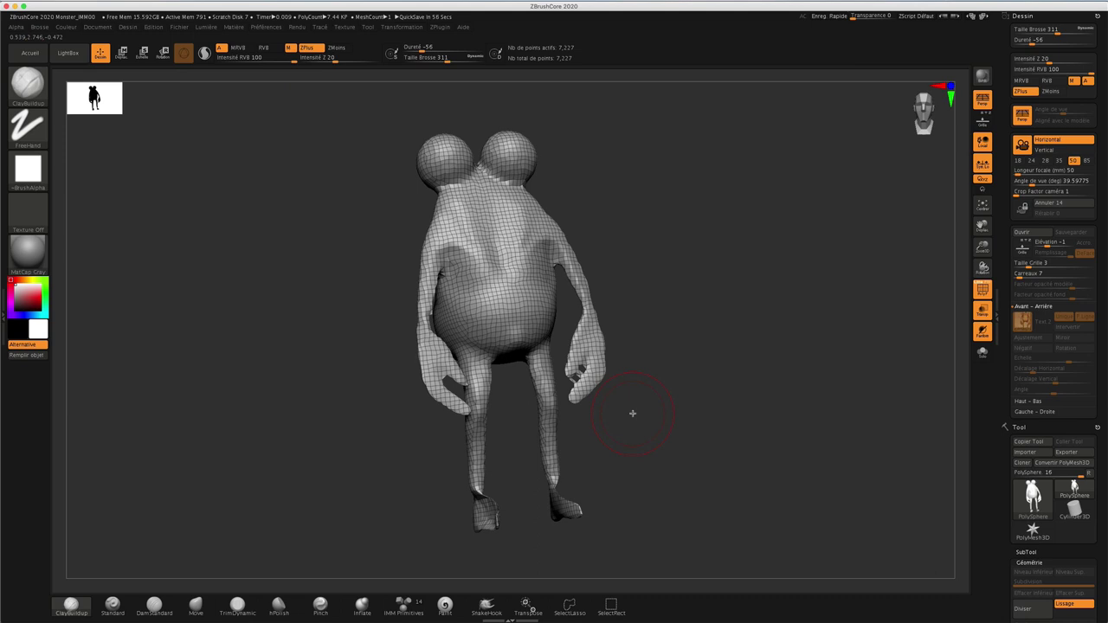
{"action": "key", "text": "ctrl"}
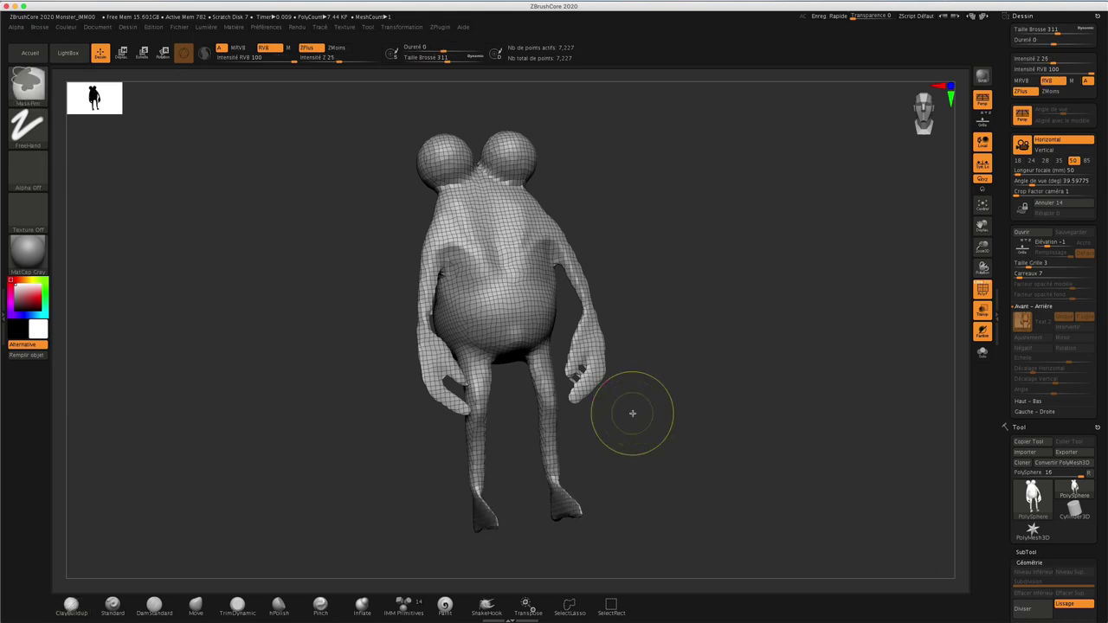
{"action": "left_click", "coordinate": [364, 601]}
{"action": "mouse_move", "coordinate": [596, 450]}
{"action": "left_mouse_down"}
{"action": "mouse_move", "coordinate": [651, 427]}
{"action": "mouse_move", "coordinate": [643, 401]}
{"action": "mouse_move", "coordinate": [555, 504]}
{"action": "left_mouse_up"}
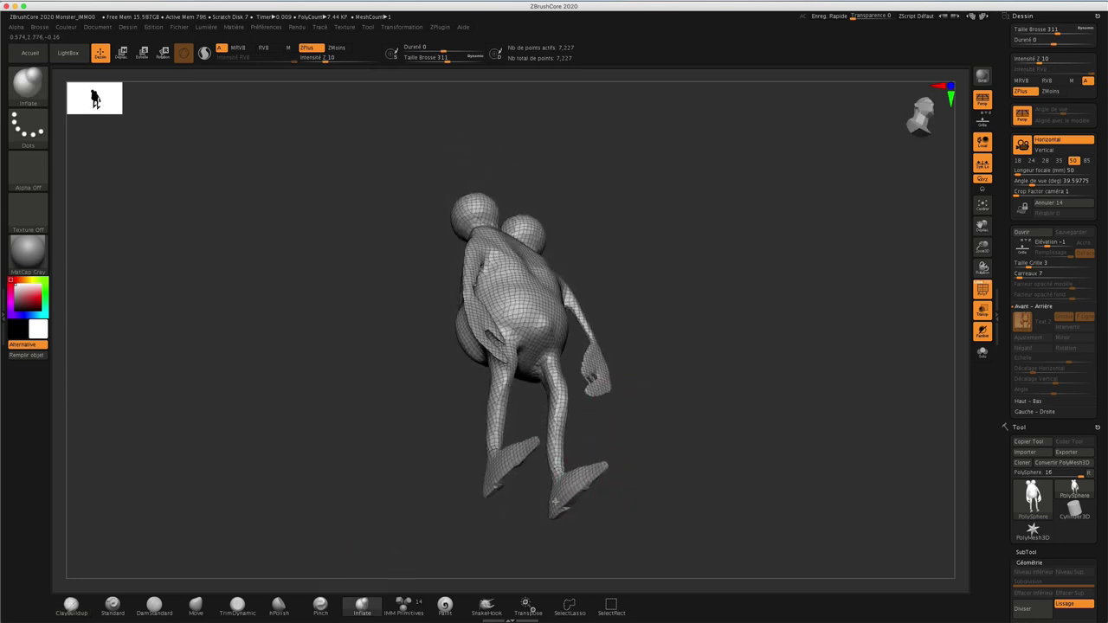
Inflate the feet from below and both hands from an upright back view.
{"action": "mouse_move", "coordinate": [651, 439]}
{"action": "left_mouse_down"}
{"action": "mouse_move", "coordinate": [606, 437]}
{"action": "mouse_move", "coordinate": [556, 458]}
{"action": "mouse_move", "coordinate": [606, 495]}
{"action": "mouse_move", "coordinate": [691, 449]}
{"action": "mouse_move", "coordinate": [727, 477]}
{"action": "left_mouse_up"}
{"action": "mouse_move", "coordinate": [579, 447]}
{"action": "left_mouse_down"}
{"action": "mouse_move", "coordinate": [626, 433]}
{"action": "mouse_move", "coordinate": [613, 476]}
{"action": "mouse_move", "coordinate": [645, 467]}
{"action": "mouse_move", "coordinate": [625, 400]}
{"action": "mouse_move", "coordinate": [718, 356]}
{"action": "left_mouse_up"}
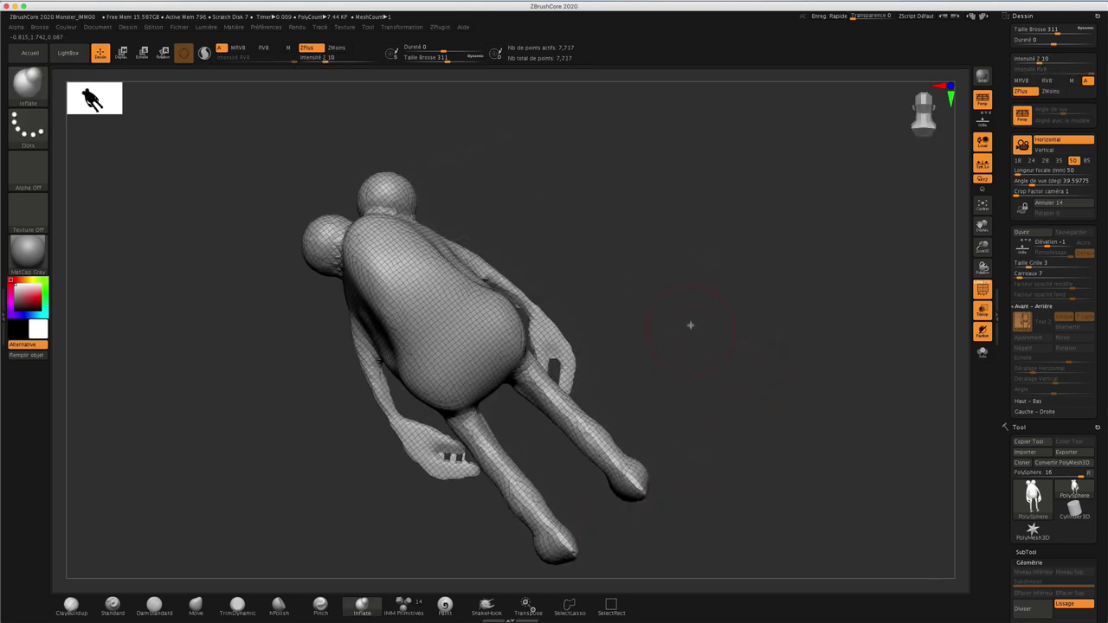
{"action": "mouse_move", "coordinate": [690, 324]}
{"action": "left_mouse_down"}
{"action": "mouse_move", "coordinate": [694, 283]}
{"action": "mouse_move", "coordinate": [742, 242]}
{"action": "mouse_move", "coordinate": [740, 351]}
{"action": "left_mouse_up"}
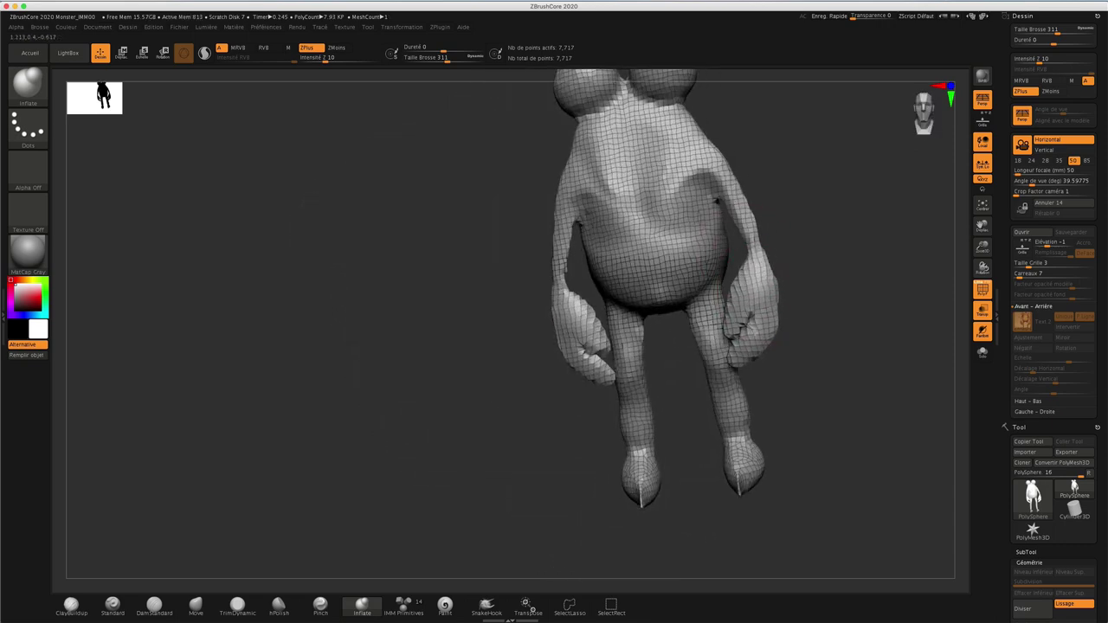
{"action": "left_click_drag", "start_coordinate": [749, 303], "coordinate": [743, 329]}
{"action": "left_click_drag", "start_coordinate": [717, 201], "coordinate": [723, 186]}
{"action": "mouse_move", "coordinate": [784, 225]}
{"action": "left_mouse_down"}
{"action": "mouse_move", "coordinate": [866, 242]}
{"action": "mouse_move", "coordinate": [767, 248]}
{"action": "mouse_move", "coordinate": [774, 216]}
{"action": "mouse_move", "coordinate": [818, 212]}
{"action": "left_mouse_up"}
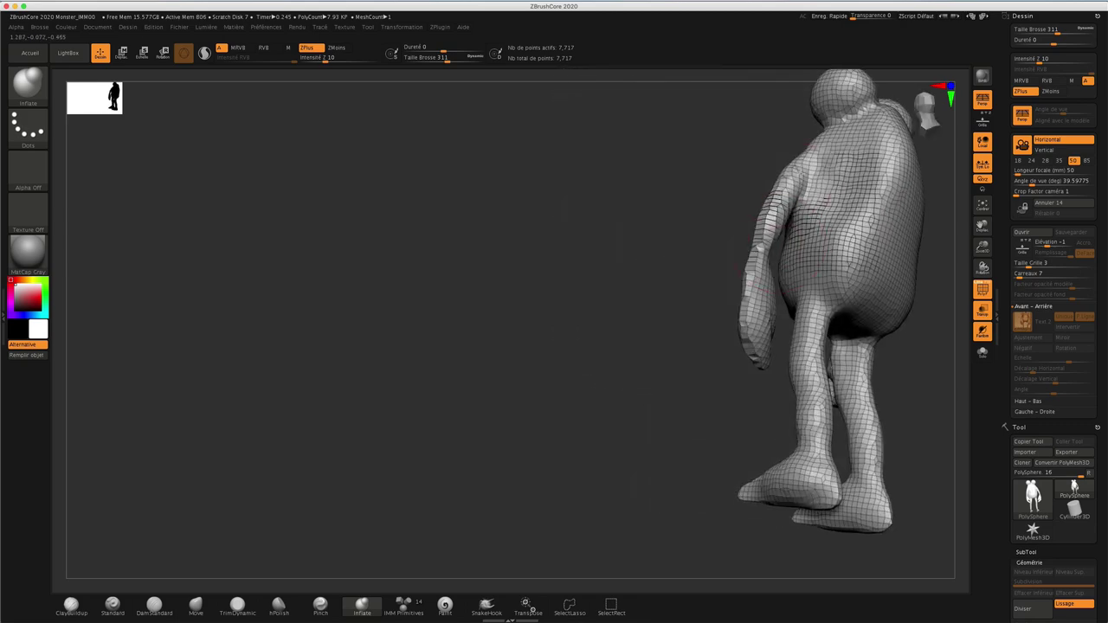
From a centred front view, inflate the neck under the right head bulb.
{"action": "left_click_drag", "start_coordinate": [640, 224], "coordinate": [789, 259]}
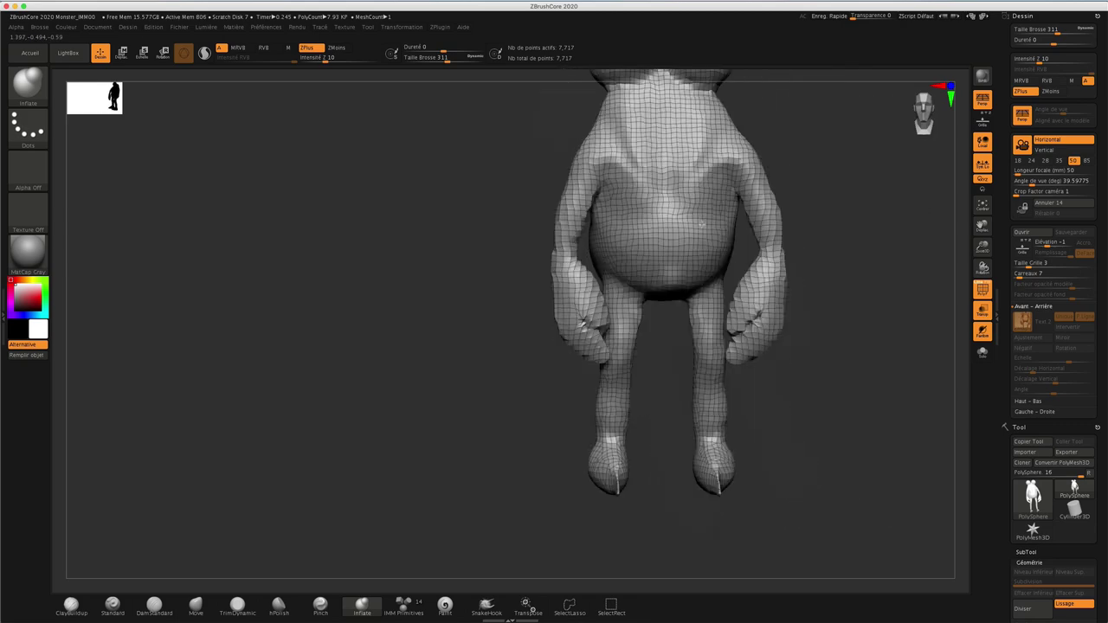
{"action": "mouse_move", "coordinate": [830, 223]}
{"action": "left_mouse_down", "text": "alt"}
{"action": "mouse_move", "coordinate": [774, 297]}
{"action": "mouse_move", "coordinate": [707, 265]}
{"action": "mouse_move", "coordinate": [717, 270]}
{"action": "left_mouse_up", "text": "alt"}
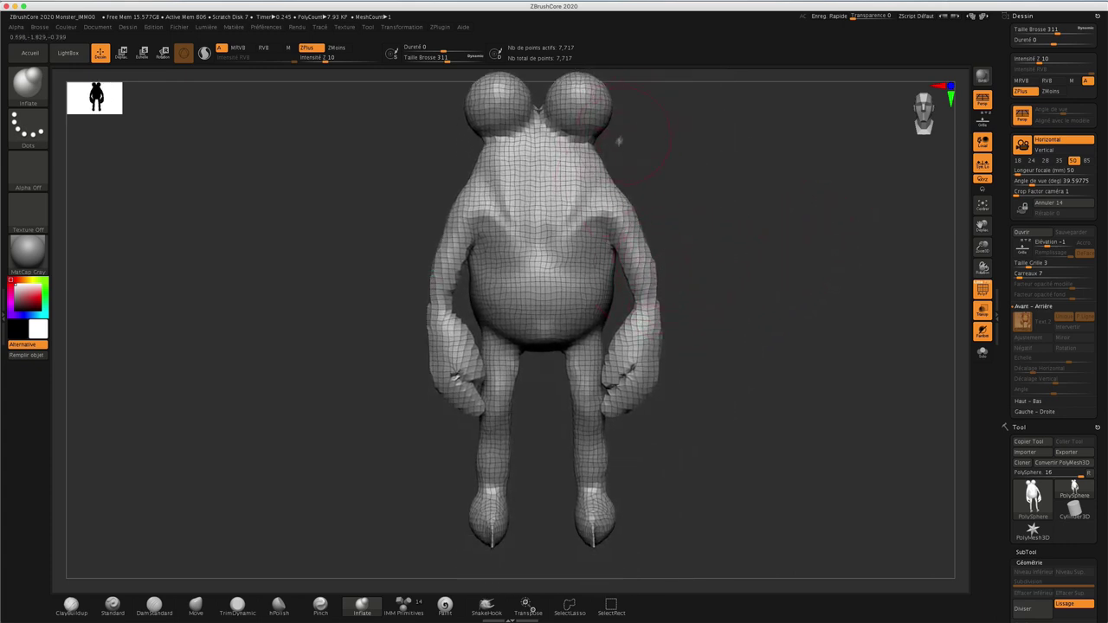
{"action": "mouse_move", "coordinate": [618, 140]}
{"action": "left_mouse_down"}
{"action": "mouse_move", "coordinate": [594, 116]}
{"action": "mouse_move", "coordinate": [563, 136]}
{"action": "mouse_move", "coordinate": [584, 129]}
{"action": "left_mouse_up"}
Show the floor and reference planes and orbit to compare the model against them.
{"action": "left_click", "coordinate": [982, 121]}
{"action": "mouse_move", "coordinate": [685, 195]}
{"action": "left_mouse_down"}
{"action": "mouse_move", "coordinate": [695, 192]}
{"action": "mouse_move", "coordinate": [652, 192]}
{"action": "left_mouse_up"}
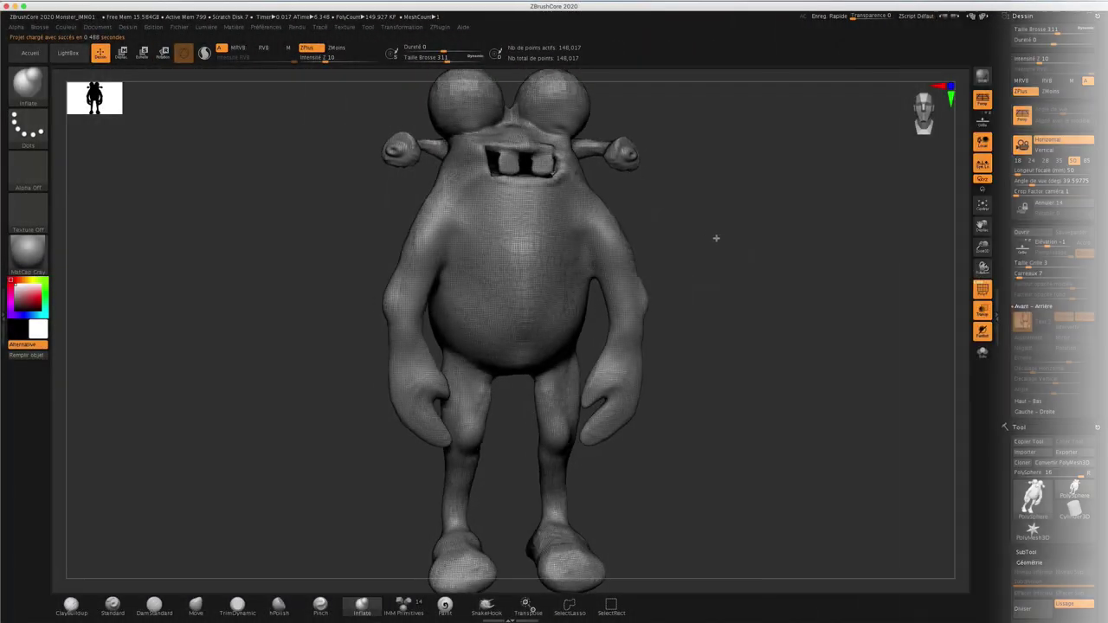
{"action": "mouse_move", "coordinate": [715, 238]}
{"action": "left_mouse_down"}
{"action": "mouse_move", "coordinate": [755, 226]}
{"action": "mouse_move", "coordinate": [695, 220]}
{"action": "mouse_move", "coordinate": [705, 231]}
{"action": "left_mouse_up"}
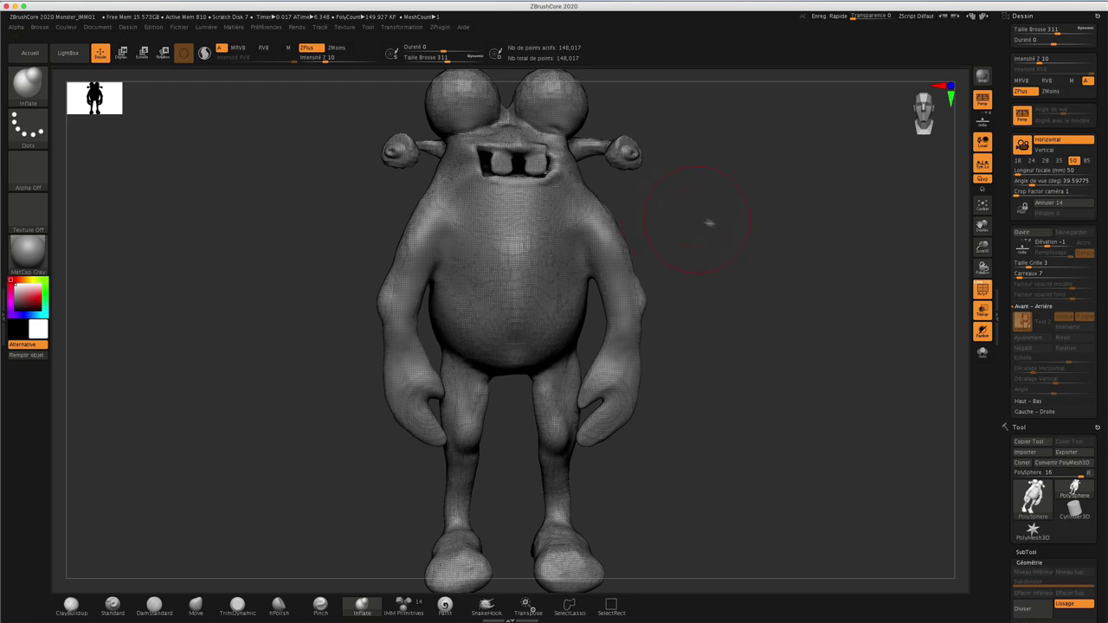
Hide the PolyF wireframe and frame the monster's back in a three-quarter view.
{"action": "left_click", "coordinate": [982, 290]}
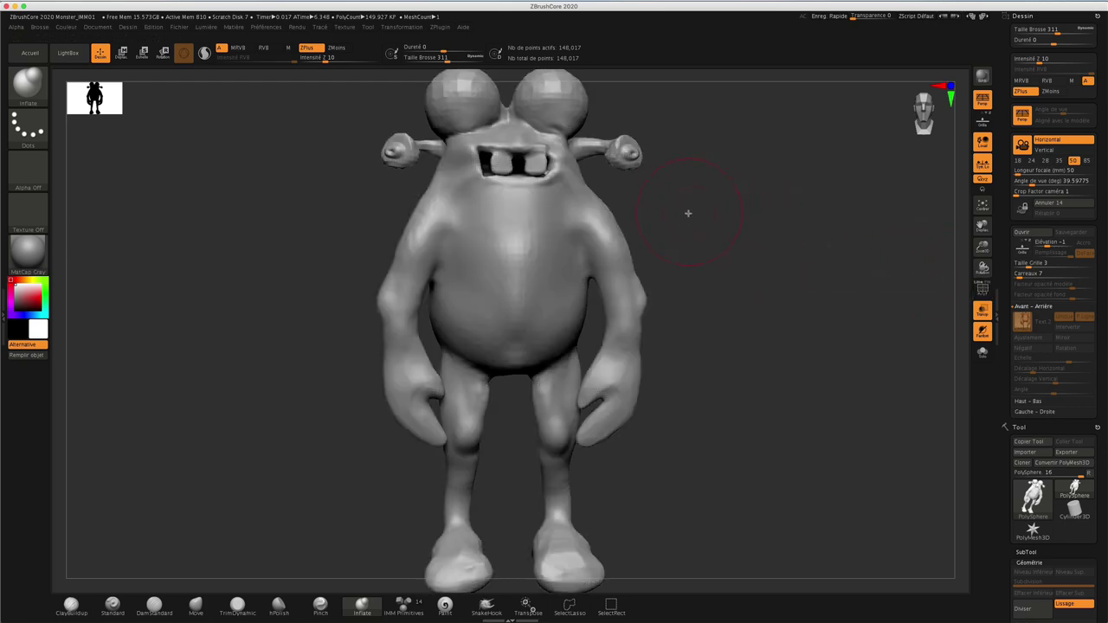
{"action": "left_click_drag", "start_coordinate": [698, 228], "coordinate": [748, 317]}
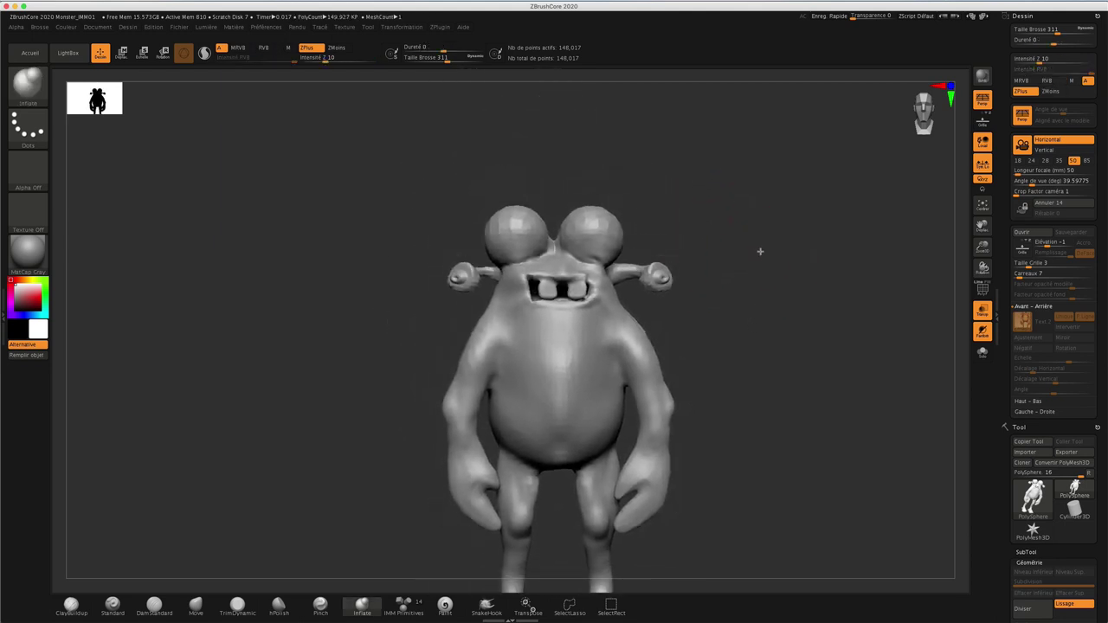
{"action": "mouse_move", "coordinate": [760, 250]}
{"action": "left_mouse_down", "text": "alt"}
{"action": "mouse_move", "coordinate": [764, 337]}
{"action": "mouse_move", "coordinate": [787, 364]}
{"action": "left_mouse_up", "text": "alt"}
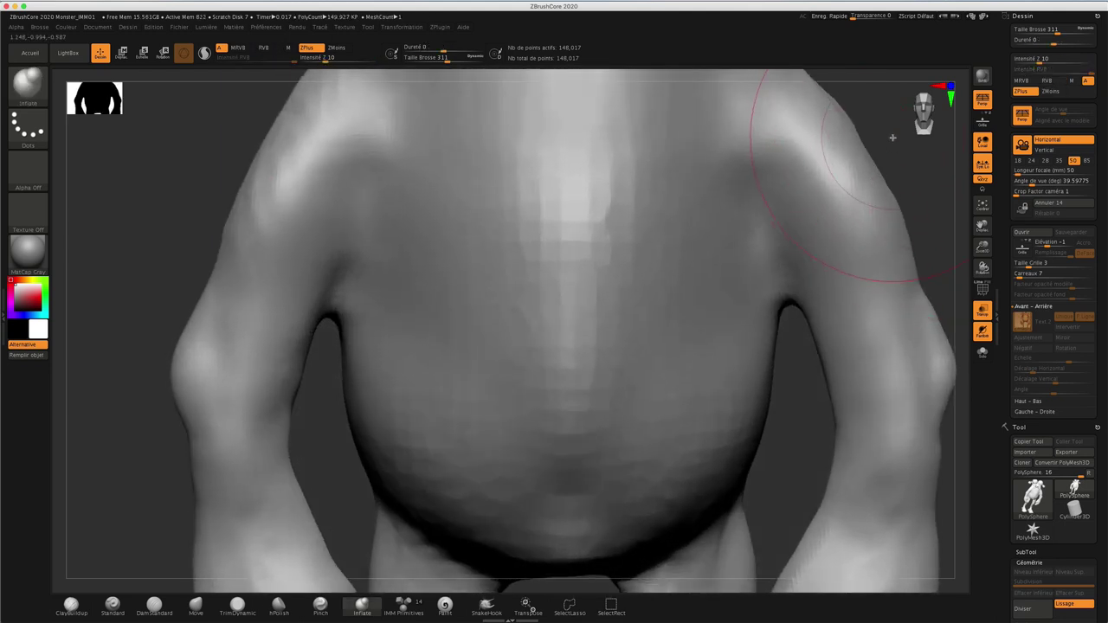
{"action": "mouse_move", "coordinate": [864, 189]}
{"action": "left_mouse_down", "text": "alt"}
{"action": "mouse_move", "coordinate": [876, 148]}
{"action": "mouse_move", "coordinate": [779, 410]}
{"action": "mouse_move", "coordinate": [814, 428]}
{"action": "left_mouse_up", "text": "alt"}
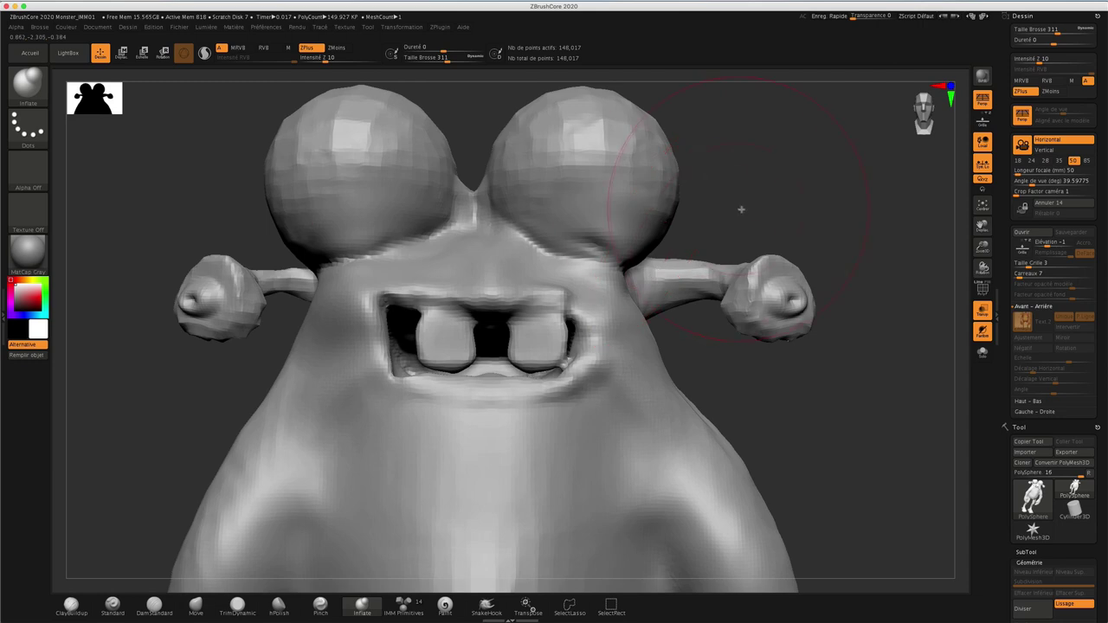
{"action": "left_click_drag", "start_coordinate": [797, 204], "coordinate": [741, 190]}
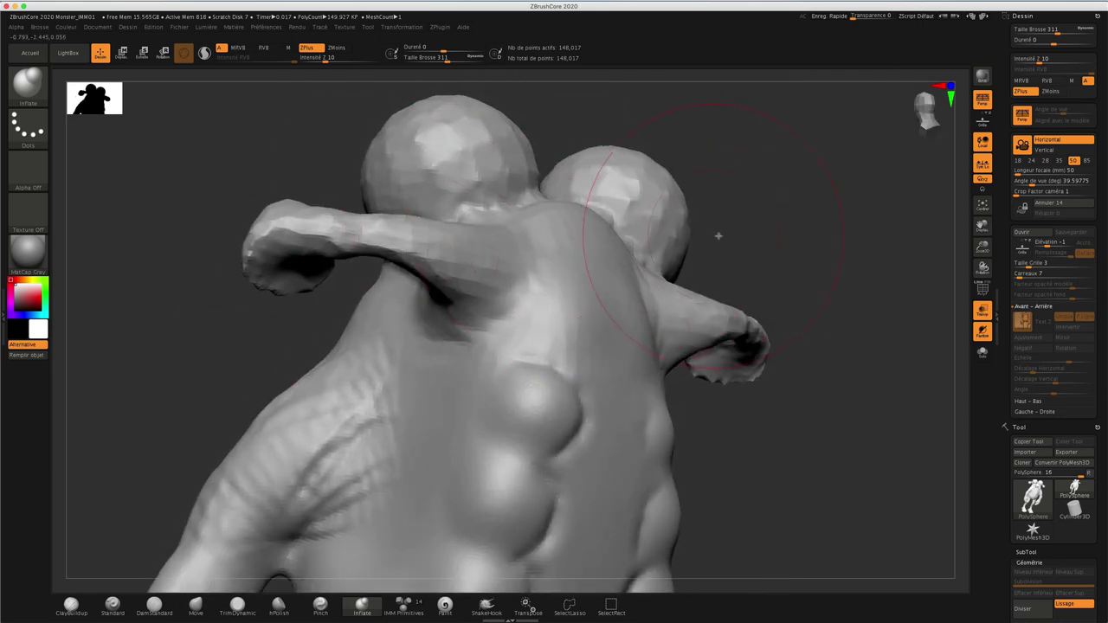
{"action": "mouse_move", "coordinate": [800, 203]}
{"action": "left_mouse_down", "text": "alt"}
{"action": "mouse_move", "coordinate": [714, 329]}
{"action": "mouse_move", "coordinate": [681, 218]}
{"action": "mouse_move", "coordinate": [695, 92]}
{"action": "mouse_move", "coordinate": [695, 292]}
{"action": "mouse_move", "coordinate": [678, 307]}
{"action": "left_mouse_up", "text": "alt"}
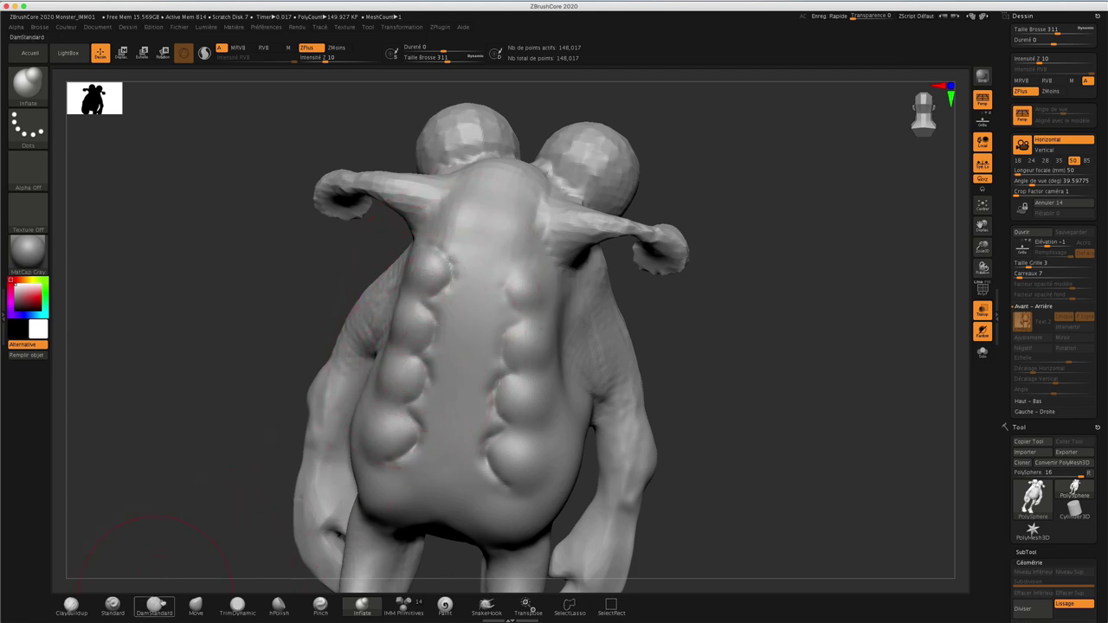
{"action": "left_click", "coordinate": [158, 604]}
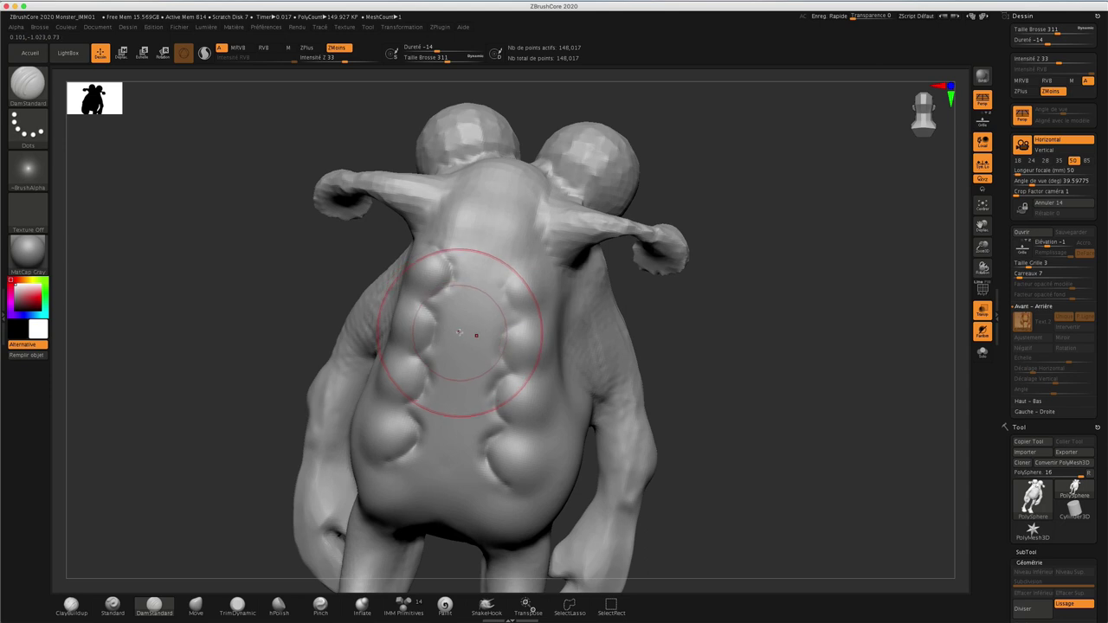
{"action": "key", "text": "s"}
{"action": "left_click_drag", "start_coordinate": [459, 329], "coordinate": [441, 328]}
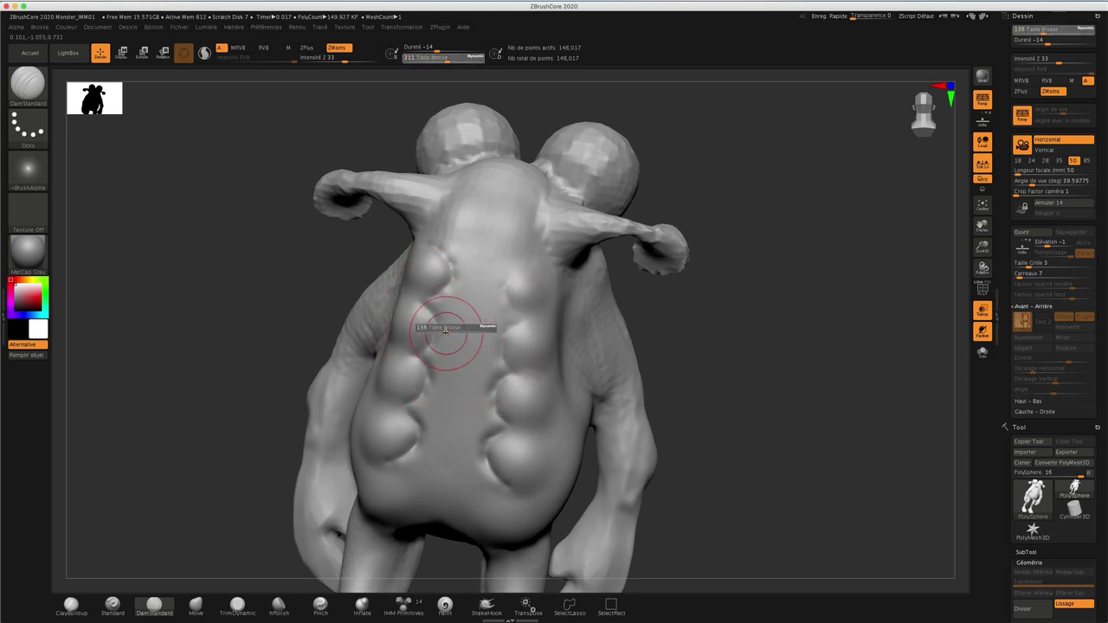
{"action": "mouse_move", "coordinate": [473, 251]}
{"action": "left_mouse_down"}
{"action": "mouse_move", "coordinate": [474, 407]}
{"action": "mouse_move", "coordinate": [442, 452]}
{"action": "left_mouse_up"}
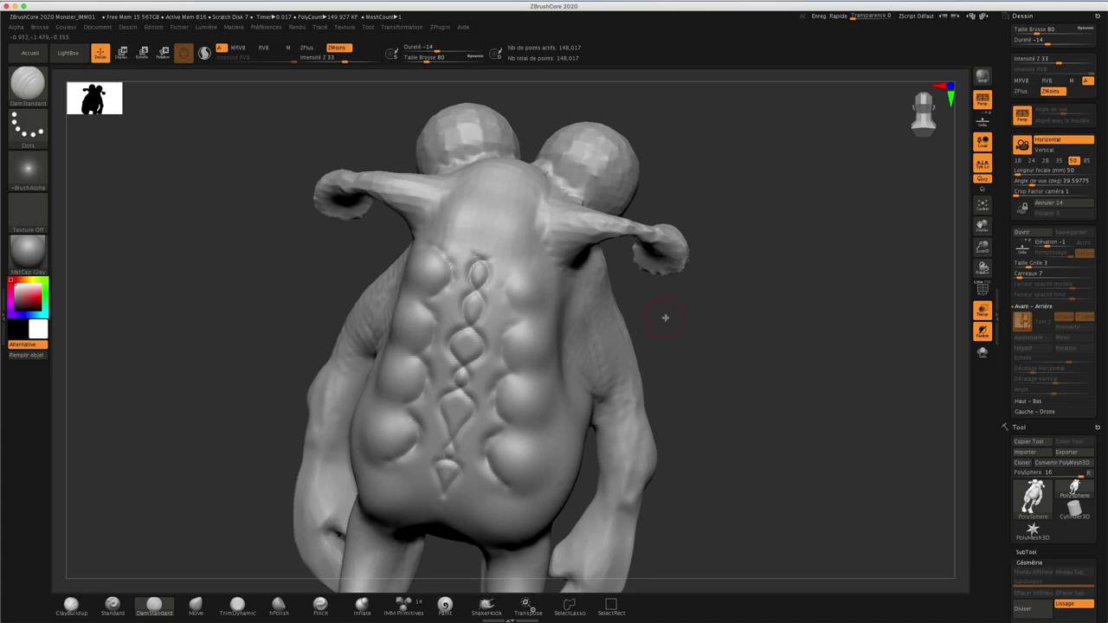
{"action": "mouse_move", "coordinate": [684, 326]}
{"action": "left_mouse_down"}
{"action": "mouse_move", "coordinate": [764, 323]}
{"action": "mouse_move", "coordinate": [730, 277]}
{"action": "left_mouse_up"}
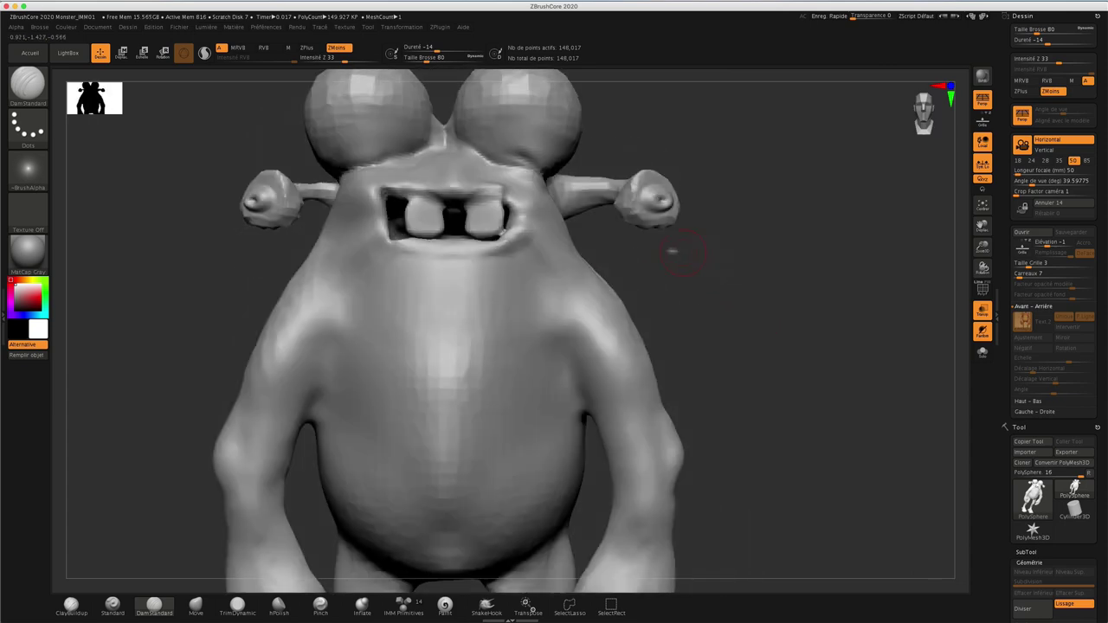
Select the IMM Primitives brush, orbit under the model, then return to a front view.
{"action": "key", "text": "b"}
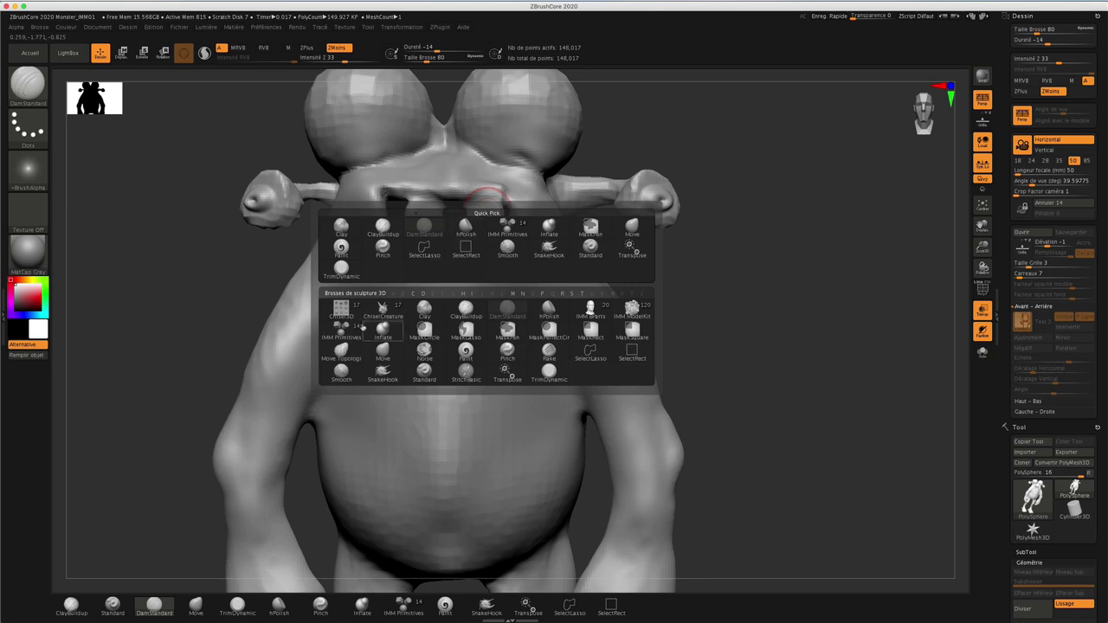
{"action": "left_click", "coordinate": [342, 331]}
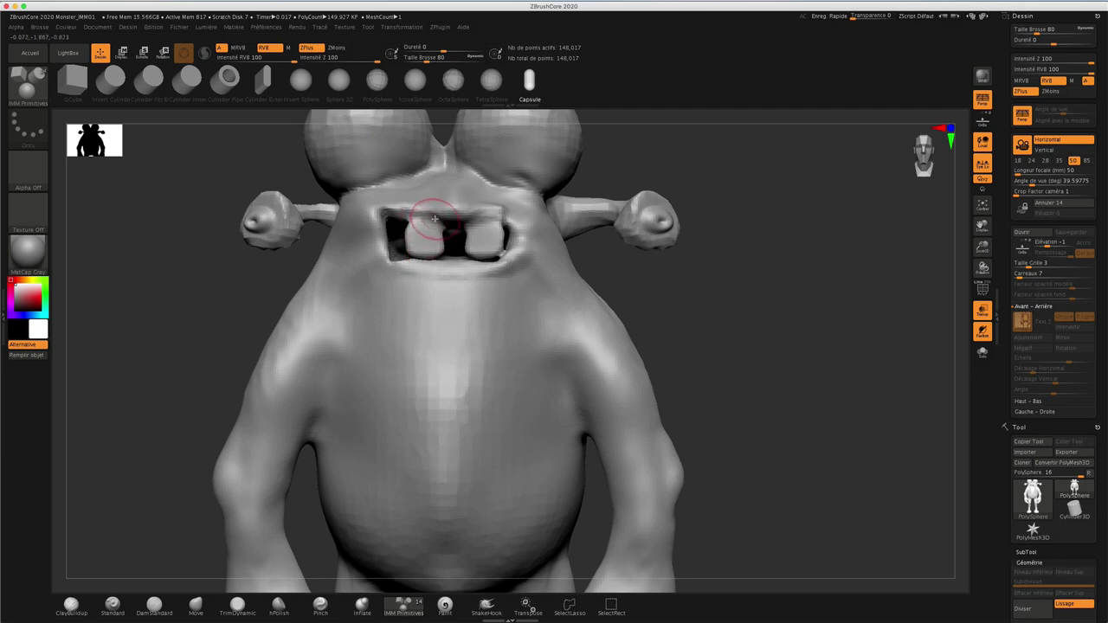
{"action": "mouse_move", "coordinate": [702, 322]}
{"action": "left_mouse_down"}
{"action": "mouse_move", "coordinate": [715, 275]}
{"action": "mouse_move", "coordinate": [715, 284]}
{"action": "mouse_move", "coordinate": [750, 257]}
{"action": "mouse_move", "coordinate": [735, 272]}
{"action": "mouse_move", "coordinate": [760, 196]}
{"action": "mouse_move", "coordinate": [742, 205]}
{"action": "mouse_move", "coordinate": [708, 275]}
{"action": "mouse_move", "coordinate": [642, 311]}
{"action": "mouse_move", "coordinate": [661, 314]}
{"action": "mouse_move", "coordinate": [632, 309]}
{"action": "left_mouse_up"}
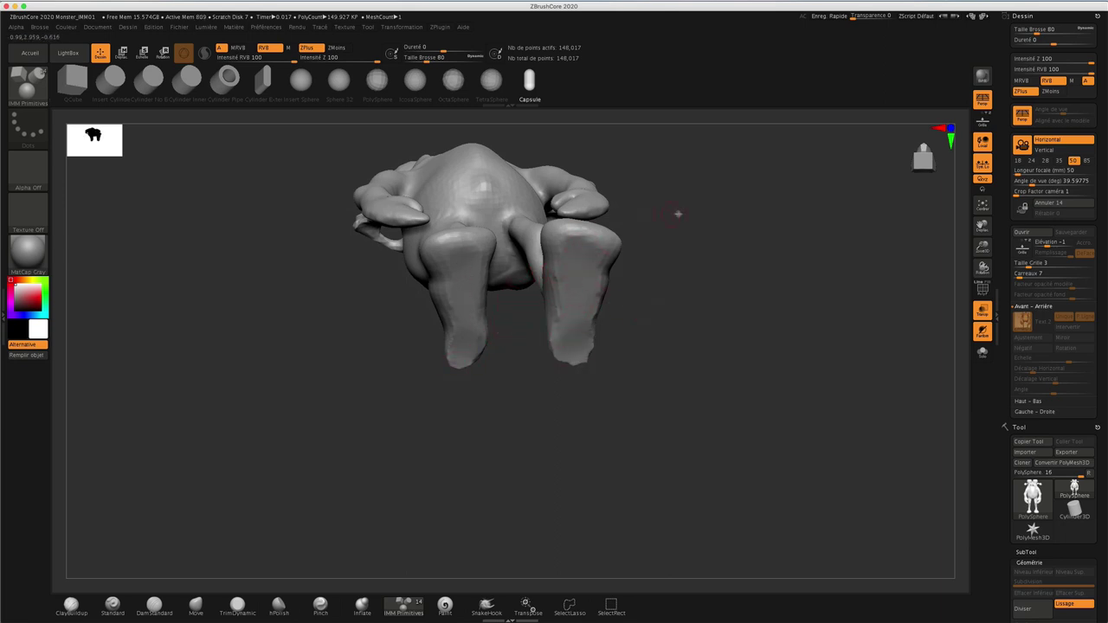
{"action": "mouse_move", "coordinate": [678, 214]}
{"action": "left_mouse_down"}
{"action": "mouse_move", "coordinate": [683, 302]}
{"action": "mouse_move", "coordinate": [673, 326]}
{"action": "mouse_move", "coordinate": [692, 306]}
{"action": "mouse_move", "coordinate": [677, 292]}
{"action": "mouse_move", "coordinate": [737, 286]}
{"action": "mouse_move", "coordinate": [658, 292]}
{"action": "left_mouse_up"}
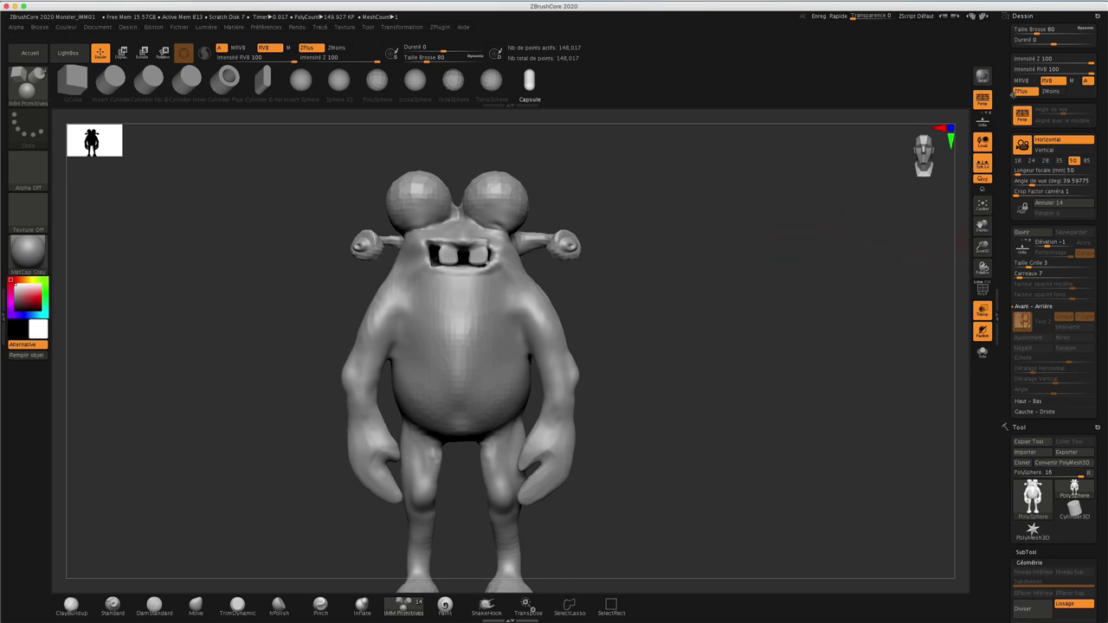
Set DynaMesh projection to 0.6, remesh at resolution 32 and turn on the PolyF wireframe.
{"action": "left_click", "coordinate": [1022, 16]}
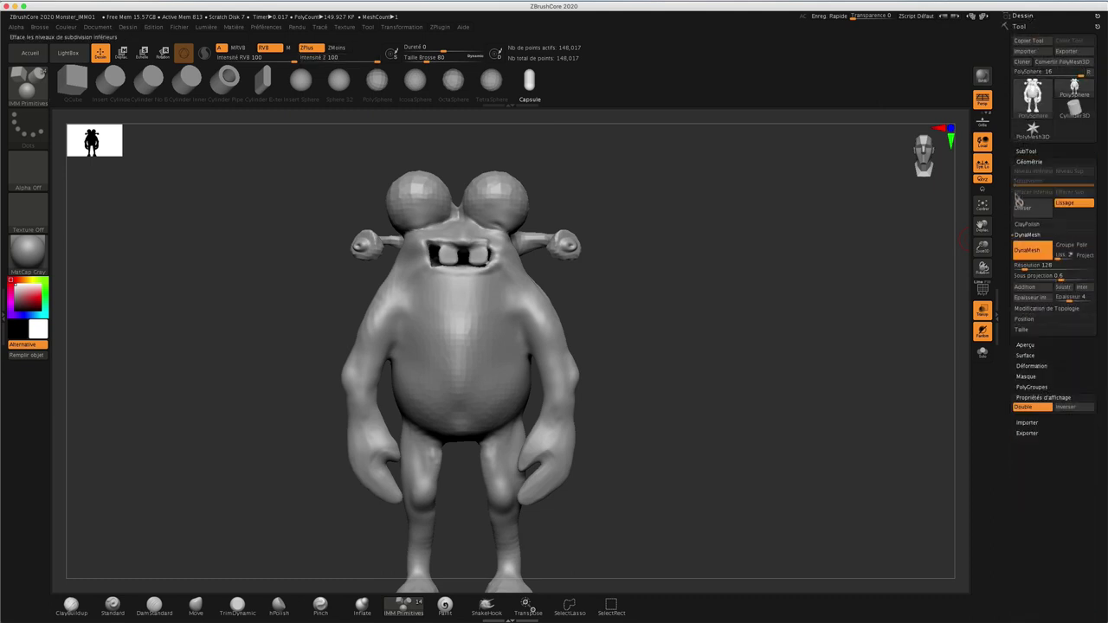
{"action": "left_click", "coordinate": [1023, 275]}
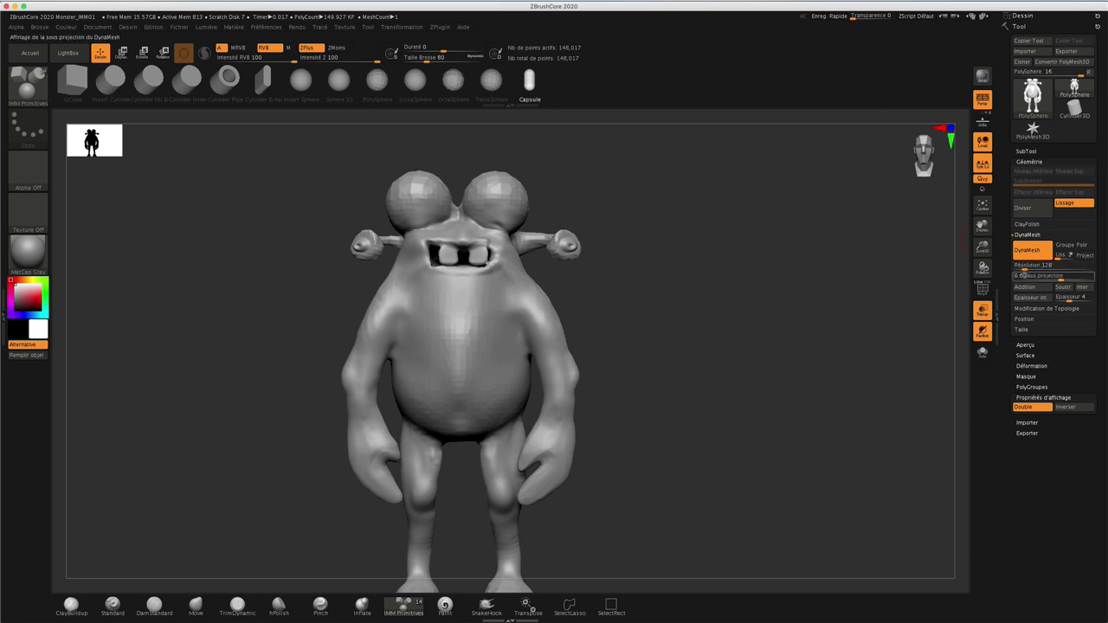
{"action": "type", "text": "32"}
{"action": "key", "text": "Return"}
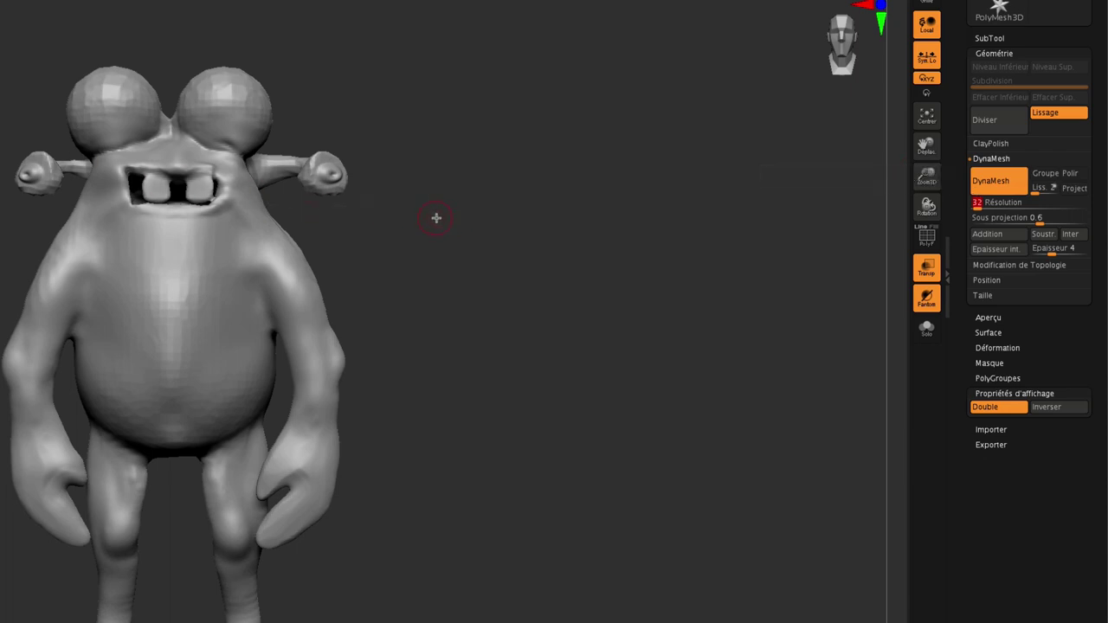
{"action": "mouse_move", "coordinate": [523, 204]}
{"action": "left_mouse_down", "text": "ctrl"}
{"action": "mouse_move", "coordinate": [520, 218]}
{"action": "mouse_move", "coordinate": [463, 207]}
{"action": "mouse_move", "coordinate": [504, 216]}
{"action": "mouse_move", "coordinate": [458, 227]}
{"action": "left_mouse_up", "text": "ctrl"}
{"action": "left_click", "coordinate": [926, 236]}
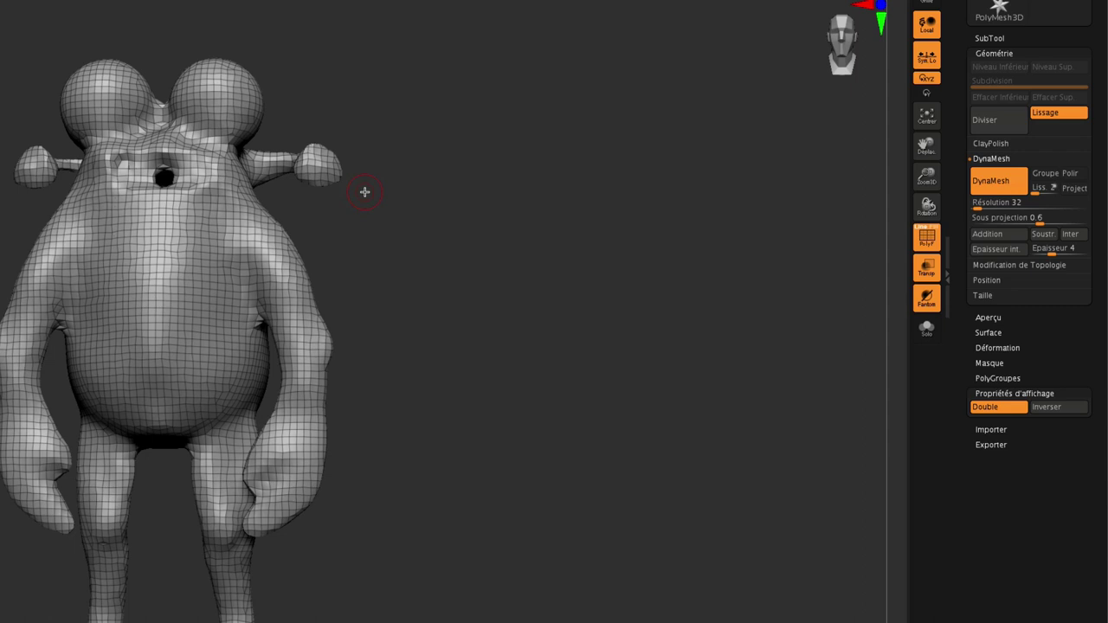
Change the DynaMesh resolution to 128.
{"action": "left_click", "coordinate": [1004, 203]}
{"action": "left_click", "coordinate": [984, 206]}
{"action": "type", "text": "104"}
{"action": "left_click", "coordinate": [987, 206]}
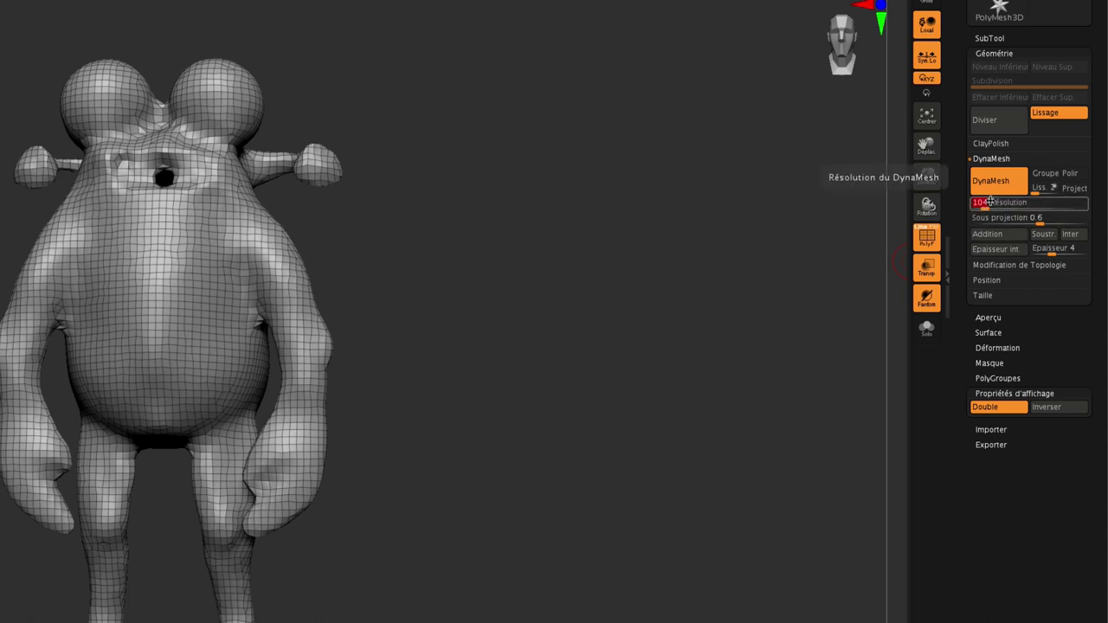
{"action": "type", "text": "128"}
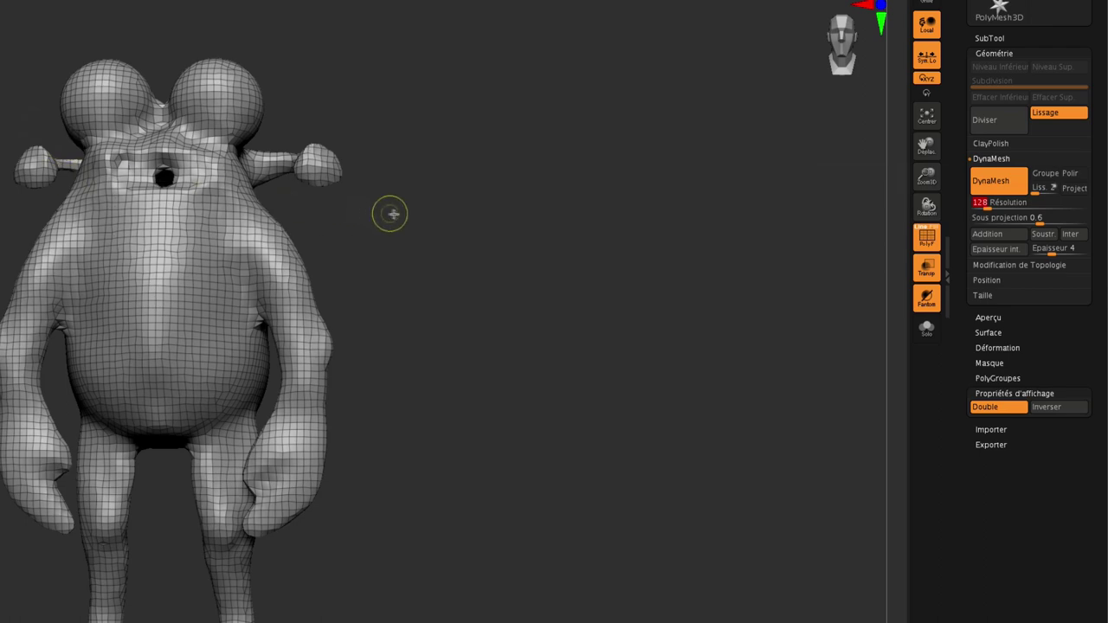
{"action": "key", "text": "Return"}
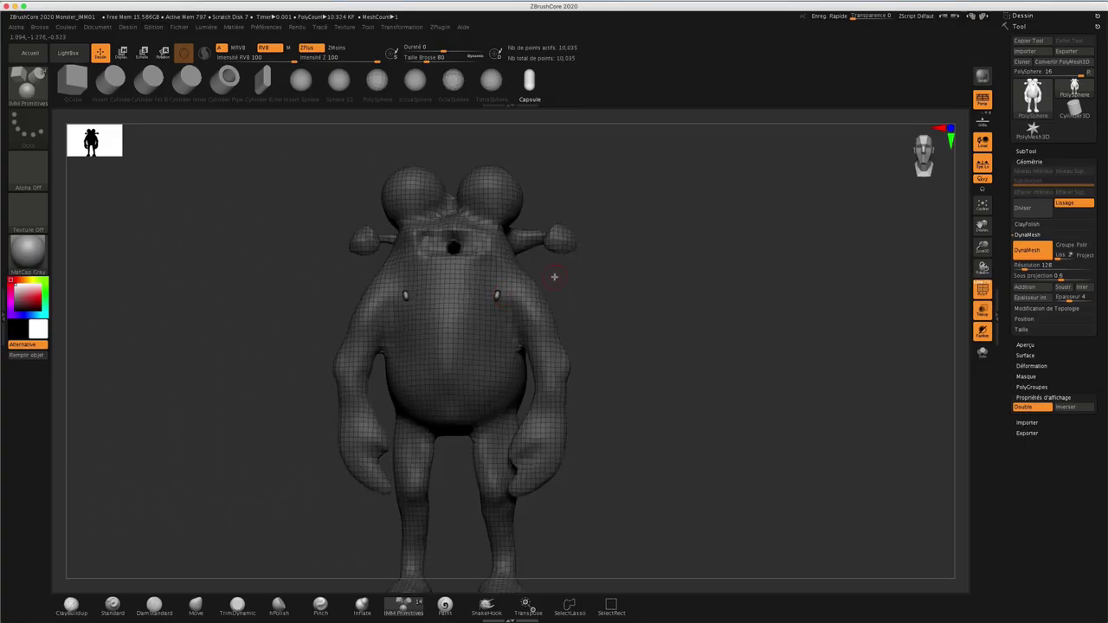
Undo the remesh, remesh again with ClayBuildup active, and orbit to inspect the result.
{"action": "key", "text": "ctrl+z"}
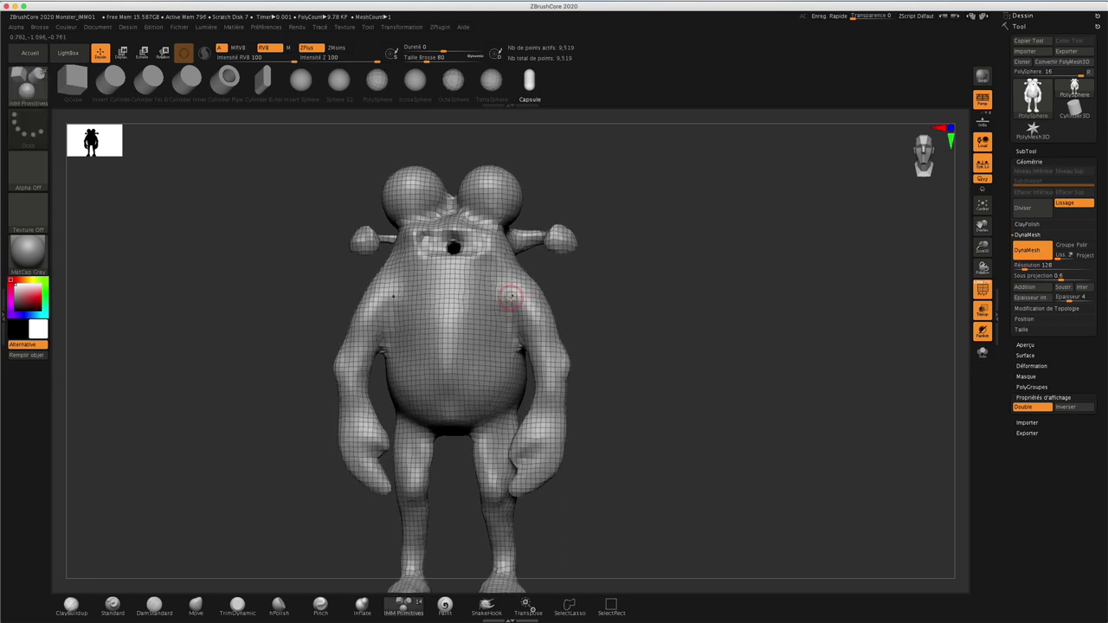
{"action": "left_click", "coordinate": [71, 603]}
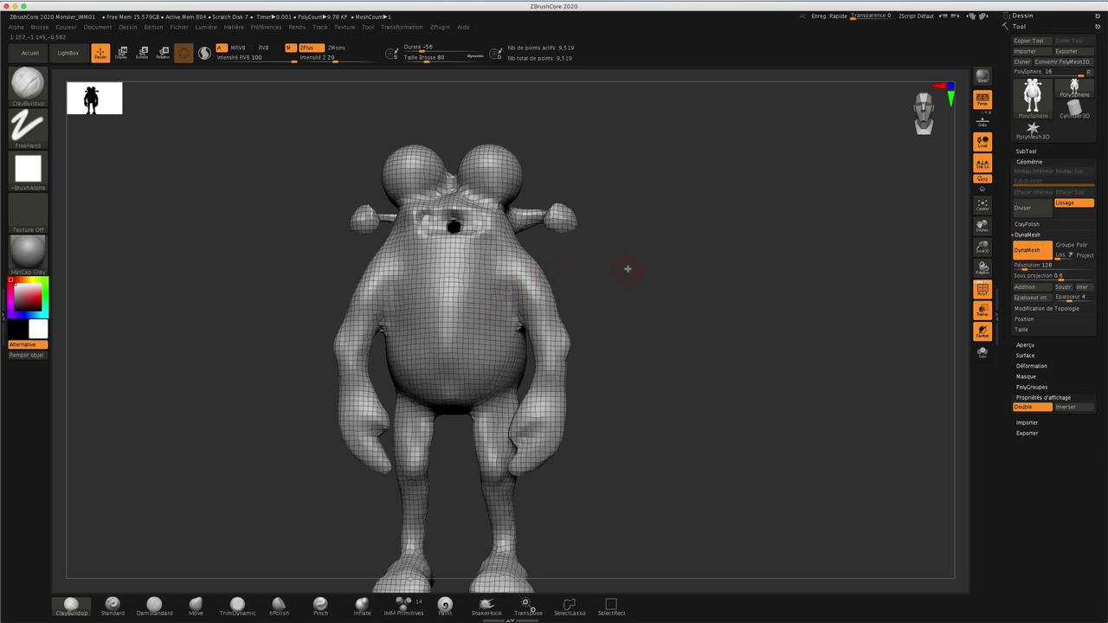
{"action": "mouse_move", "coordinate": [628, 268]}
{"action": "left_mouse_down", "text": "ctrl"}
{"action": "mouse_move", "coordinate": [658, 286]}
{"action": "mouse_move", "coordinate": [650, 265]}
{"action": "left_mouse_up", "text": "ctrl"}
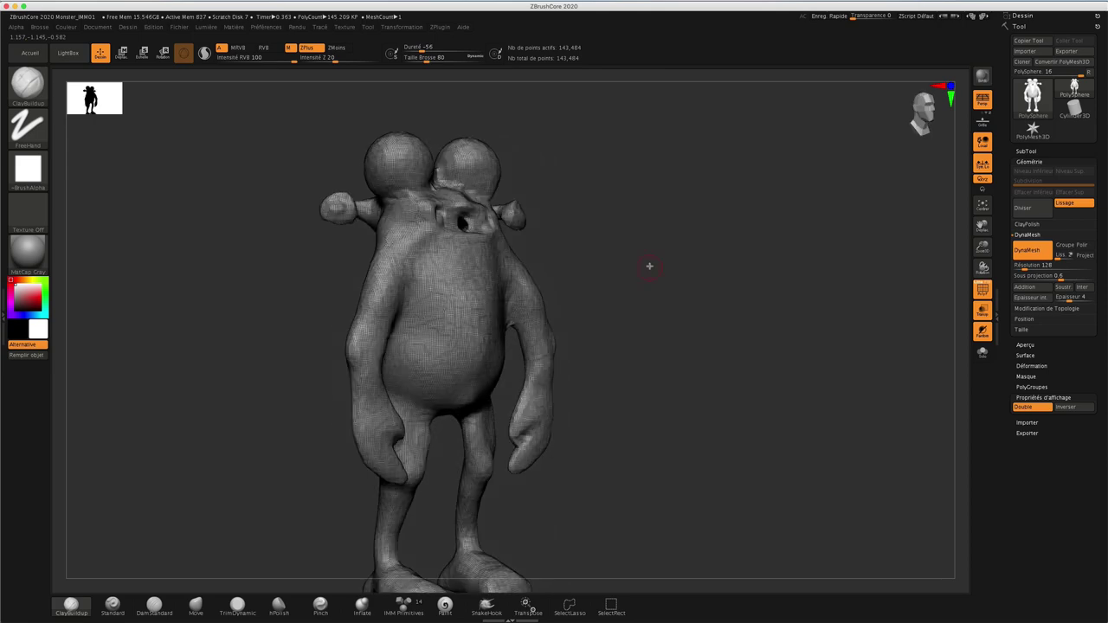
{"action": "left_click_drag", "start_coordinate": [598, 251], "coordinate": [590, 208]}
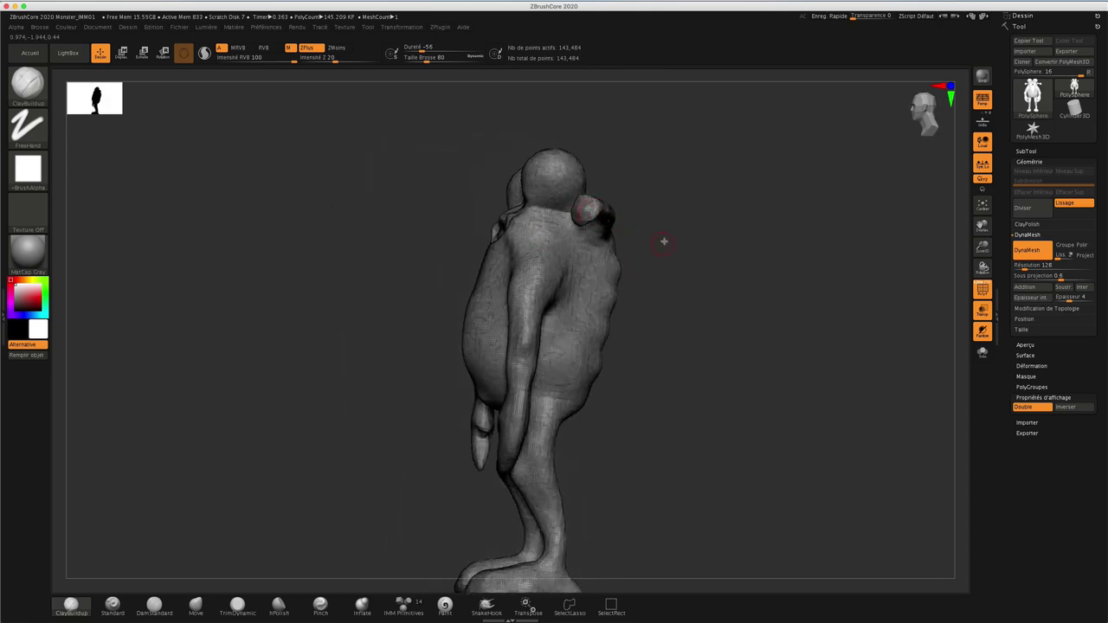
{"action": "left_click_drag", "start_coordinate": [663, 240], "coordinate": [690, 237]}
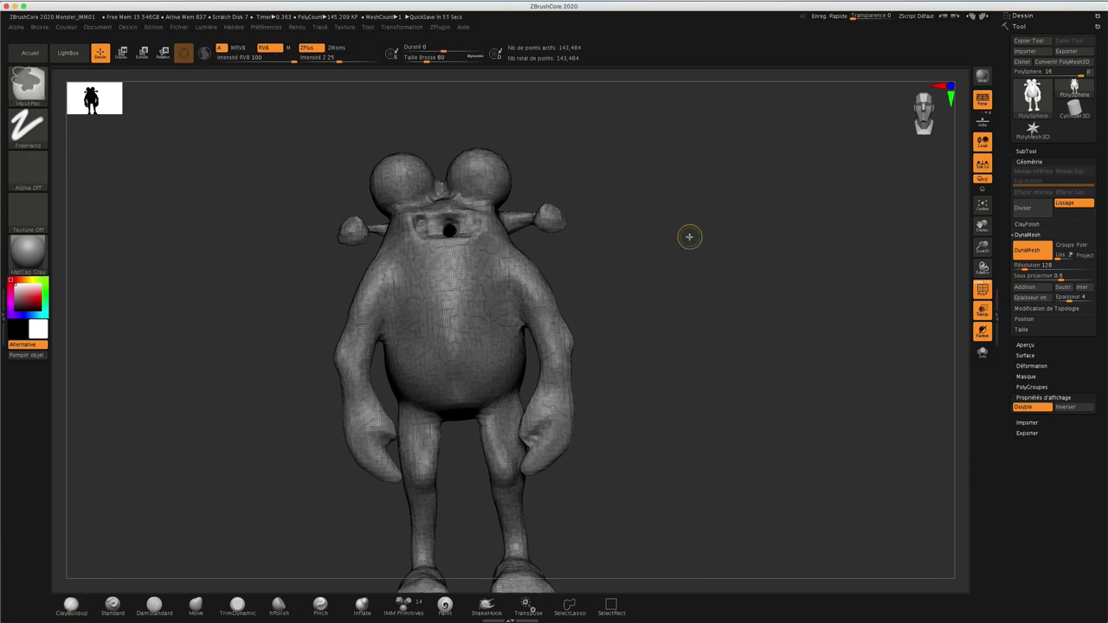
Undo twice to restore the detailed toothy-mouth version and orbit to check its form.
{"action": "key", "text": "ctrl+z"}
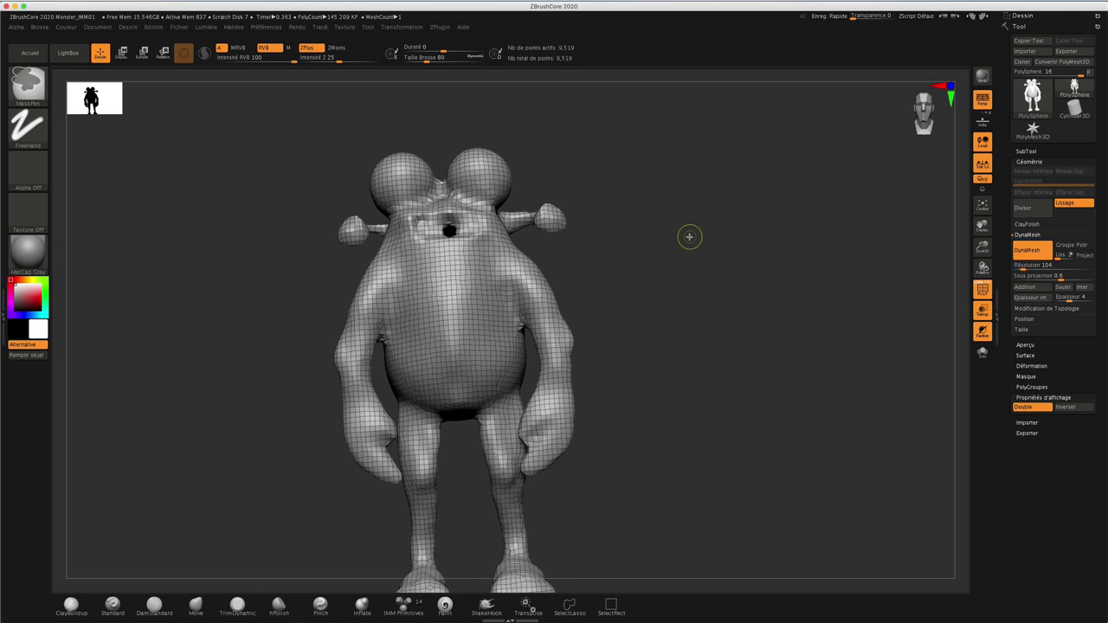
{"action": "key", "text": "ctrl+z"}
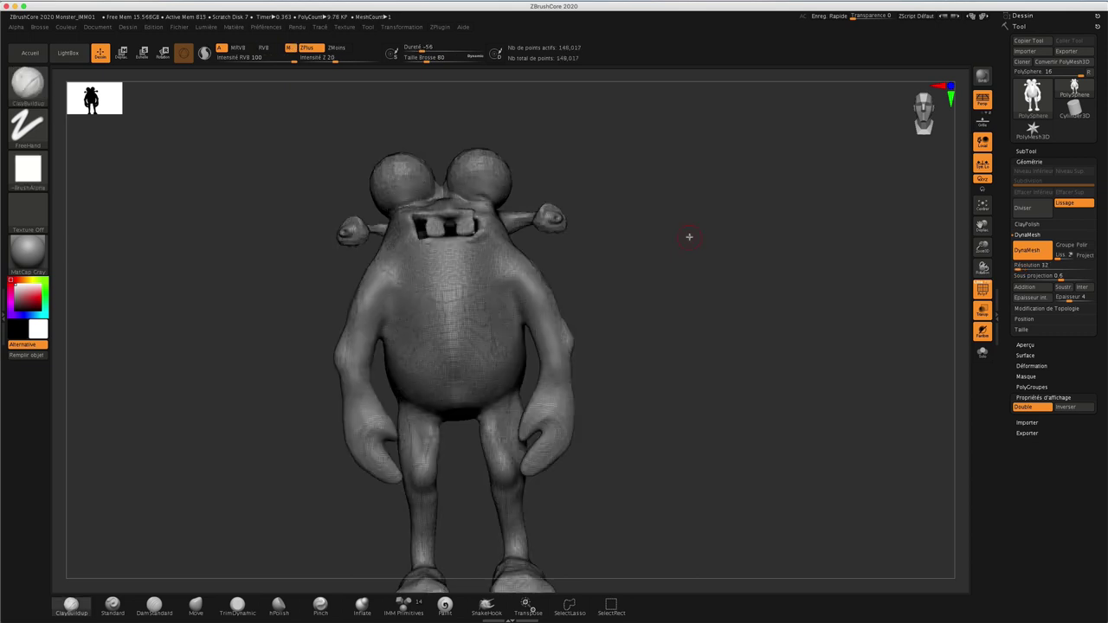
{"action": "left_click_drag", "start_coordinate": [710, 257], "coordinate": [668, 280]}
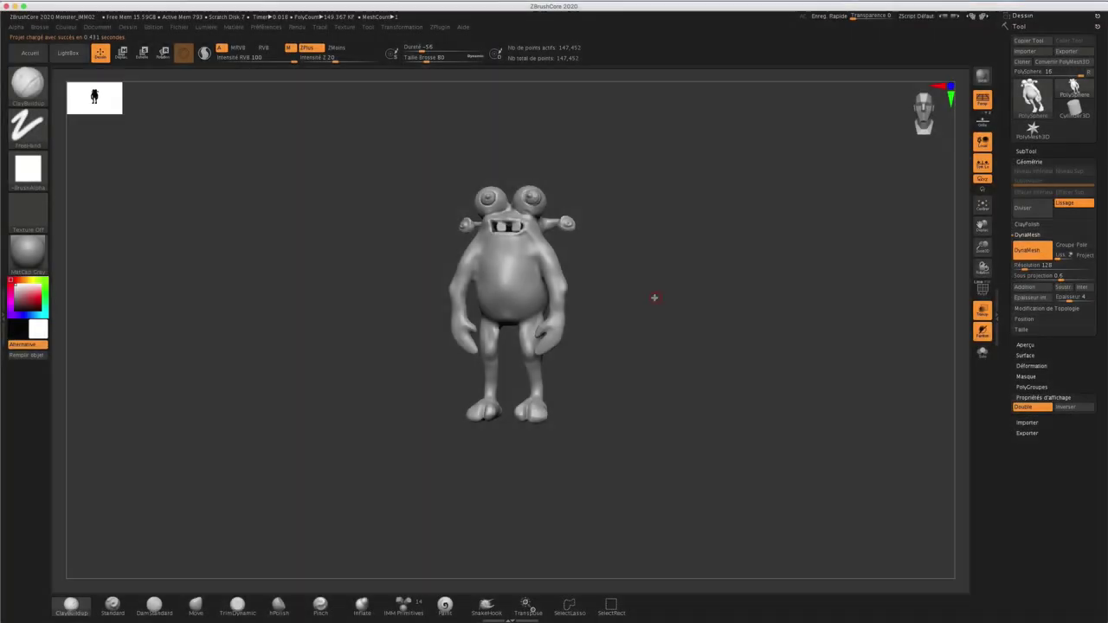
{"action": "left_click_drag", "start_coordinate": [654, 298], "coordinate": [652, 301]}
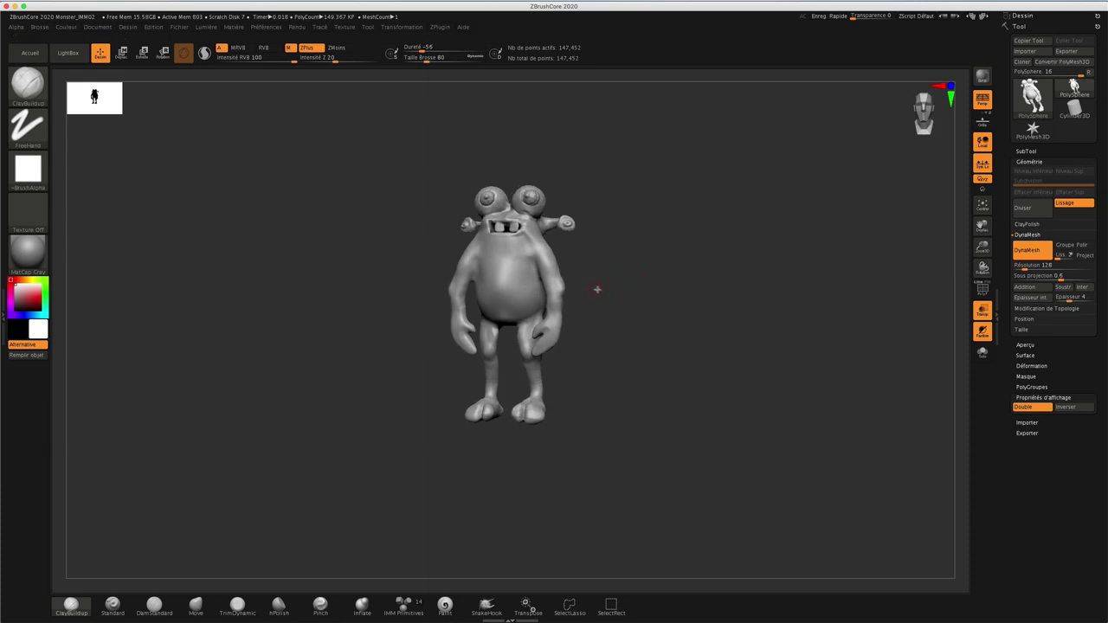
{"action": "mouse_move", "coordinate": [638, 309]}
{"action": "left_mouse_down", "text": "alt"}
{"action": "mouse_move", "coordinate": [727, 255]}
{"action": "mouse_move", "coordinate": [821, 228]}
{"action": "mouse_move", "coordinate": [688, 255]}
{"action": "mouse_move", "coordinate": [696, 338]}
{"action": "mouse_move", "coordinate": [727, 288]}
{"action": "mouse_move", "coordinate": [696, 299]}
{"action": "mouse_move", "coordinate": [748, 301]}
{"action": "mouse_move", "coordinate": [718, 280]}
{"action": "left_mouse_up", "text": "alt"}
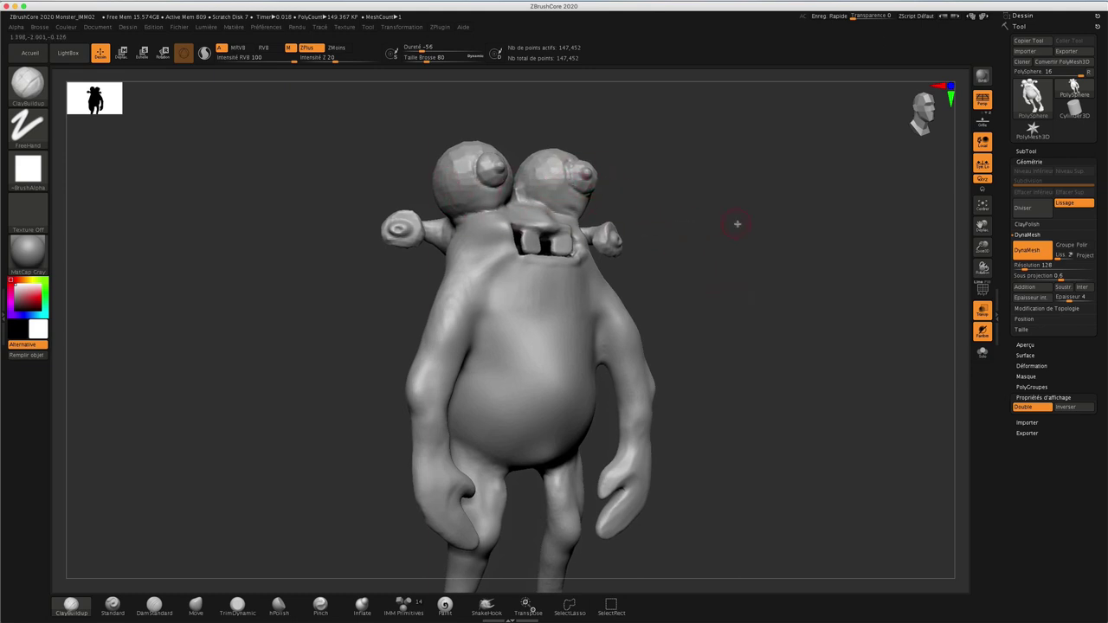
{"action": "mouse_move", "coordinate": [737, 222]}
{"action": "left_mouse_down", "text": "shift"}
{"action": "mouse_move", "coordinate": [670, 205]}
{"action": "mouse_move", "coordinate": [707, 208]}
{"action": "left_mouse_up", "text": "shift"}
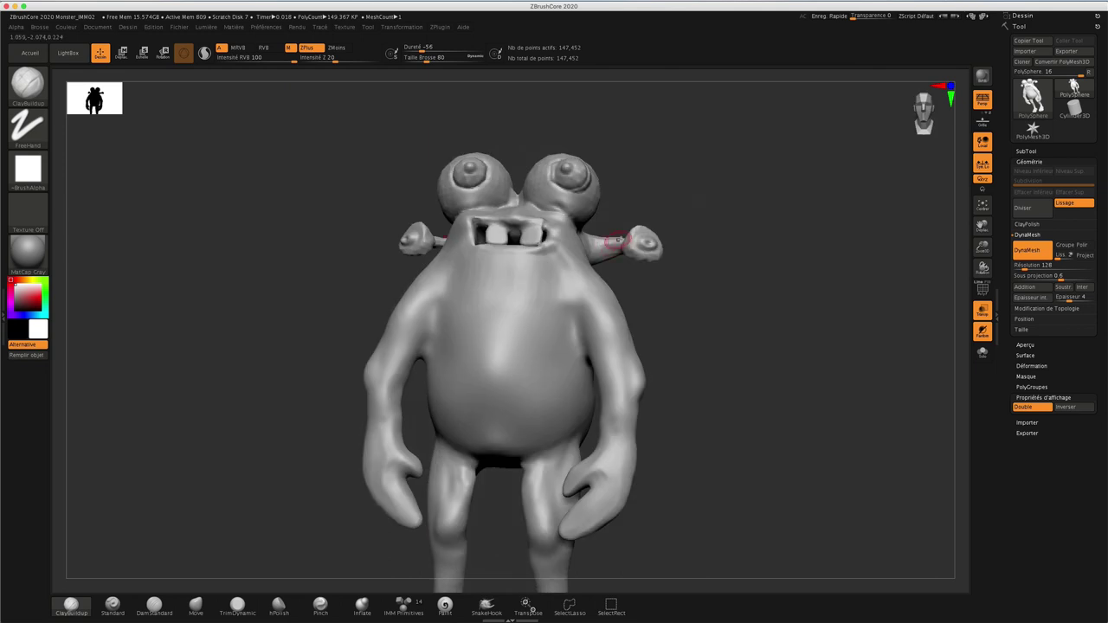
{"action": "mouse_move", "coordinate": [651, 297]}
{"action": "left_mouse_down"}
{"action": "mouse_move", "coordinate": [742, 306]}
{"action": "mouse_move", "coordinate": [673, 320]}
{"action": "mouse_move", "coordinate": [631, 279]}
{"action": "left_mouse_up"}
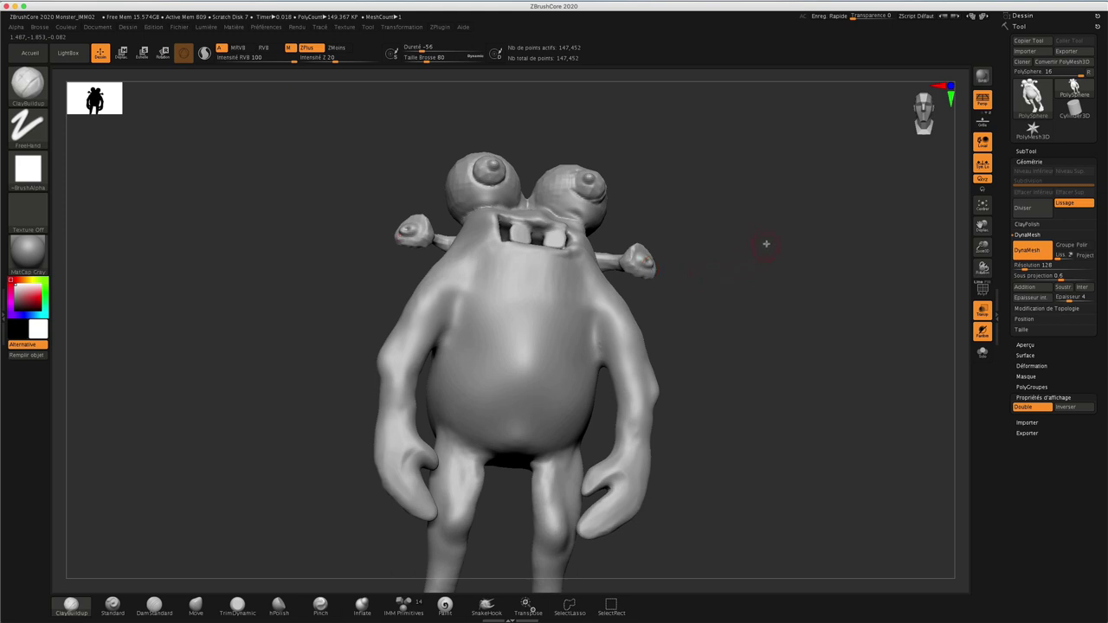
{"action": "left_click_drag", "start_coordinate": [780, 224], "coordinate": [772, 240]}
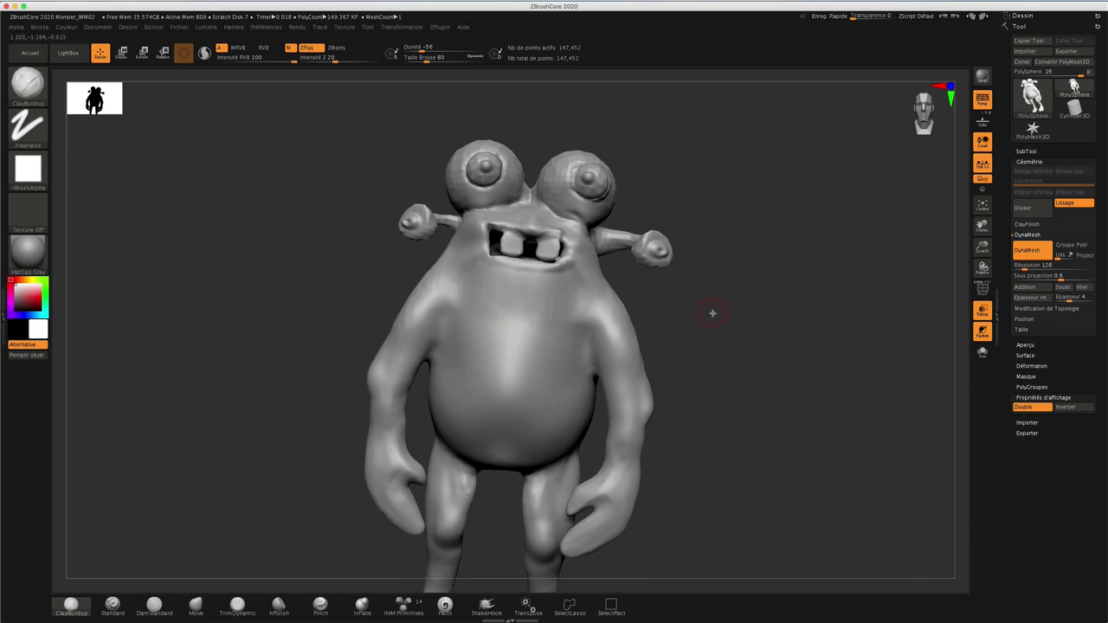
Insert a large Sphere 32 from the IMM Primitives brush into the middle of the monster's belly.
{"action": "mouse_move", "coordinate": [724, 317]}
{"action": "left_mouse_down"}
{"action": "mouse_move", "coordinate": [693, 319]}
{"action": "mouse_move", "coordinate": [636, 284]}
{"action": "mouse_move", "coordinate": [639, 304]}
{"action": "left_mouse_up"}
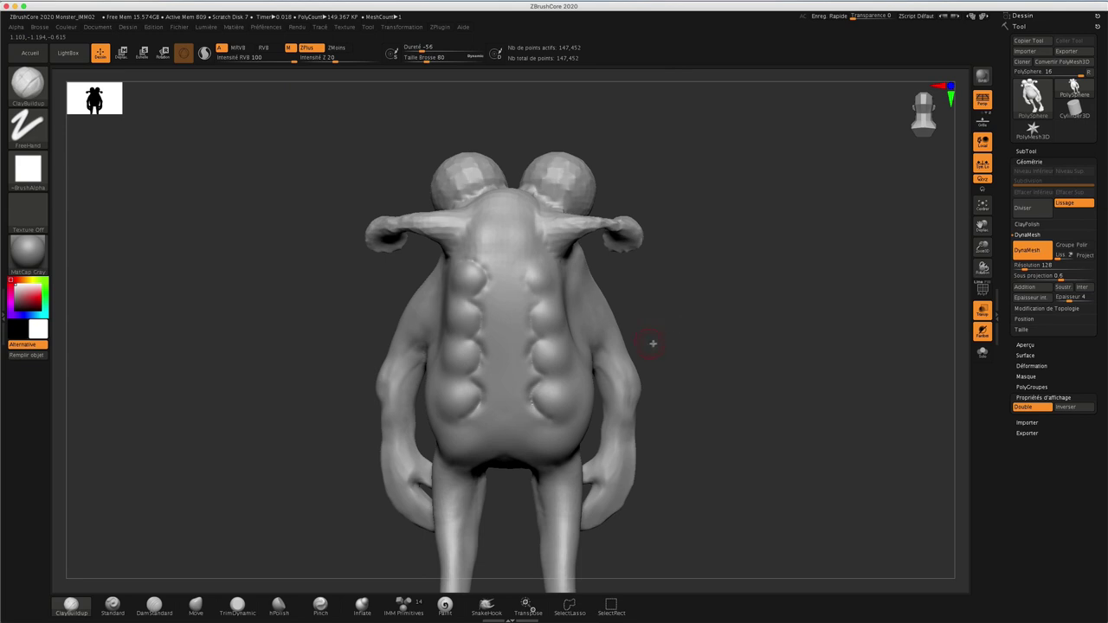
{"action": "left_click_drag", "start_coordinate": [653, 343], "coordinate": [752, 250], "text": "alt"}
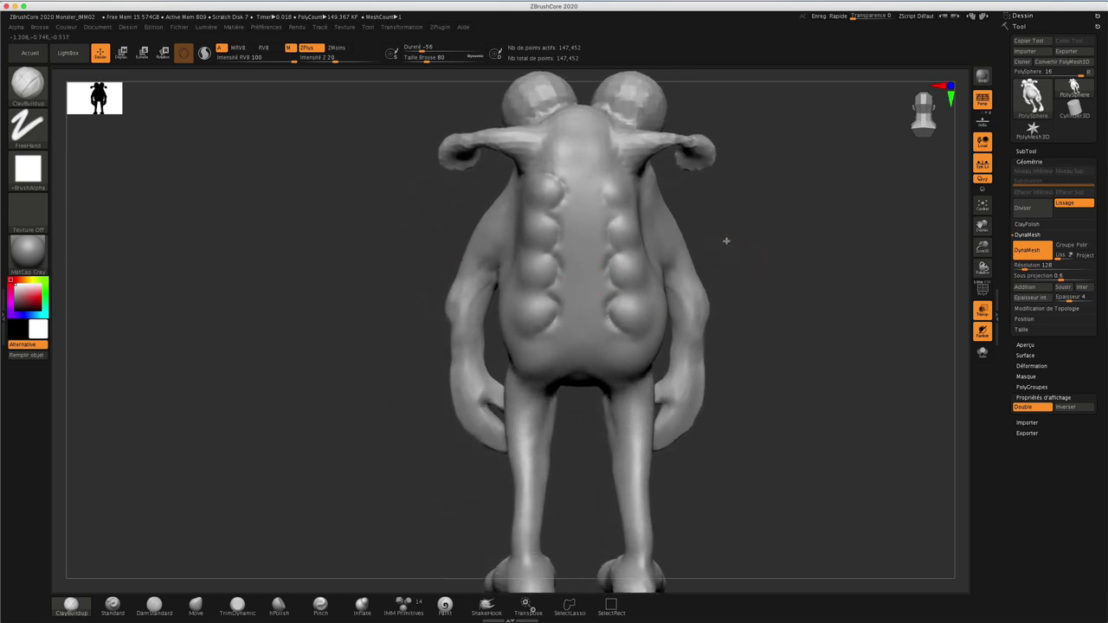
{"action": "left_click_drag", "start_coordinate": [727, 241], "coordinate": [806, 233]}
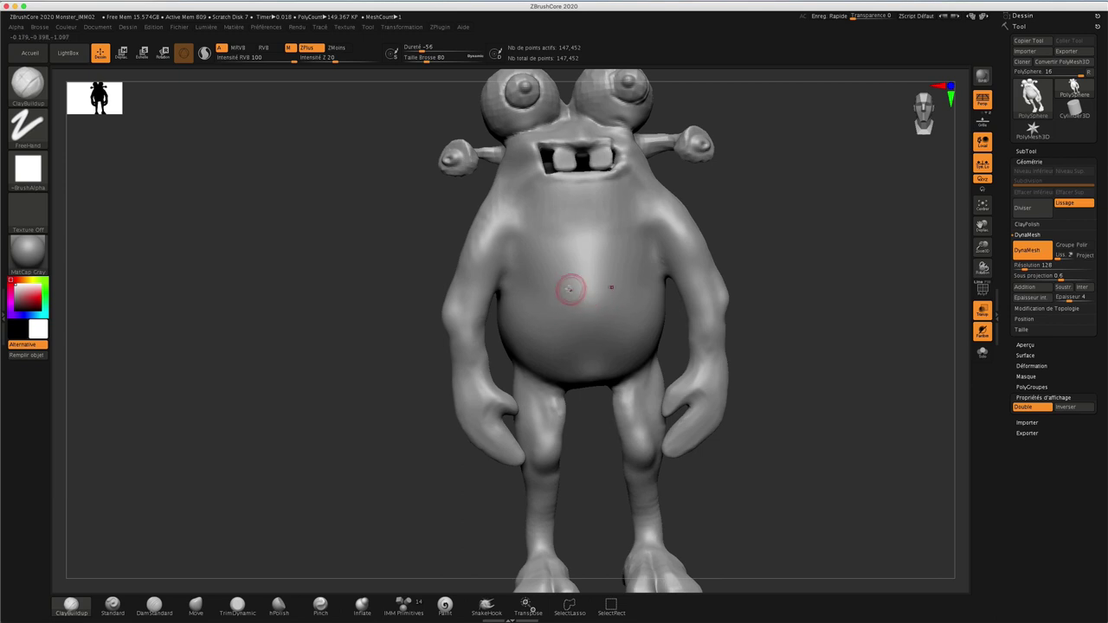
{"action": "key", "text": "b"}
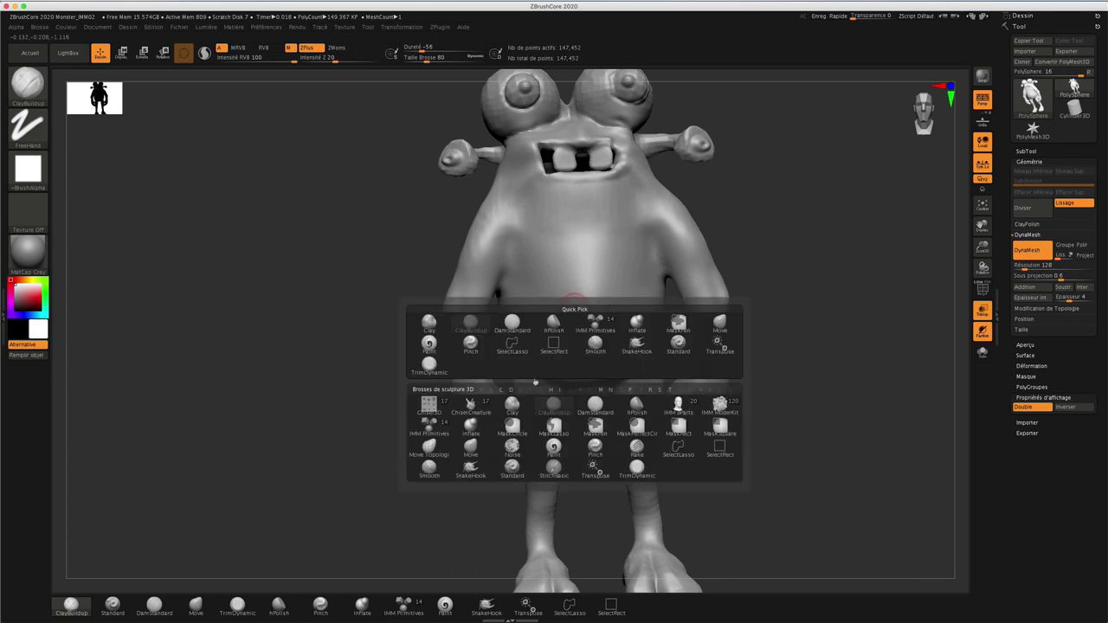
{"action": "left_click", "coordinate": [428, 428]}
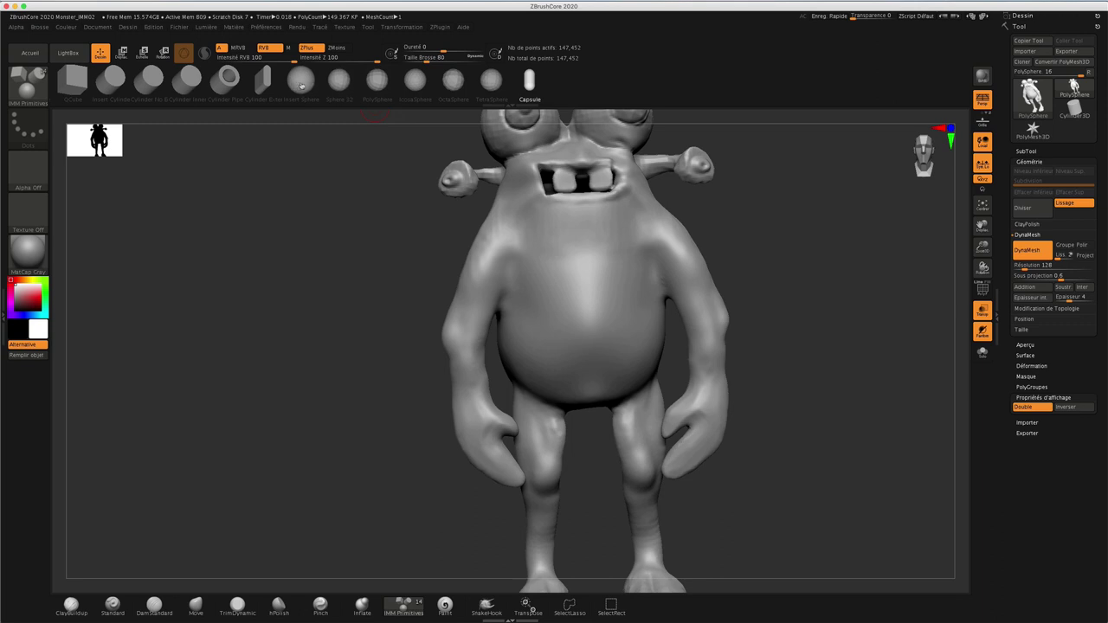
{"action": "left_click", "coordinate": [337, 79]}
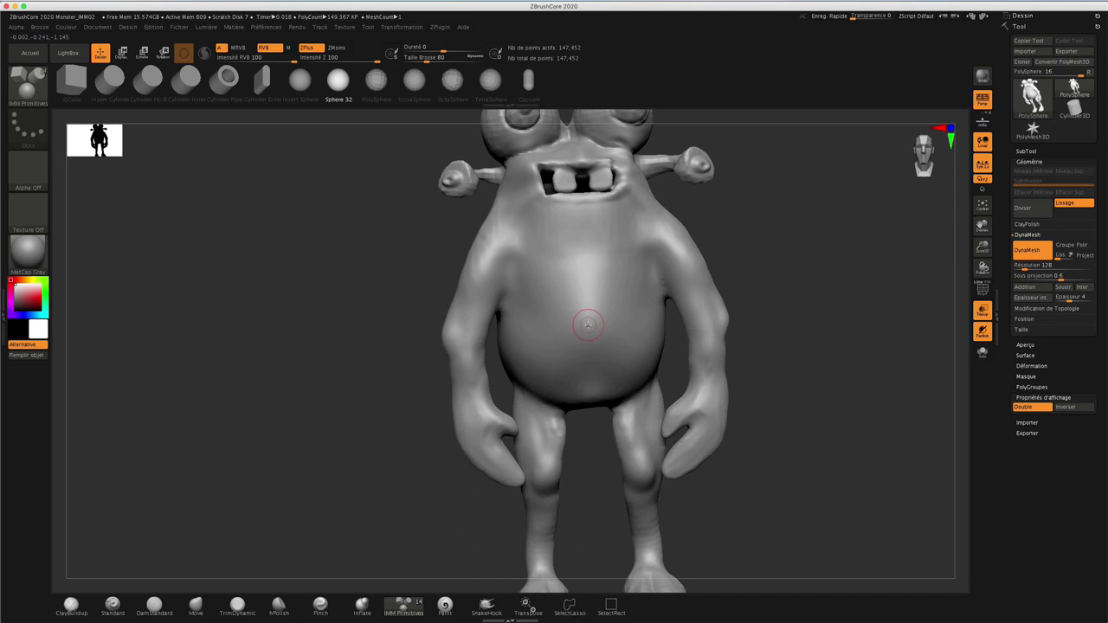
{"action": "left_click_drag", "start_coordinate": [588, 325], "coordinate": [611, 313]}
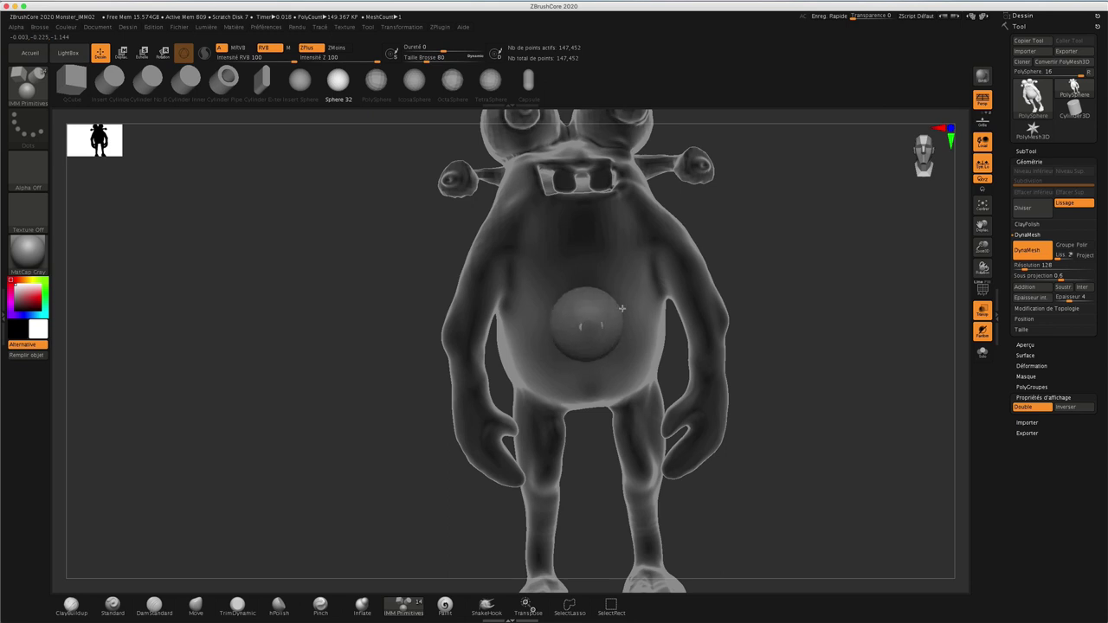
{"action": "left_click_drag", "start_coordinate": [611, 312], "coordinate": [631, 299]}
{"action": "left_click_drag", "start_coordinate": [779, 246], "coordinate": [742, 248]}
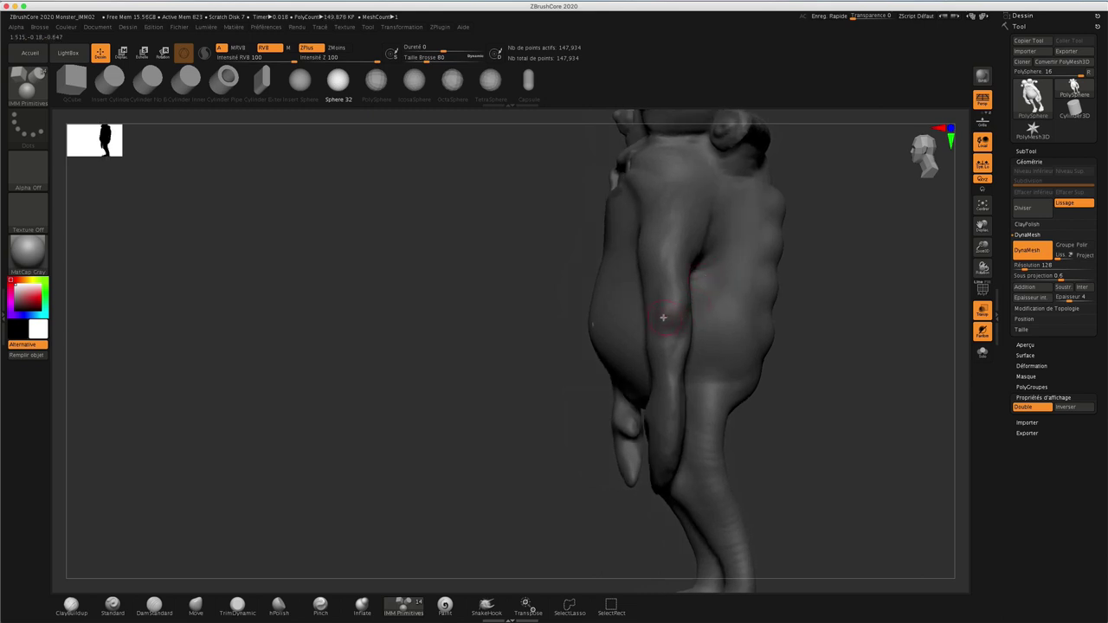
Push the inserted belly sphere outward from the body with Transpose Move.
{"action": "key", "text": "w"}
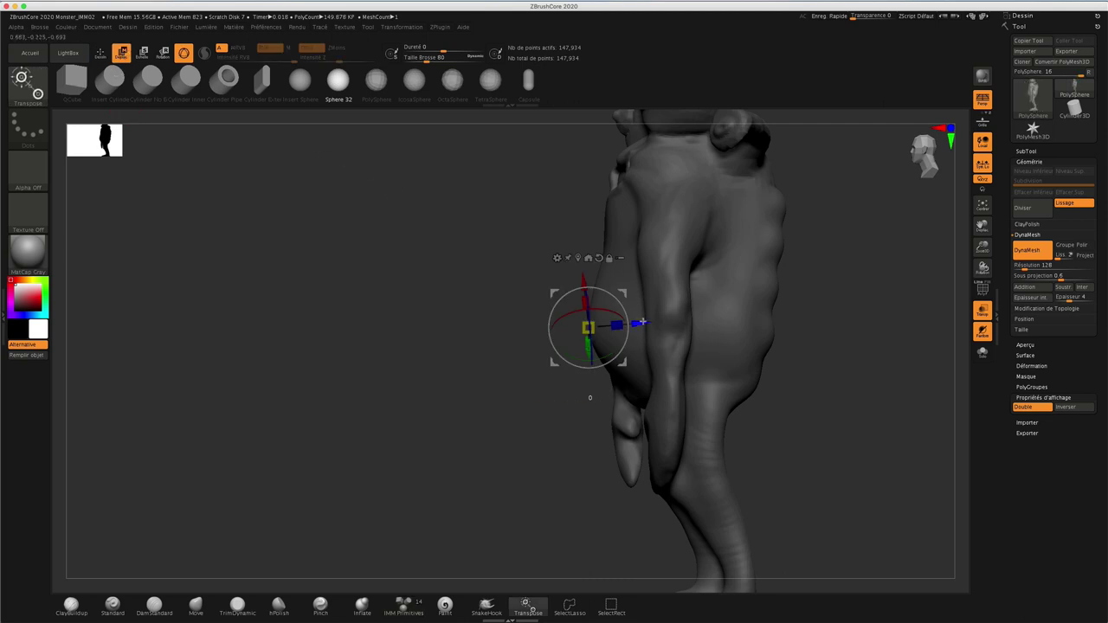
{"action": "left_click_drag", "start_coordinate": [638, 320], "coordinate": [637, 322]}
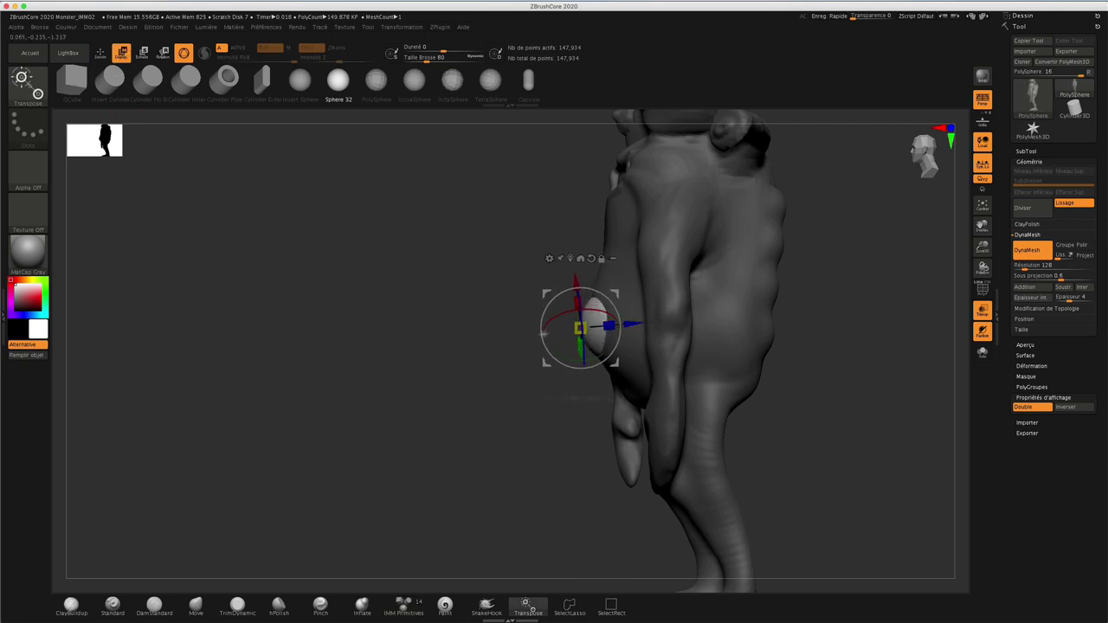
{"action": "left_click_drag", "start_coordinate": [636, 322], "coordinate": [598, 327]}
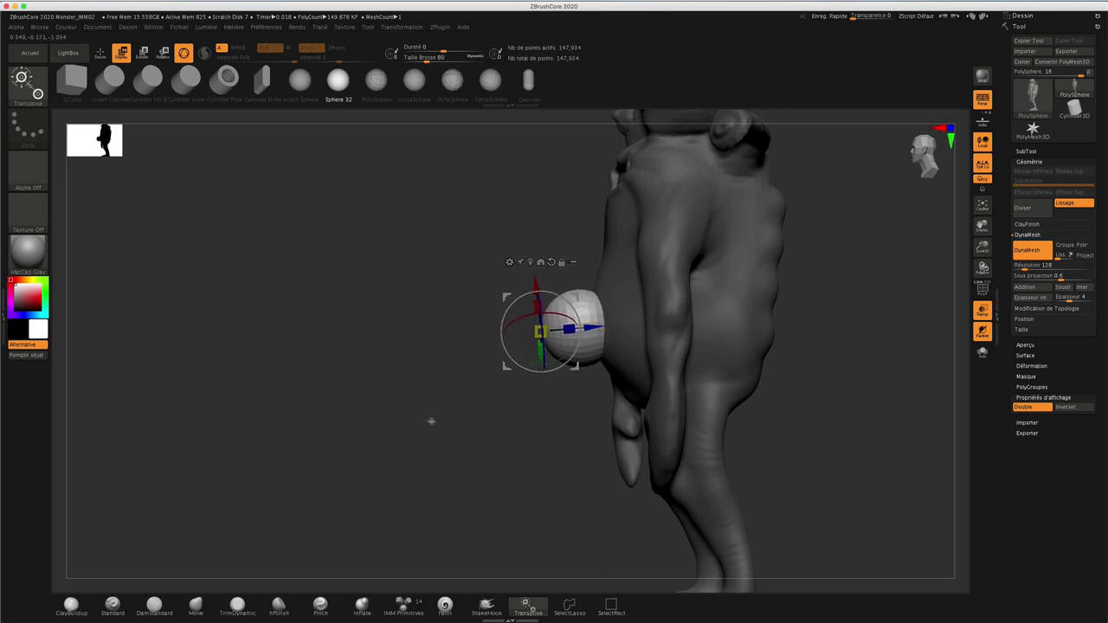
{"action": "mouse_move", "coordinate": [430, 421]}
{"action": "left_mouse_down"}
{"action": "mouse_move", "coordinate": [453, 390]}
{"action": "mouse_move", "coordinate": [663, 300]}
{"action": "left_mouse_up"}
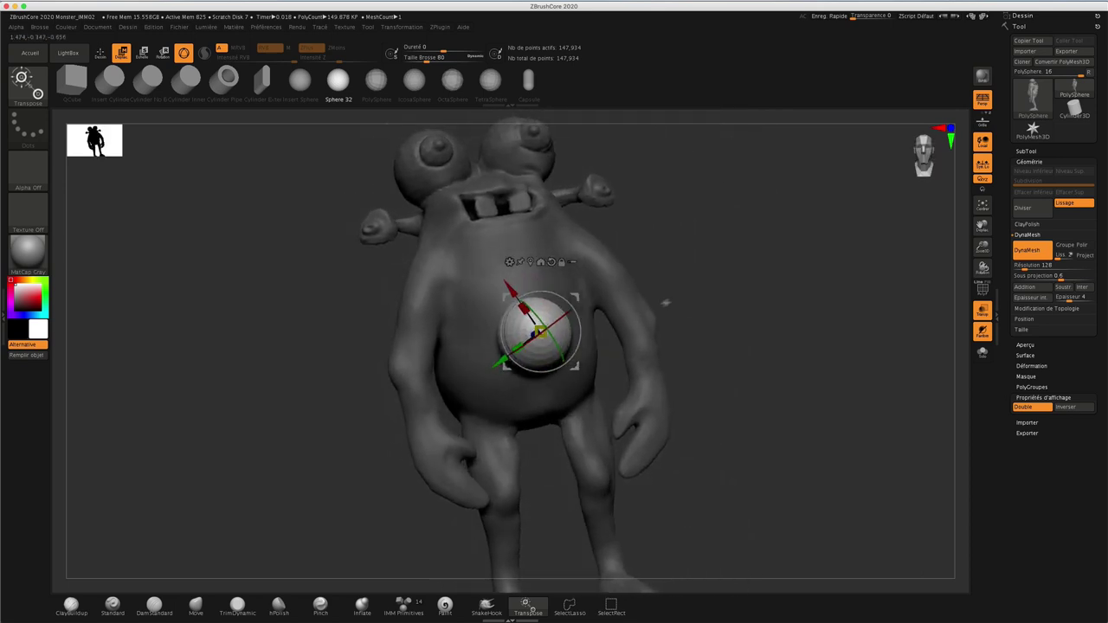
{"action": "left_click_drag", "start_coordinate": [737, 301], "coordinate": [735, 302], "text": "shift"}
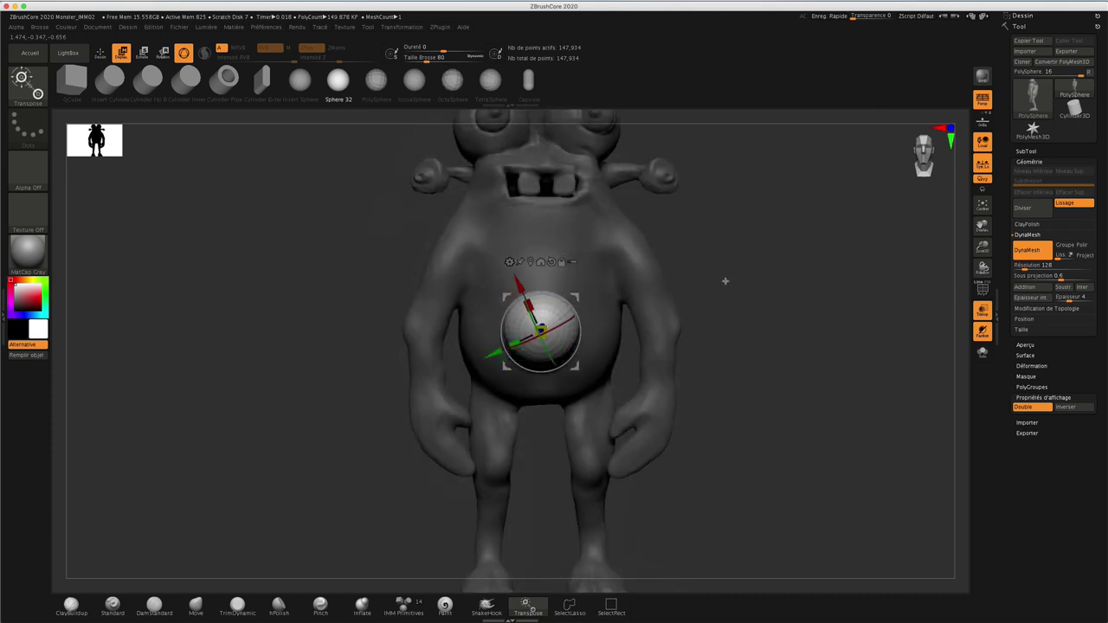
Clear the mask from the whole monster and check the sphere from the side.
{"action": "key", "text": "ctrl"}
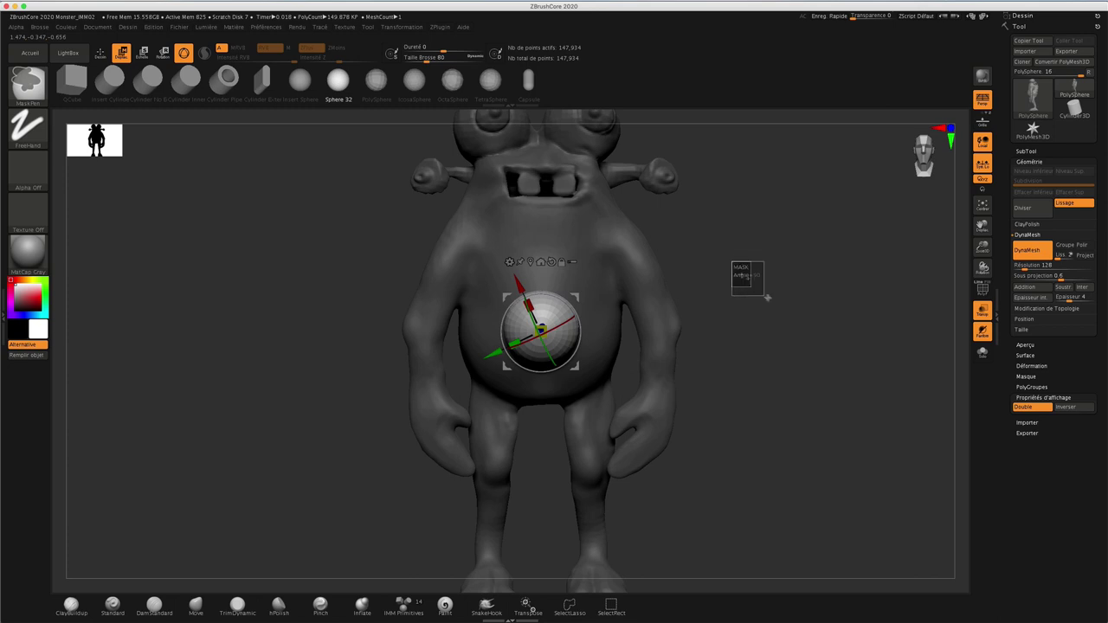
{"action": "mouse_move", "coordinate": [731, 266]}
{"action": "left_mouse_down", "text": "ctrl"}
{"action": "mouse_move", "coordinate": [775, 303]}
{"action": "mouse_move", "coordinate": [739, 289]}
{"action": "mouse_move", "coordinate": [749, 288]}
{"action": "left_mouse_up", "text": "ctrl"}
{"action": "left_click_drag", "start_coordinate": [752, 288], "coordinate": [747, 284]}
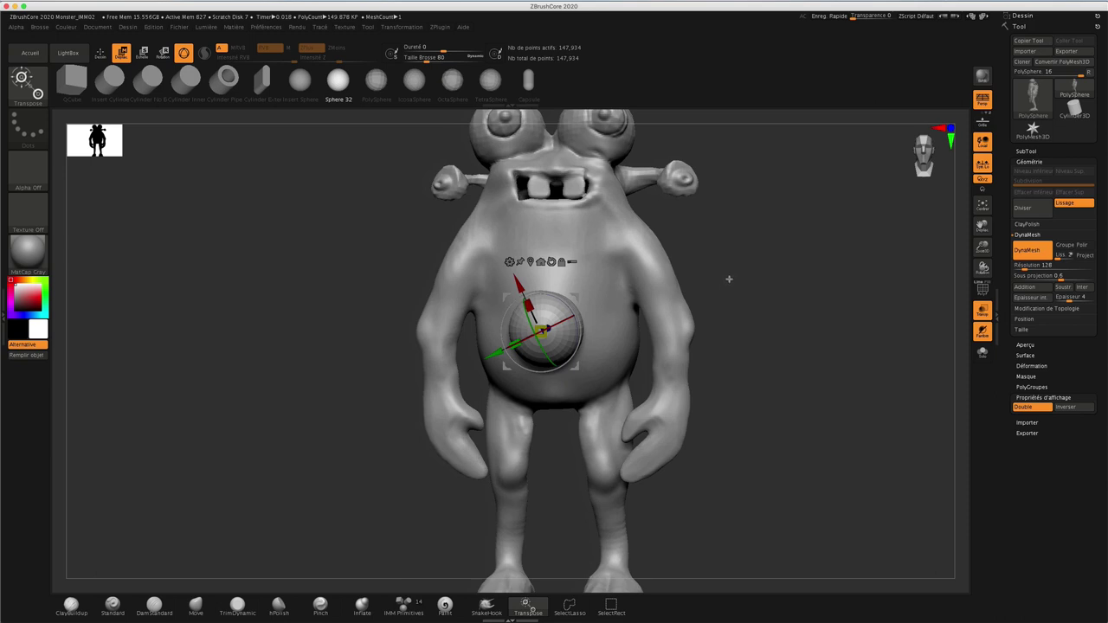
{"action": "mouse_move", "coordinate": [743, 278]}
{"action": "left_mouse_down", "text": "ctrl"}
{"action": "mouse_move", "coordinate": [774, 313]}
{"action": "mouse_move", "coordinate": [770, 301]}
{"action": "left_mouse_up", "text": "ctrl"}
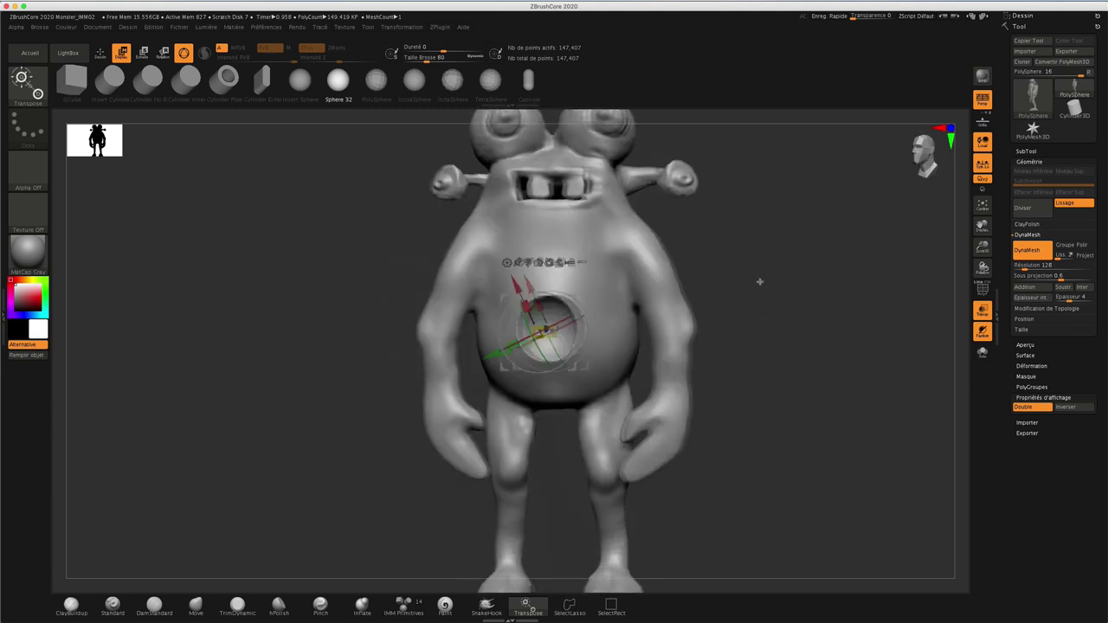
{"action": "mouse_move", "coordinate": [761, 281]}
{"action": "left_mouse_down"}
{"action": "mouse_move", "coordinate": [776, 274]}
{"action": "mouse_move", "coordinate": [769, 270]}
{"action": "left_mouse_up"}
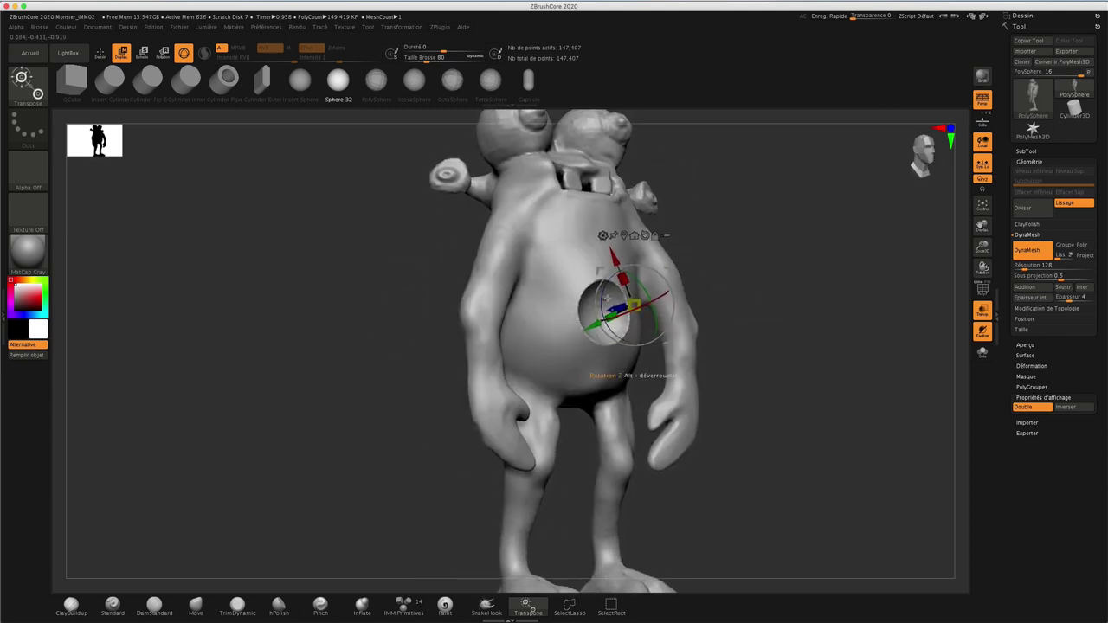
Leave the belly hollow, build up its lower-left, upper and right rims with ClayBuildup, then smooth them.
{"action": "key", "text": "q"}
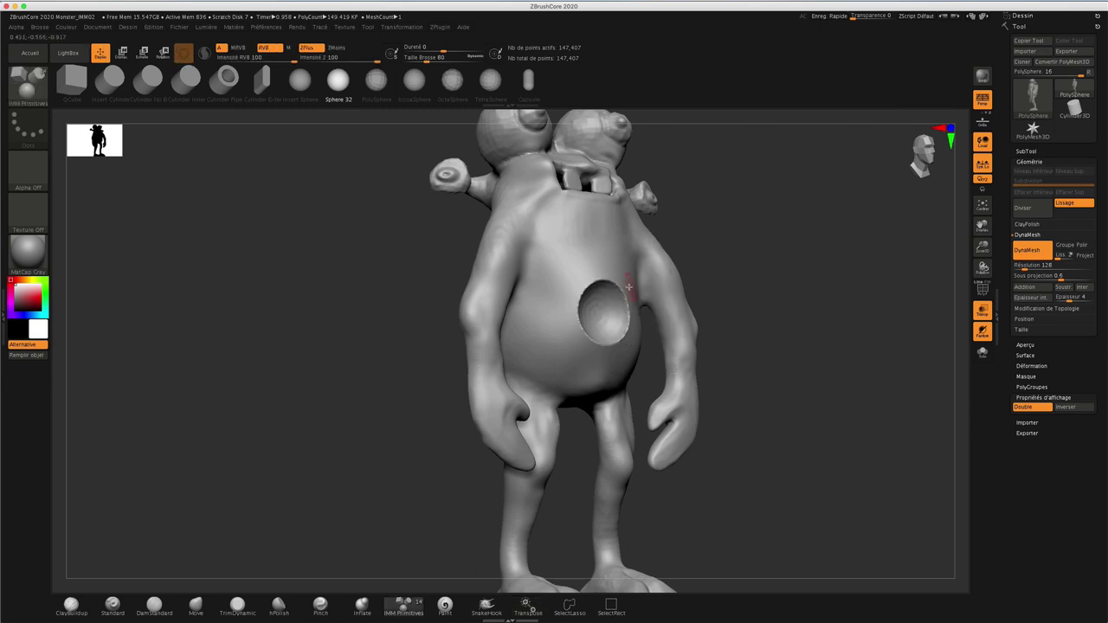
{"action": "left_click", "coordinate": [71, 603]}
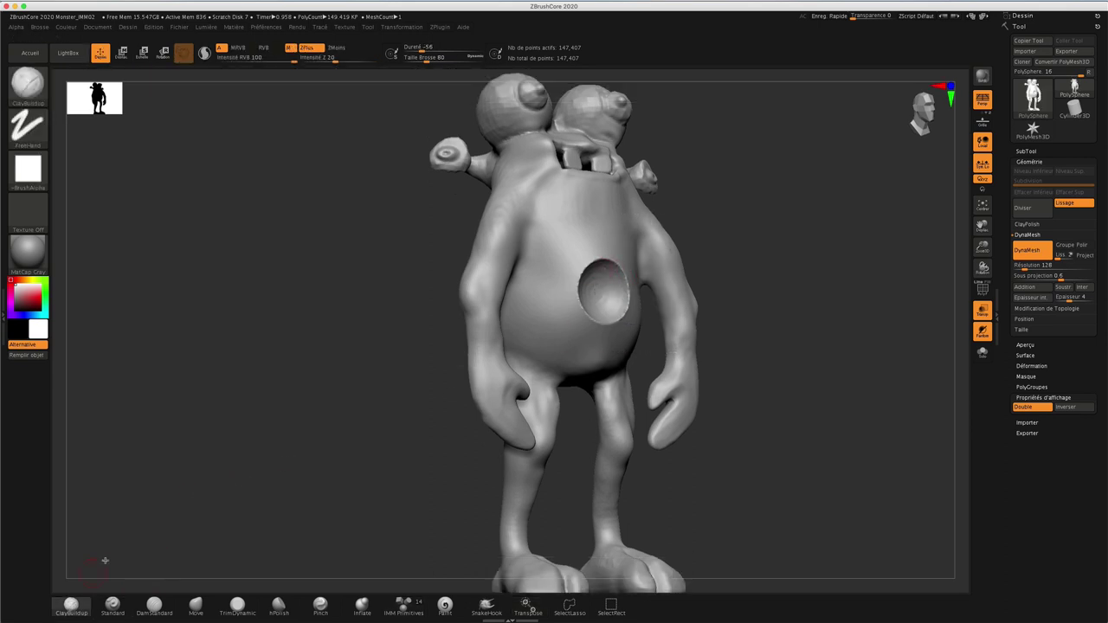
{"action": "mouse_move", "coordinate": [576, 279]}
{"action": "left_mouse_down"}
{"action": "mouse_move", "coordinate": [595, 317]}
{"action": "mouse_move", "coordinate": [632, 295]}
{"action": "left_mouse_up"}
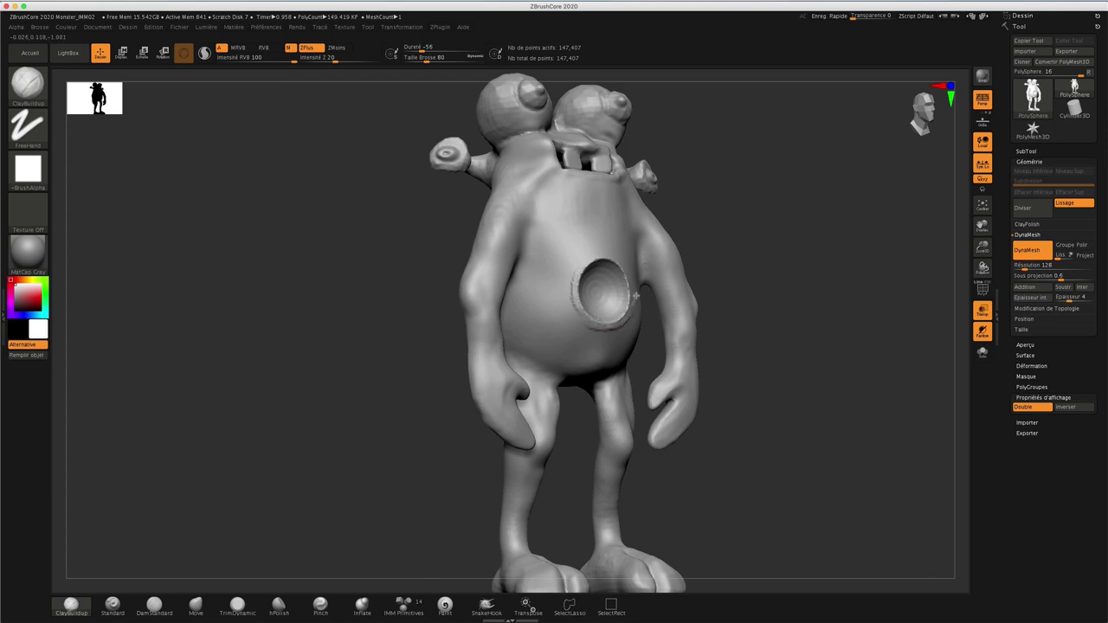
{"action": "left_click_drag", "start_coordinate": [735, 238], "coordinate": [721, 232], "text": "shift"}
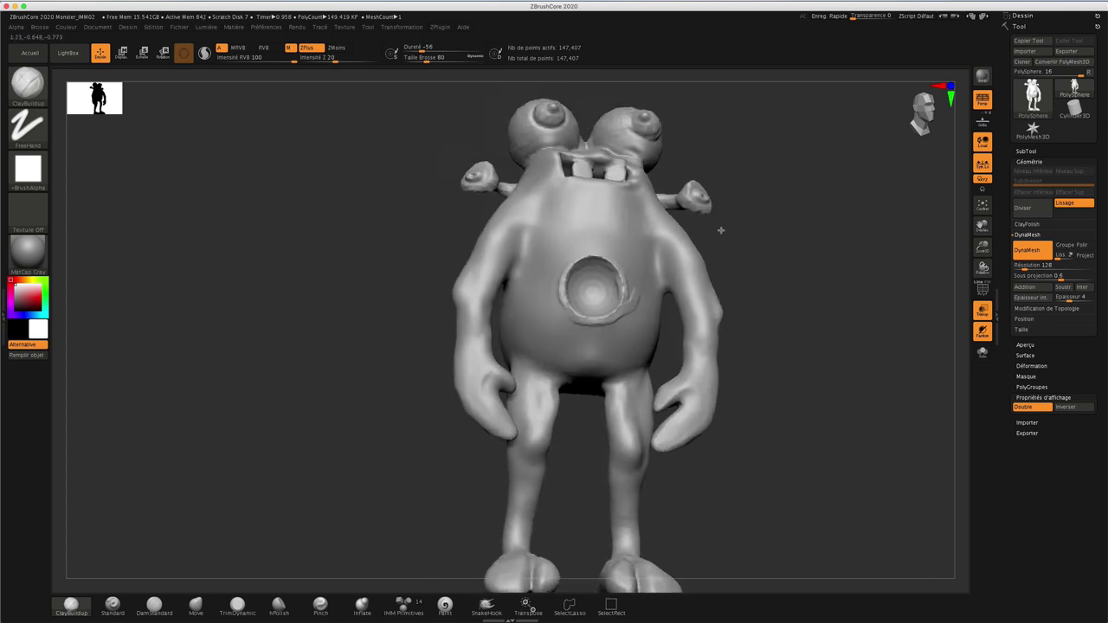
{"action": "mouse_move", "coordinate": [599, 274]}
{"action": "left_mouse_down"}
{"action": "mouse_move", "coordinate": [563, 268]}
{"action": "mouse_move", "coordinate": [590, 255]}
{"action": "left_mouse_up"}
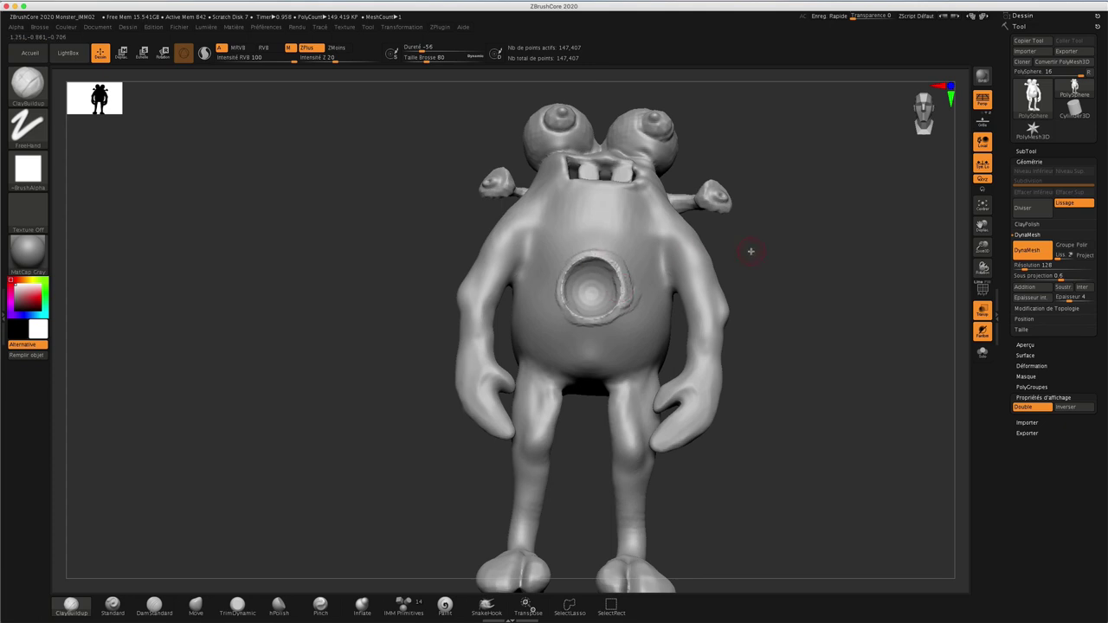
{"action": "mouse_move", "coordinate": [631, 287]}
{"action": "left_mouse_down"}
{"action": "mouse_move", "coordinate": [590, 321]}
{"action": "mouse_move", "coordinate": [573, 316]}
{"action": "mouse_move", "coordinate": [563, 290]}
{"action": "mouse_move", "coordinate": [582, 264]}
{"action": "mouse_move", "coordinate": [610, 268]}
{"action": "mouse_move", "coordinate": [639, 299]}
{"action": "mouse_move", "coordinate": [628, 316]}
{"action": "mouse_move", "coordinate": [625, 297]}
{"action": "left_mouse_up"}
{"action": "key", "text": "shift"}
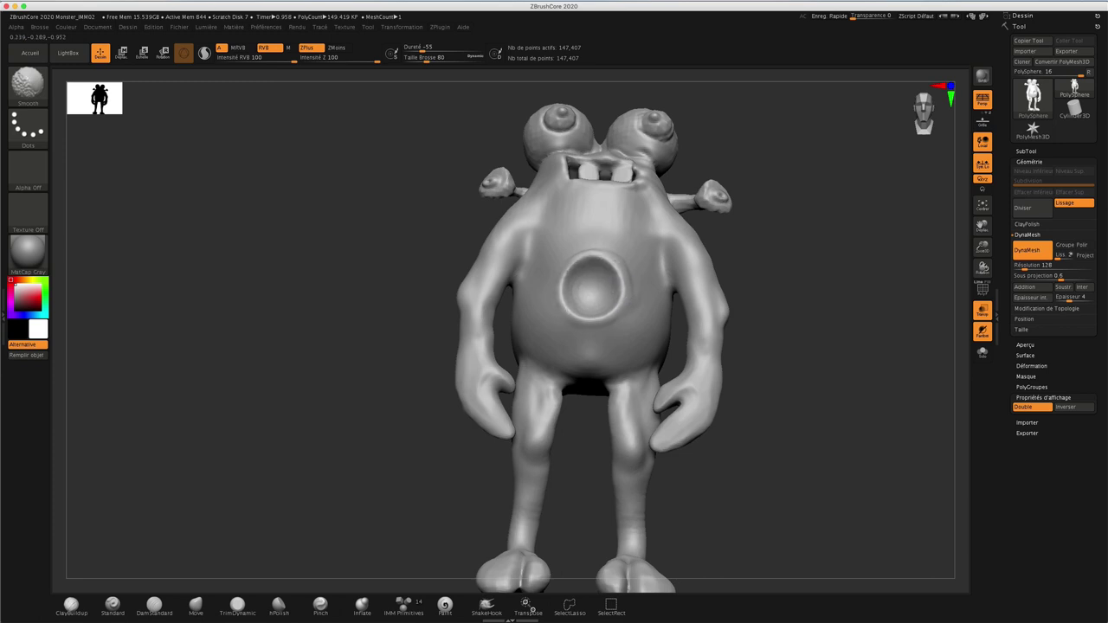
{"action": "mouse_move", "coordinate": [809, 239]}
{"action": "left_mouse_down"}
{"action": "mouse_move", "coordinate": [809, 251]}
{"action": "mouse_move", "coordinate": [774, 243]}
{"action": "left_mouse_up"}
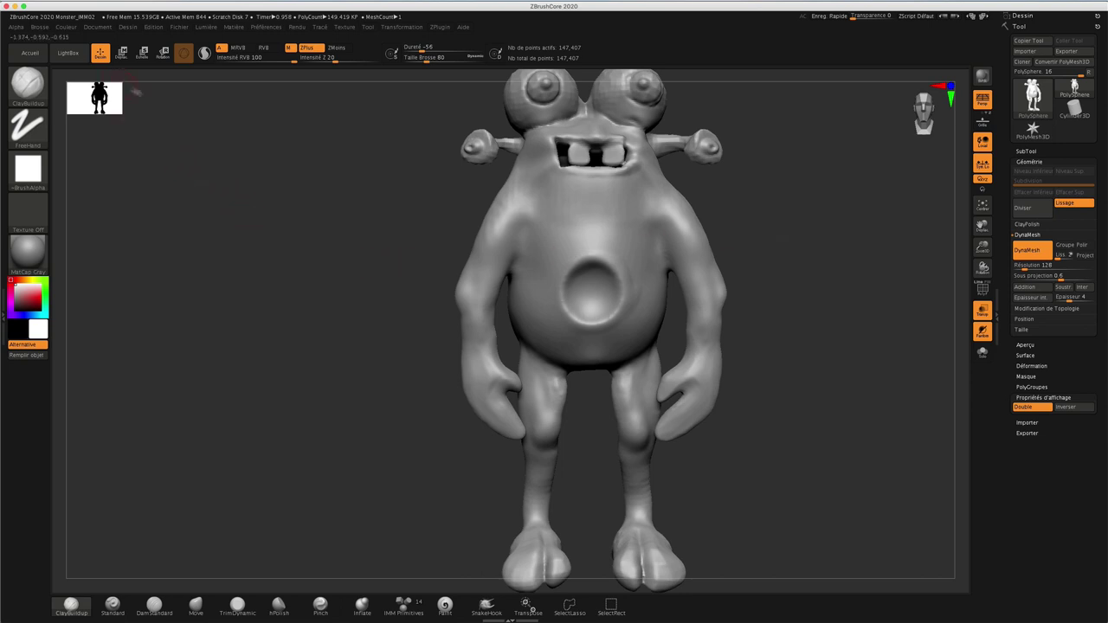
{"action": "left_click_drag", "start_coordinate": [776, 445], "coordinate": [742, 448]}
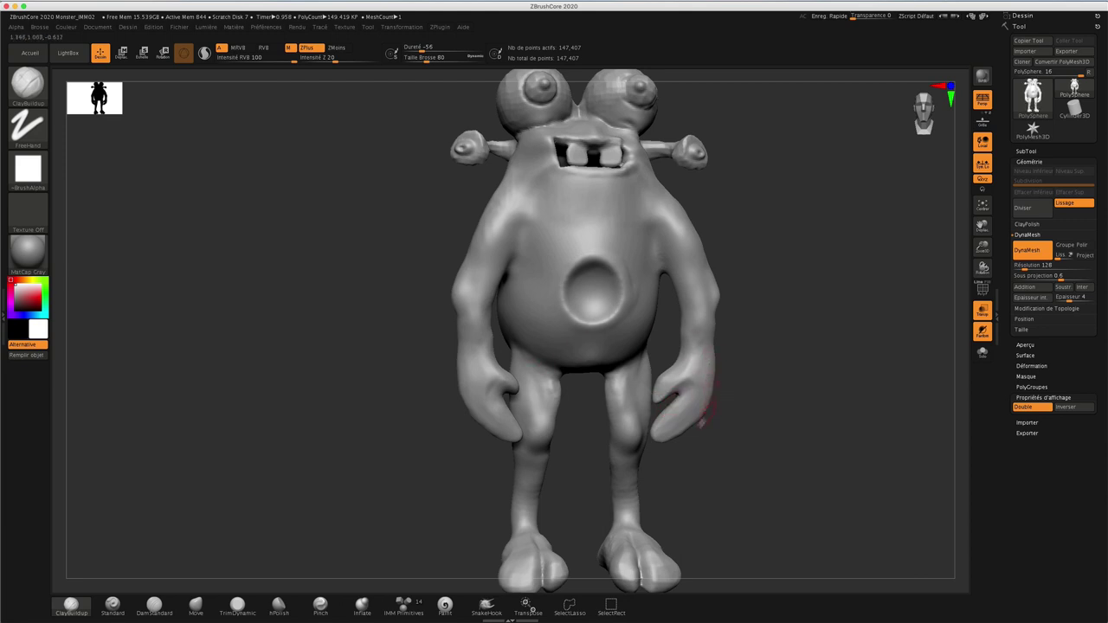
{"action": "mouse_move", "coordinate": [720, 491]}
{"action": "left_mouse_down"}
{"action": "mouse_move", "coordinate": [730, 433]}
{"action": "mouse_move", "coordinate": [719, 404]}
{"action": "mouse_move", "coordinate": [710, 408]}
{"action": "left_mouse_up"}
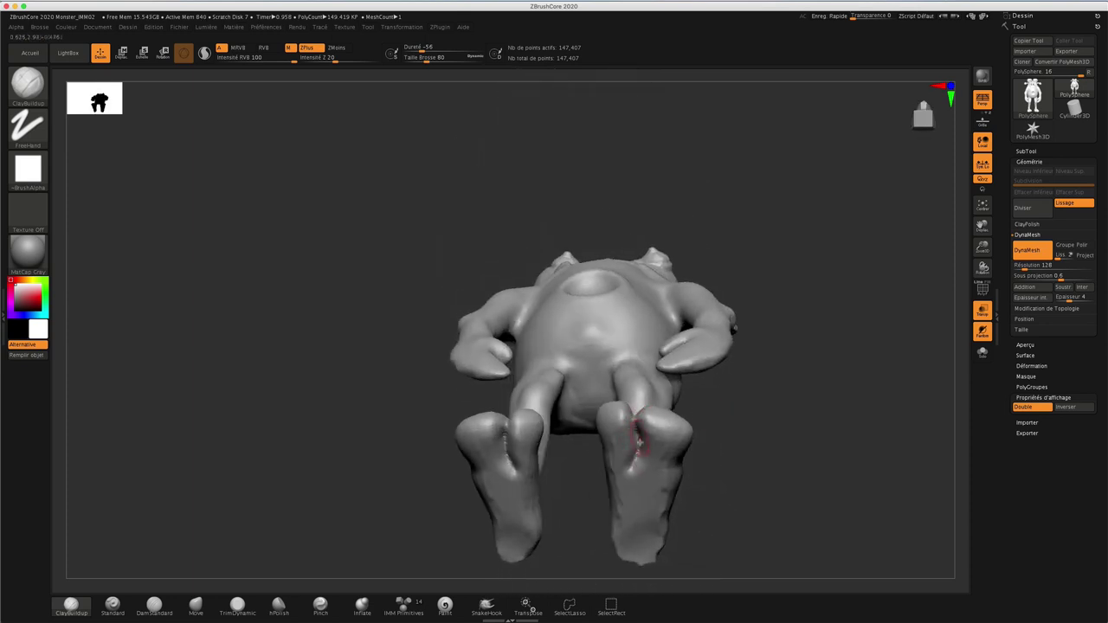
{"action": "mouse_move", "coordinate": [742, 410]}
{"action": "left_mouse_down"}
{"action": "mouse_move", "coordinate": [753, 459]}
{"action": "mouse_move", "coordinate": [732, 455]}
{"action": "left_mouse_up"}
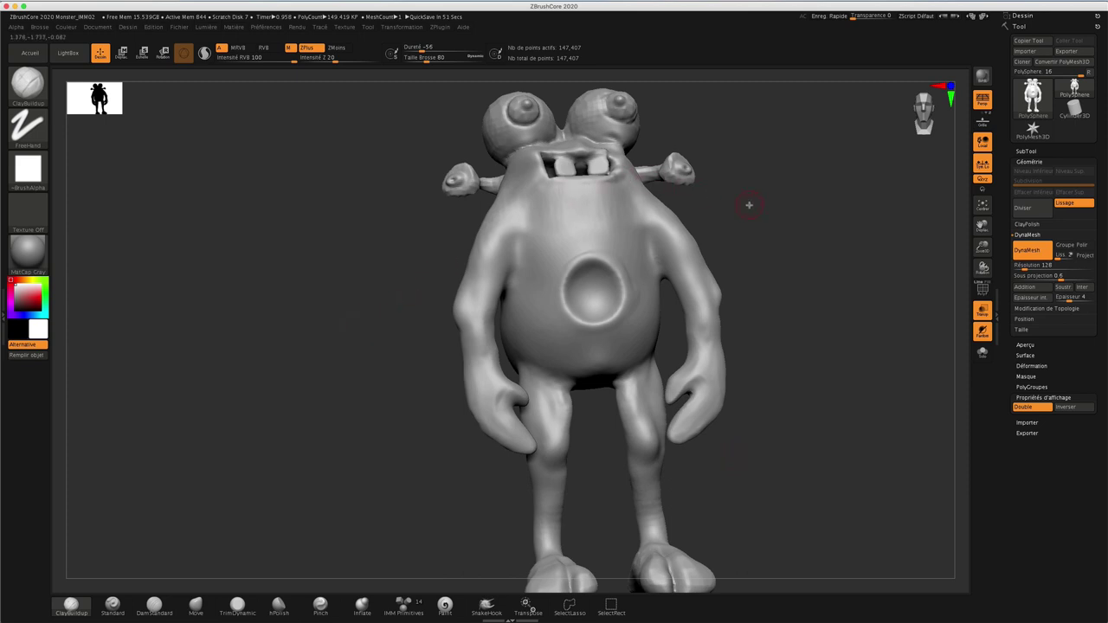
{"action": "left_click_drag", "start_coordinate": [750, 204], "coordinate": [745, 218]}
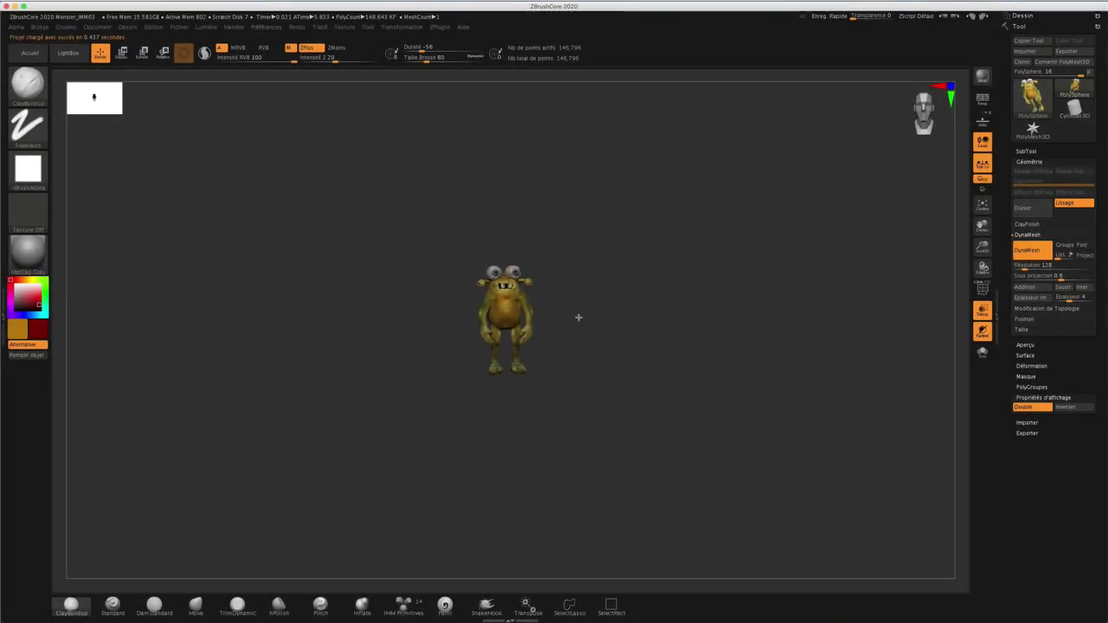
Inspect the textured monster and set a brighter red as the secondary colour.
{"action": "mouse_move", "coordinate": [601, 300]}
{"action": "left_mouse_down"}
{"action": "mouse_move", "coordinate": [775, 183]}
{"action": "mouse_move", "coordinate": [635, 297]}
{"action": "mouse_move", "coordinate": [643, 286]}
{"action": "mouse_move", "coordinate": [628, 287]}
{"action": "mouse_move", "coordinate": [636, 327]}
{"action": "mouse_move", "coordinate": [601, 309]}
{"action": "mouse_move", "coordinate": [624, 332]}
{"action": "mouse_move", "coordinate": [638, 317]}
{"action": "mouse_move", "coordinate": [629, 337]}
{"action": "mouse_move", "coordinate": [653, 324]}
{"action": "mouse_move", "coordinate": [638, 322]}
{"action": "mouse_move", "coordinate": [633, 344]}
{"action": "mouse_move", "coordinate": [727, 262]}
{"action": "mouse_move", "coordinate": [715, 237]}
{"action": "mouse_move", "coordinate": [759, 319]}
{"action": "left_mouse_up"}
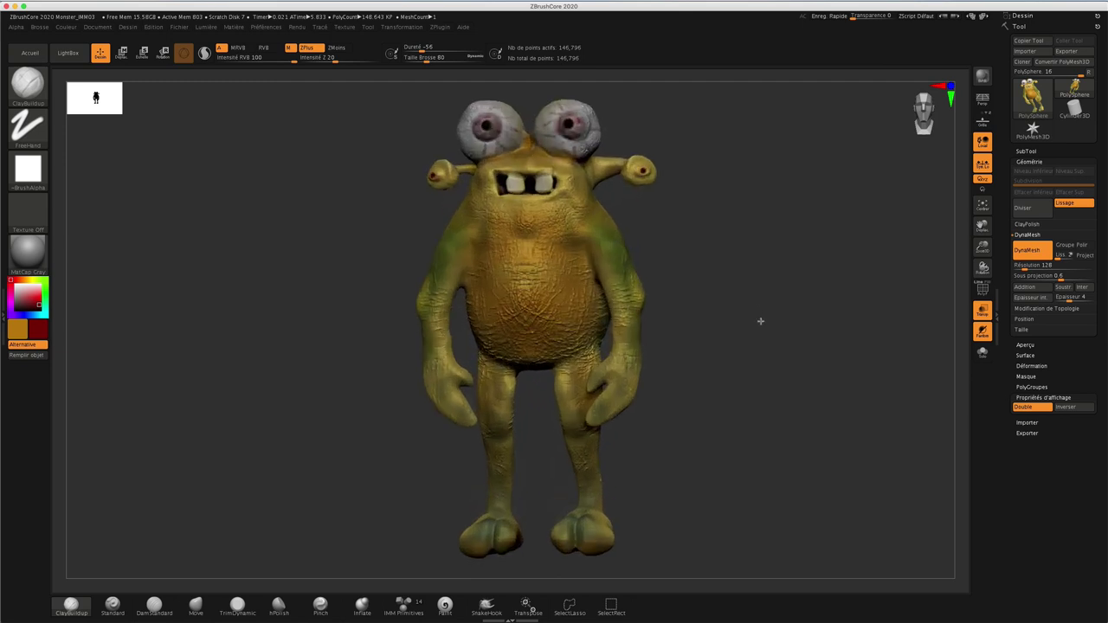
{"action": "mouse_move", "coordinate": [683, 250]}
{"action": "left_mouse_down"}
{"action": "mouse_move", "coordinate": [667, 250]}
{"action": "mouse_move", "coordinate": [682, 256]}
{"action": "mouse_move", "coordinate": [668, 250]}
{"action": "mouse_move", "coordinate": [684, 245]}
{"action": "left_mouse_up"}
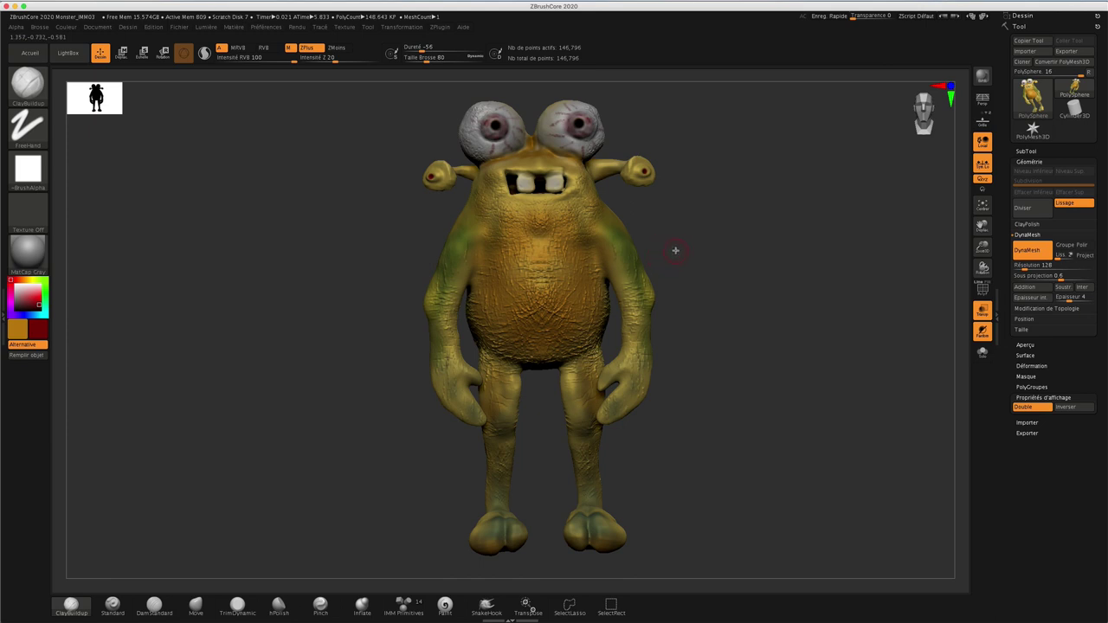
{"action": "key", "text": "b"}
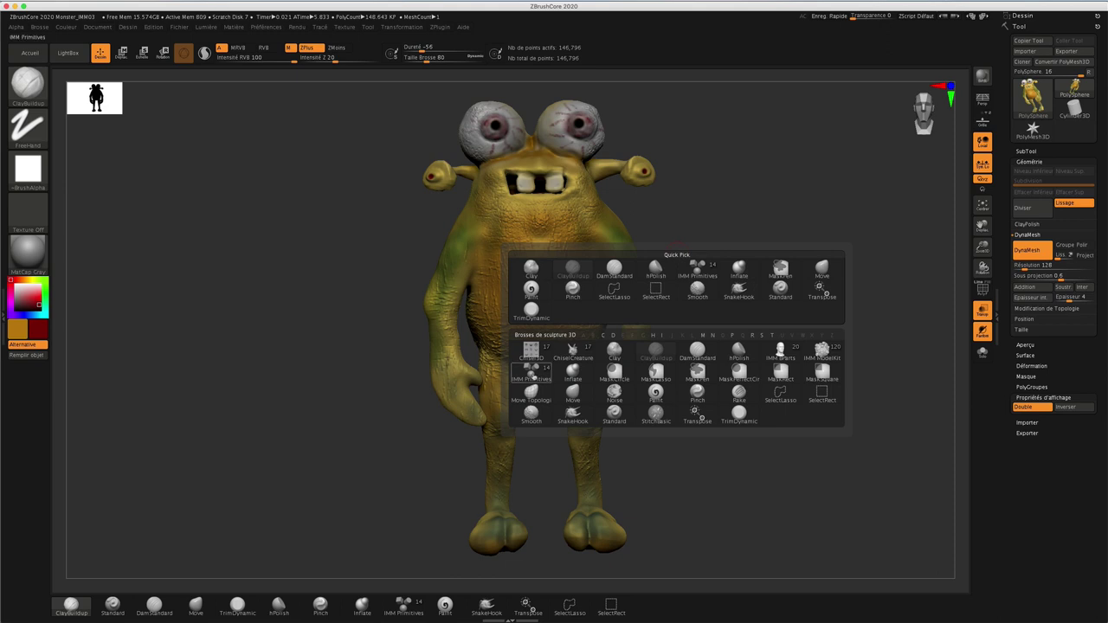
{"action": "left_click", "coordinate": [535, 375]}
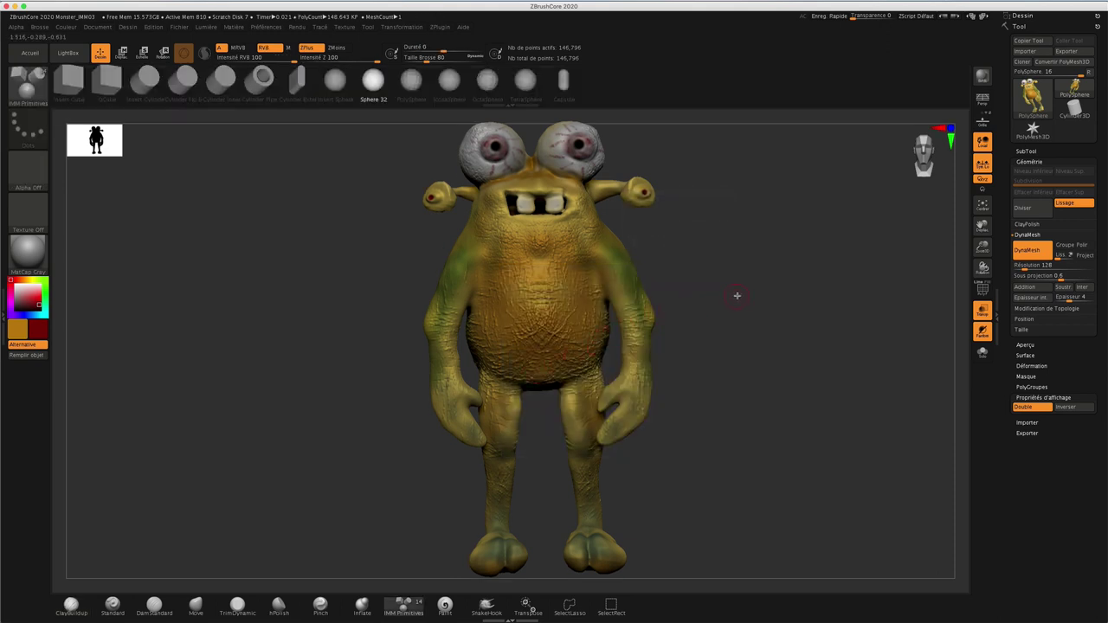
{"action": "left_click_drag", "start_coordinate": [735, 296], "coordinate": [736, 297]}
{"action": "left_click_drag", "start_coordinate": [736, 296], "coordinate": [740, 282]}
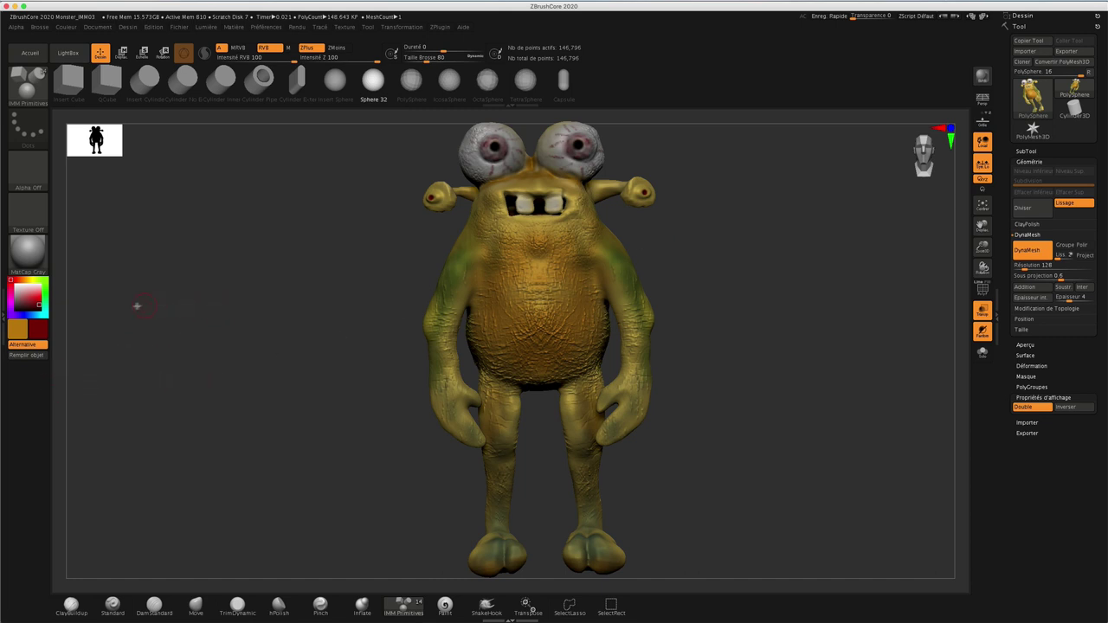
{"action": "left_click", "coordinate": [23, 297]}
{"action": "left_click_drag", "start_coordinate": [22, 297], "coordinate": [156, 324]}
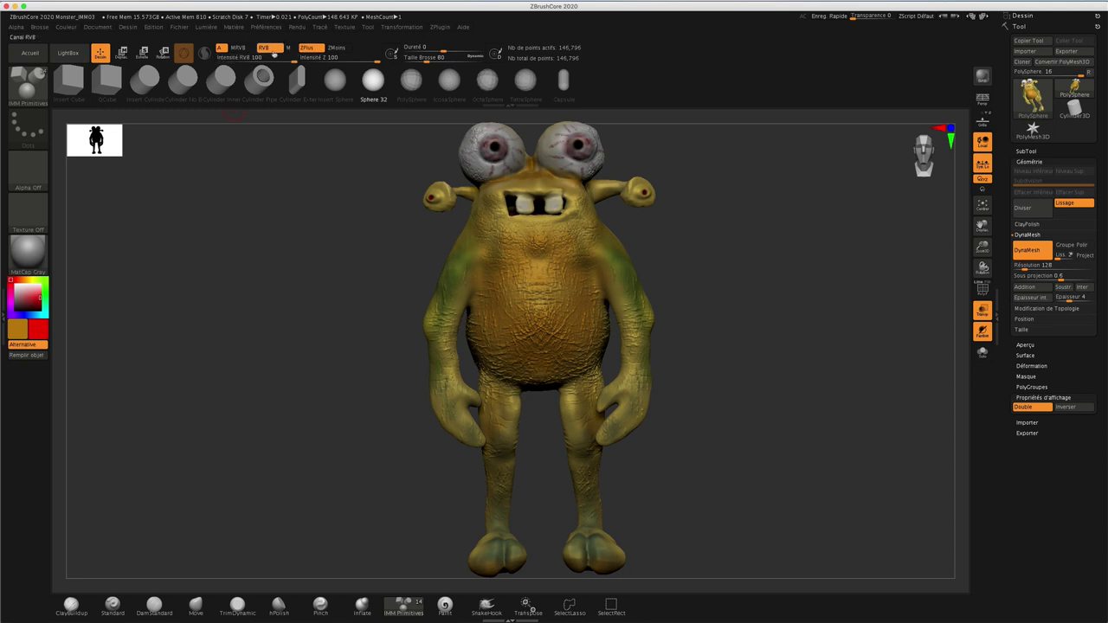
Switch off Zadd, undo a trial red Fill Object, and bring up the brush palette.
{"action": "left_click", "coordinate": [309, 49]}
{"action": "left_click", "coordinate": [36, 359]}
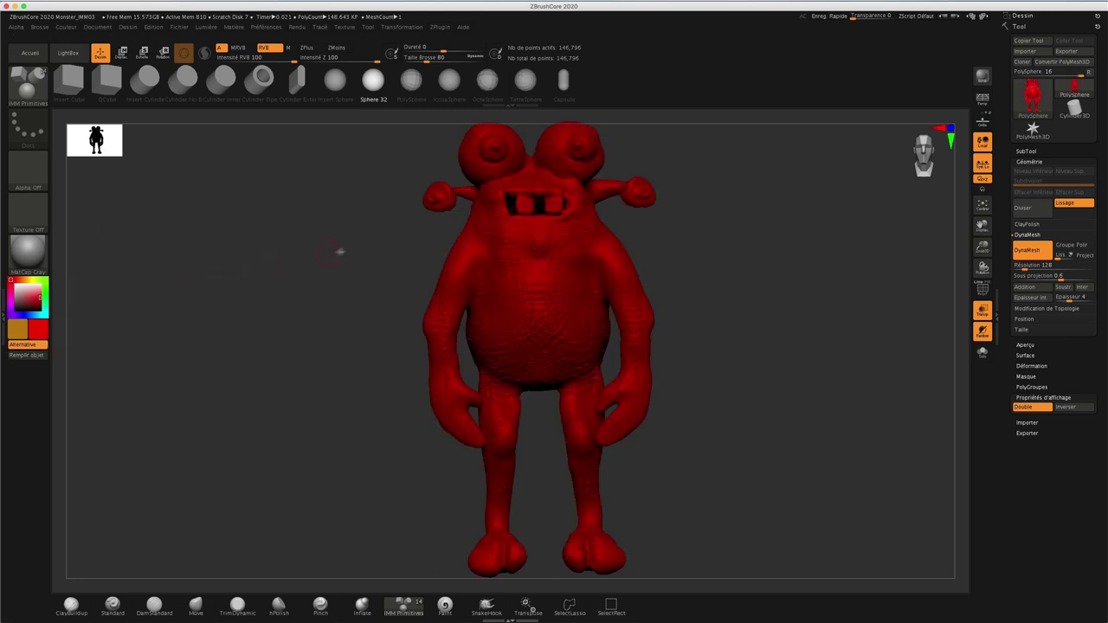
{"action": "mouse_move", "coordinate": [339, 255]}
{"action": "left_mouse_down"}
{"action": "mouse_move", "coordinate": [403, 251]}
{"action": "mouse_move", "coordinate": [317, 252]}
{"action": "mouse_move", "coordinate": [331, 254]}
{"action": "left_mouse_up"}
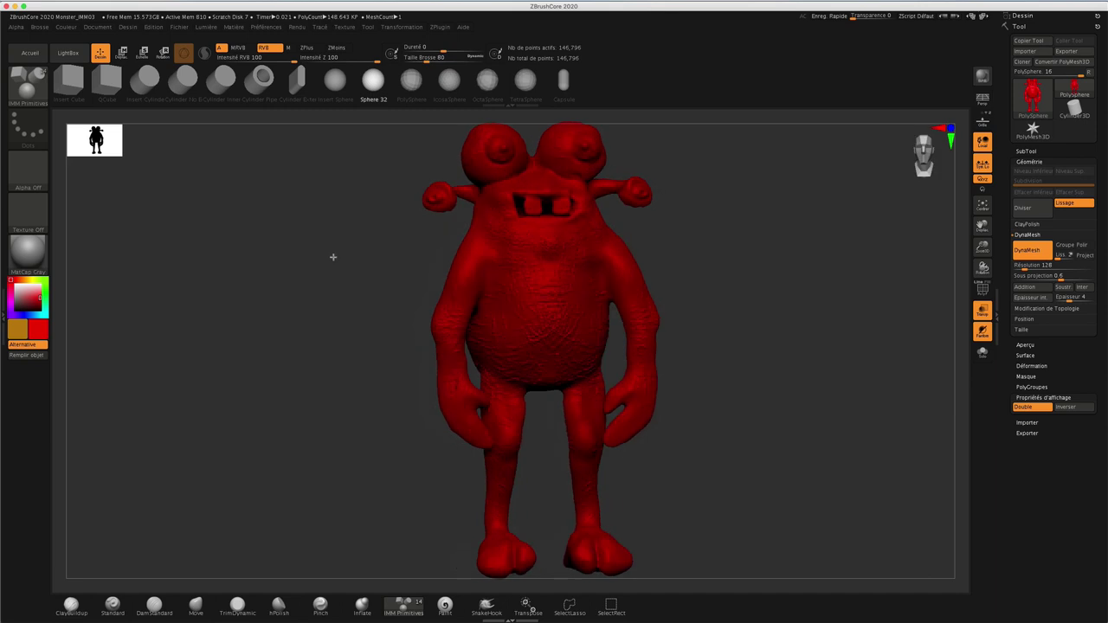
{"action": "key", "text": "ctrl+z"}
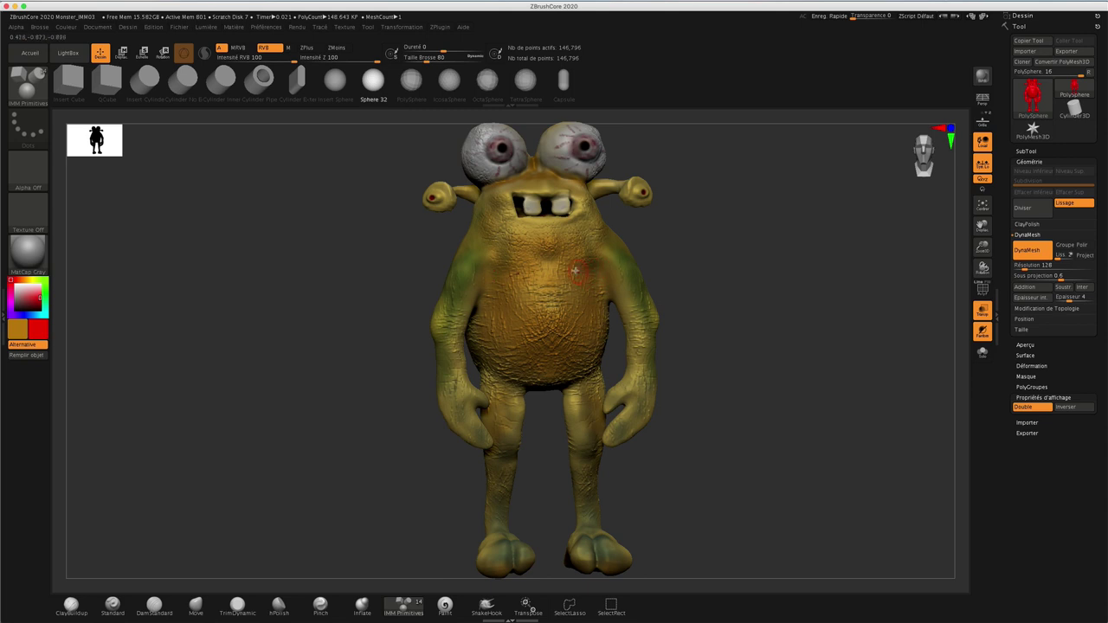
{"action": "mouse_move", "coordinate": [668, 246]}
{"action": "left_mouse_down"}
{"action": "mouse_move", "coordinate": [620, 240]}
{"action": "mouse_move", "coordinate": [674, 252]}
{"action": "mouse_move", "coordinate": [643, 249]}
{"action": "mouse_move", "coordinate": [683, 247]}
{"action": "mouse_move", "coordinate": [698, 228]}
{"action": "mouse_move", "coordinate": [666, 230]}
{"action": "left_mouse_up"}
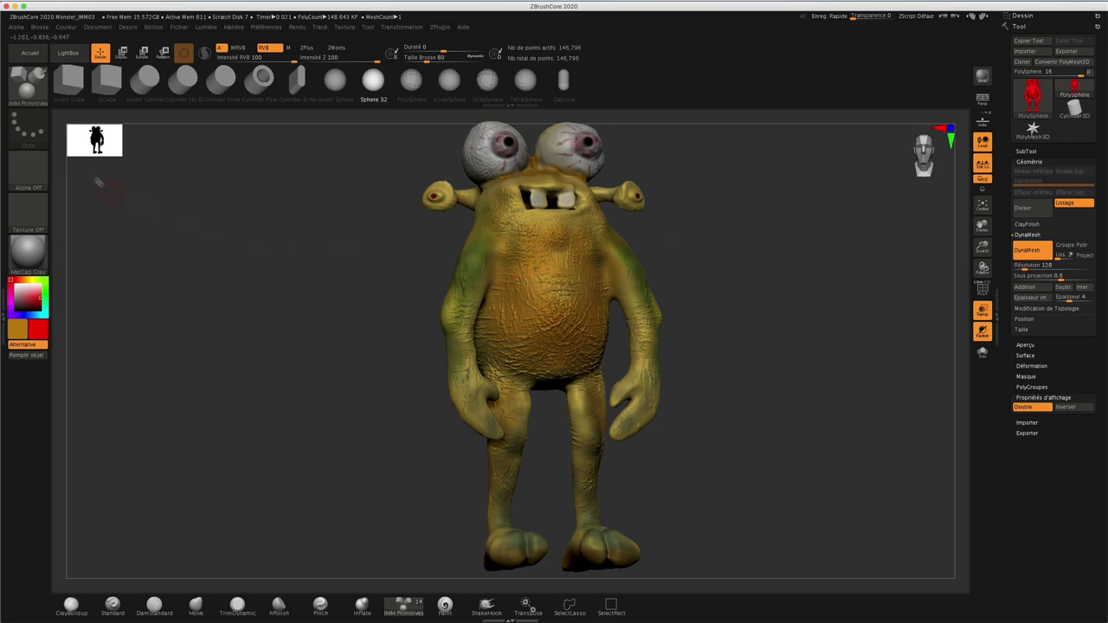
{"action": "left_click", "coordinate": [28, 85]}
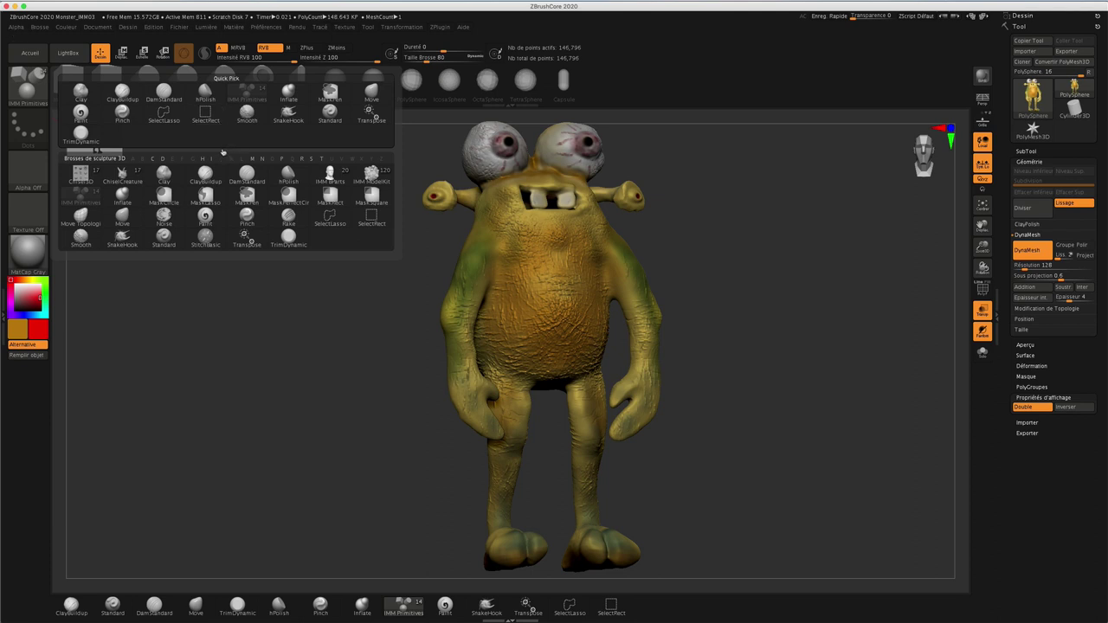
Set up the Rake brush at Draw Size 299 with the Color Spray stroke and Alpha 58.
{"action": "left_click", "coordinate": [287, 217]}
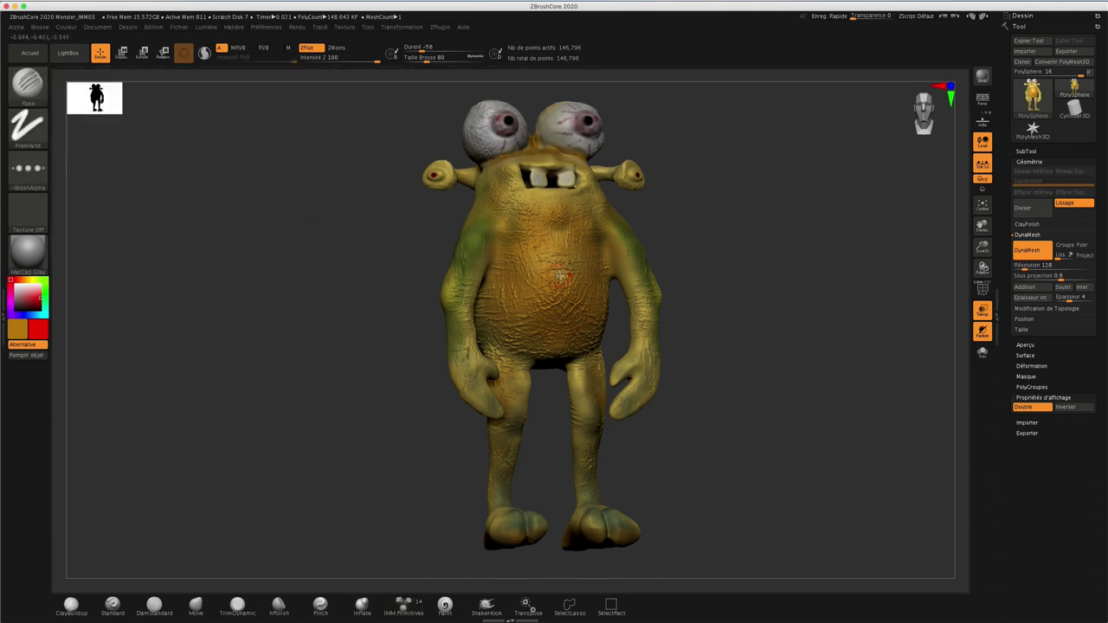
{"action": "key", "text": "s"}
{"action": "mouse_move", "coordinate": [517, 270]}
{"action": "left_mouse_down"}
{"action": "mouse_move", "coordinate": [541, 265]}
{"action": "mouse_move", "coordinate": [525, 264]}
{"action": "left_mouse_up"}
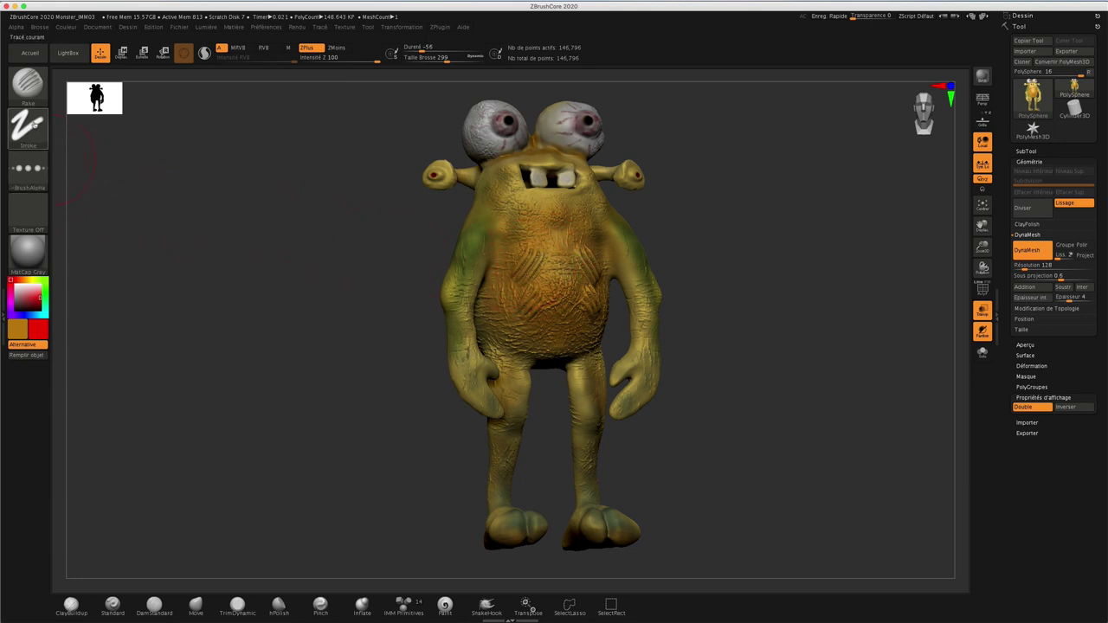
{"action": "left_click", "coordinate": [28, 126]}
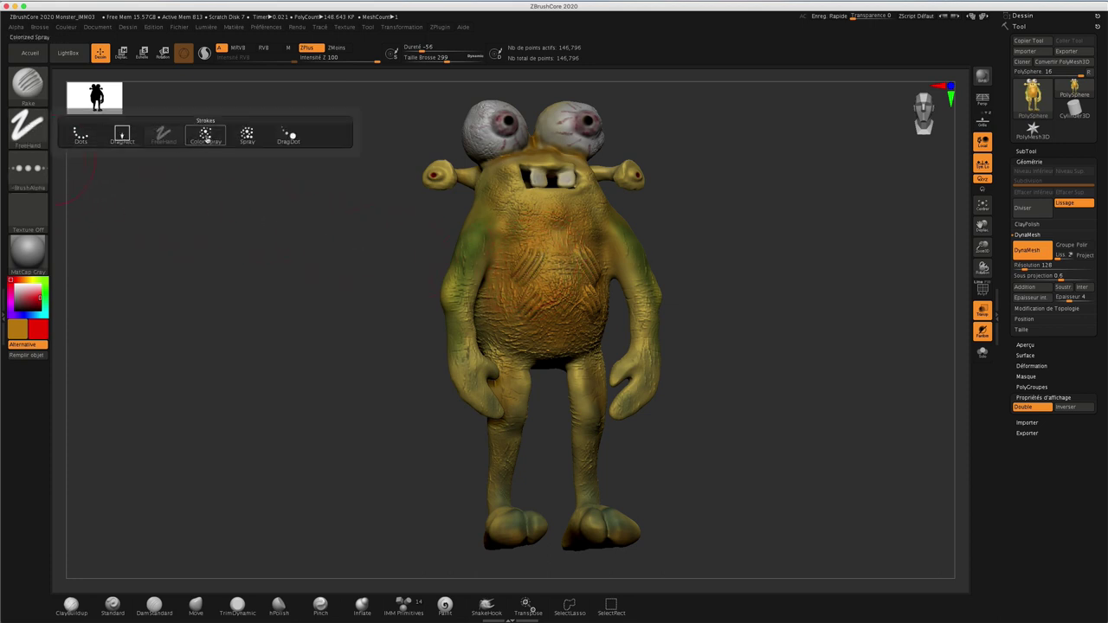
{"action": "left_click", "coordinate": [205, 136]}
{"action": "left_click", "coordinate": [32, 173]}
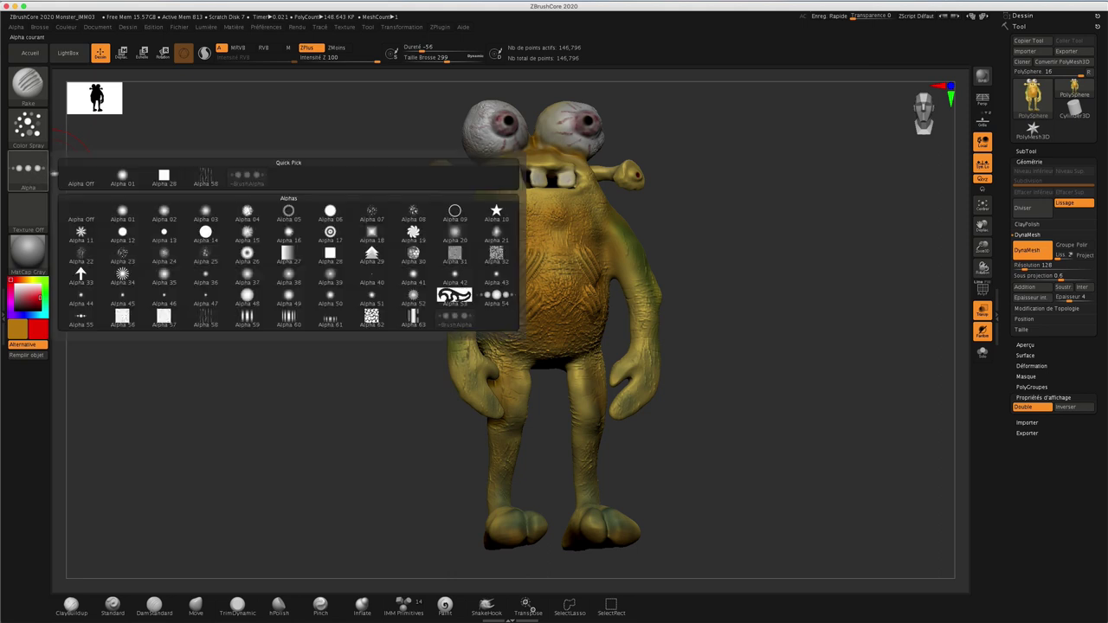
{"action": "left_click", "coordinate": [206, 177]}
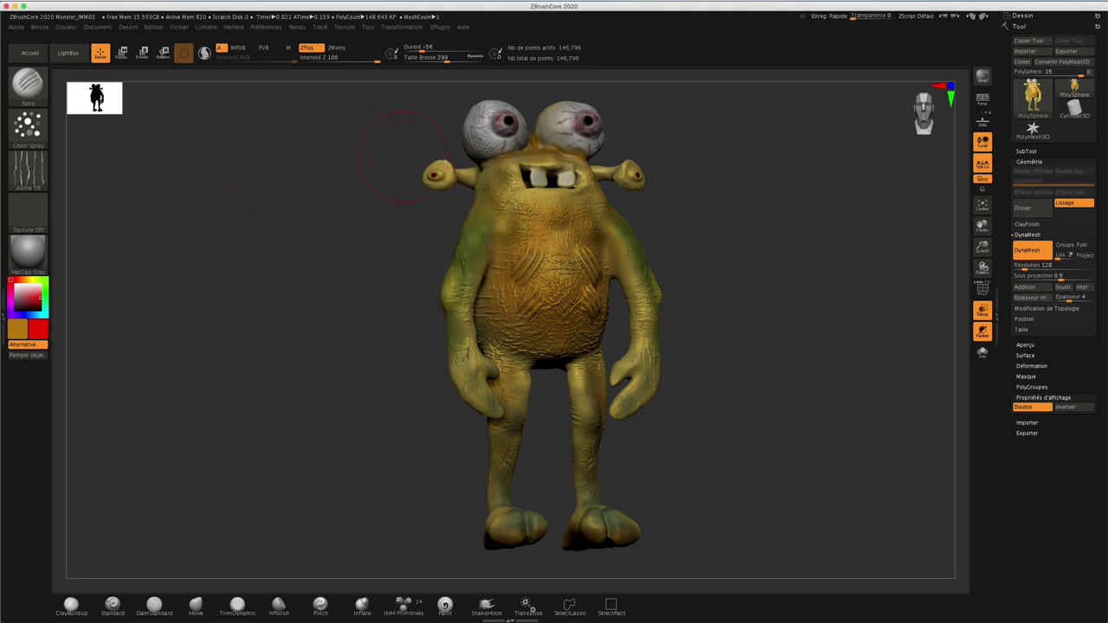
Spray the rough furry raked texture across the belly, checking it from the side.
{"action": "mouse_move", "coordinate": [499, 300]}
{"action": "left_mouse_down"}
{"action": "mouse_move", "coordinate": [597, 277]}
{"action": "mouse_move", "coordinate": [528, 208]}
{"action": "mouse_move", "coordinate": [519, 232]}
{"action": "left_mouse_up"}
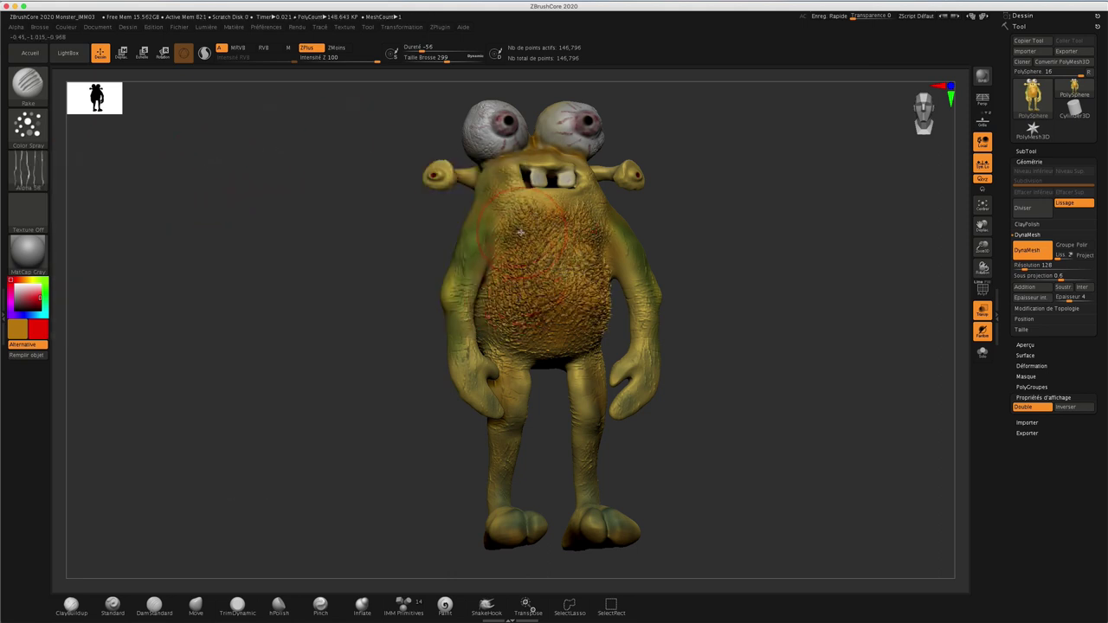
{"action": "mouse_move", "coordinate": [709, 231]}
{"action": "left_mouse_down"}
{"action": "mouse_move", "coordinate": [660, 236]}
{"action": "mouse_move", "coordinate": [710, 251]}
{"action": "mouse_move", "coordinate": [639, 237]}
{"action": "left_mouse_up"}
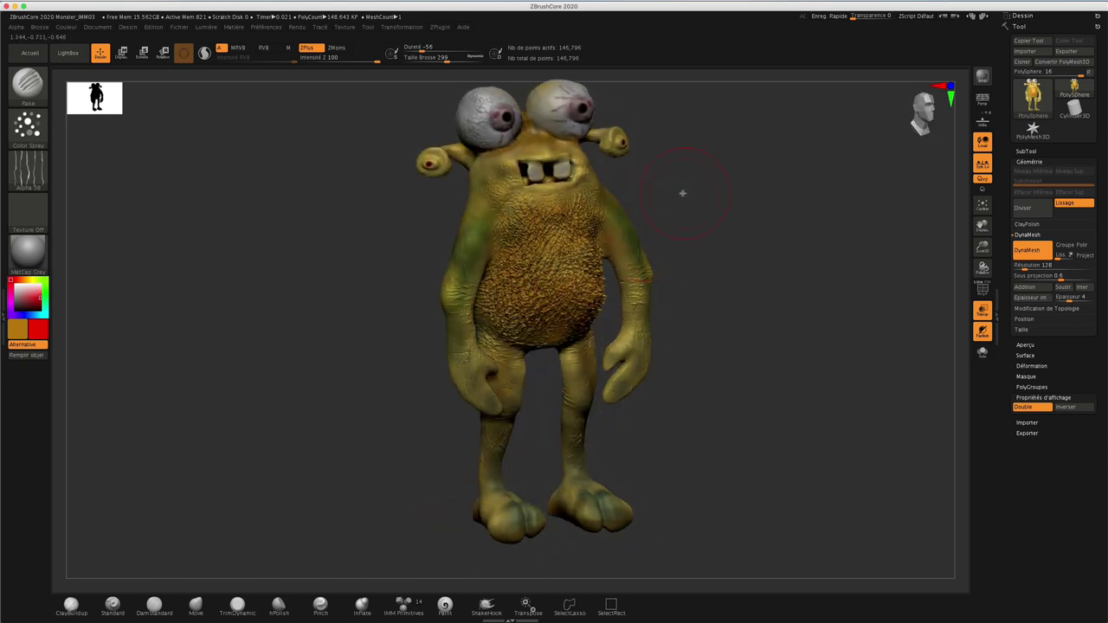
{"action": "left_click_drag", "start_coordinate": [754, 205], "coordinate": [794, 265], "text": "ctrl"}
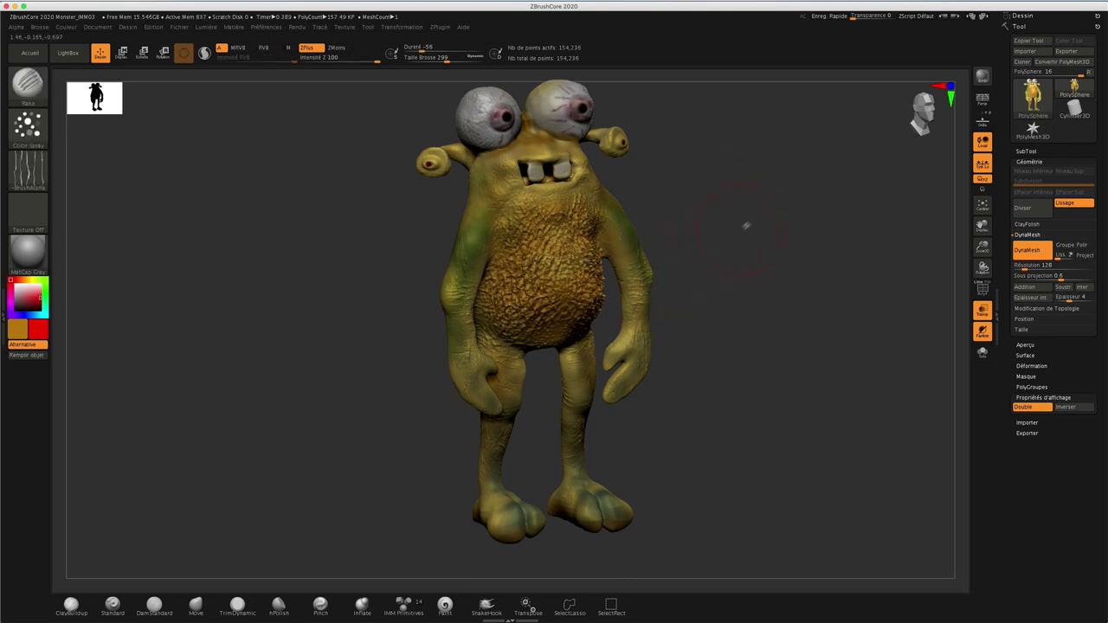
{"action": "mouse_move", "coordinate": [745, 225]}
{"action": "left_mouse_down"}
{"action": "mouse_move", "coordinate": [741, 204]}
{"action": "mouse_move", "coordinate": [707, 203]}
{"action": "mouse_move", "coordinate": [739, 225]}
{"action": "mouse_move", "coordinate": [728, 225]}
{"action": "mouse_move", "coordinate": [720, 202]}
{"action": "mouse_move", "coordinate": [732, 196]}
{"action": "mouse_move", "coordinate": [741, 221]}
{"action": "mouse_move", "coordinate": [750, 139]}
{"action": "mouse_move", "coordinate": [703, 145]}
{"action": "left_mouse_up"}
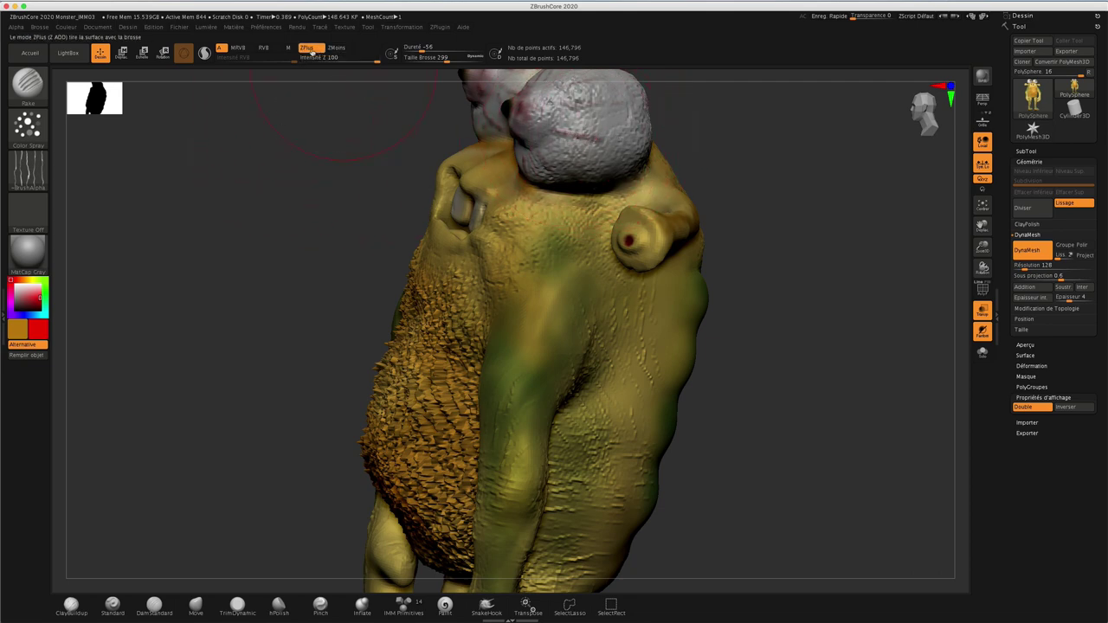
Set up DamStandard with Mrgb on at Draw Size 158, still carving inward.
{"action": "left_click", "coordinate": [238, 48]}
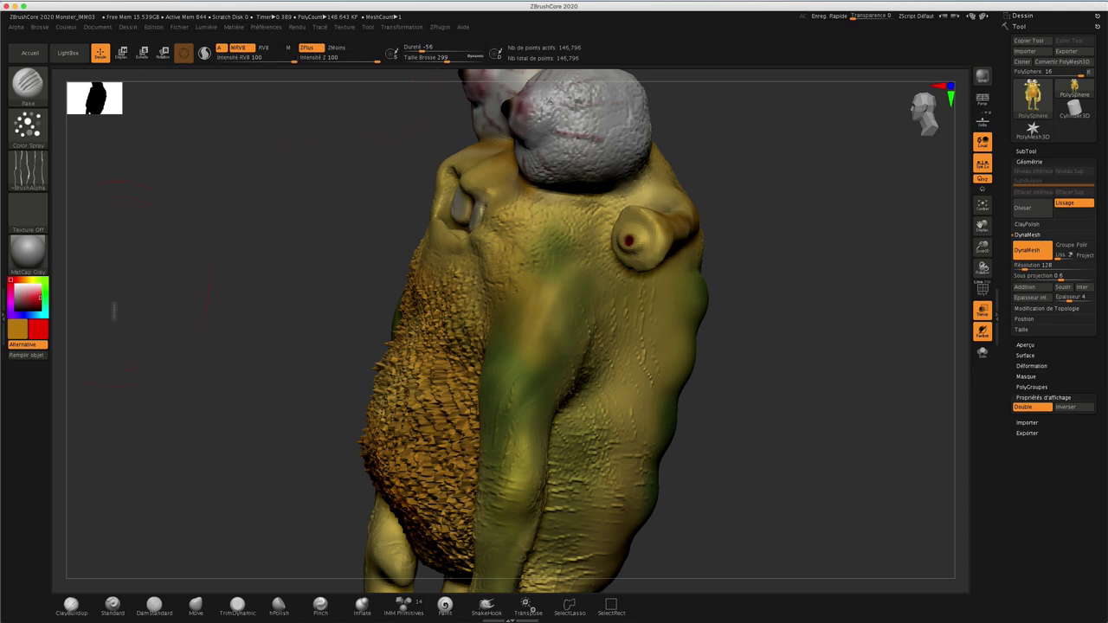
{"action": "left_click", "coordinate": [154, 606]}
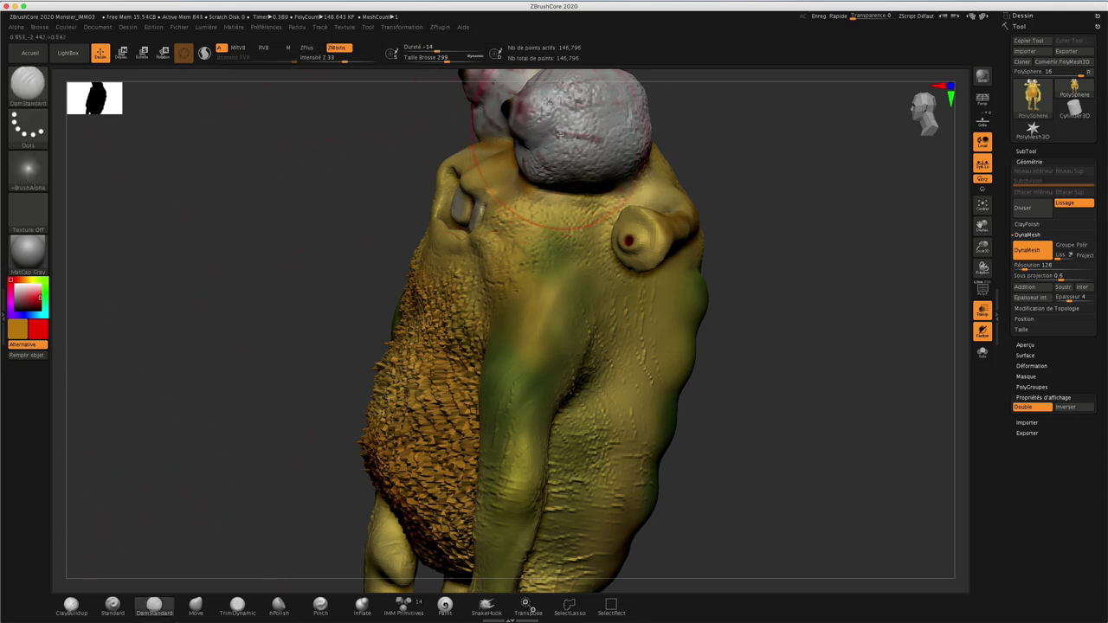
{"action": "key", "text": "s"}
{"action": "mouse_move", "coordinate": [561, 139]}
{"action": "left_mouse_down"}
{"action": "mouse_move", "coordinate": [546, 140]}
{"action": "mouse_move", "coordinate": [551, 155]}
{"action": "left_mouse_up"}
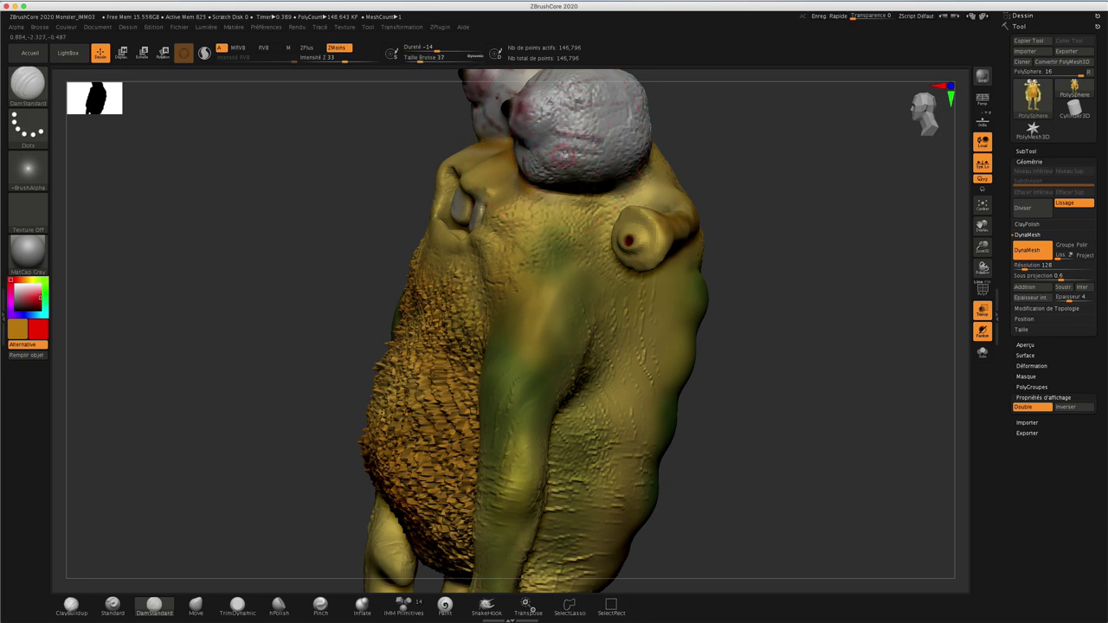
{"action": "left_click", "coordinate": [308, 47]}
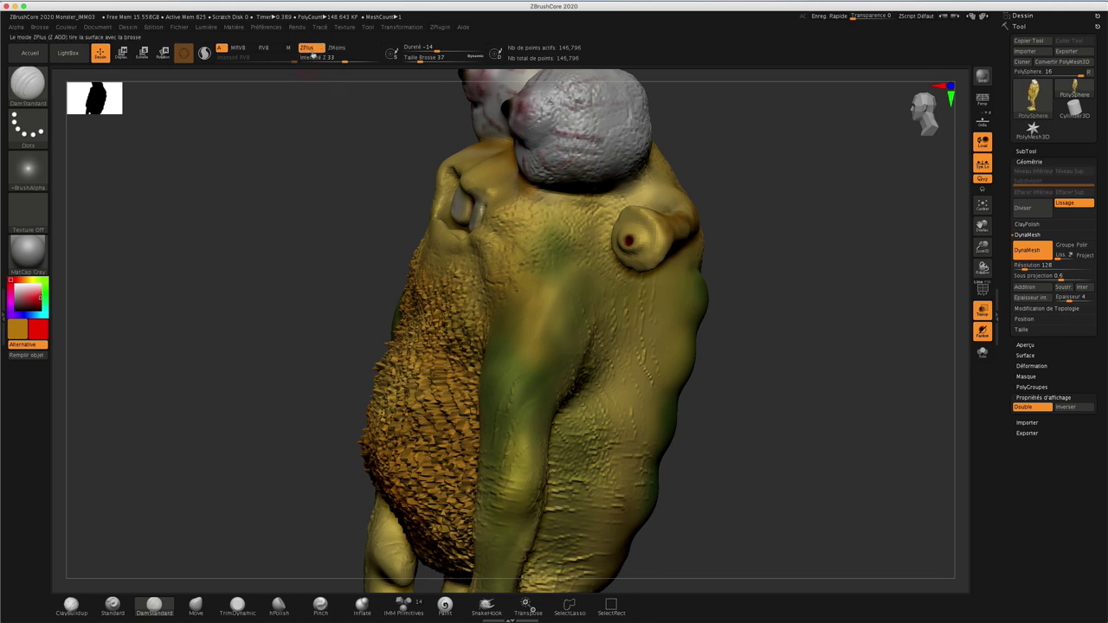
{"action": "left_click", "coordinate": [337, 48]}
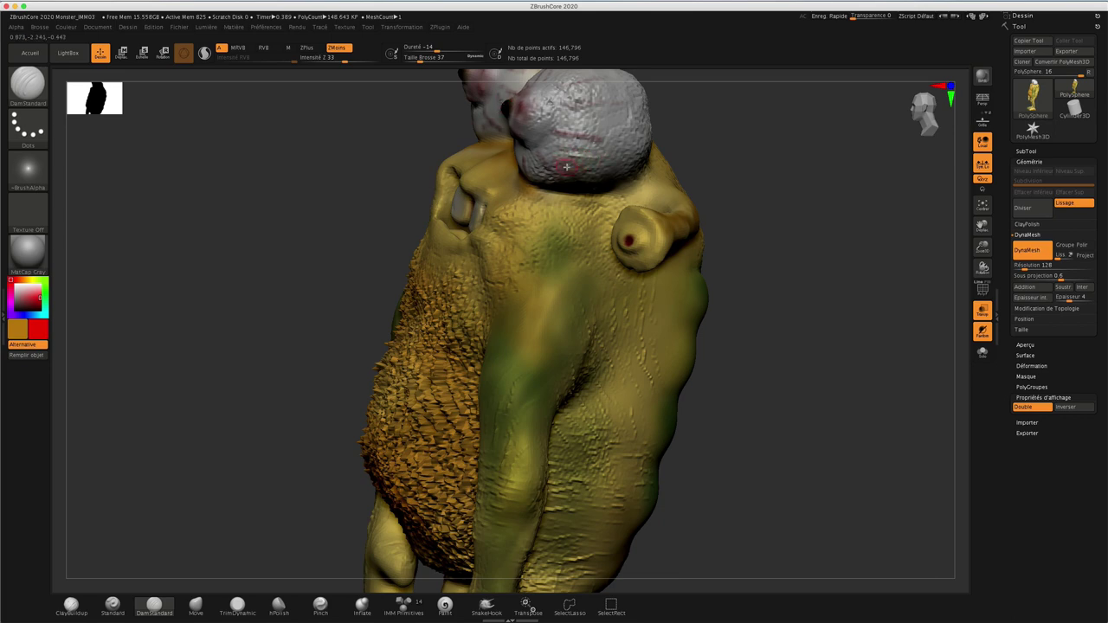
{"action": "left_click", "coordinate": [238, 48]}
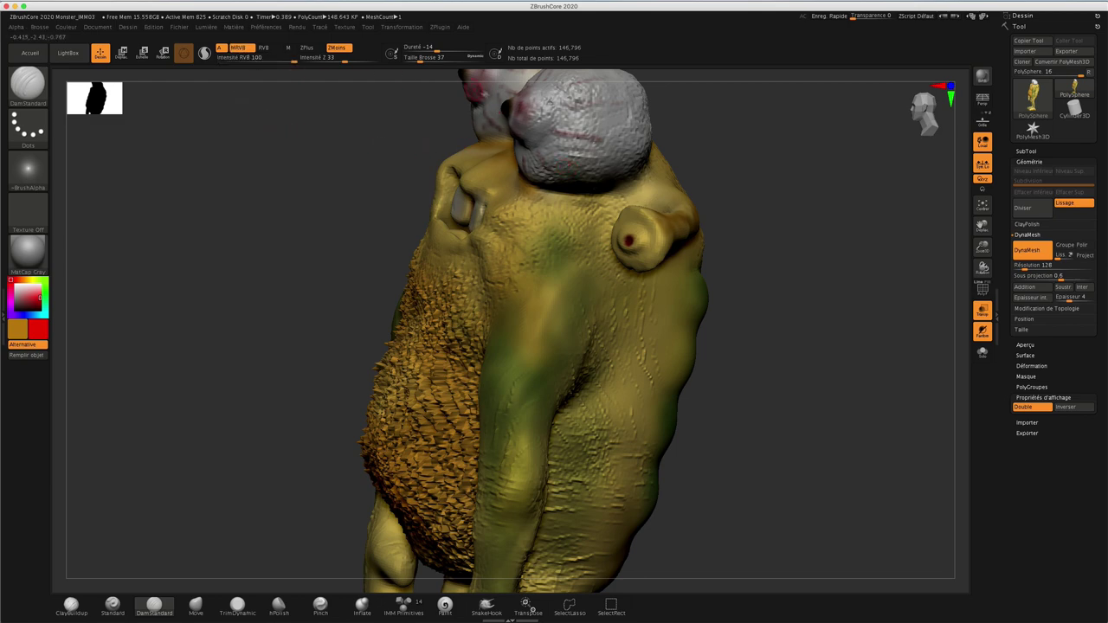
Paint thin red vein lines on both eyeballs in a new reddish colour, then frame the monster.
{"action": "left_click_drag", "start_coordinate": [575, 151], "coordinate": [620, 139]}
{"action": "left_click_drag", "start_coordinate": [687, 119], "coordinate": [391, 248]}
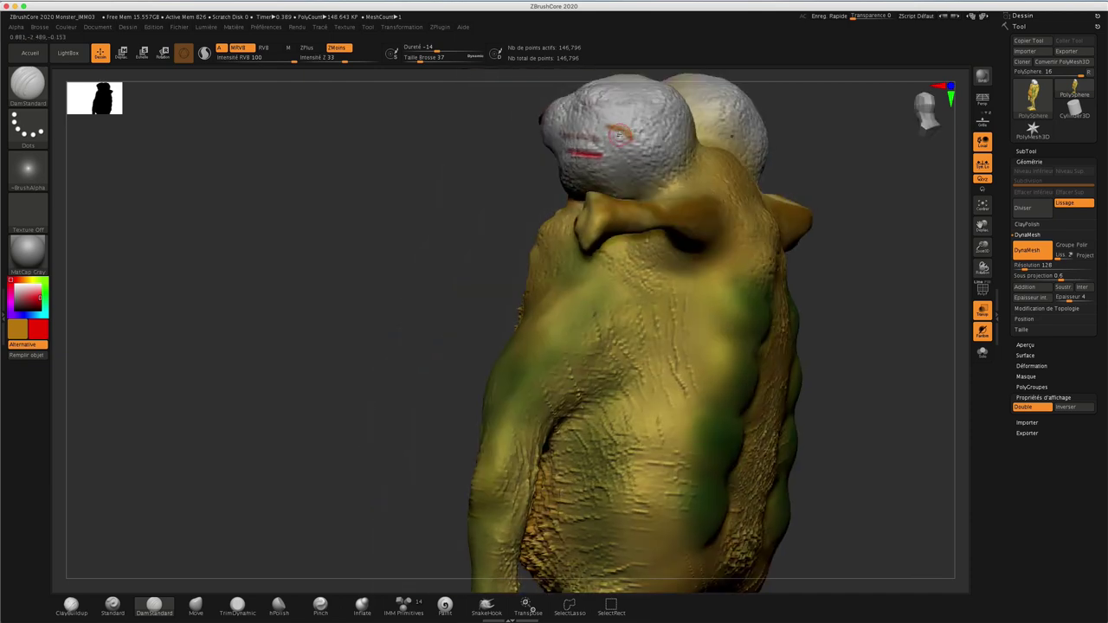
{"action": "key", "text": "v"}
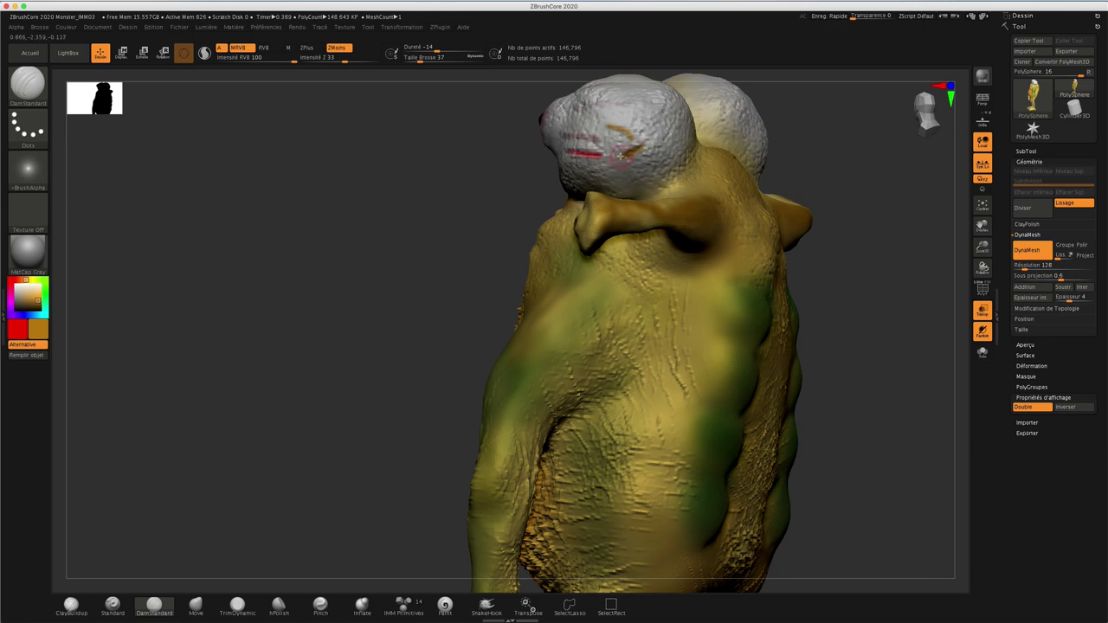
{"action": "left_click", "coordinate": [20, 330]}
{"action": "left_click", "coordinate": [88, 296]}
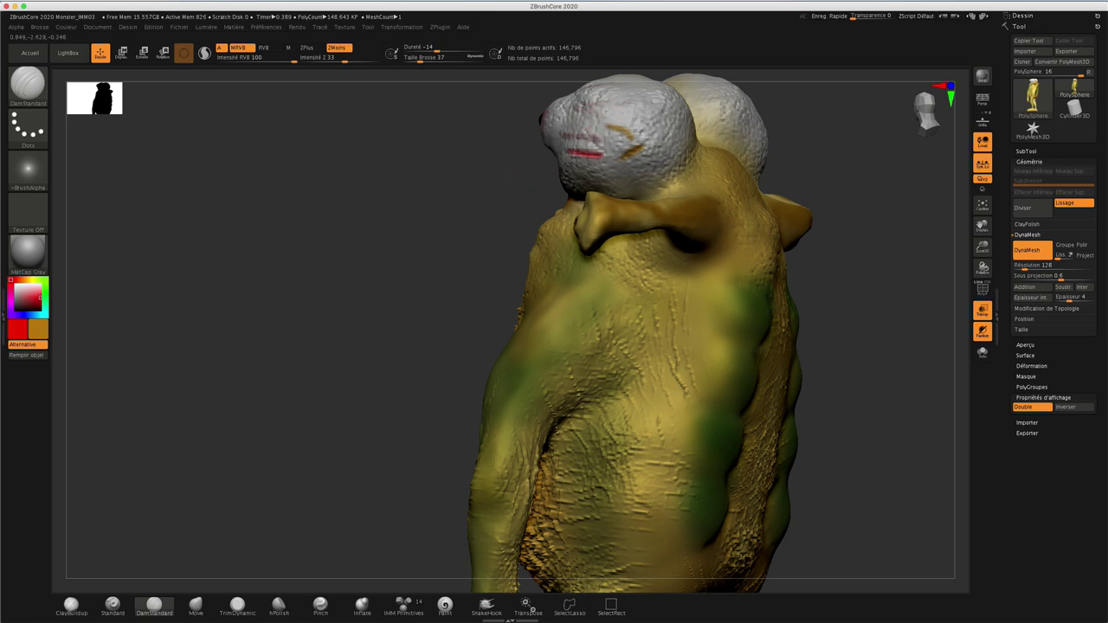
{"action": "left_click_drag", "start_coordinate": [617, 120], "coordinate": [632, 119]}
{"action": "mouse_move", "coordinate": [500, 204]}
{"action": "left_mouse_down"}
{"action": "mouse_move", "coordinate": [597, 181]}
{"action": "mouse_move", "coordinate": [529, 156]}
{"action": "mouse_move", "coordinate": [539, 174]}
{"action": "left_mouse_up"}
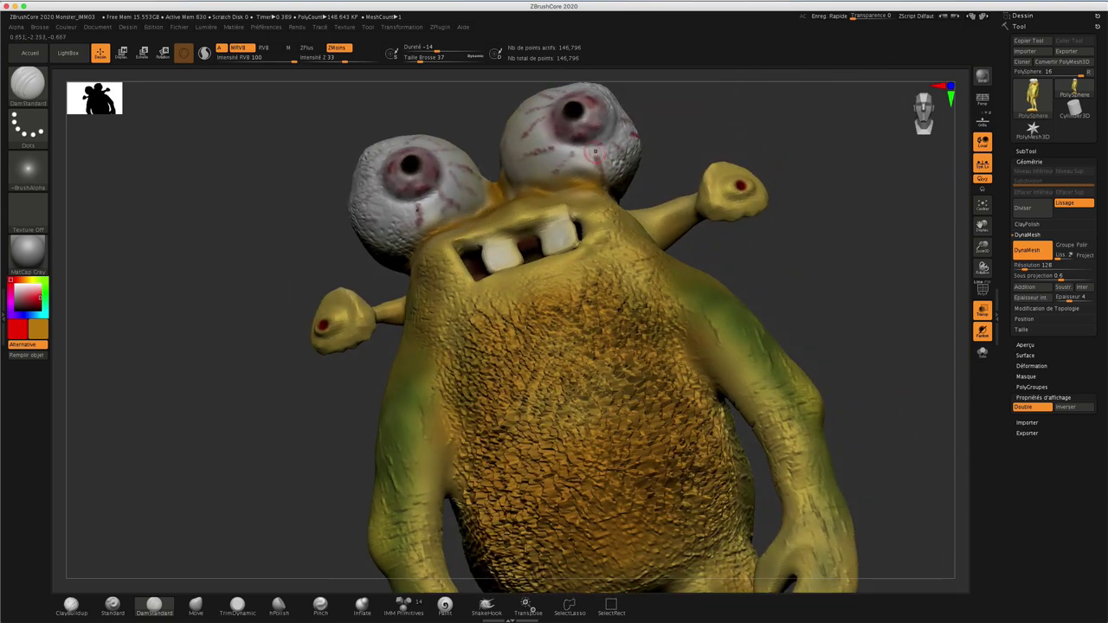
{"action": "mouse_move", "coordinate": [611, 145]}
{"action": "left_mouse_down"}
{"action": "mouse_move", "coordinate": [629, 170]}
{"action": "mouse_move", "coordinate": [617, 166]}
{"action": "mouse_move", "coordinate": [623, 145]}
{"action": "left_mouse_up"}
{"action": "key", "text": "f"}
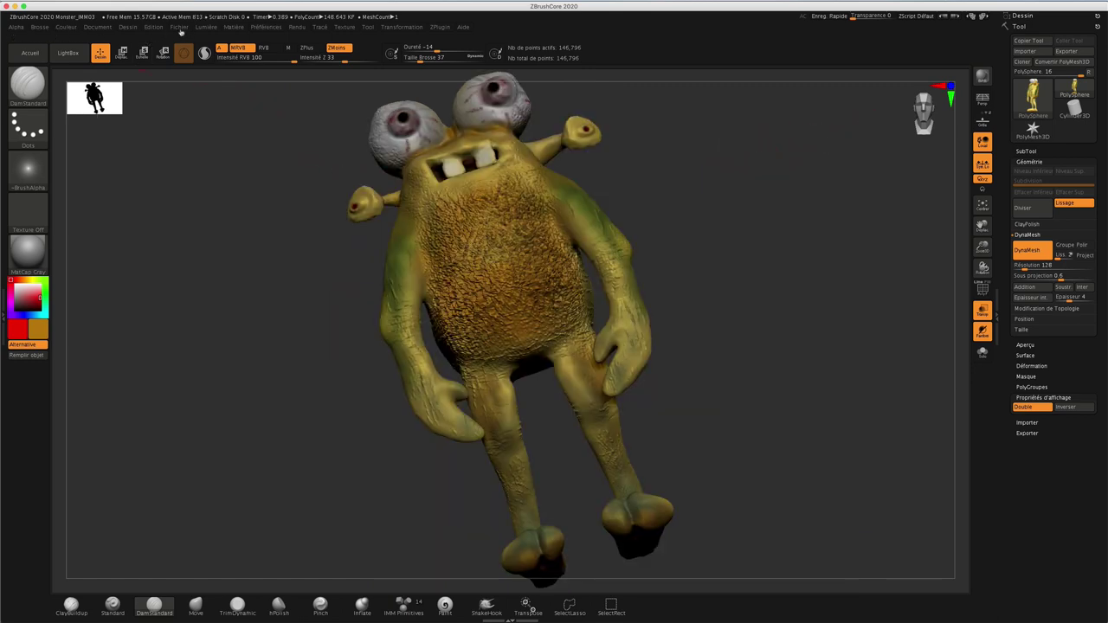
Open the Monster_IMM04 project and orbit it to inspect the back and front.
{"action": "left_click", "coordinate": [179, 27]}
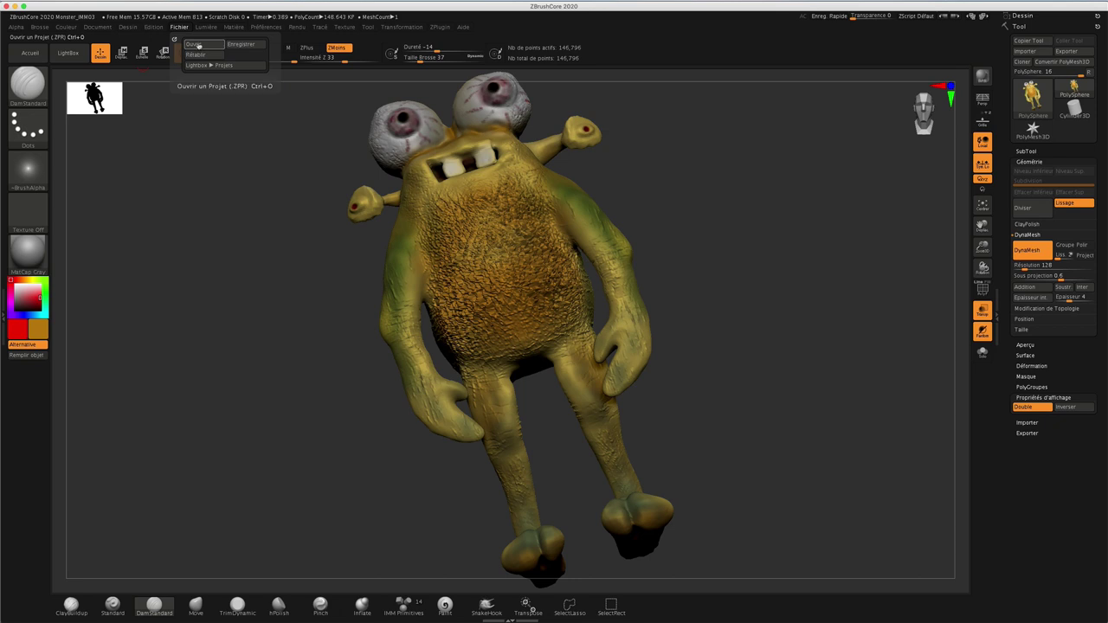
{"action": "left_click", "coordinate": [198, 44]}
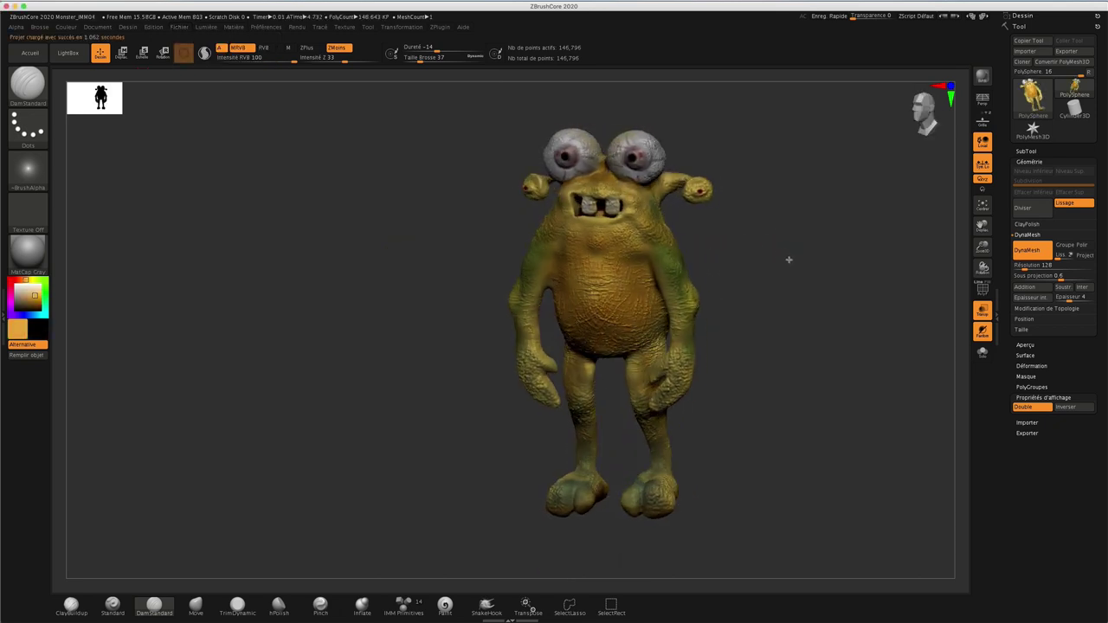
{"action": "mouse_move", "coordinate": [788, 260]}
{"action": "left_mouse_down"}
{"action": "mouse_move", "coordinate": [724, 247]}
{"action": "mouse_move", "coordinate": [802, 240]}
{"action": "mouse_move", "coordinate": [776, 237]}
{"action": "mouse_move", "coordinate": [773, 220]}
{"action": "left_mouse_up"}
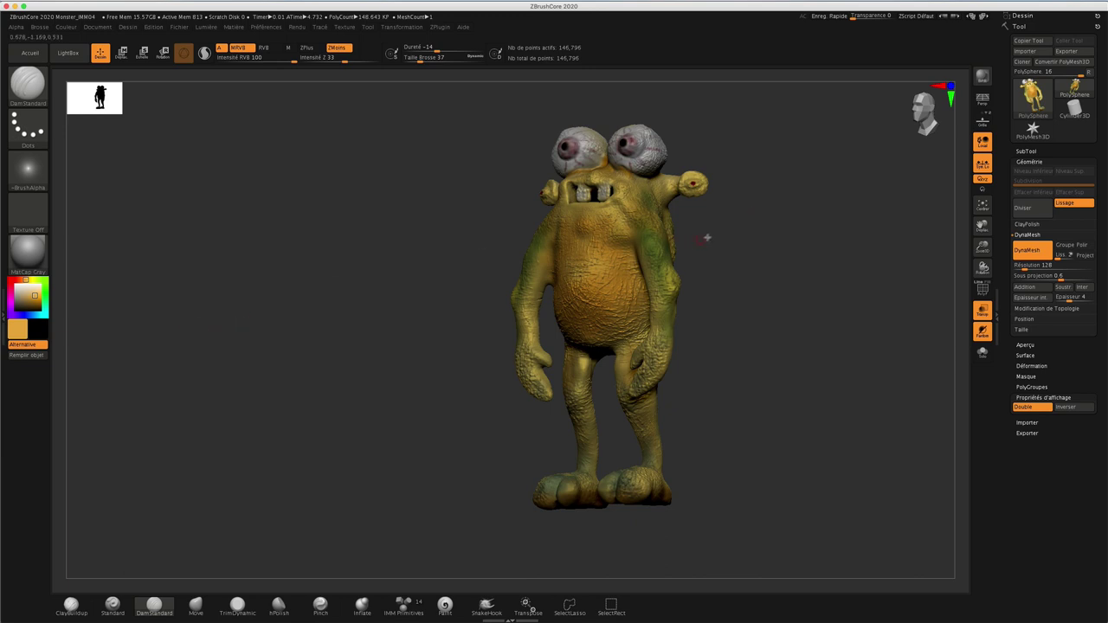
{"action": "mouse_move", "coordinate": [705, 229]}
{"action": "left_mouse_down"}
{"action": "mouse_move", "coordinate": [731, 240]}
{"action": "mouse_move", "coordinate": [771, 229]}
{"action": "mouse_move", "coordinate": [688, 229]}
{"action": "mouse_move", "coordinate": [725, 234]}
{"action": "left_mouse_up"}
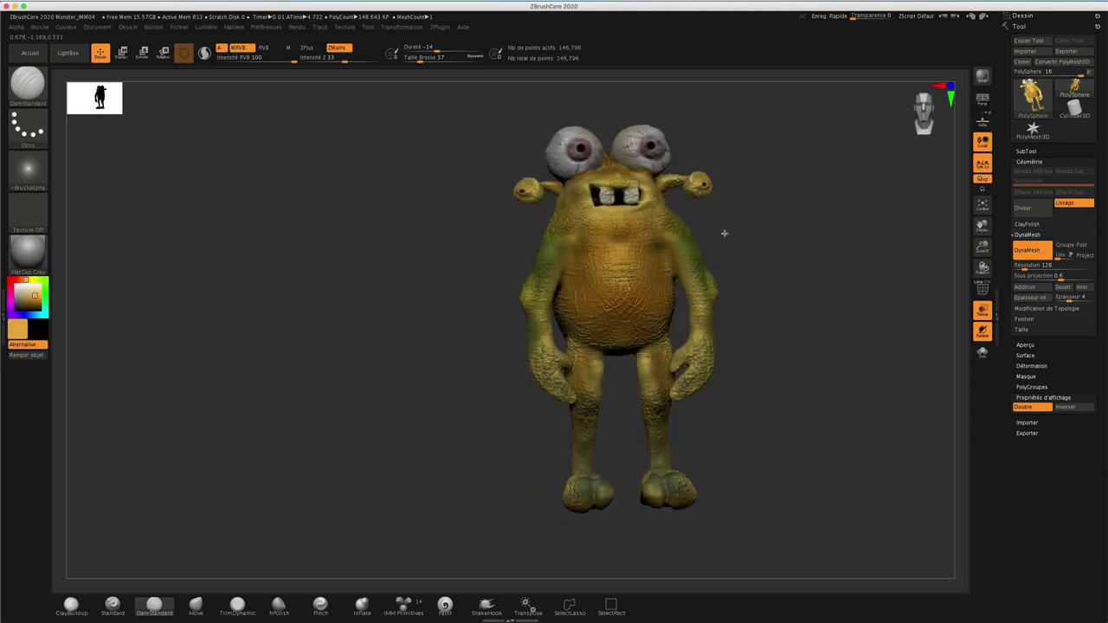